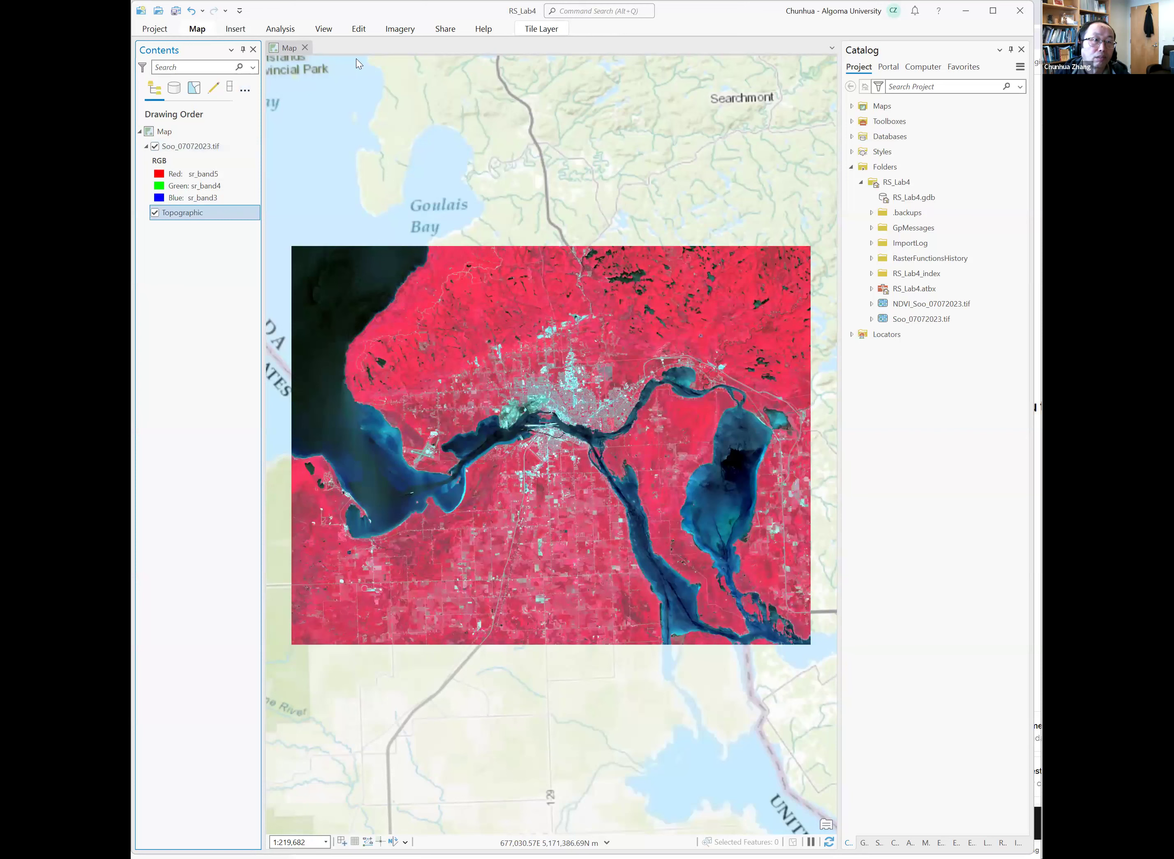
# Change the basemap to Imagery.
pyautogui.click(365, 70)
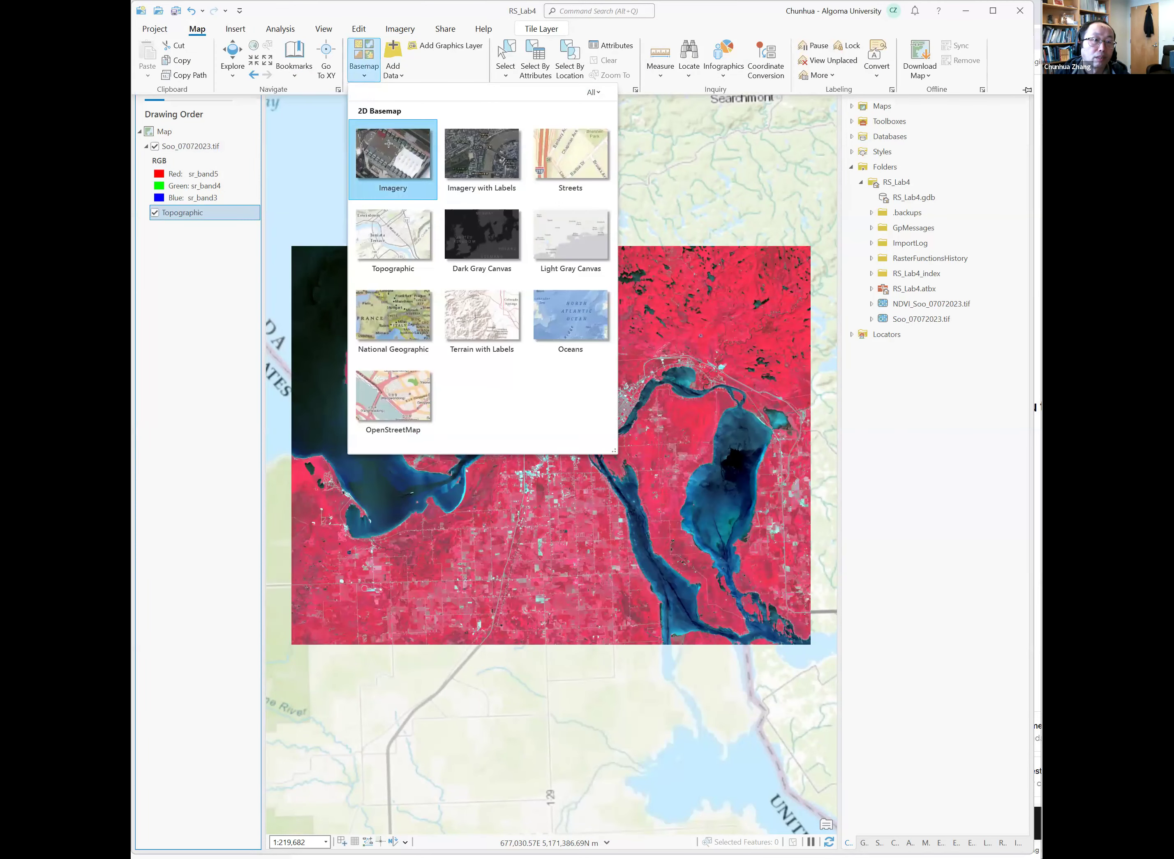
pyautogui.click(388, 143)
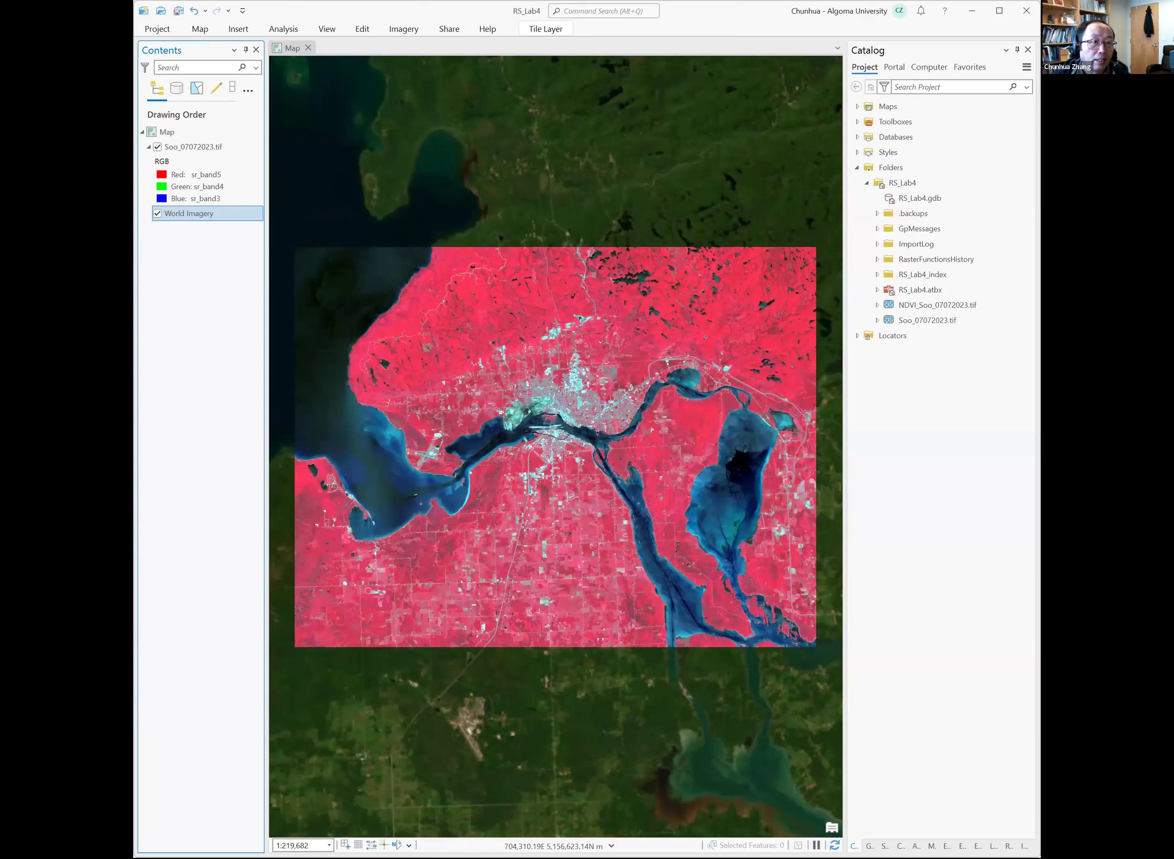
# Select the Soo_07072023.tif layer and open the Classification Wizard.
pyautogui.click(223, 148)
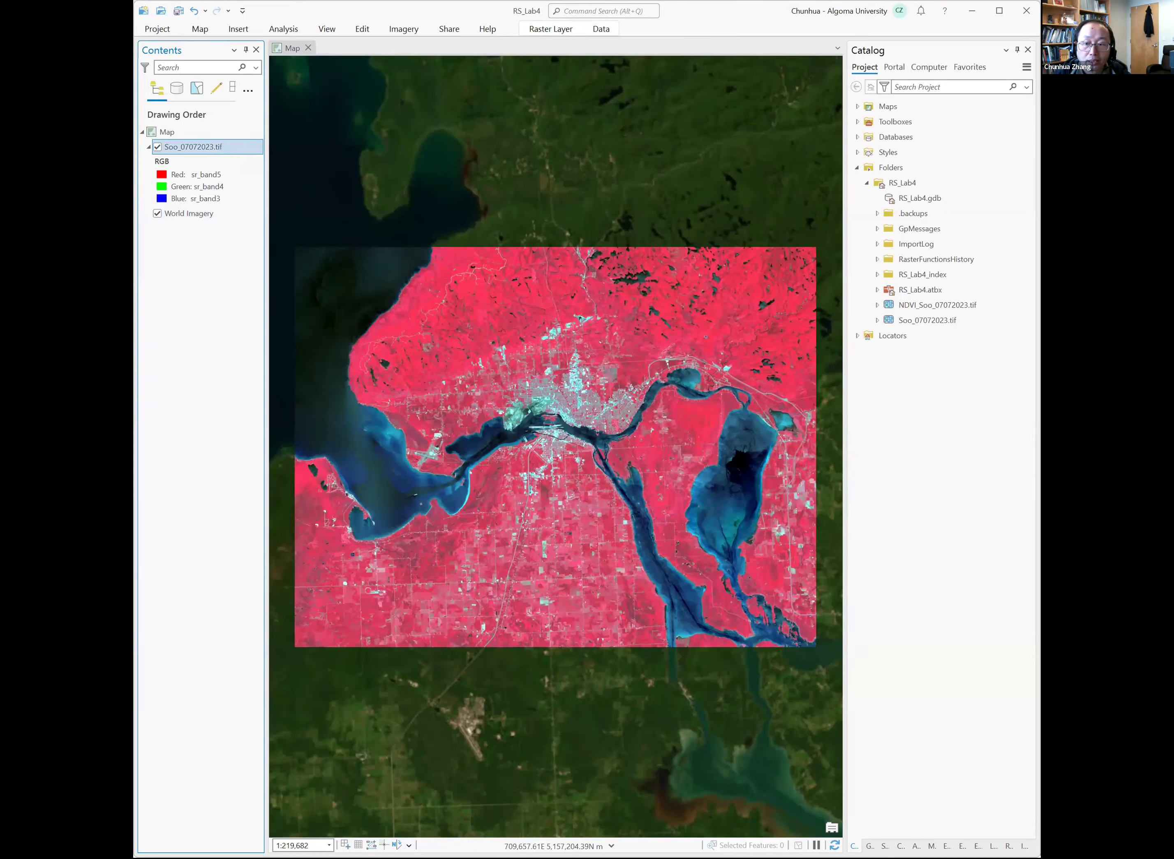
pyautogui.click(413, 33)
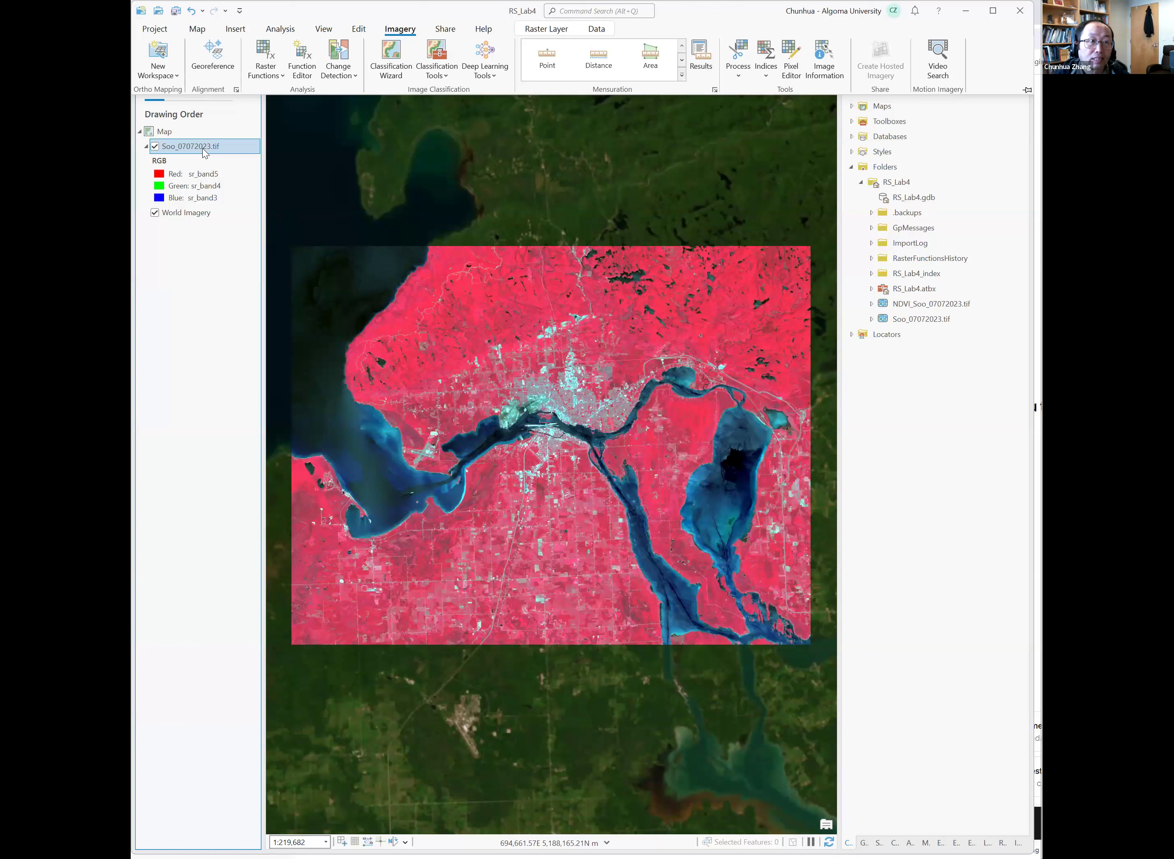
pyautogui.click(396, 79)
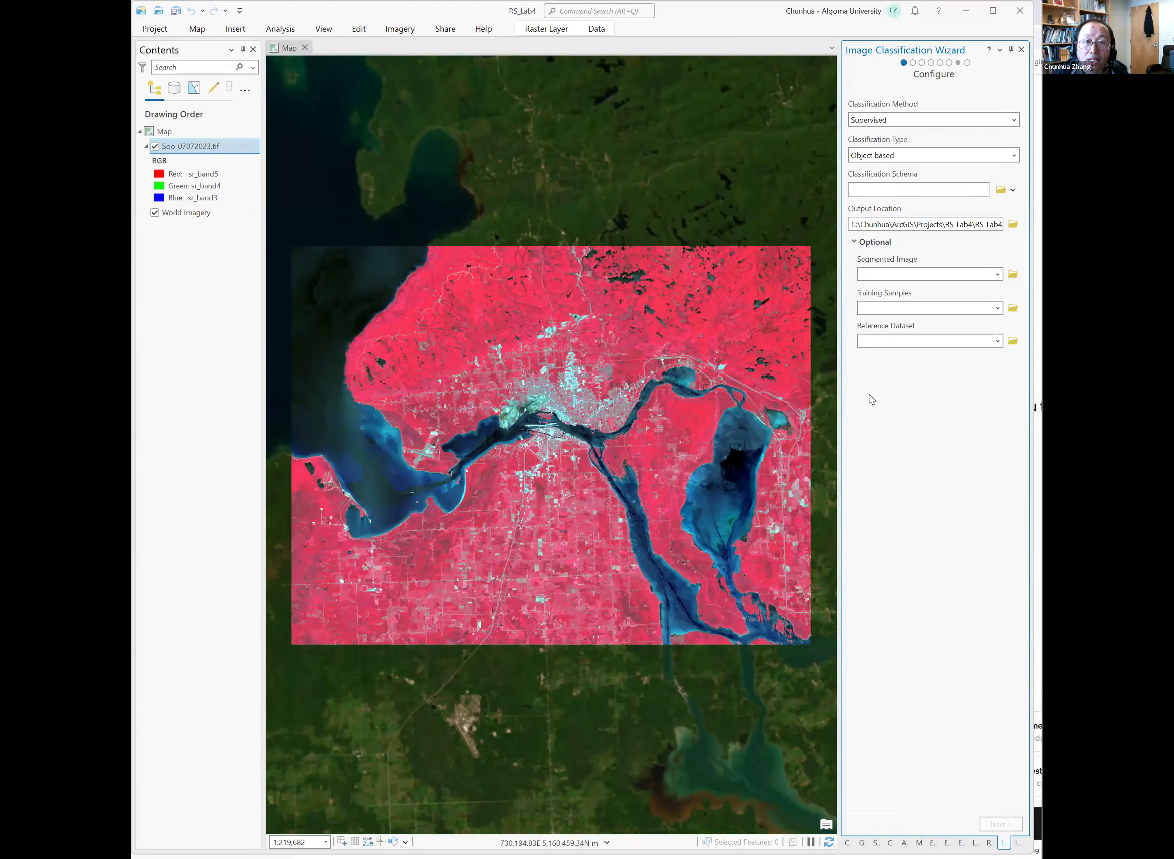
# Set the classification method to Unsupervised and the classification type to Pixel based.
pyautogui.click(1015, 120)
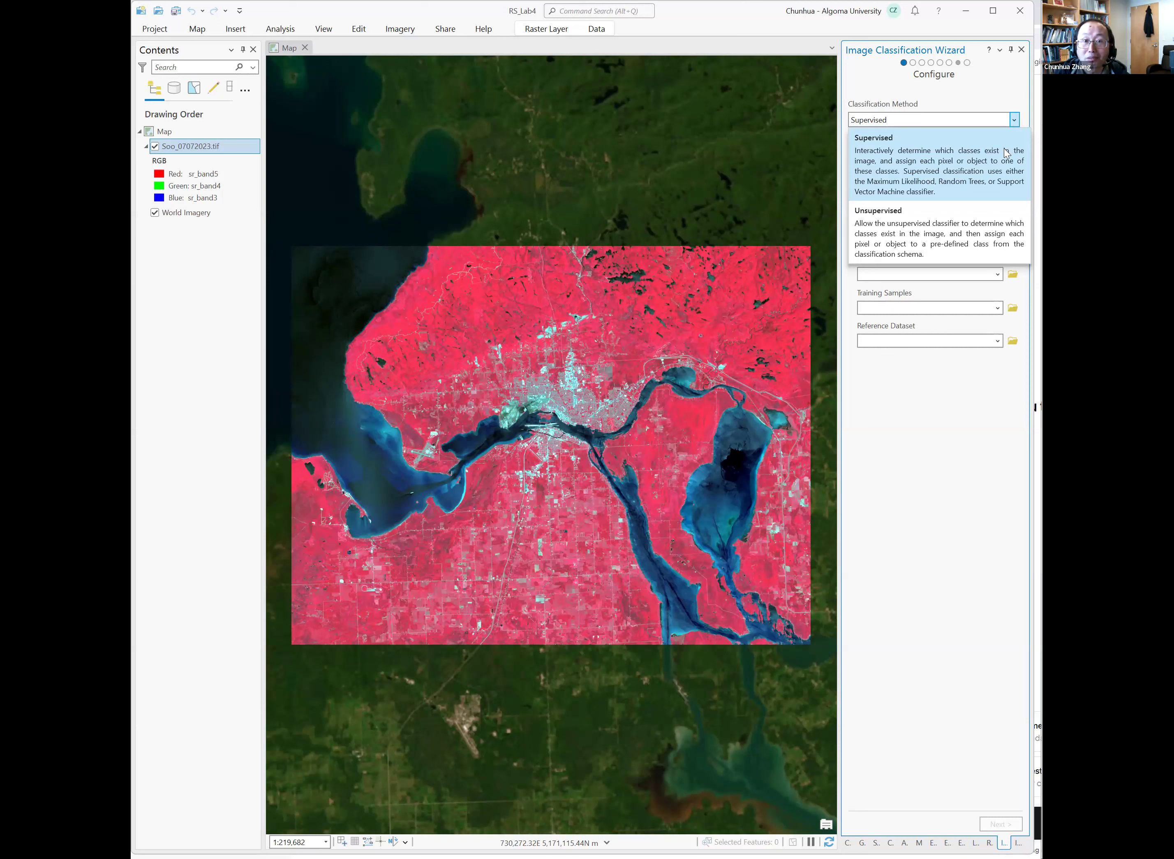
pyautogui.click(963, 248)
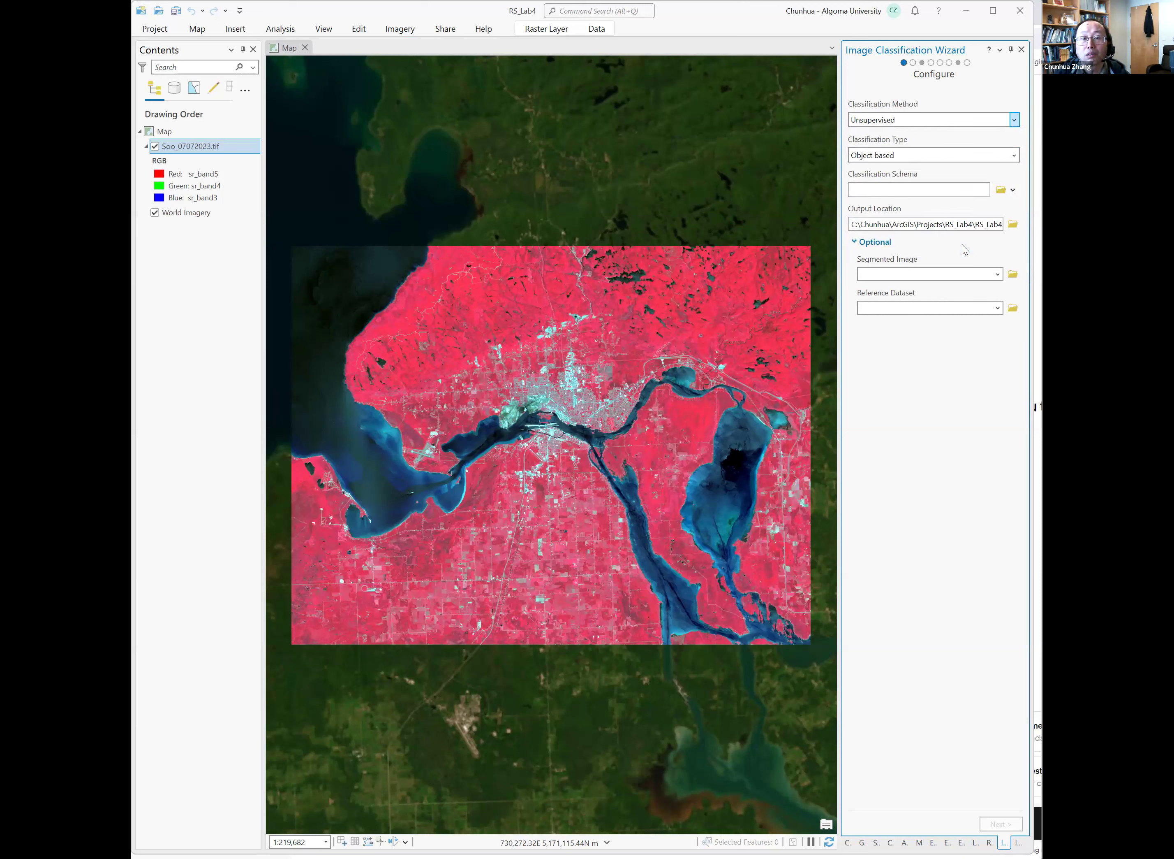
pyautogui.click(1015, 155)
pyautogui.click(997, 173)
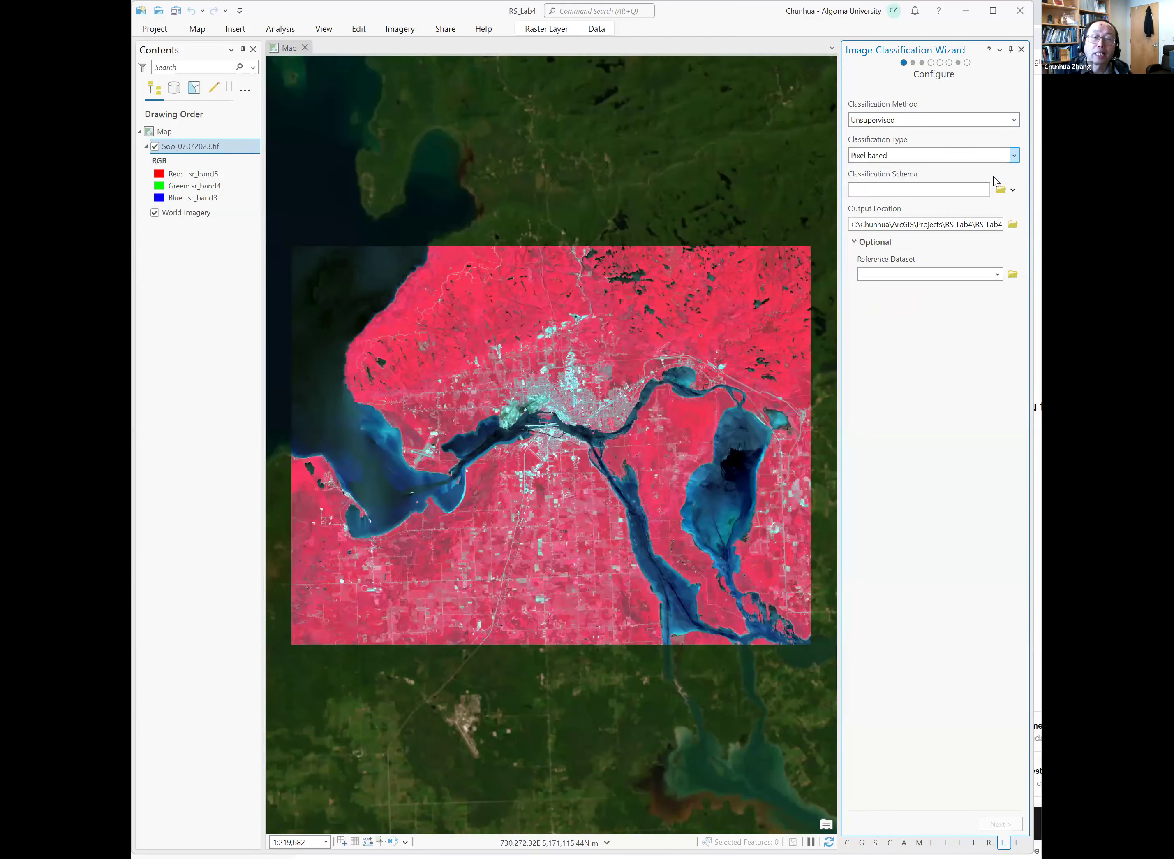
# Use the default classification schema and continue to the Train page.
pyautogui.moveTo(994, 178)
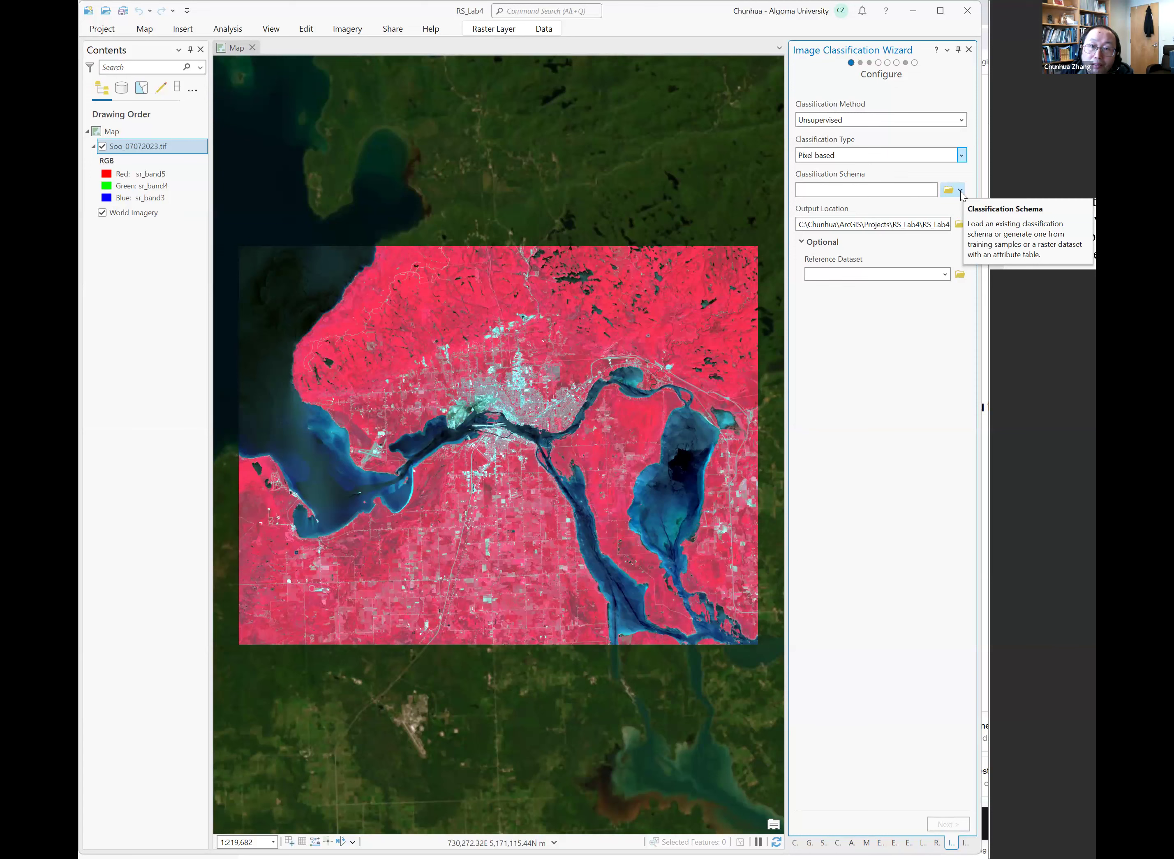
pyautogui.click(960, 191)
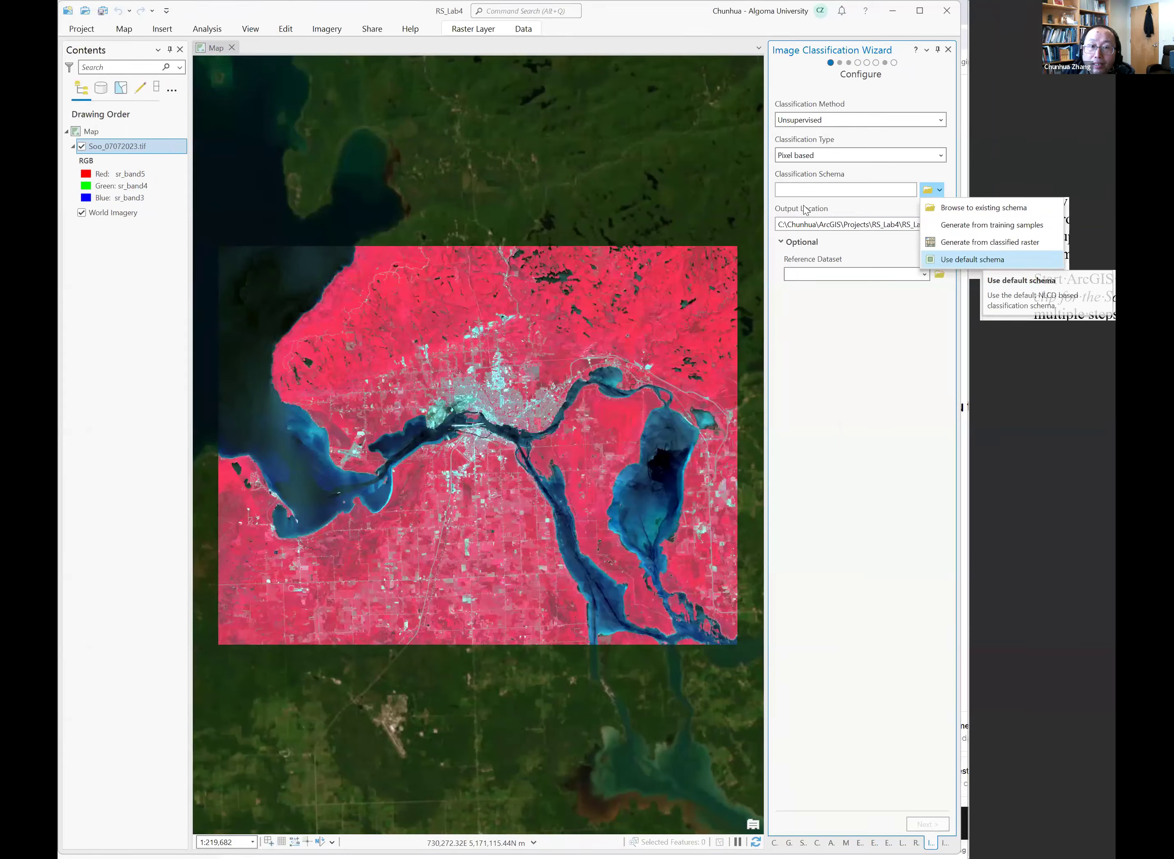
pyautogui.click(1002, 260)
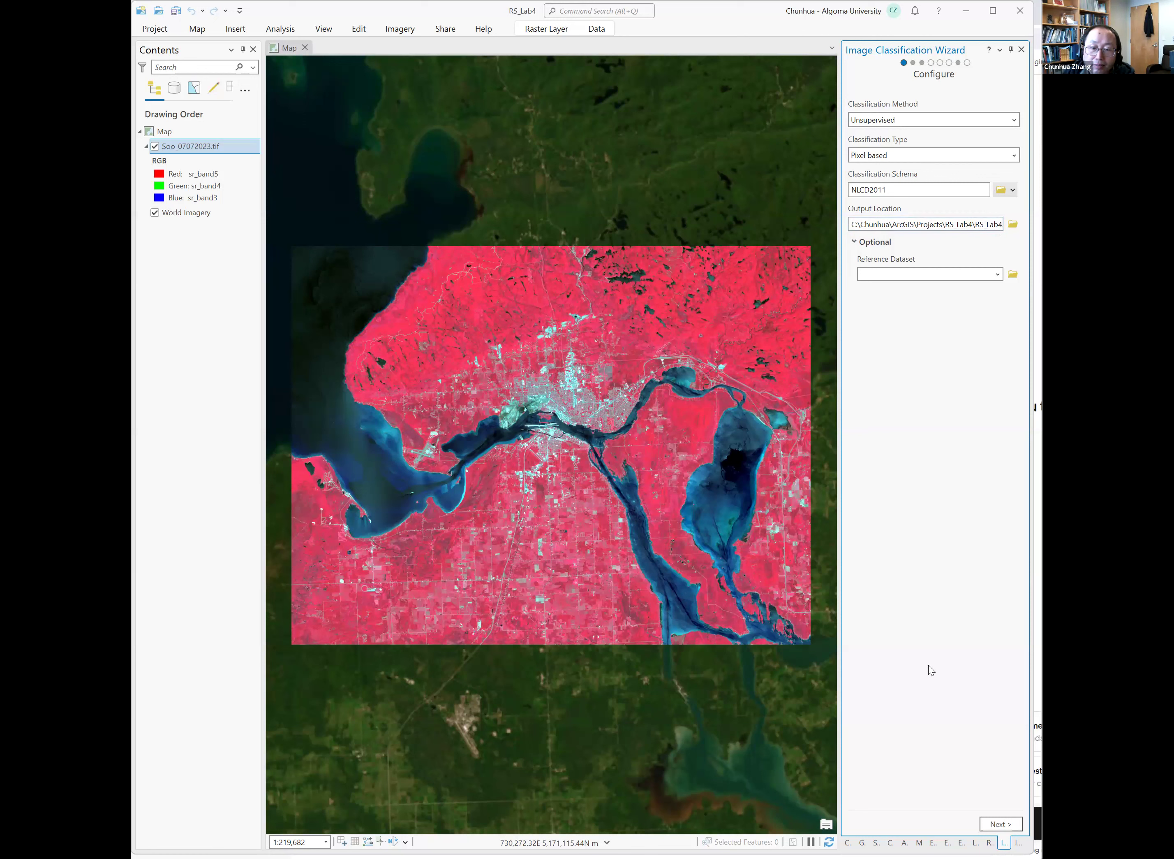
pyautogui.click(1001, 824)
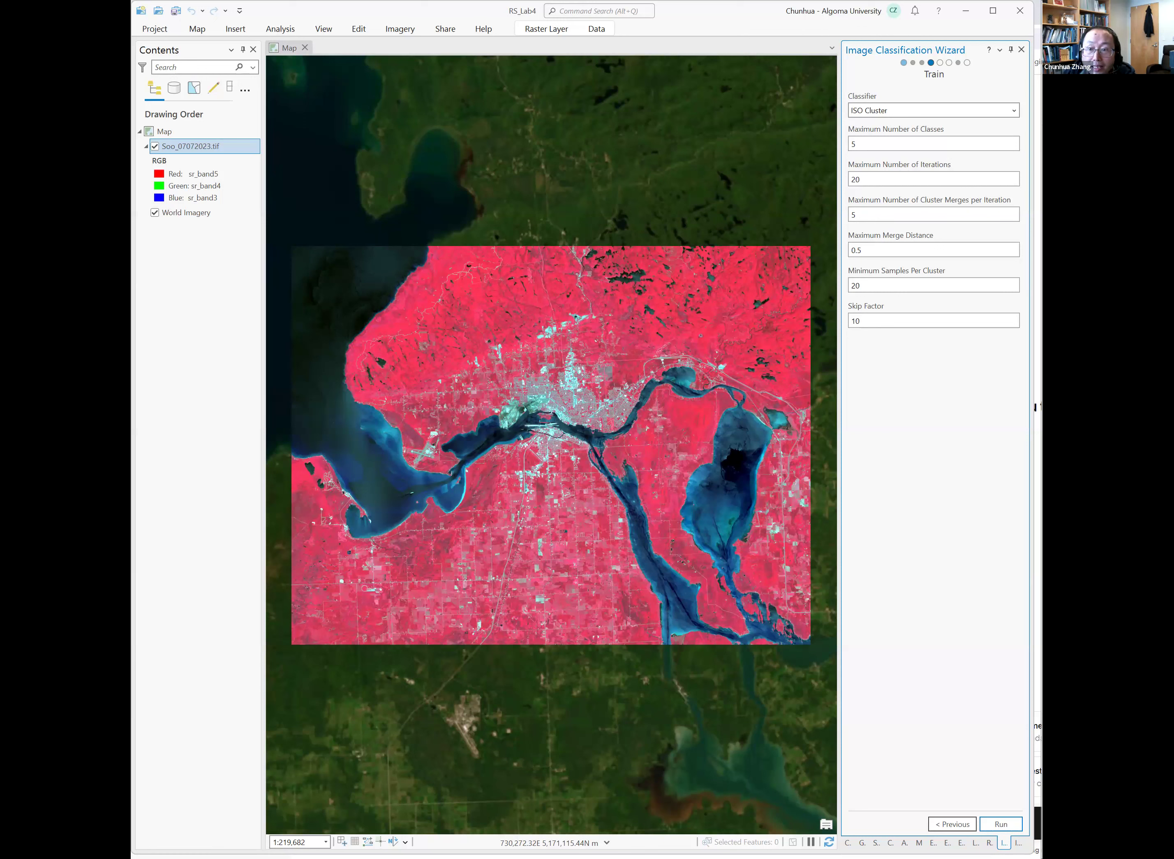
# Set the maximum number of classes to 10 and run the ISO Cluster training.
pyautogui.click(1010, 143)
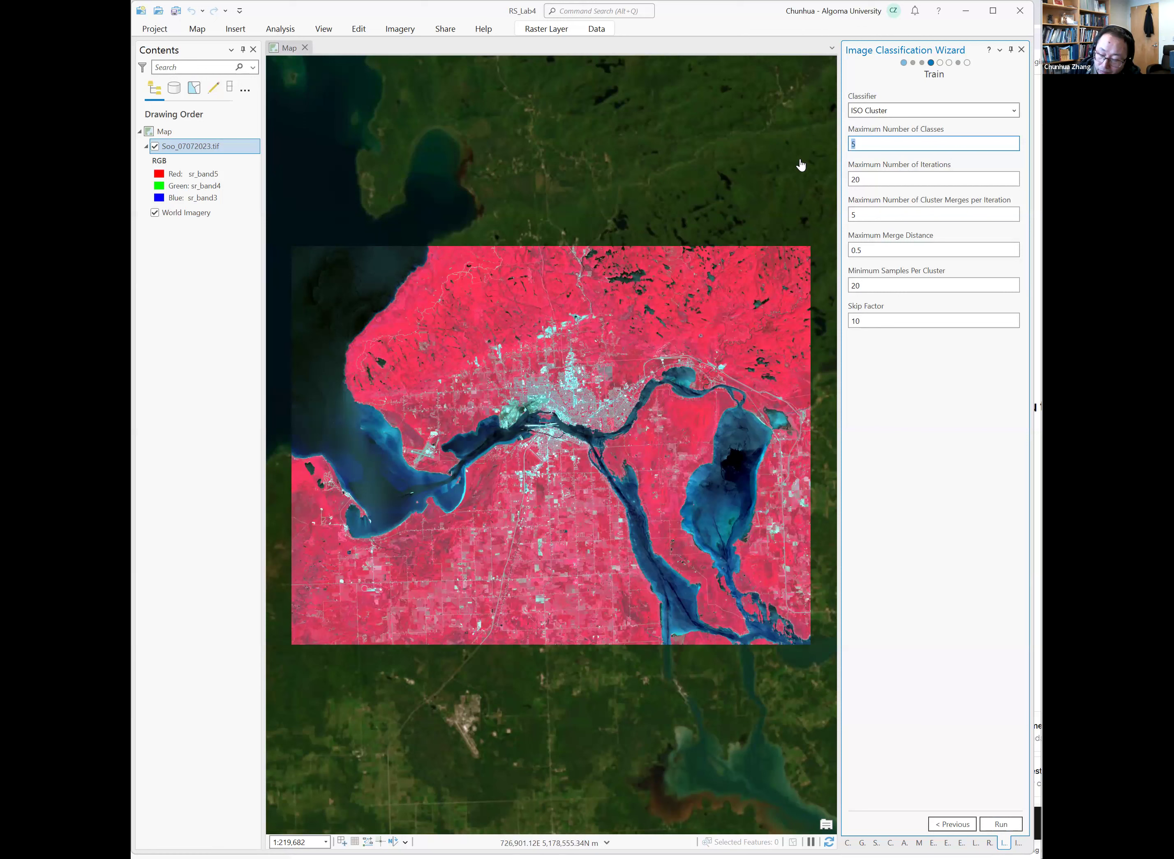
pyautogui.write('10')
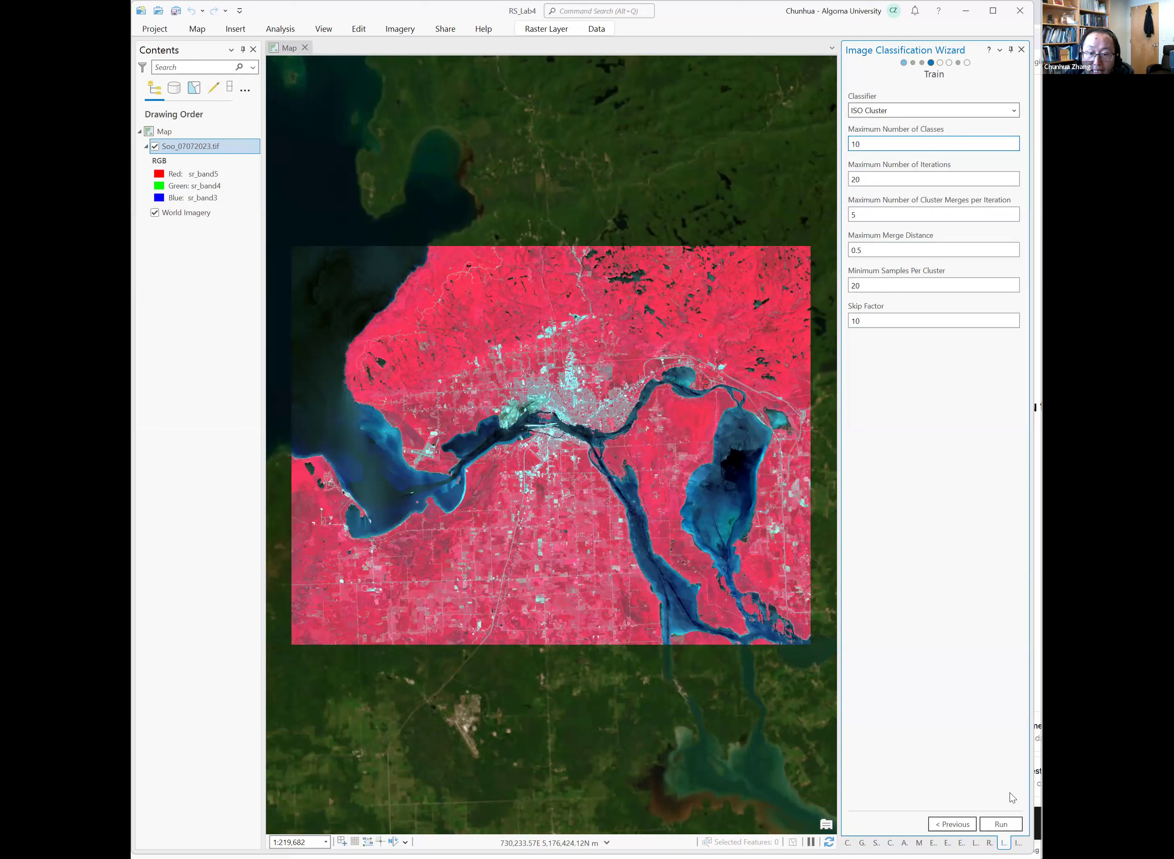
pyautogui.click(1003, 822)
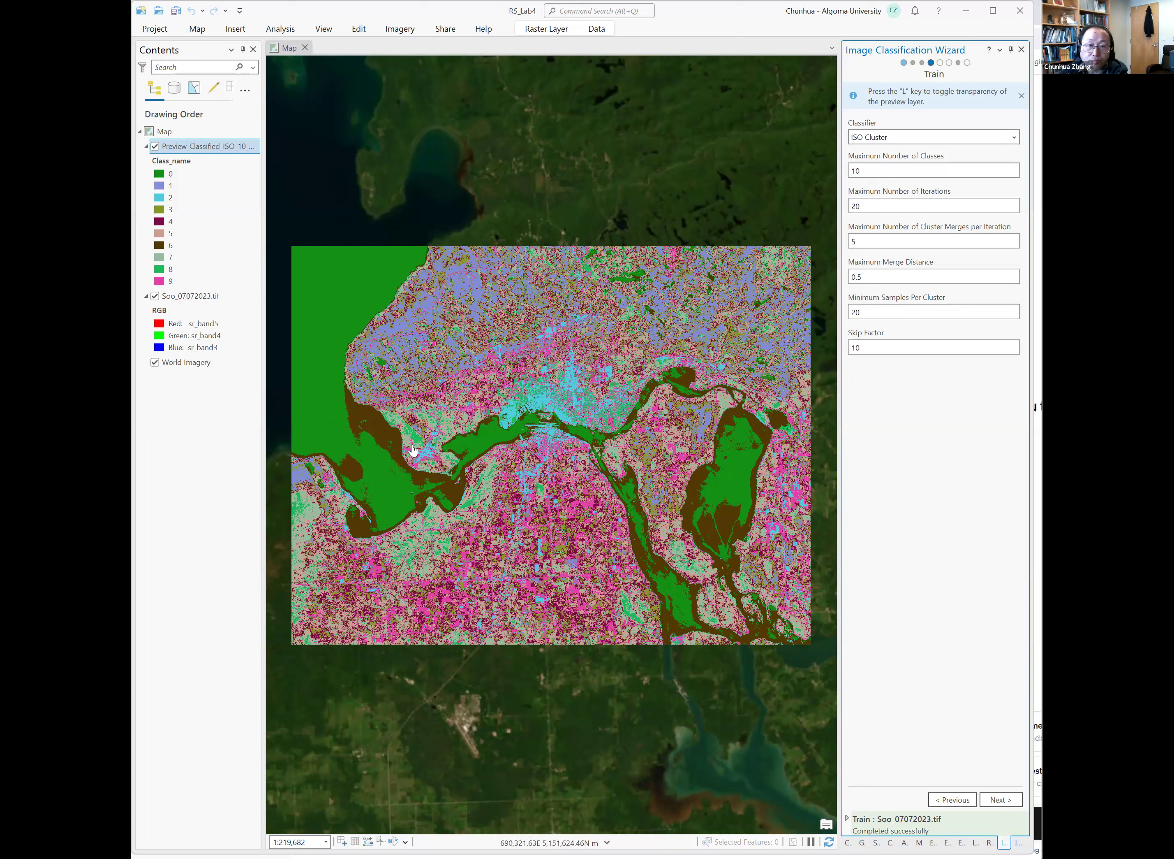
# Open the symbology of the preview classified layer.
pyautogui.click(206, 146)
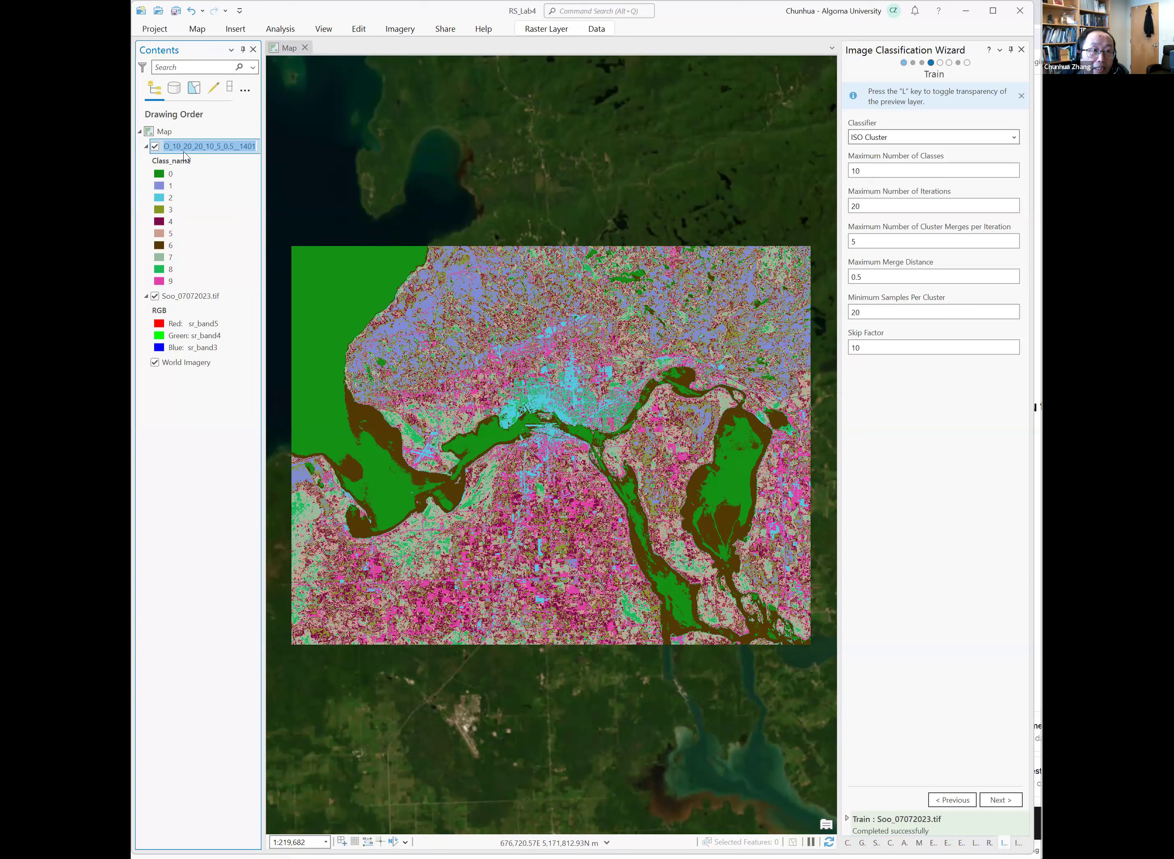
pyautogui.rightClick(206, 148)
pyautogui.rightClick(185, 152)
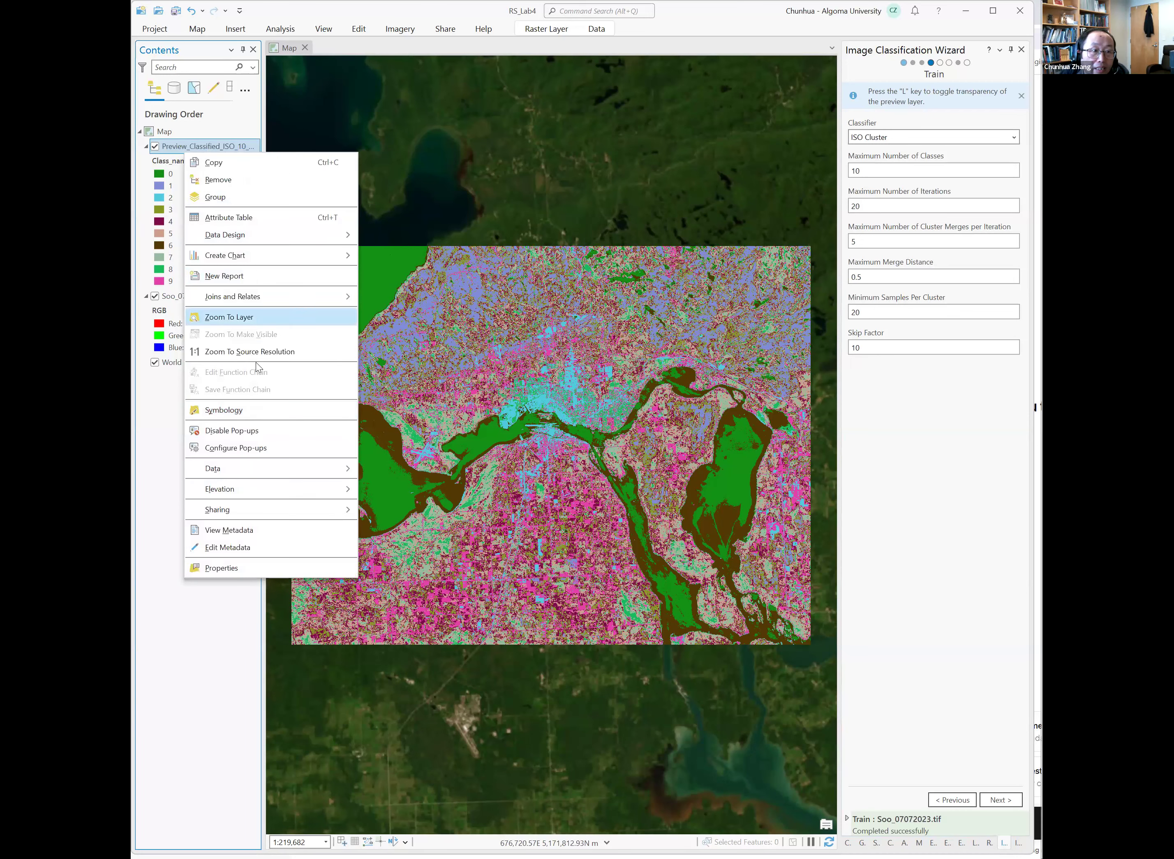
pyautogui.click(256, 408)
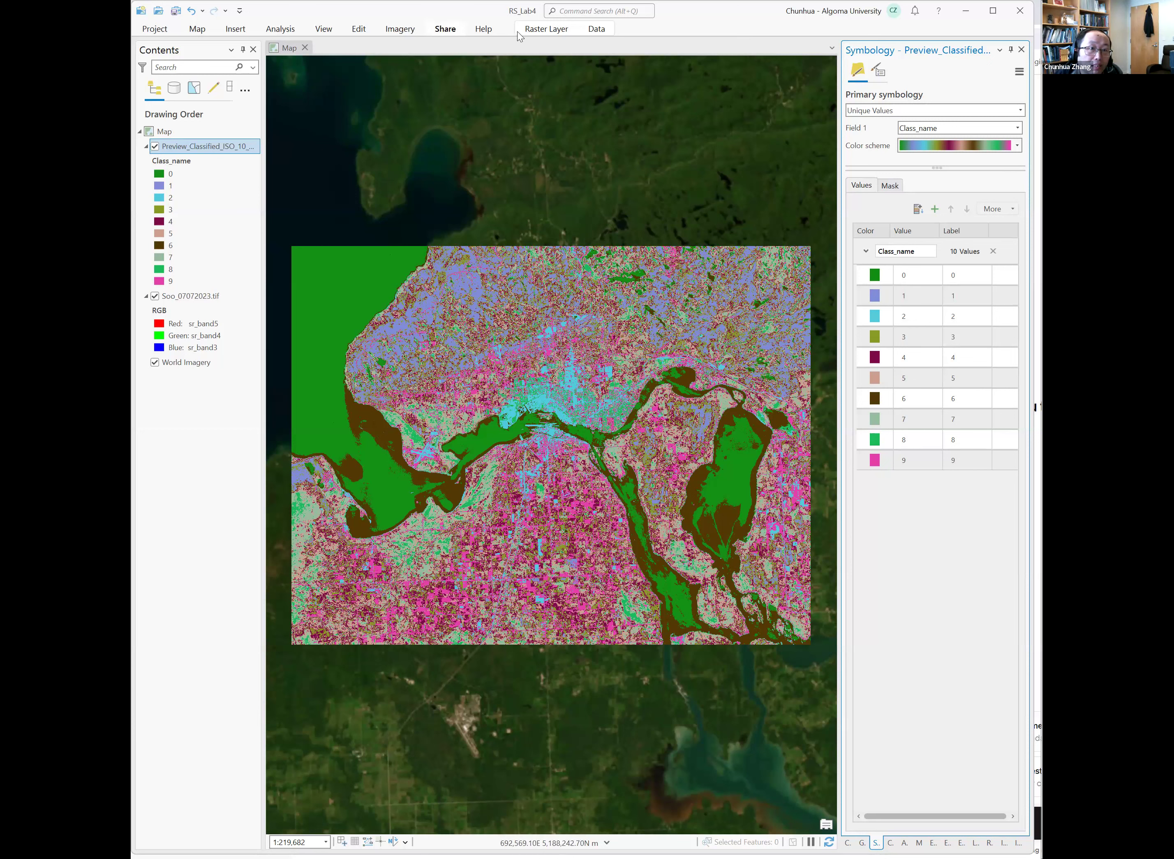
# Swipe the preview classified layer to compare it with the underlying satellite image.
pyautogui.click(544, 31)
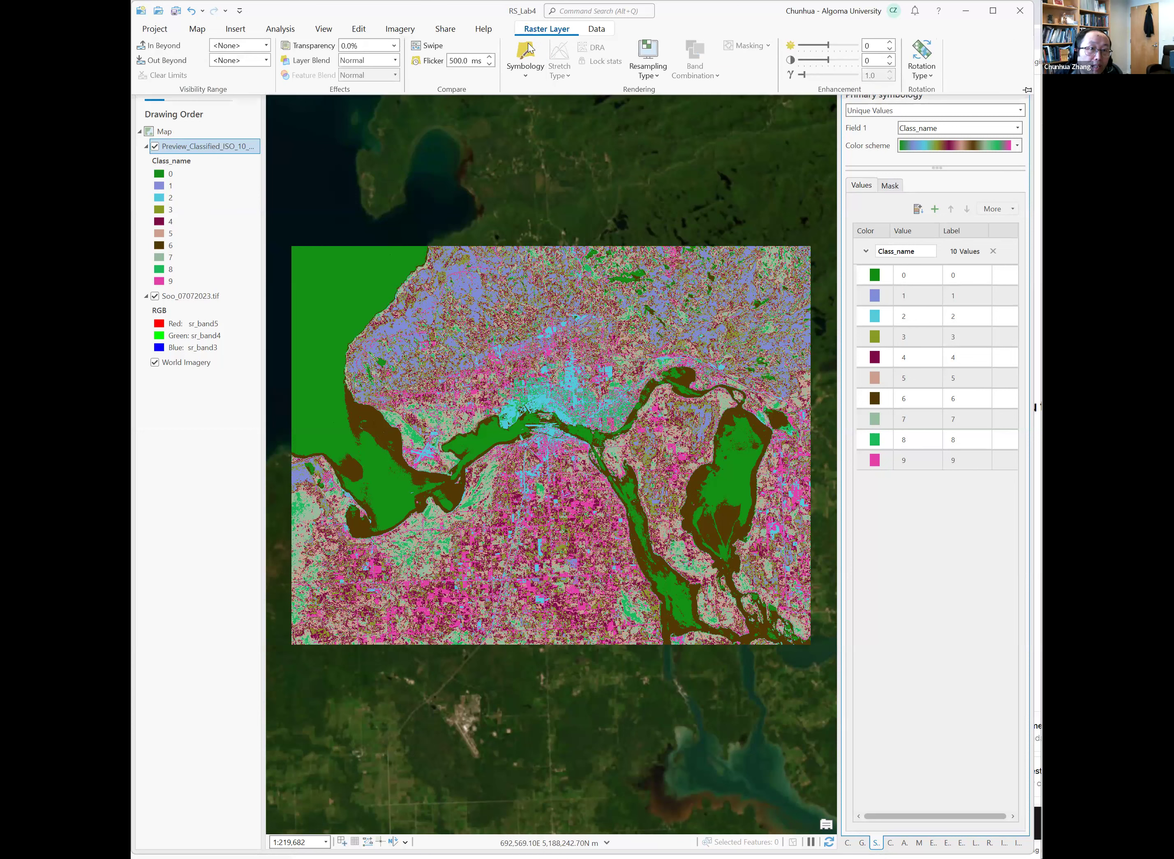
pyautogui.click(432, 47)
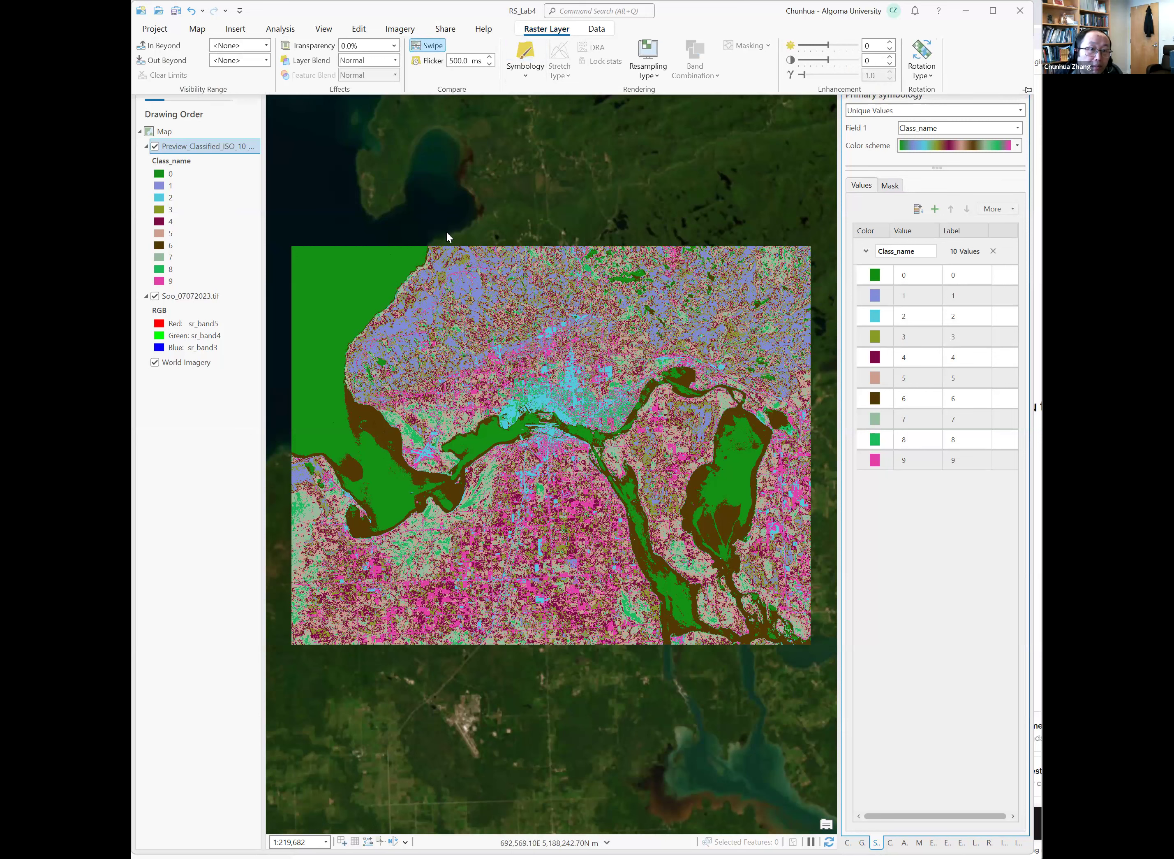
pyautogui.click(465, 274)
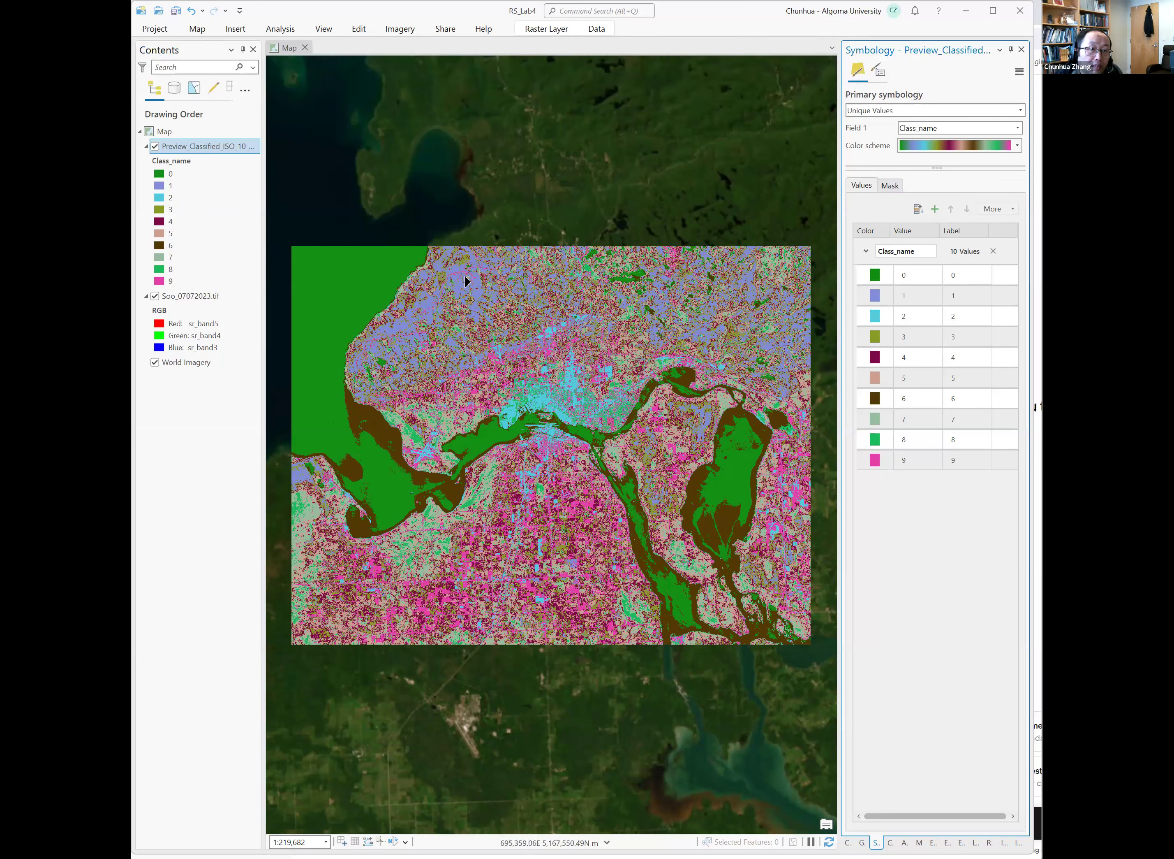
pyautogui.moveTo(464, 289); pyautogui.dragTo(431, 303)
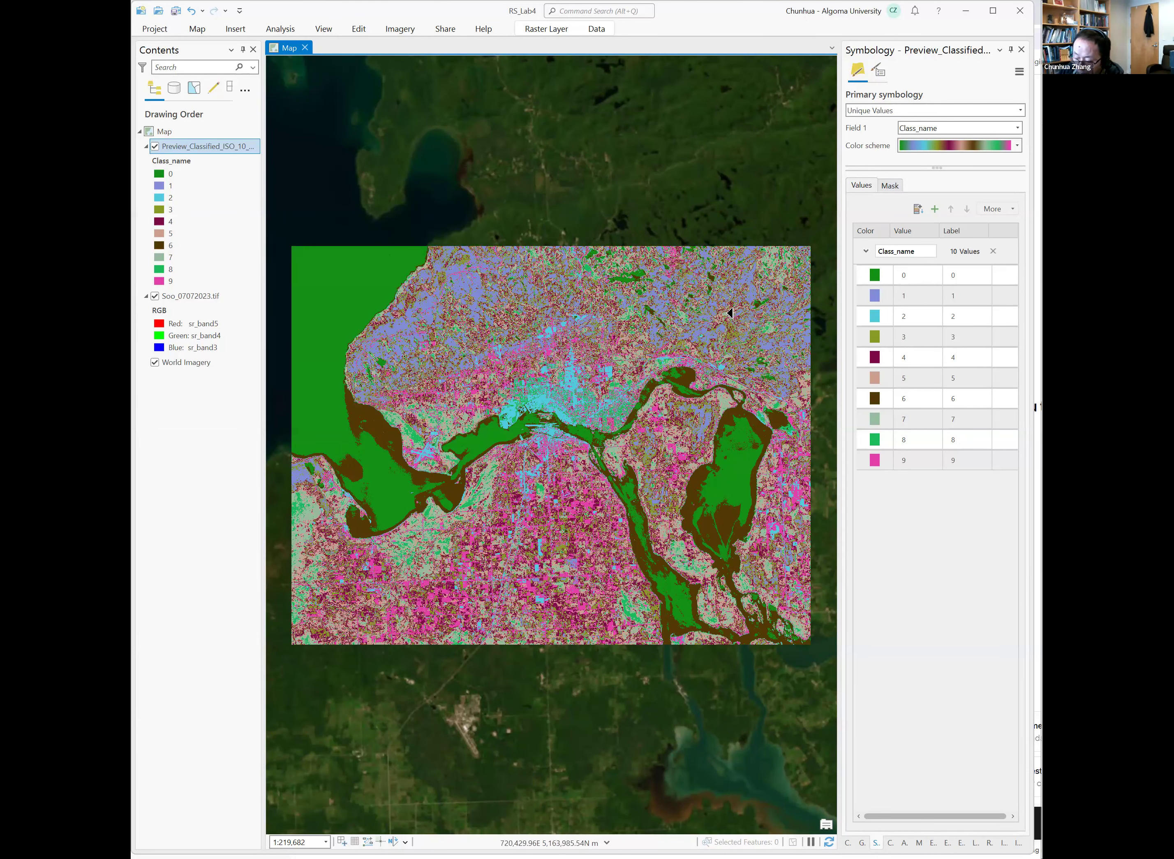
pyautogui.click(887, 320)
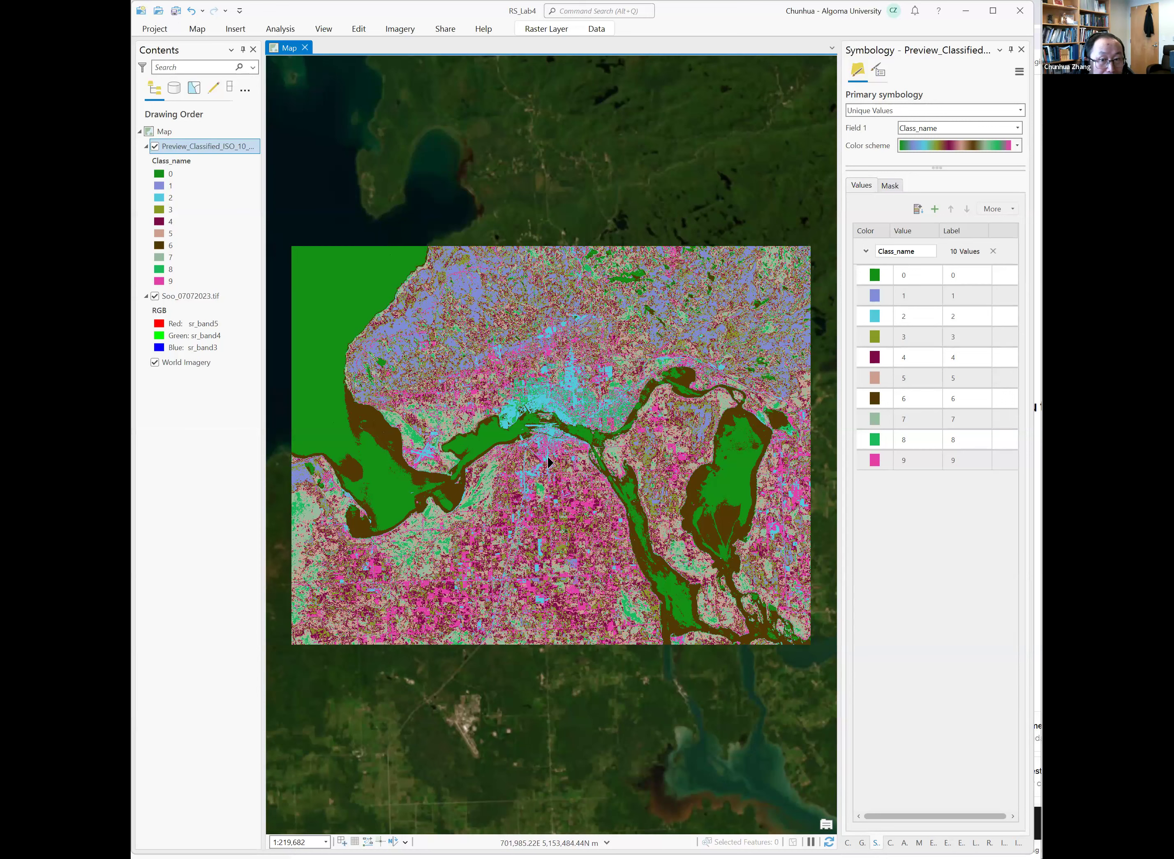
pyautogui.click(874, 465)
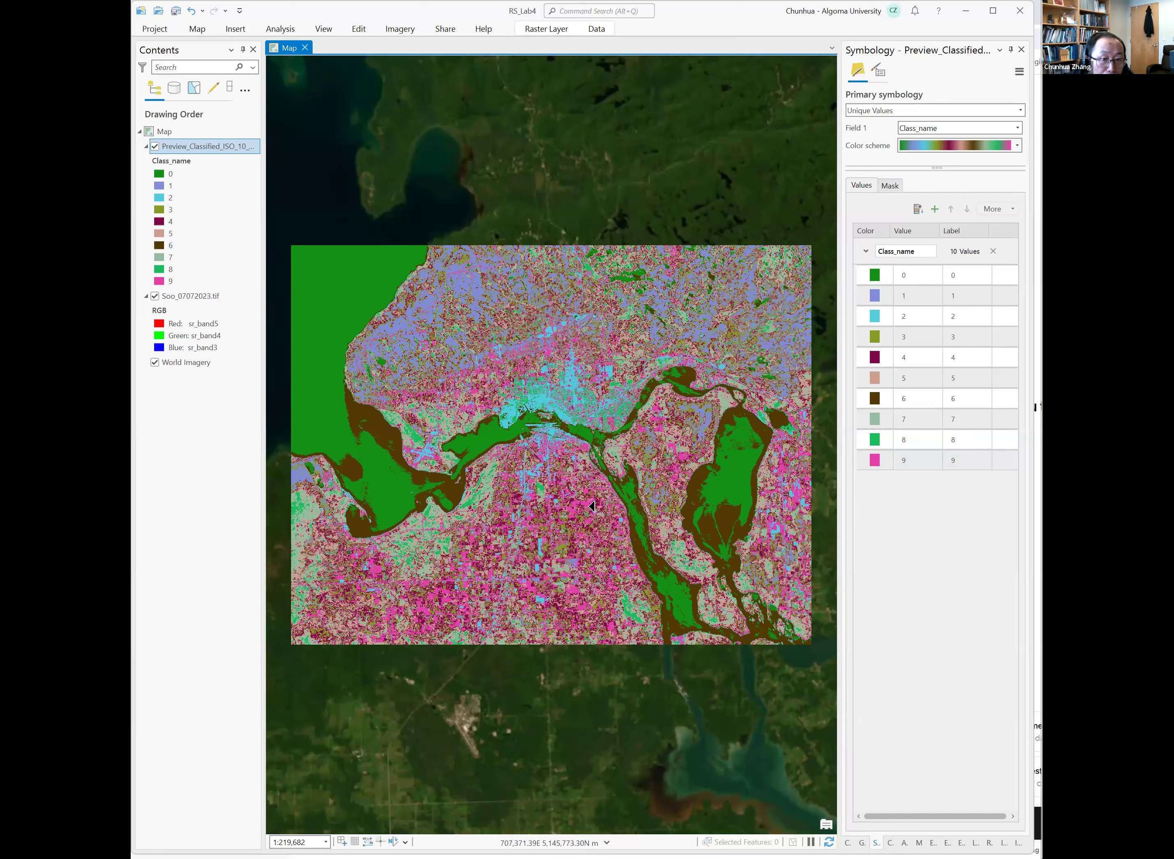
# Zoom into the river area and relabel class 0 as Water.
pyautogui.scroll(2, 592, 506)
pyautogui.moveTo(558, 490); pyautogui.dragTo(835, 550)
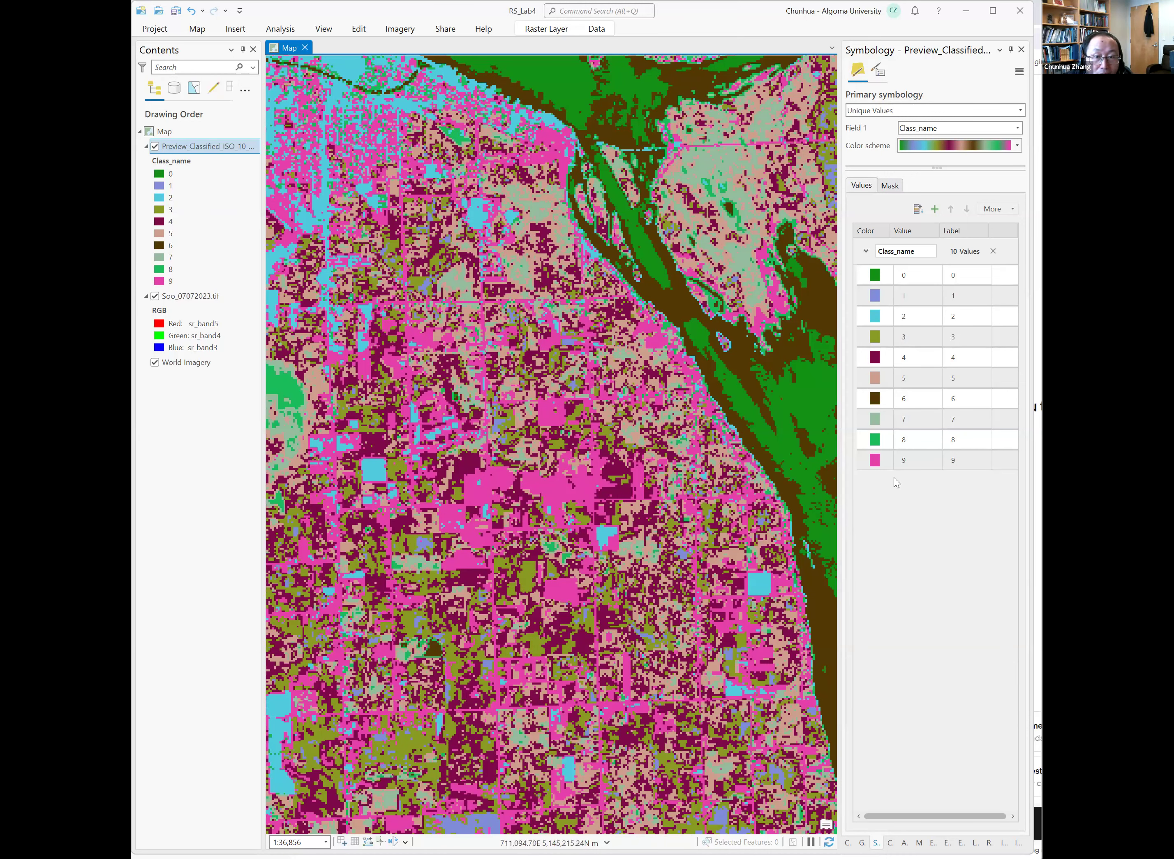
pyautogui.click(961, 418)
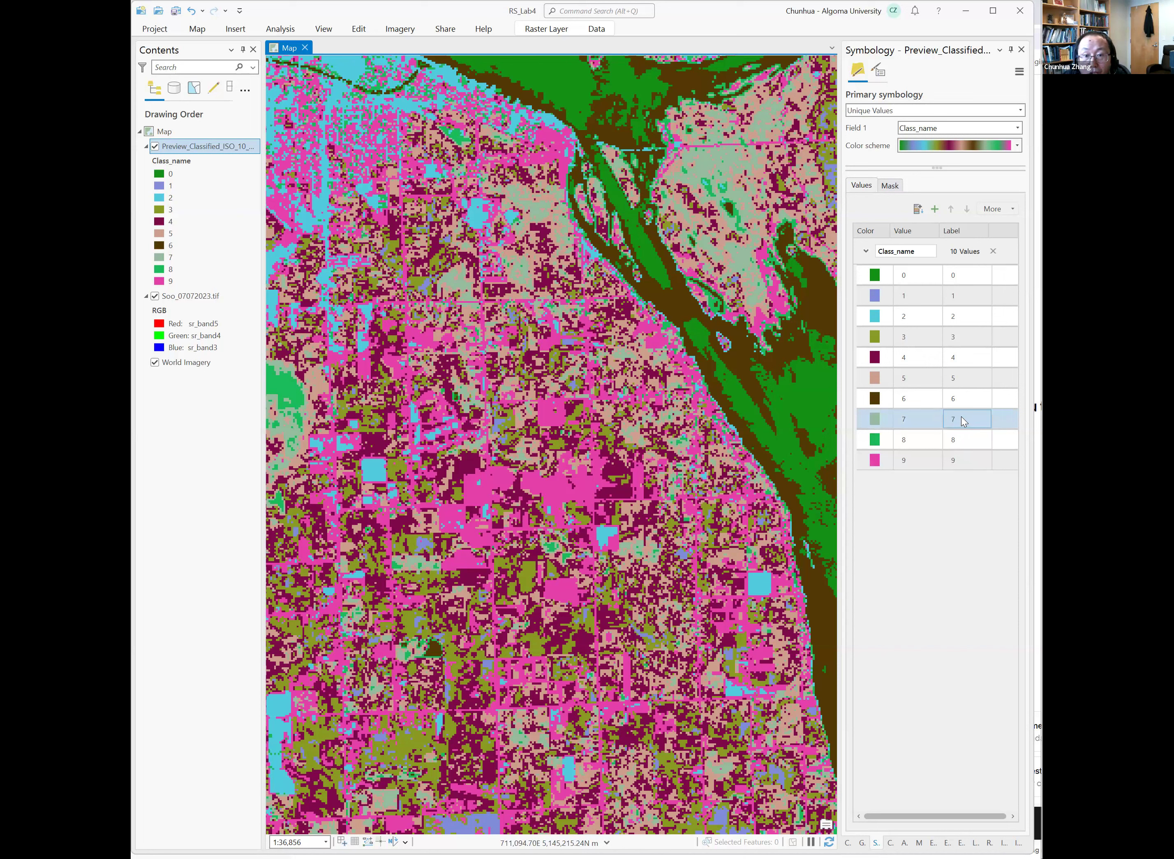
pyautogui.click(957, 273)
pyautogui.click(967, 274)
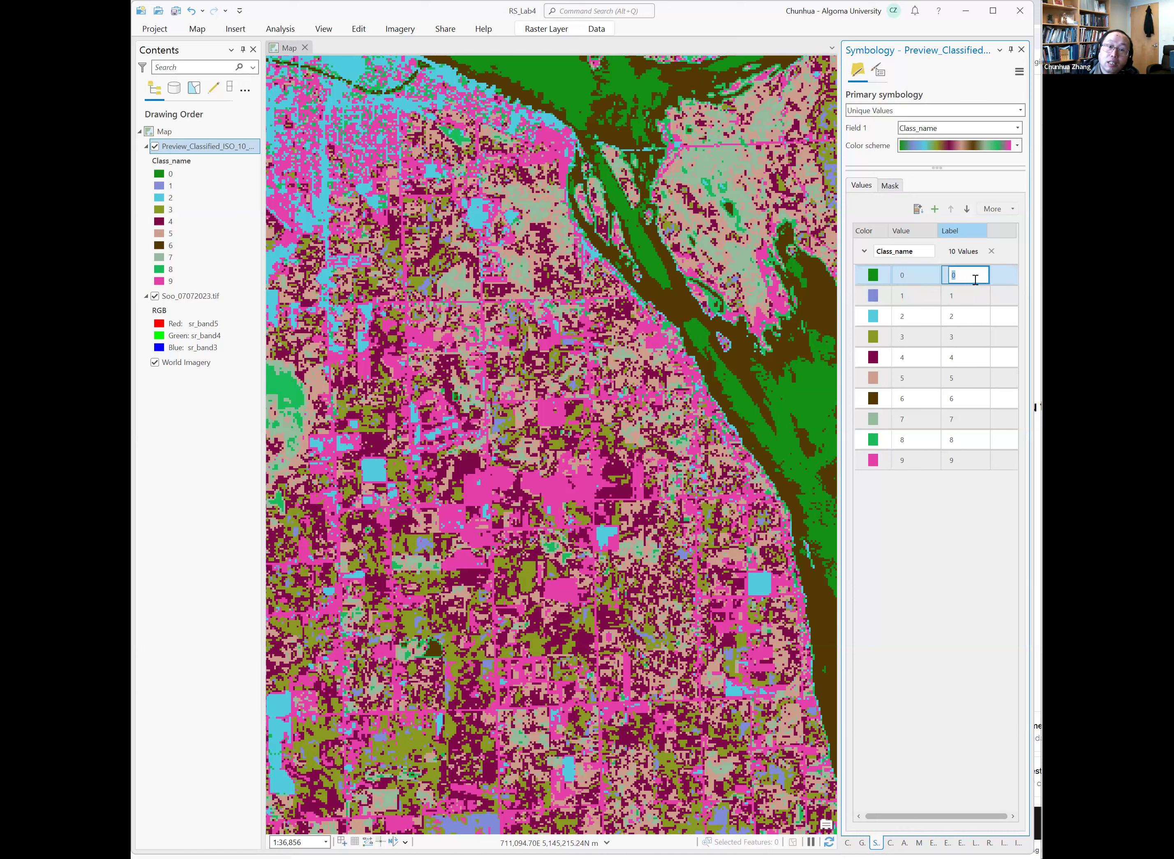
pyautogui.write('Water')
pyautogui.press('Return')
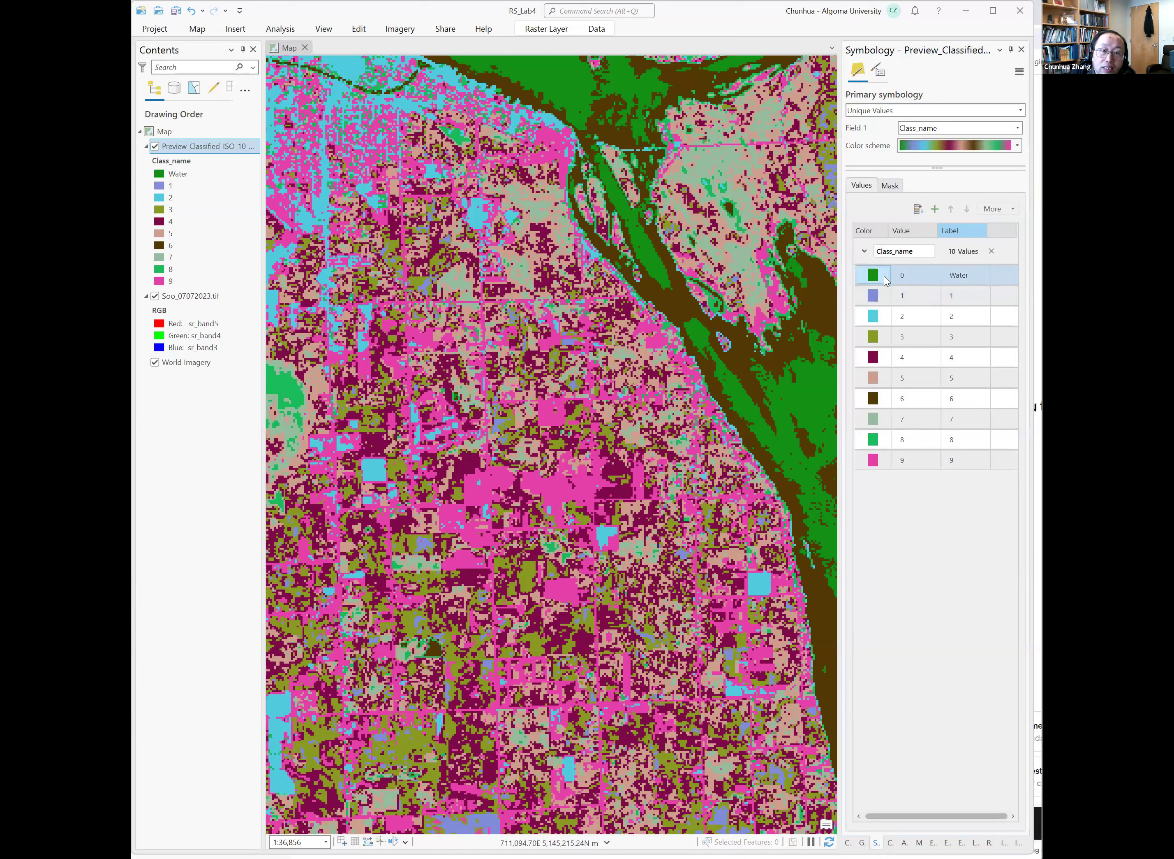
# Change the color of the Water class to blue.
pyautogui.click(884, 276)
pyautogui.click(884, 275)
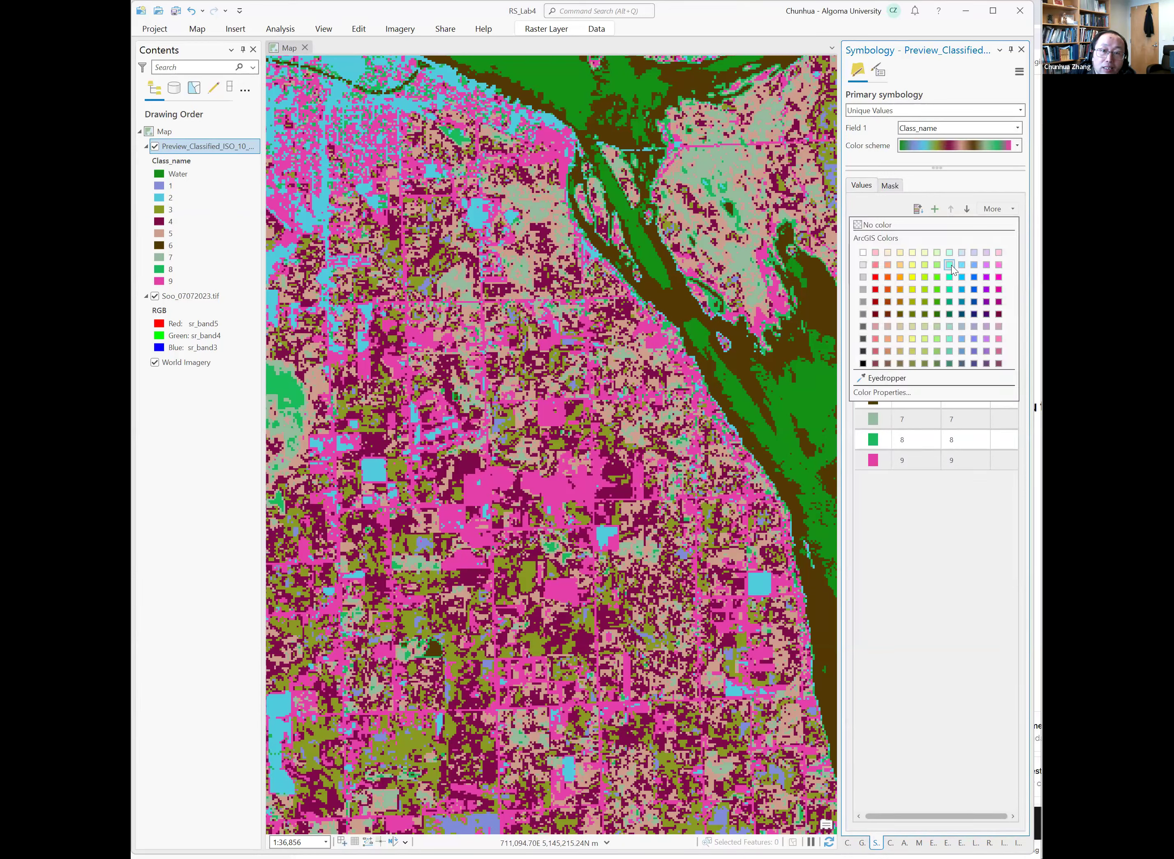
pyautogui.click(975, 275)
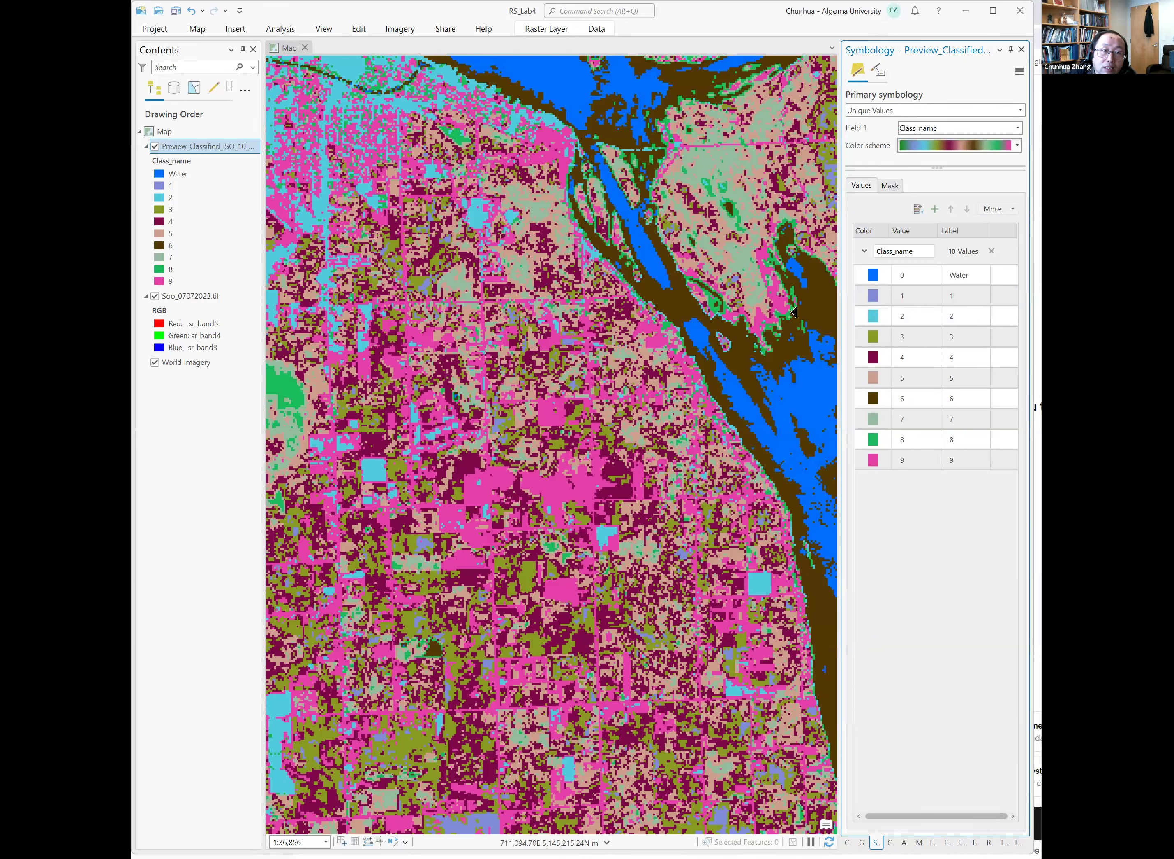
# Relabel class 1 as Forest.
pyautogui.click(879, 275)
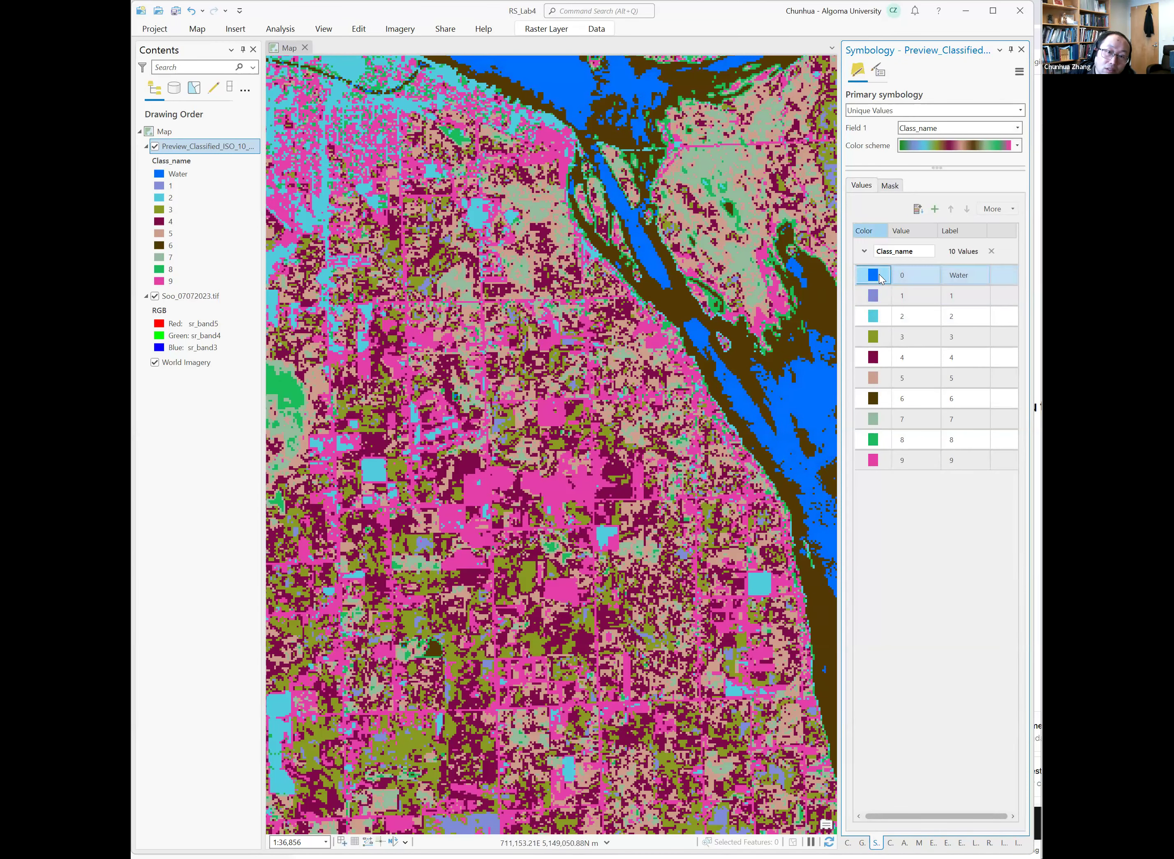
pyautogui.click(879, 275)
pyautogui.click(973, 290)
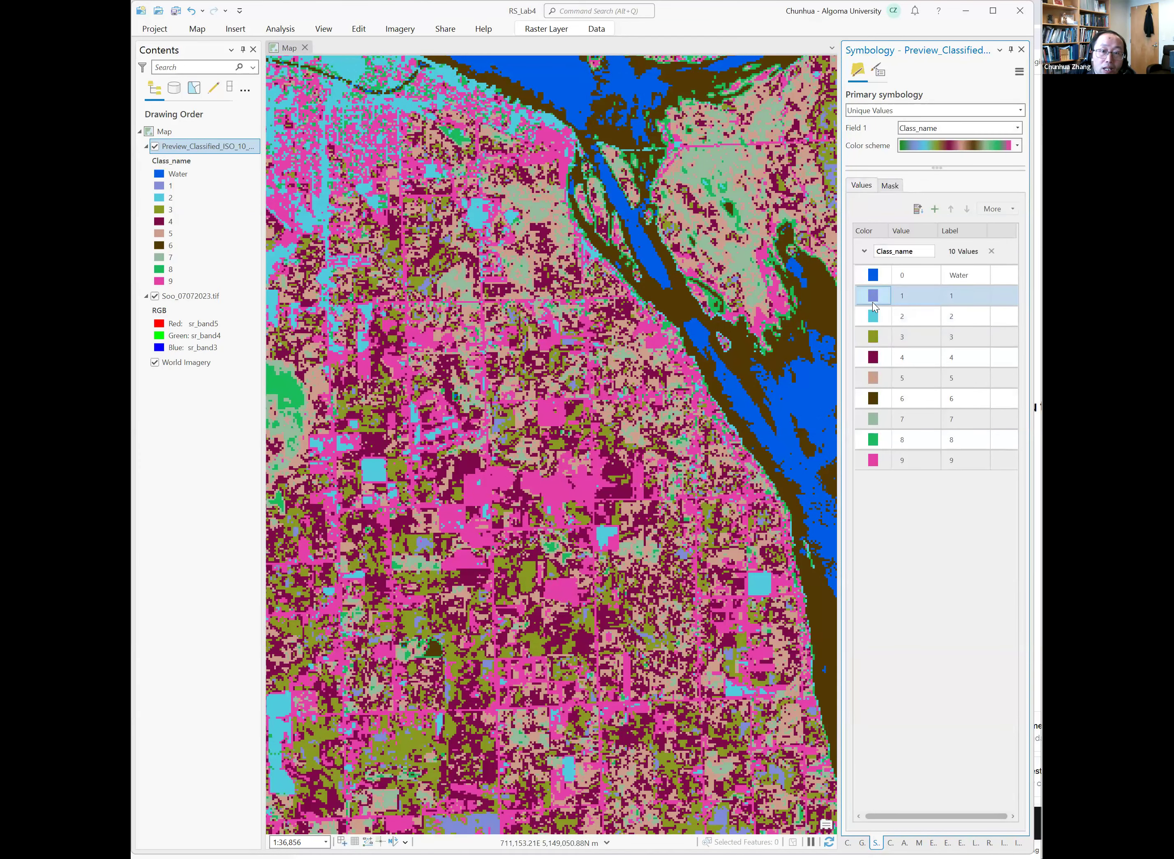
pyautogui.click(971, 295)
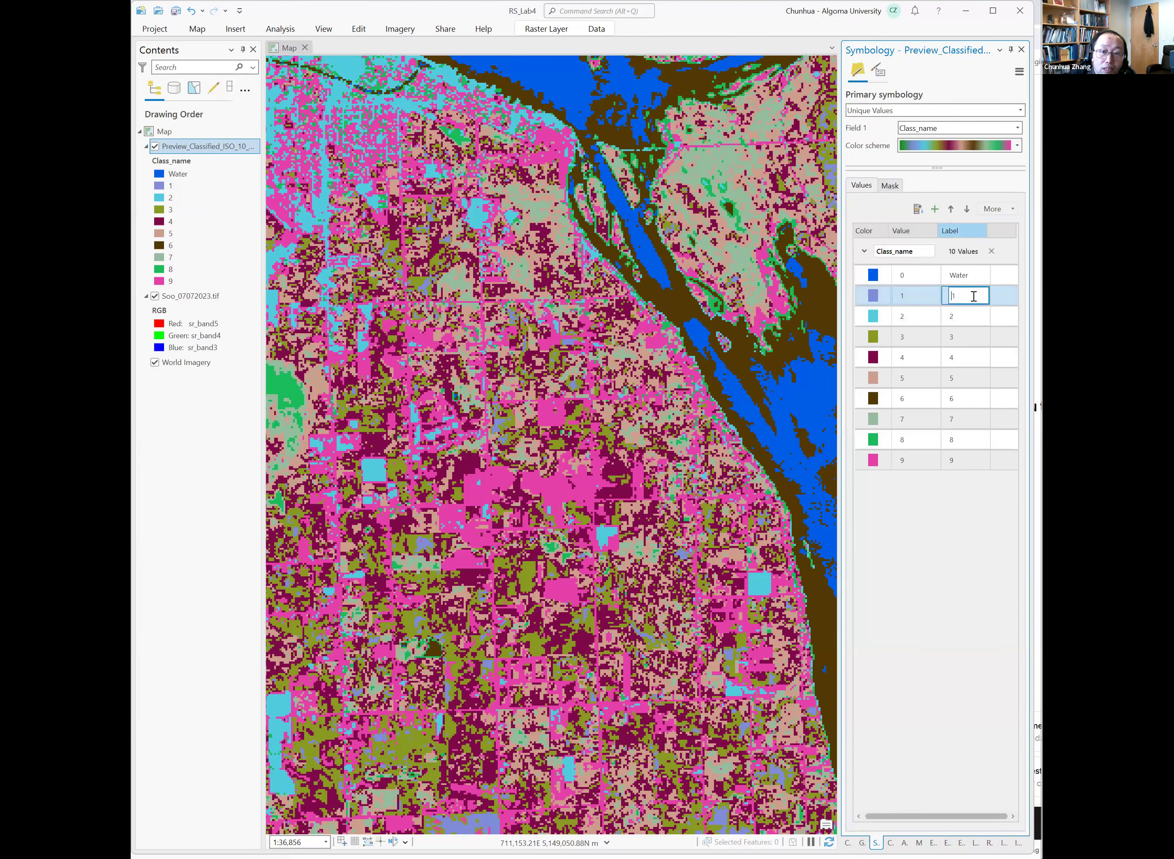
pyautogui.write('Forest')
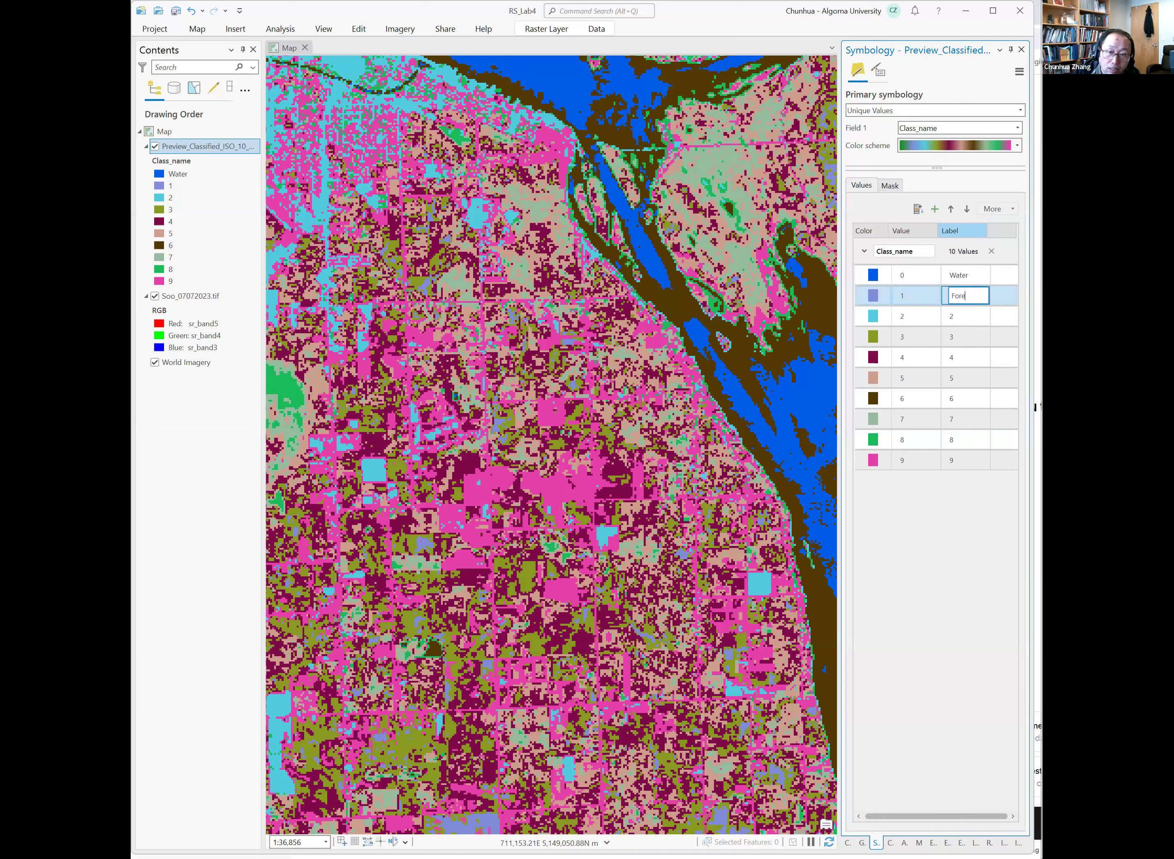
pyautogui.press('Return')
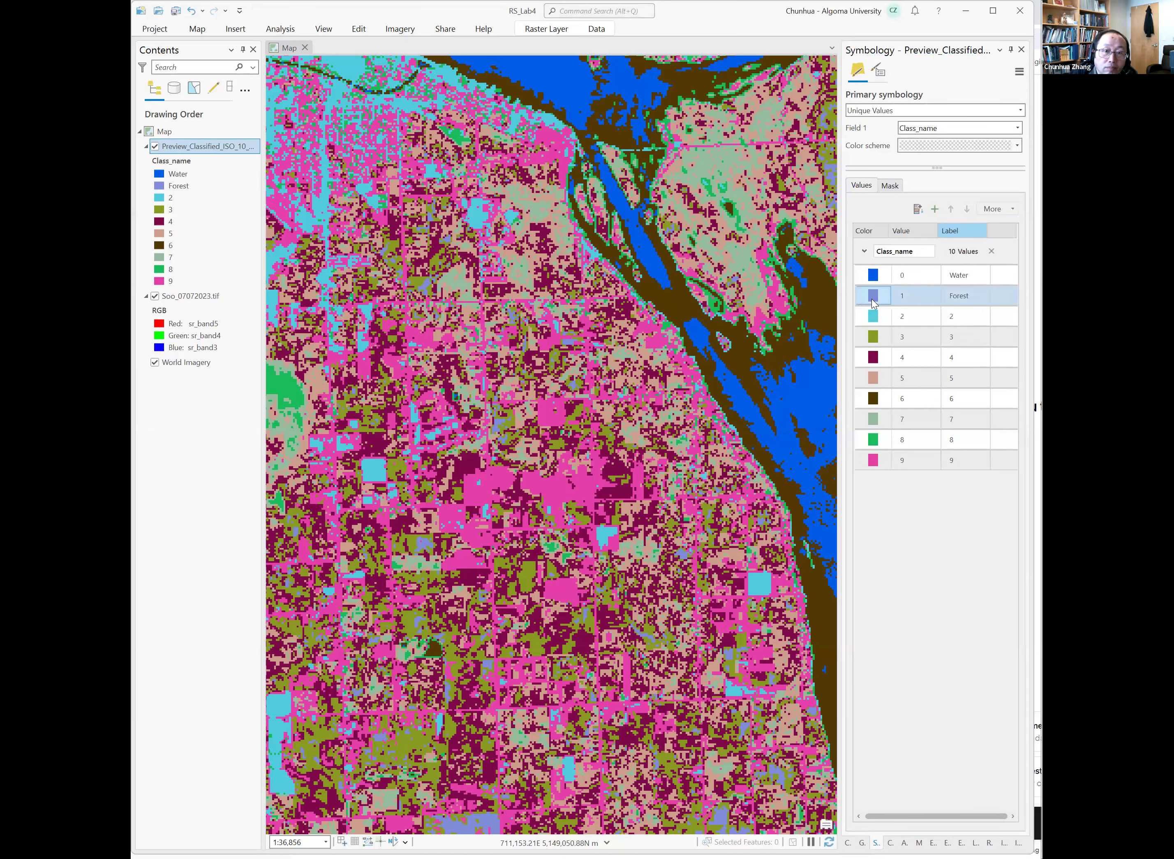
# Change the color of the Forest class on the preview classified layer to dark green.
pyautogui.click(874, 296)
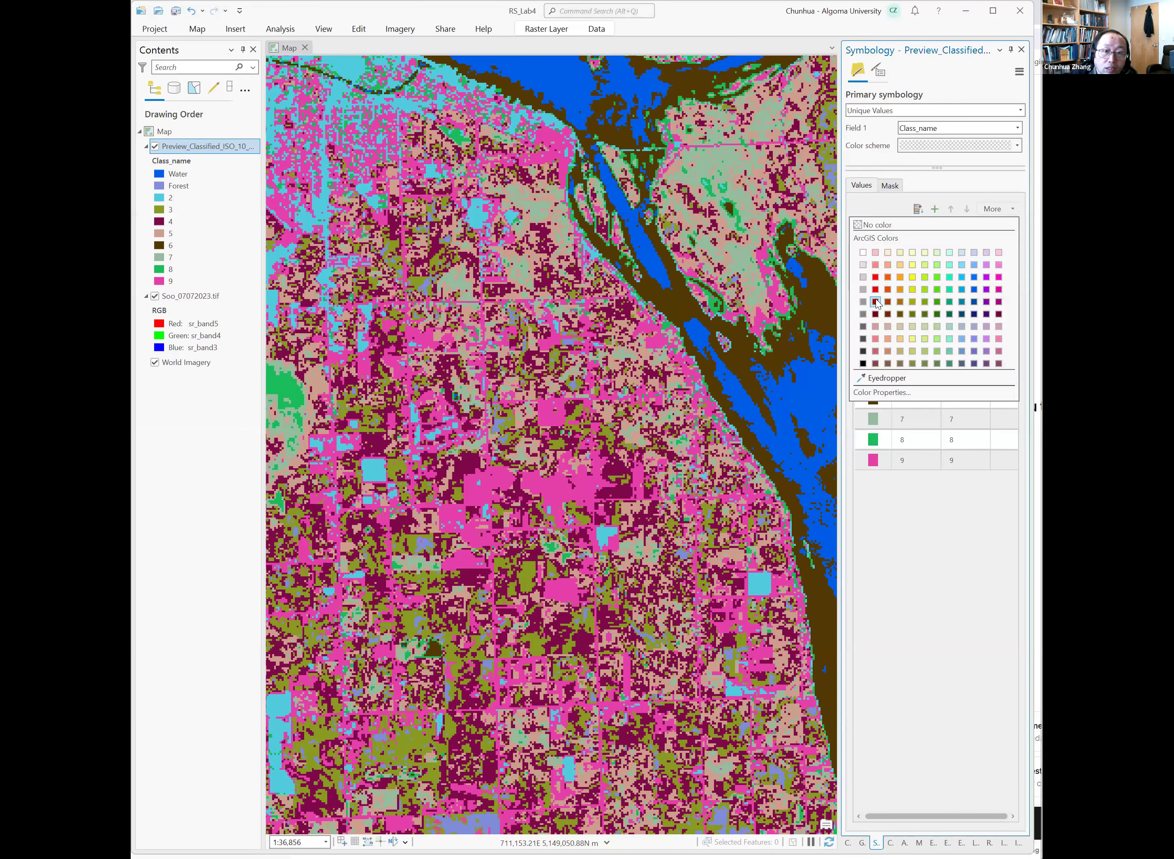
pyautogui.click(938, 314)
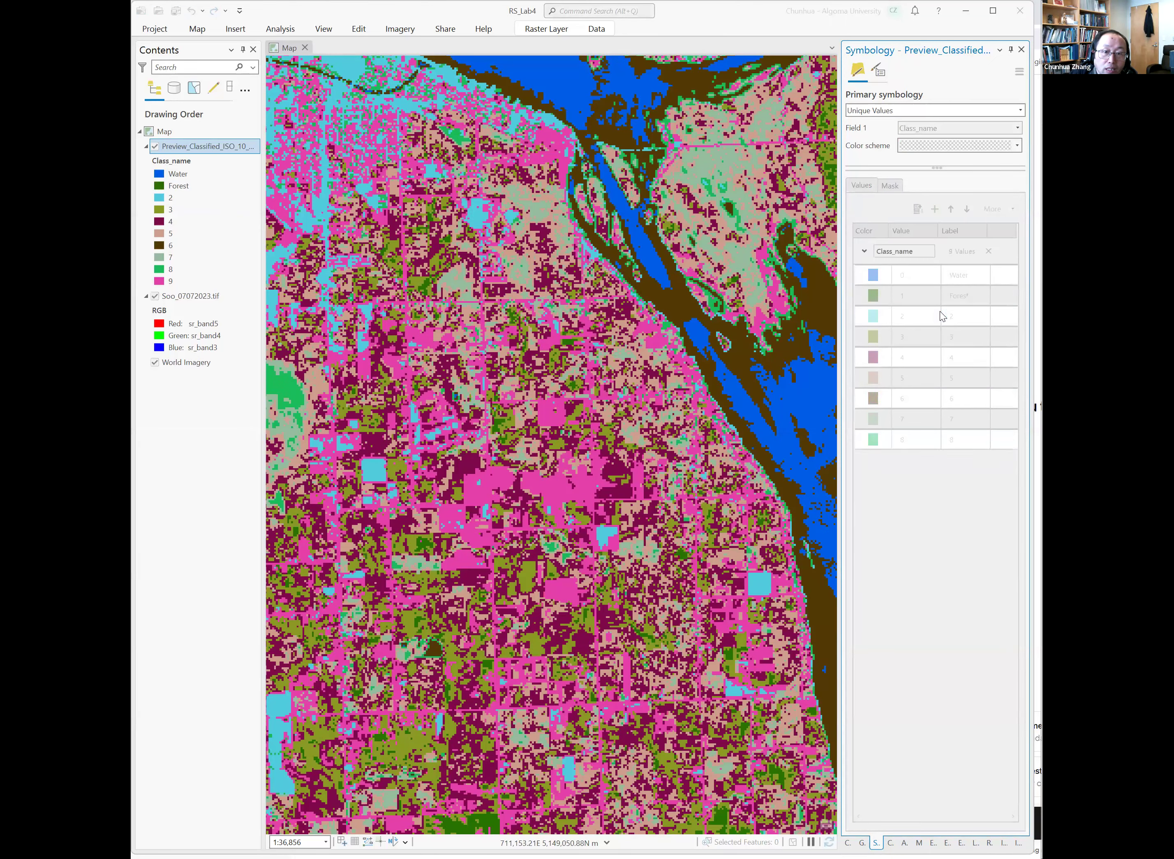
# Change the color of class 2 on the preview classified layer to dark red.
pyautogui.click(958, 317)
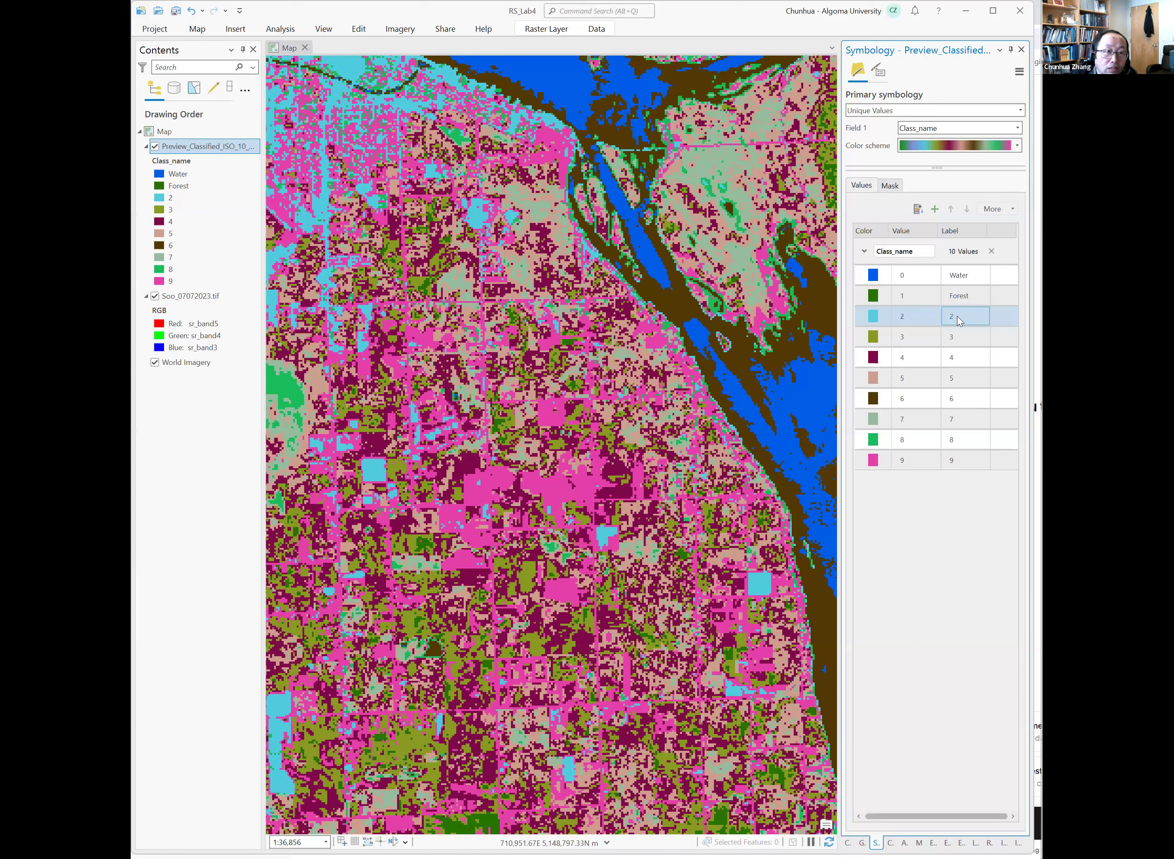
pyautogui.click(876, 317)
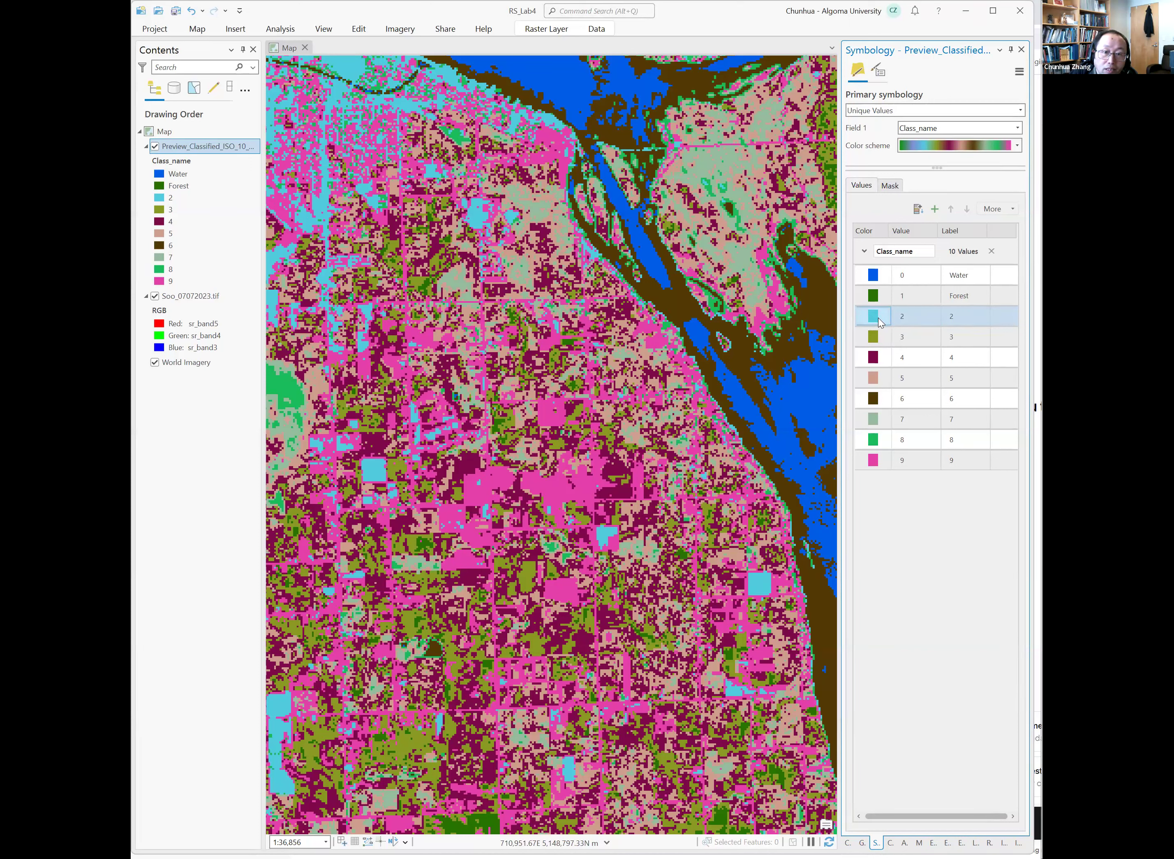
pyautogui.click(883, 318)
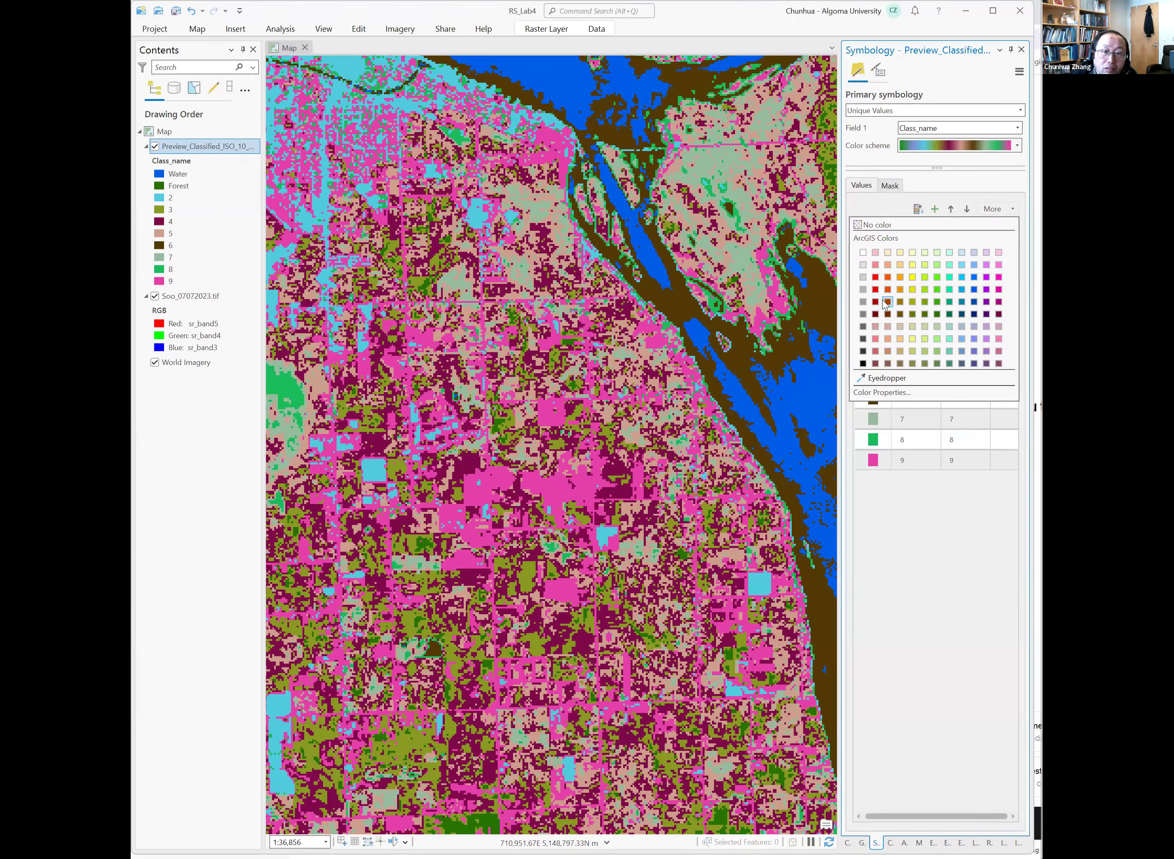
pyautogui.click(887, 301)
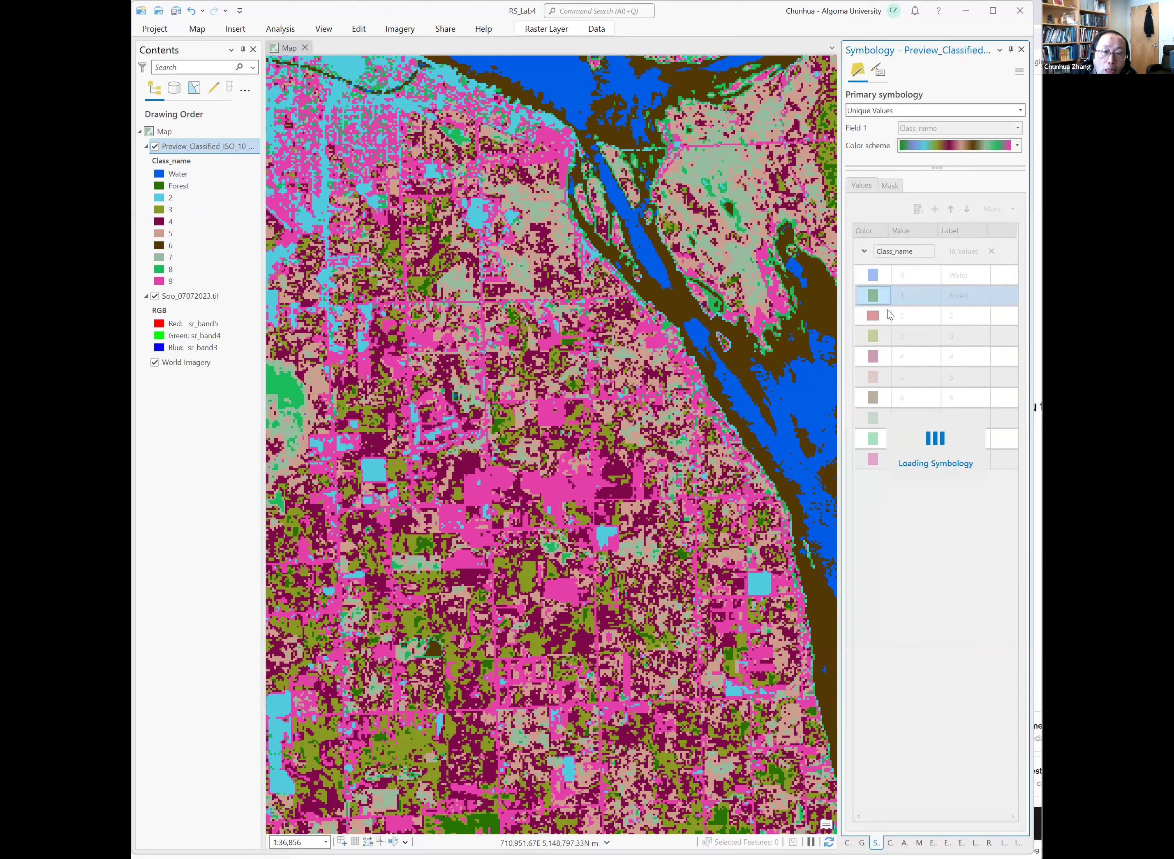
# Relabel class 2 of the preview classified layer as Developed.
pyautogui.click(964, 316)
pyautogui.moveTo(976, 315); pyautogui.dragTo(945, 316)
pyautogui.write('Develop')
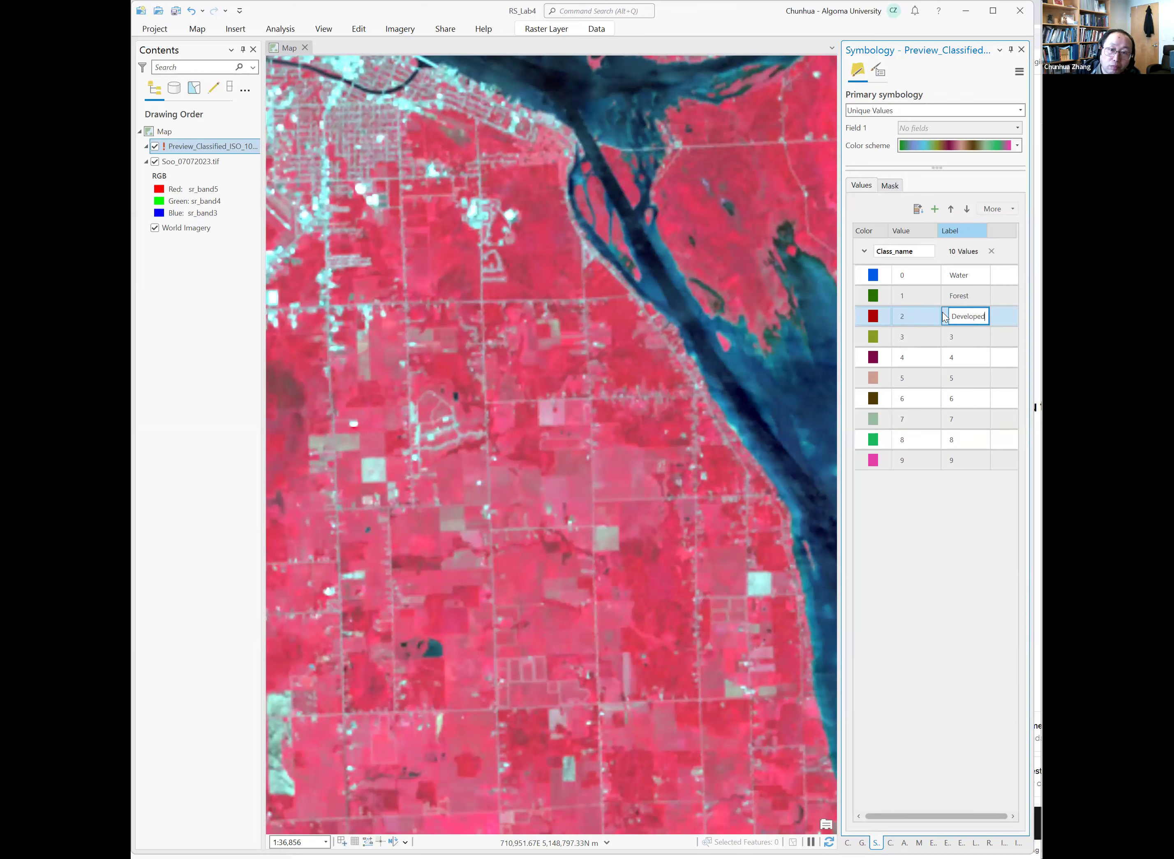
pyautogui.write('ed')
pyautogui.press('Return')
pyautogui.click(879, 361)
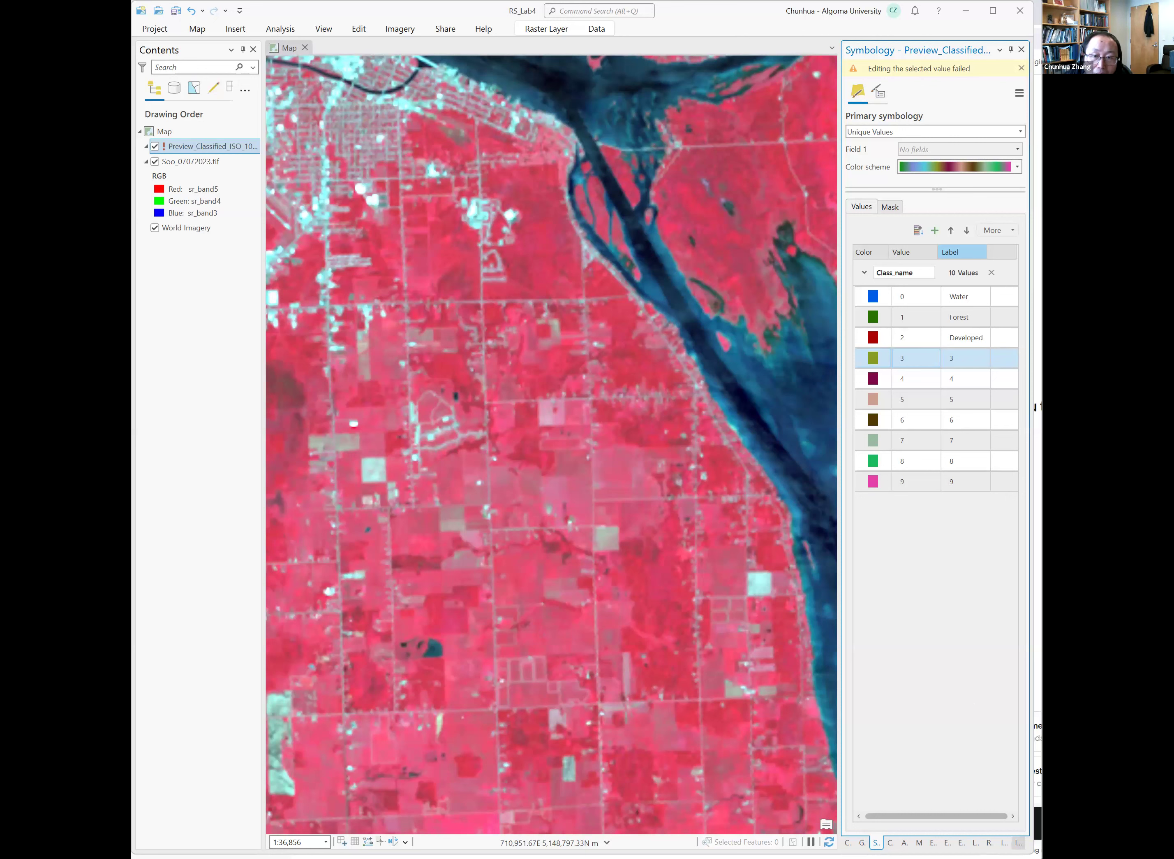
# Return to the Image Classification Wizard, advance to the Classify page and run it with the default output dataset.
pyautogui.click(1019, 842)
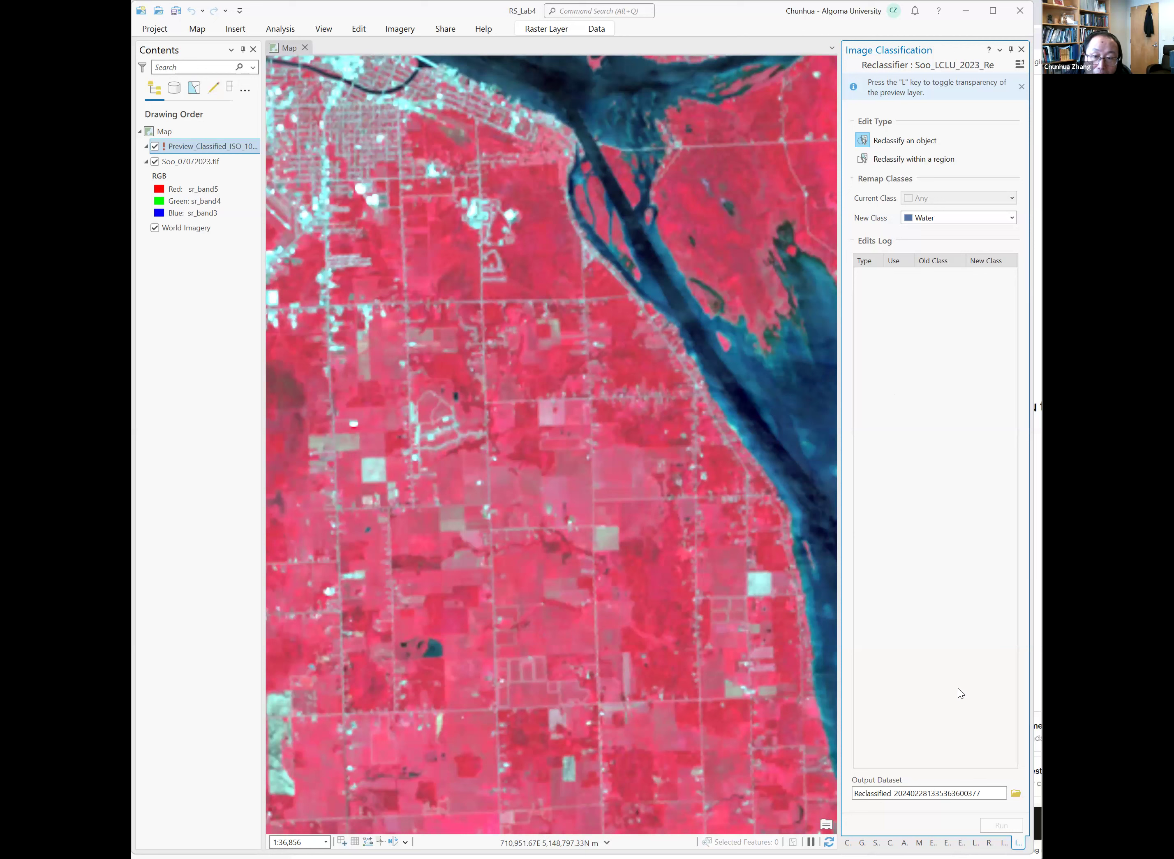
pyautogui.click(1004, 842)
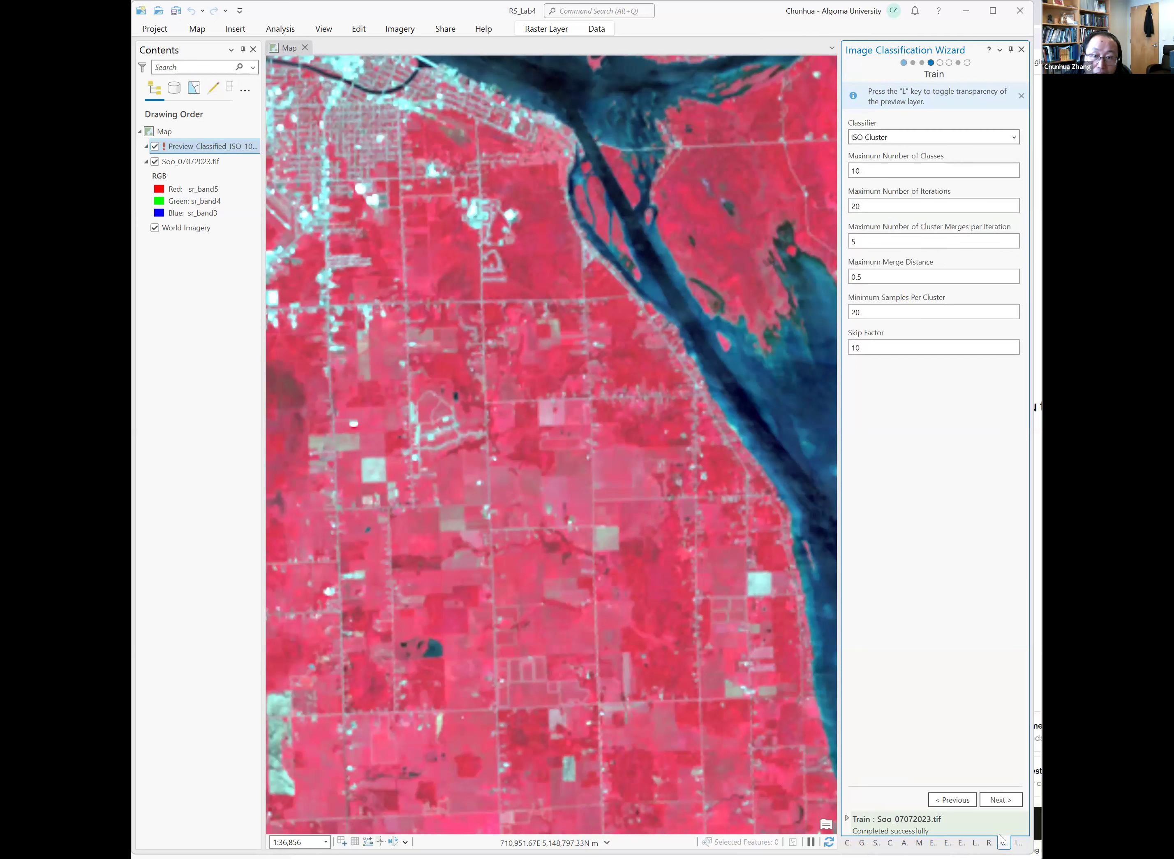
pyautogui.click(1019, 842)
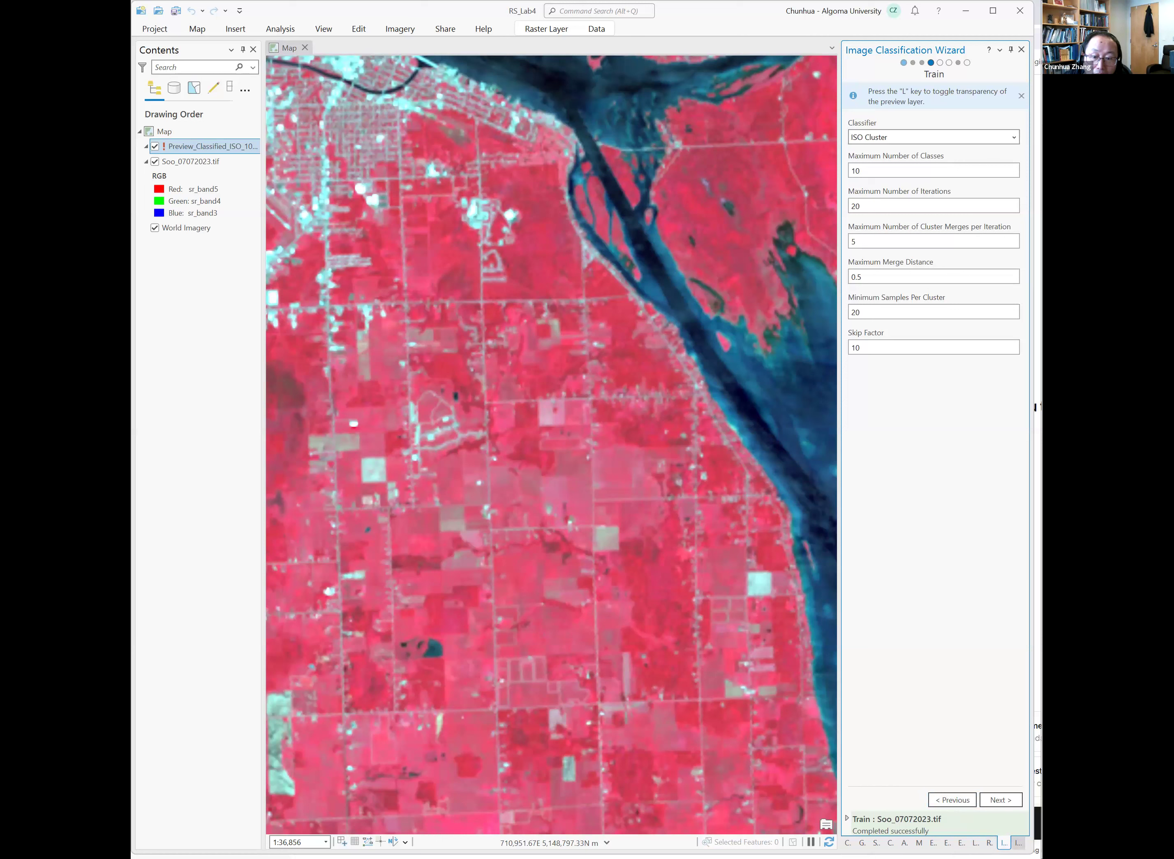
pyautogui.click(1022, 50)
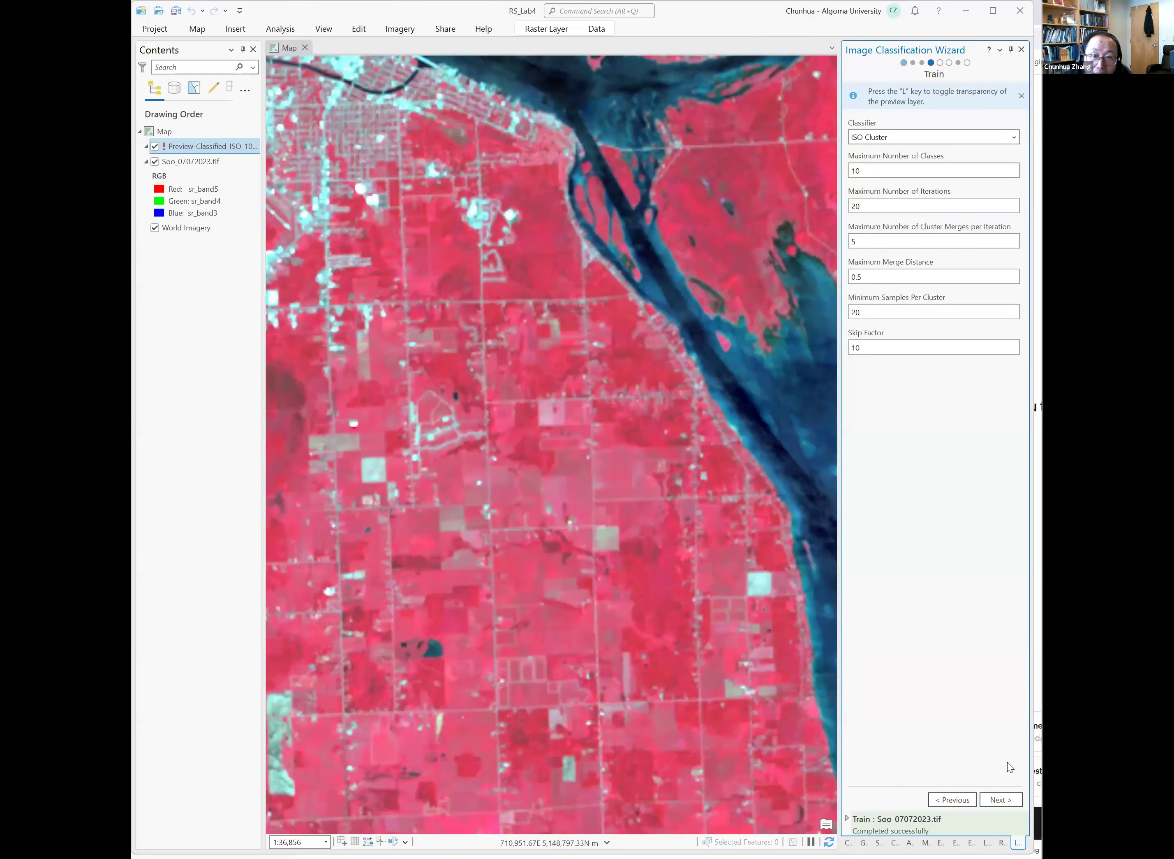
pyautogui.click(997, 799)
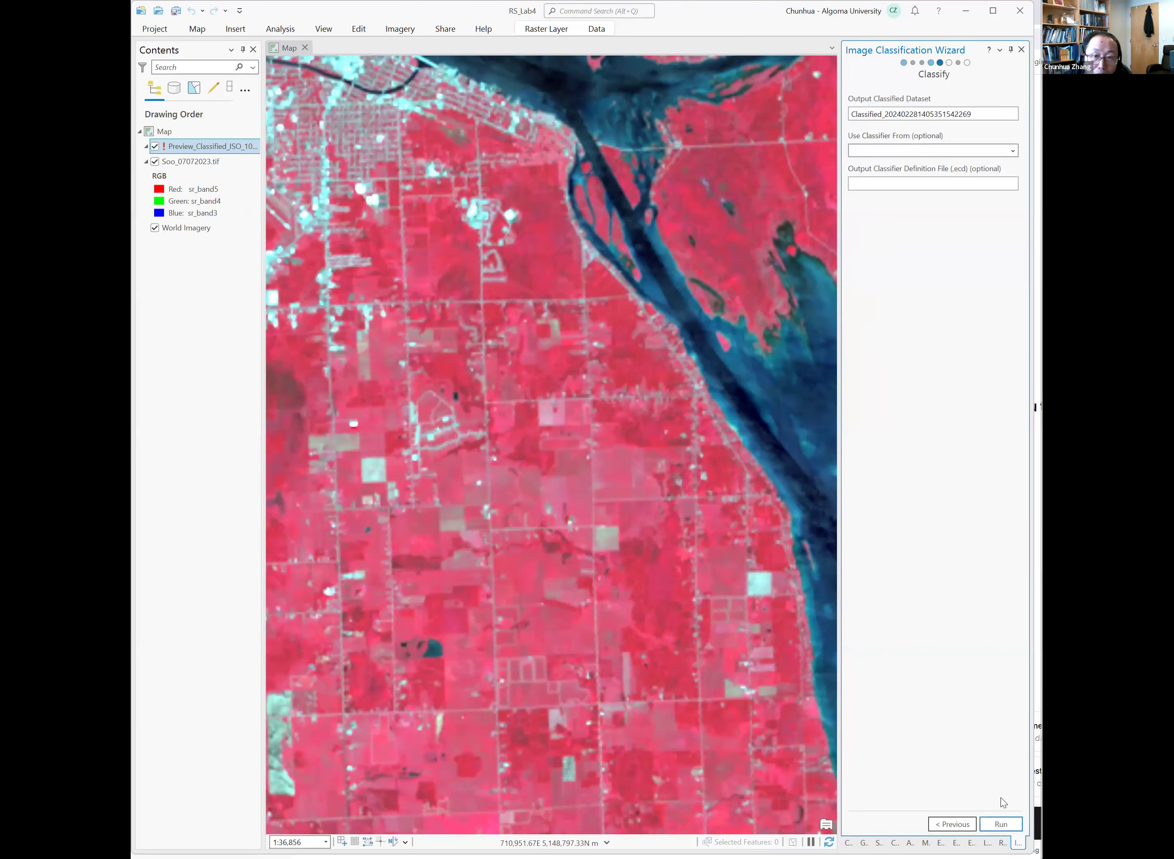
pyautogui.click(1004, 825)
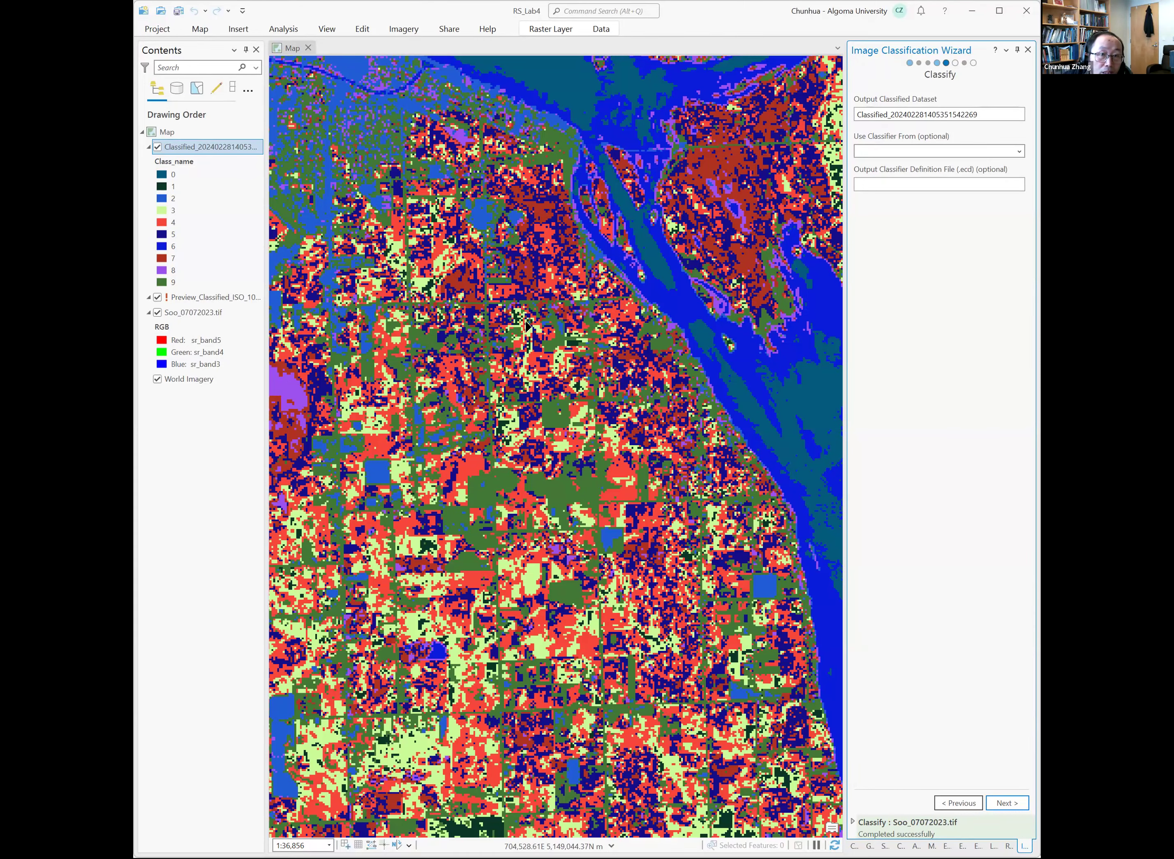
# Name the output classified dataset SoolCLU_2023 and run the classification again.
pyautogui.scroll(-3, 562, 362)
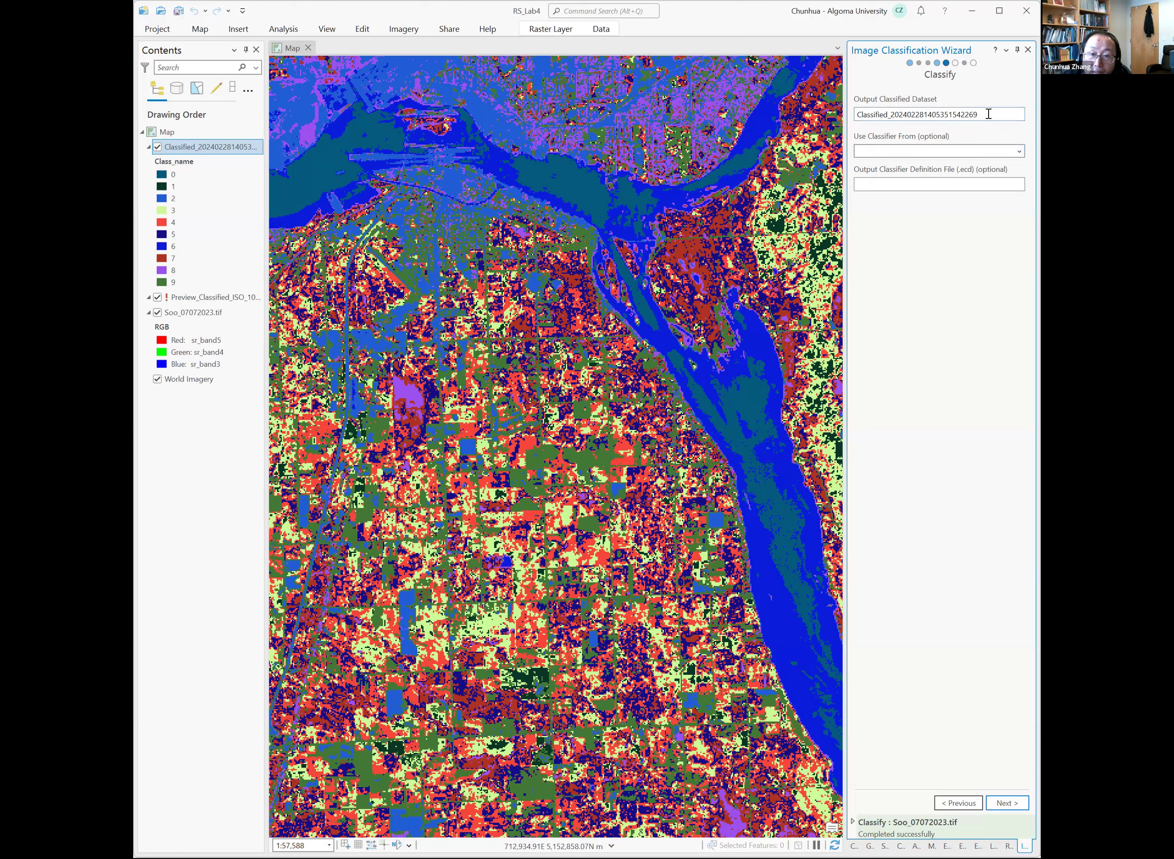
pyautogui.moveTo(989, 115); pyautogui.dragTo(856, 129)
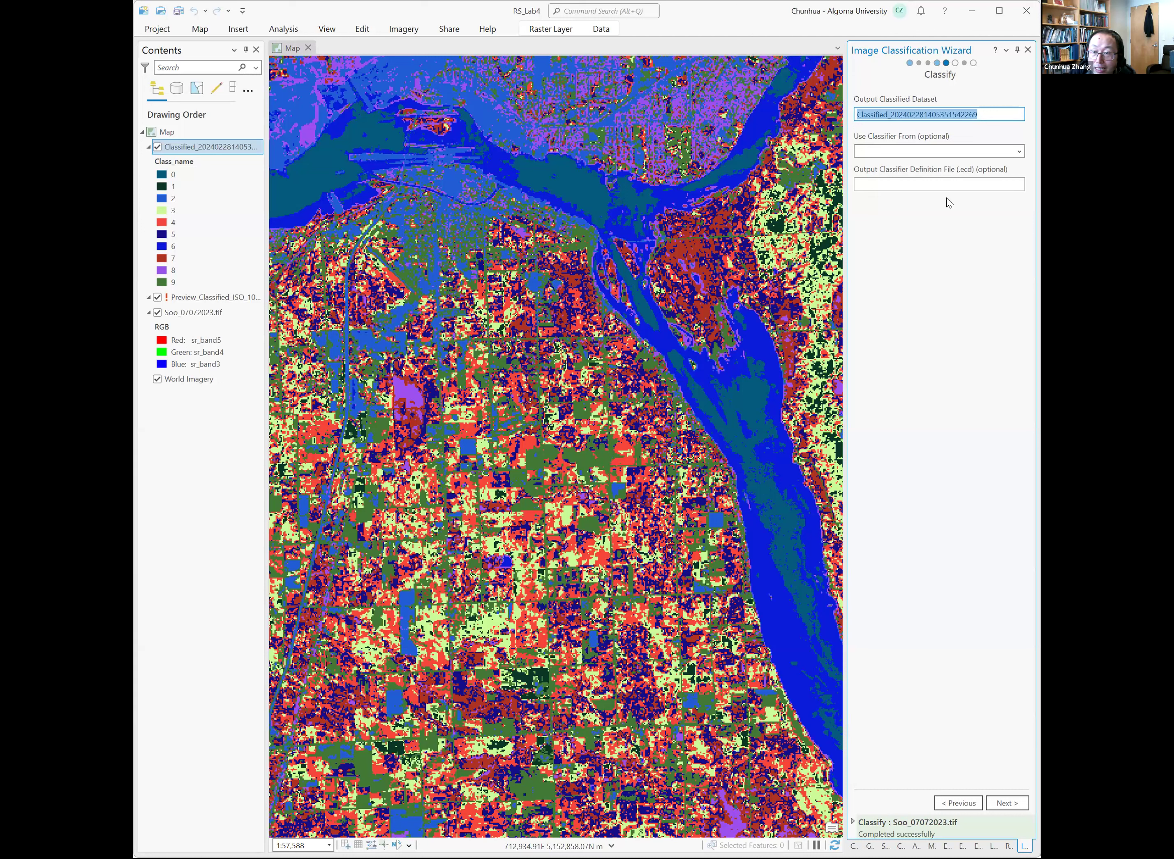
pyautogui.write('S')
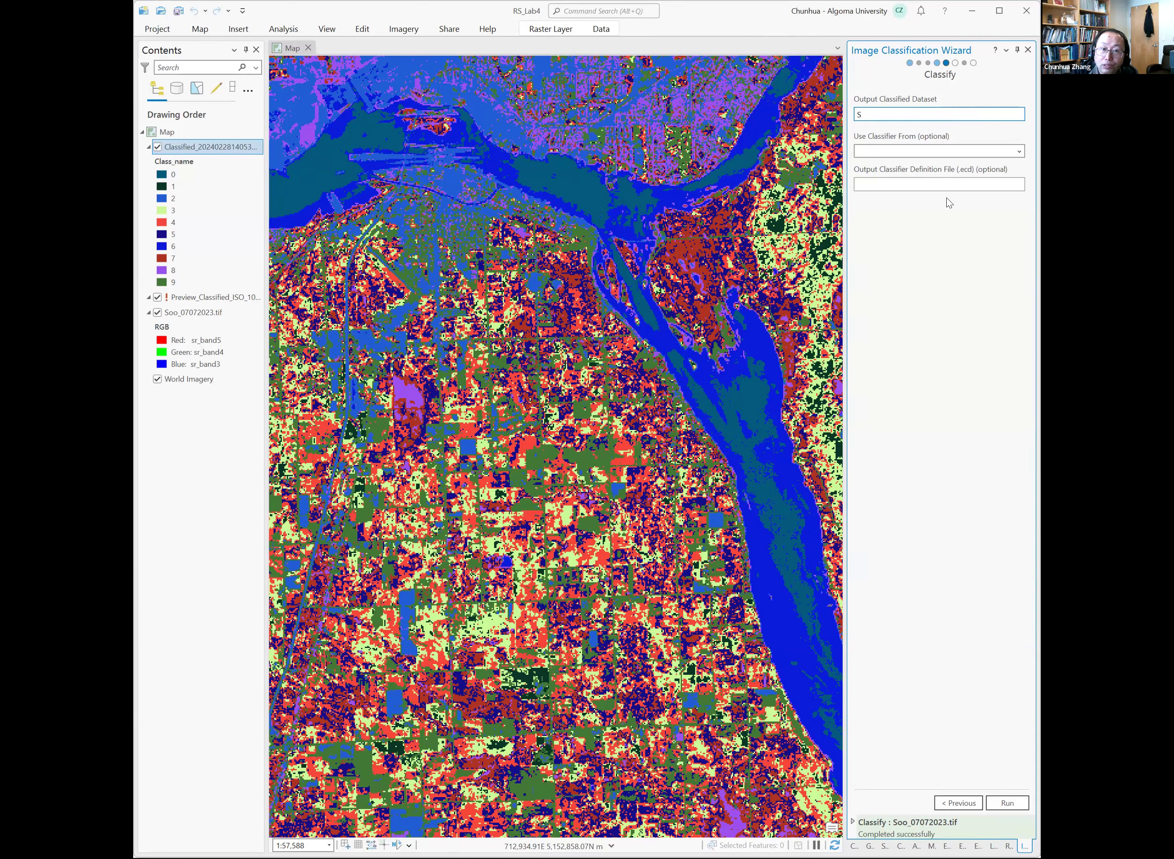
pyautogui.write('oolCLU')
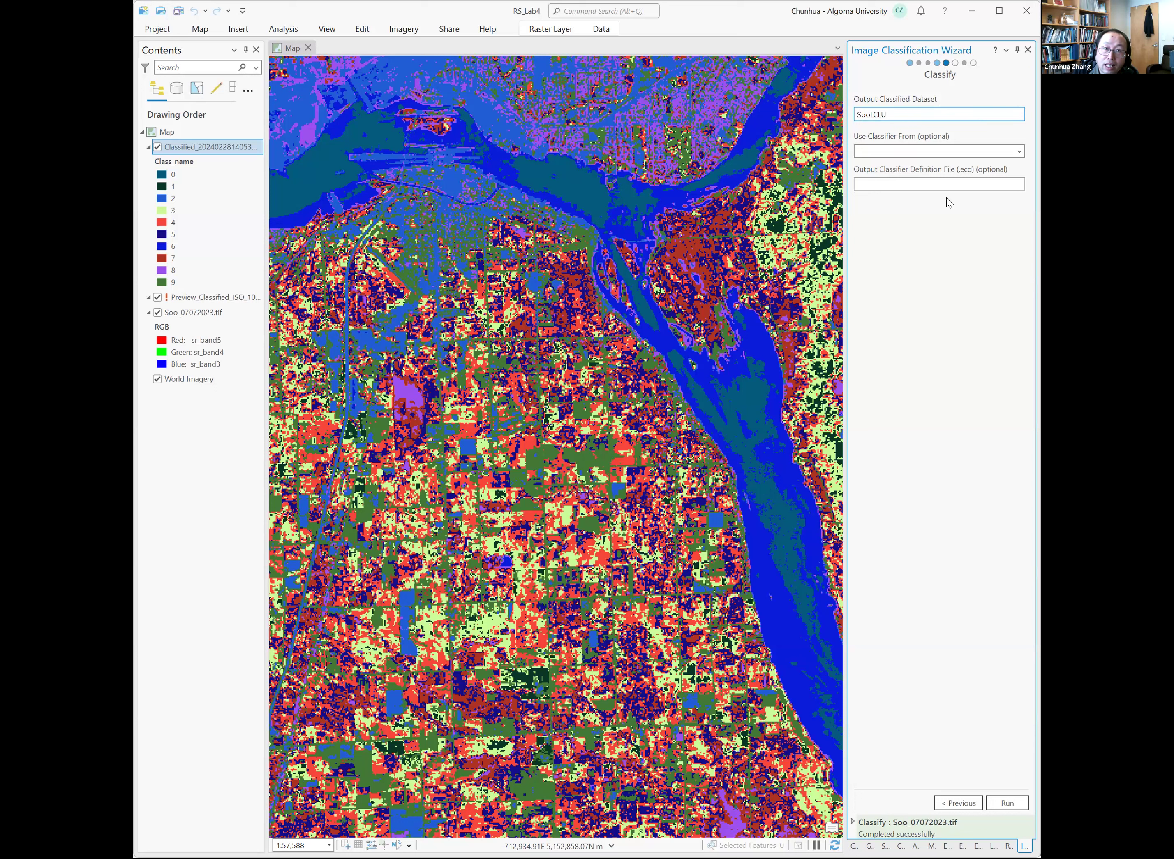
pyautogui.write('_2023')
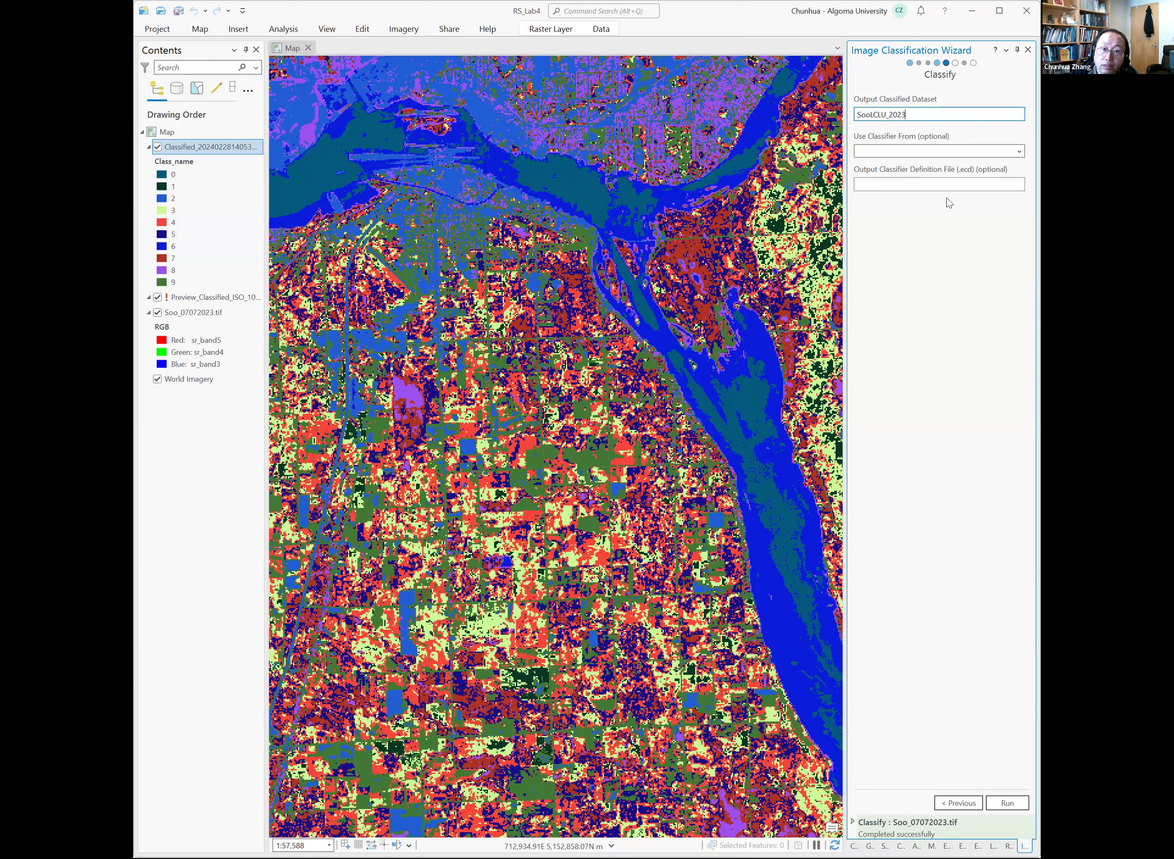
pyautogui.click(1002, 804)
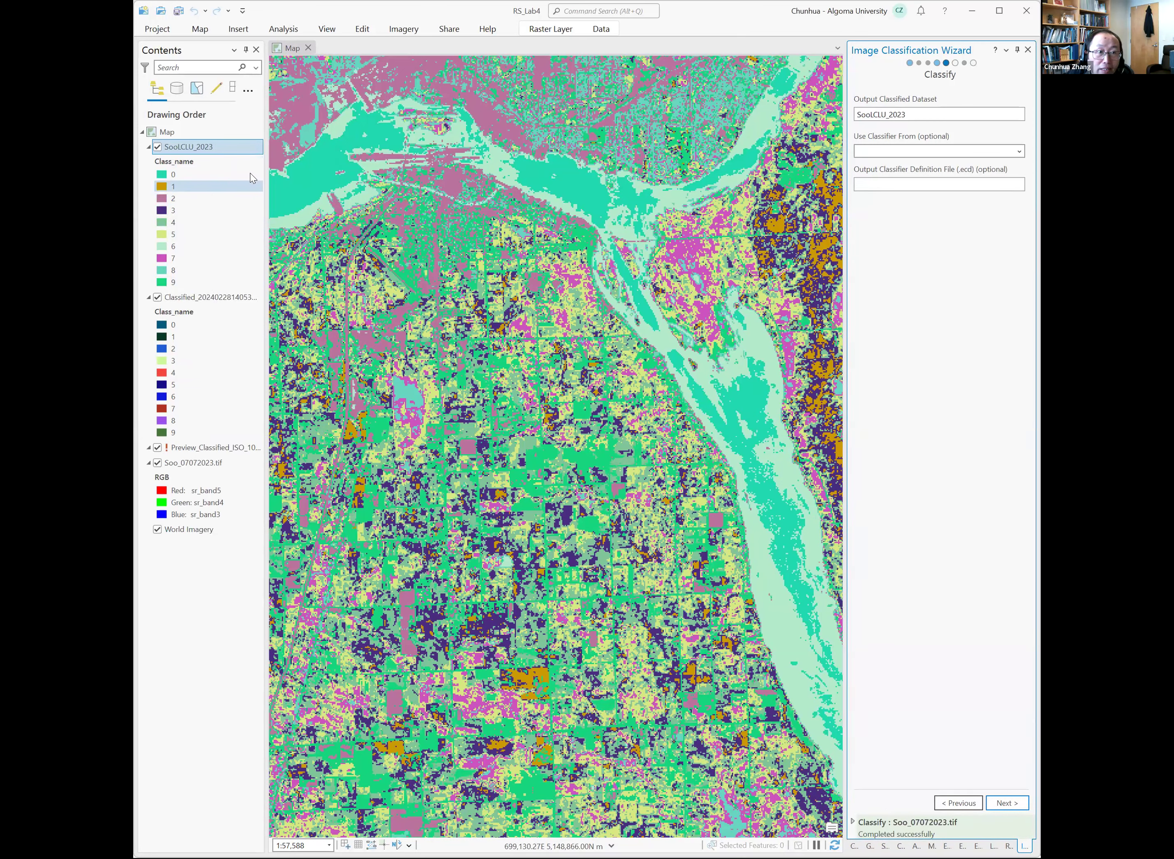
# Open the symbology of the SoolCLU_2023 layer and relabel class 0 as Water.
pyautogui.click(201, 148)
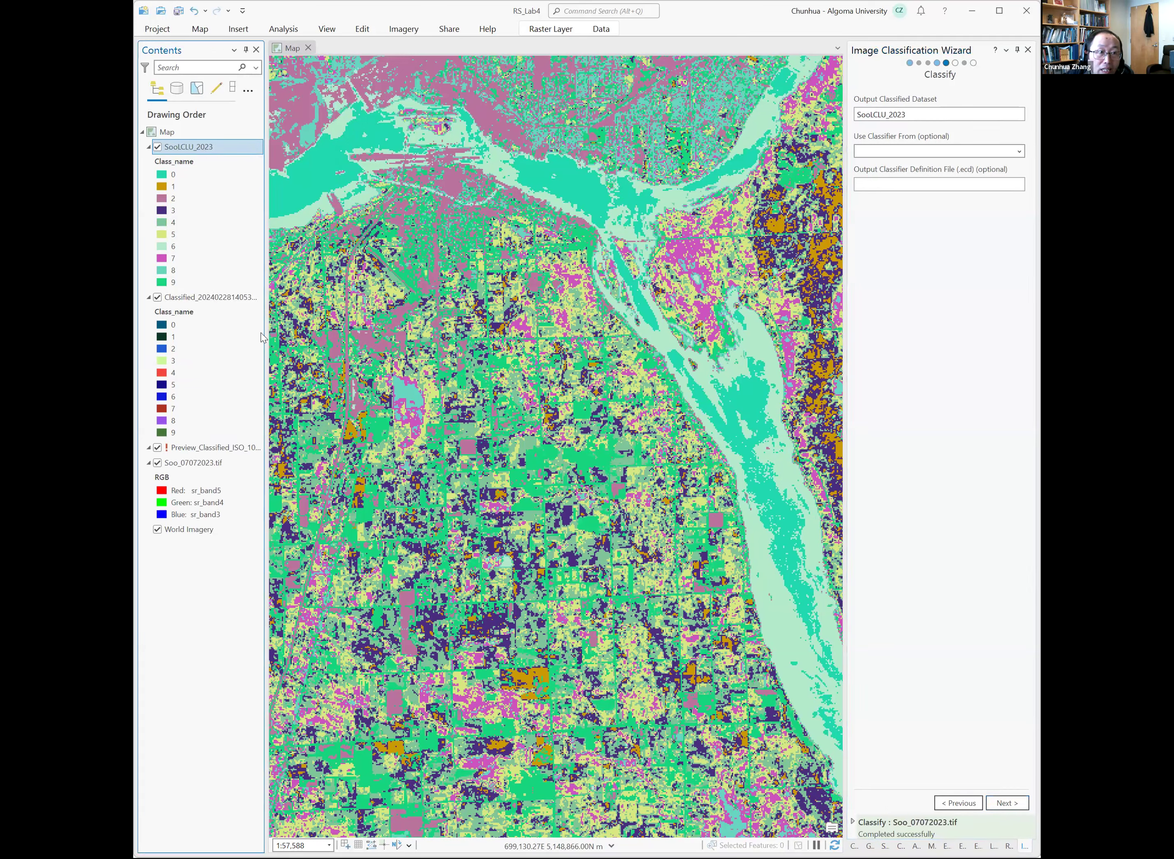
pyautogui.rightClick(200, 148)
pyautogui.click(248, 405)
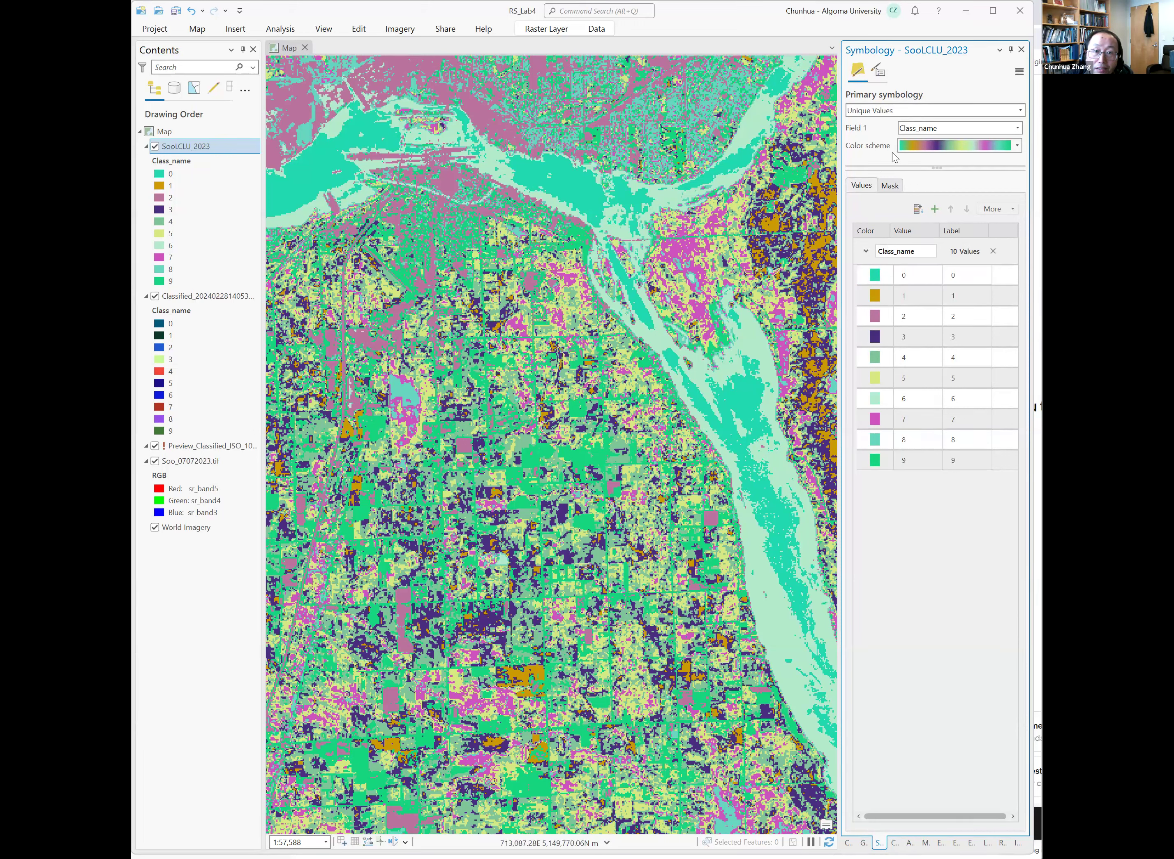
pyautogui.click(896, 280)
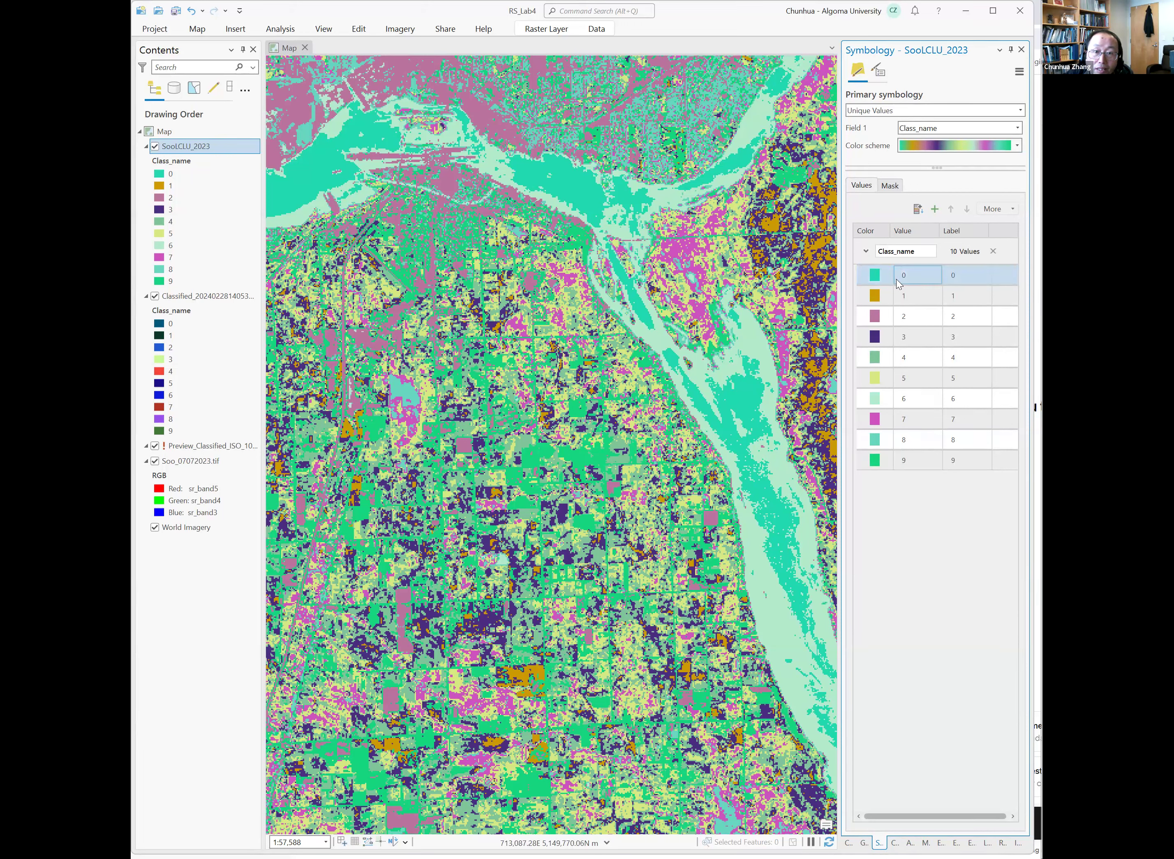
pyautogui.click(965, 275)
pyautogui.write('Wat')
pyautogui.press('Return')
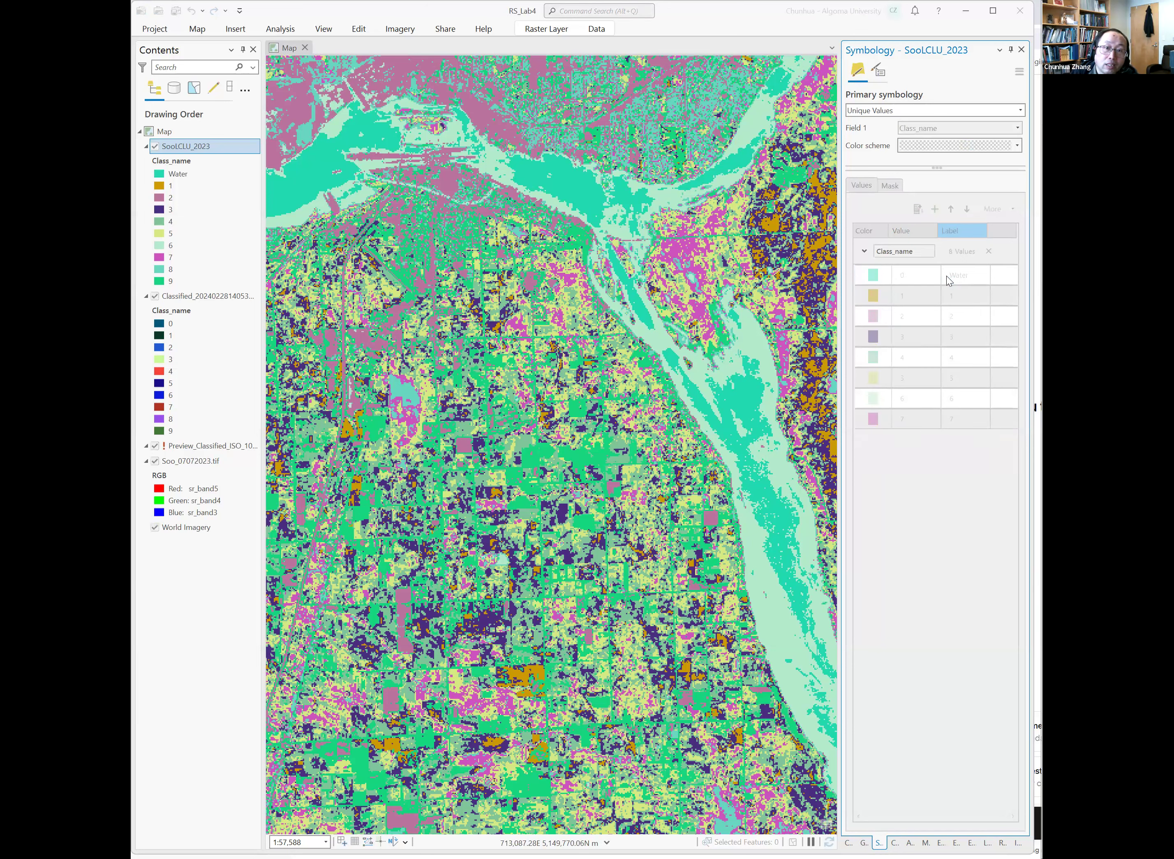
# Color the Water class dark blue and relabel class 1 as Forest.
pyautogui.click(886, 273)
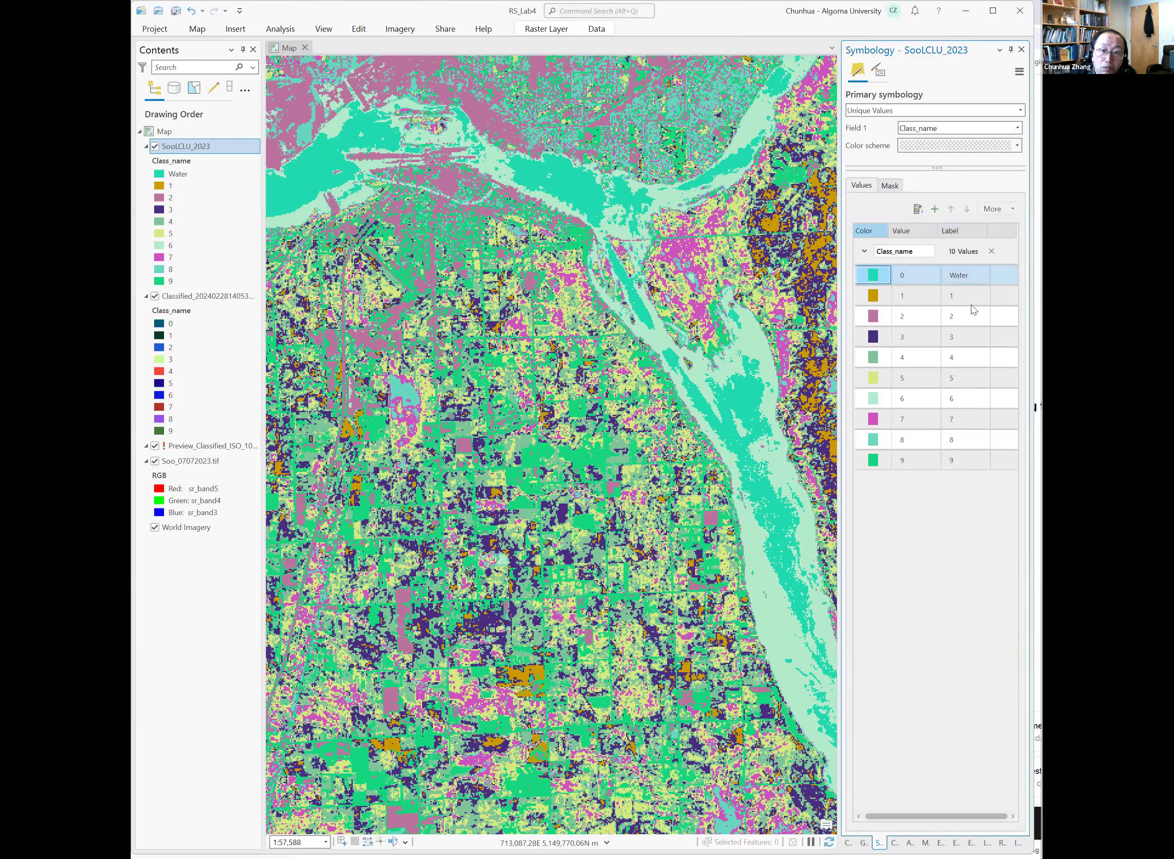
pyautogui.click(958, 316)
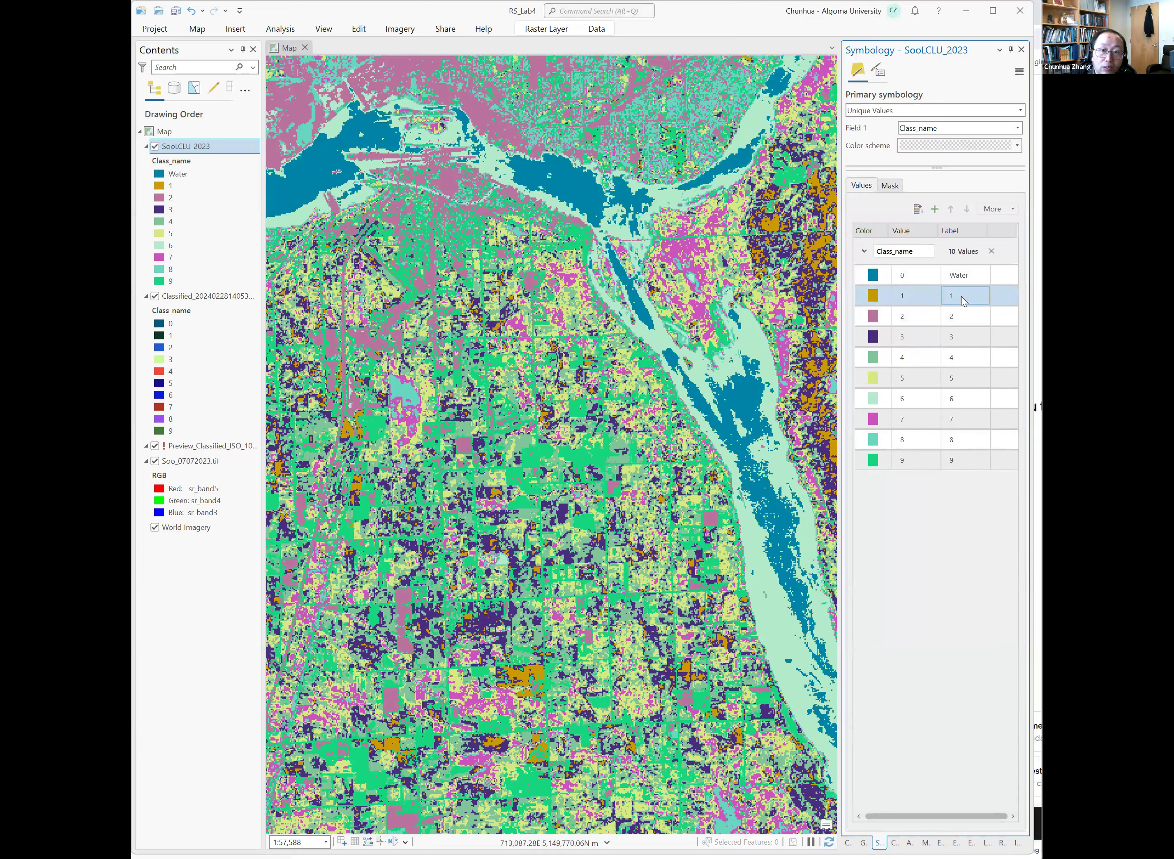
pyautogui.click(963, 296)
pyautogui.write('Forest')
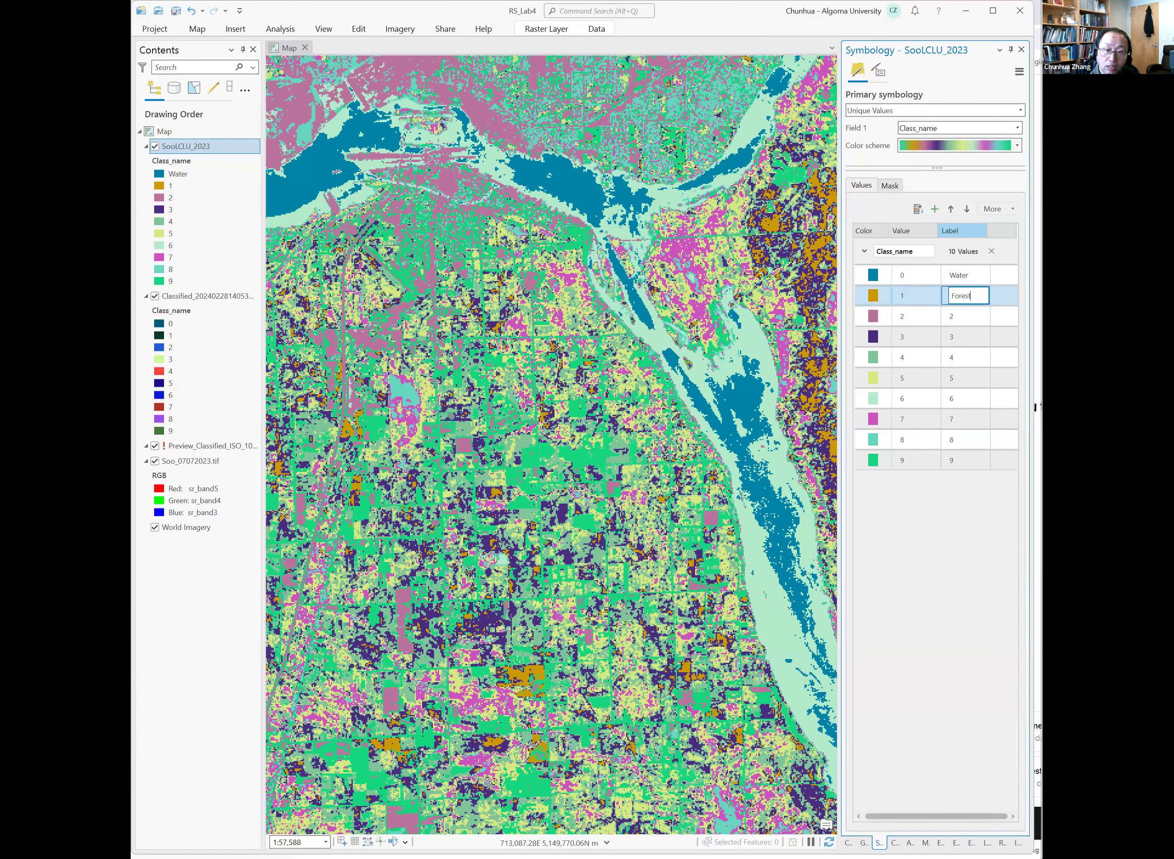
pyautogui.press('Return')
# Color the Forest class dark green and relabel class 2 as Developed.
pyautogui.click(877, 296)
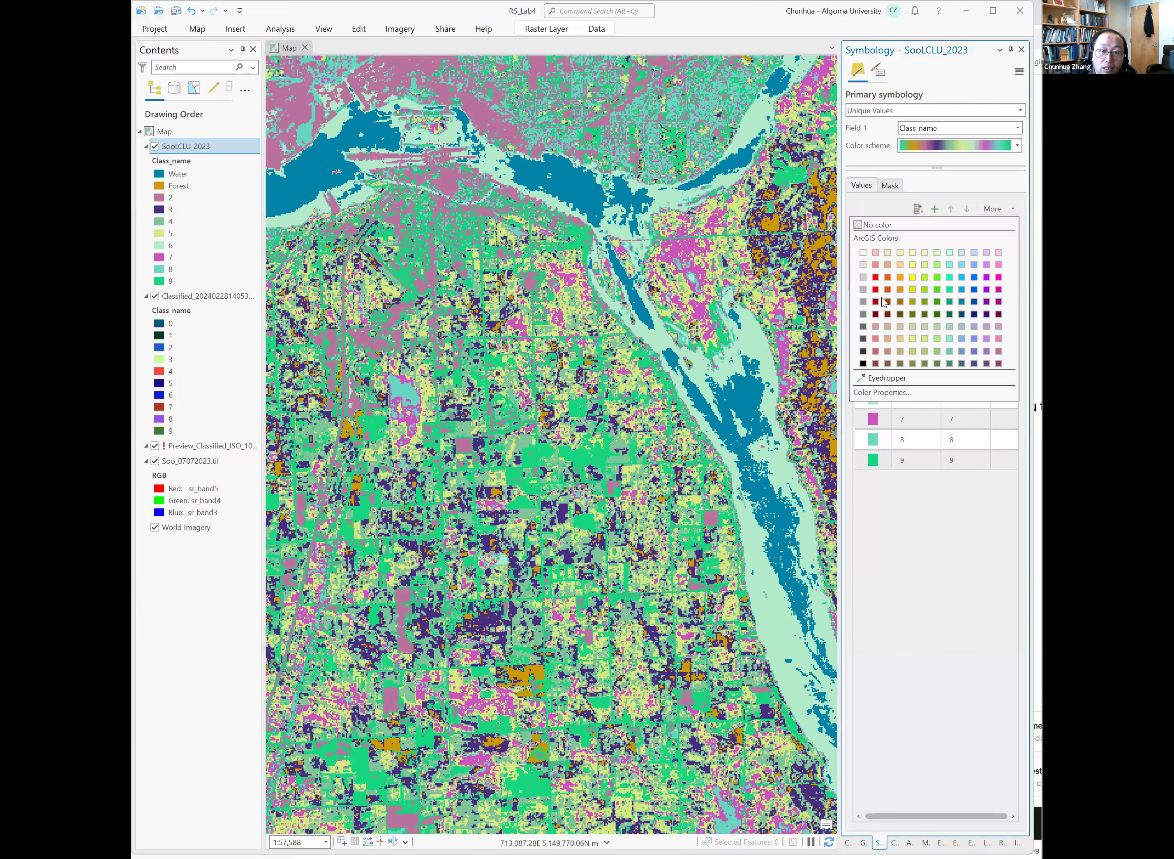
pyautogui.click(950, 314)
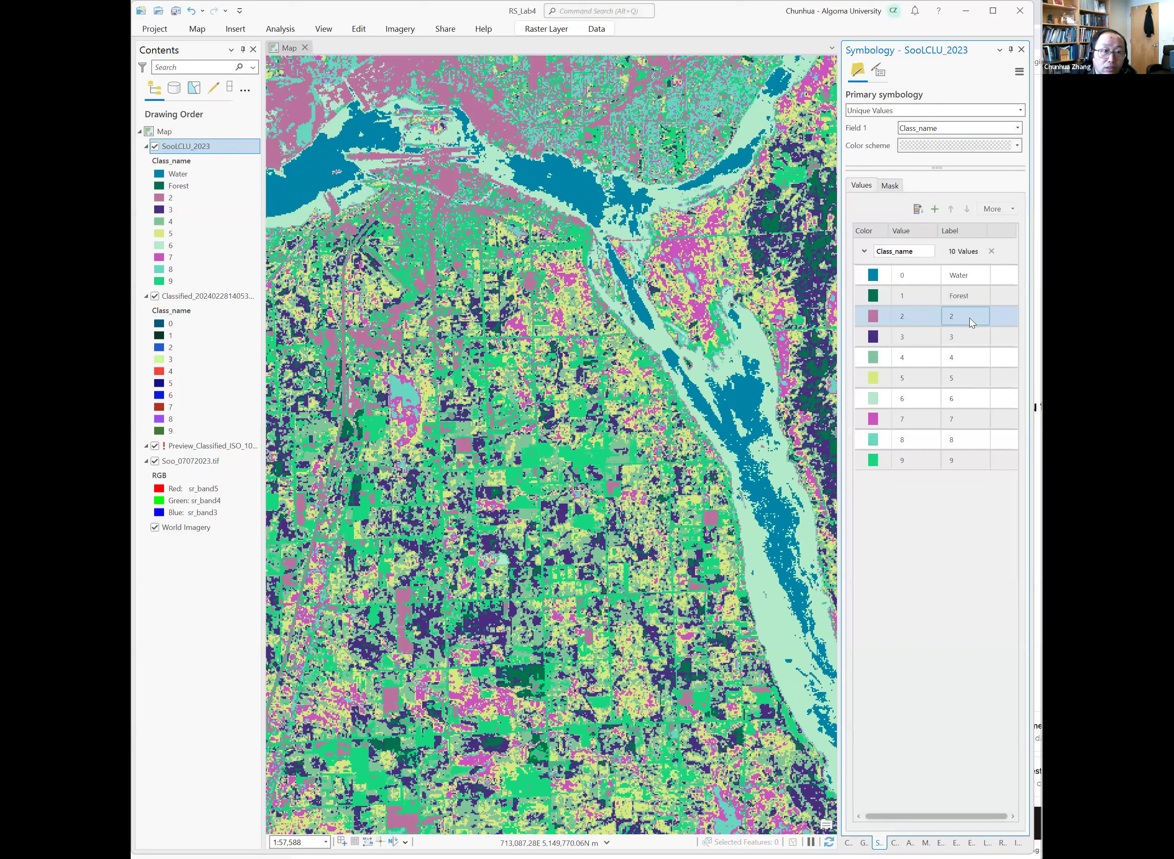
pyautogui.click(967, 317)
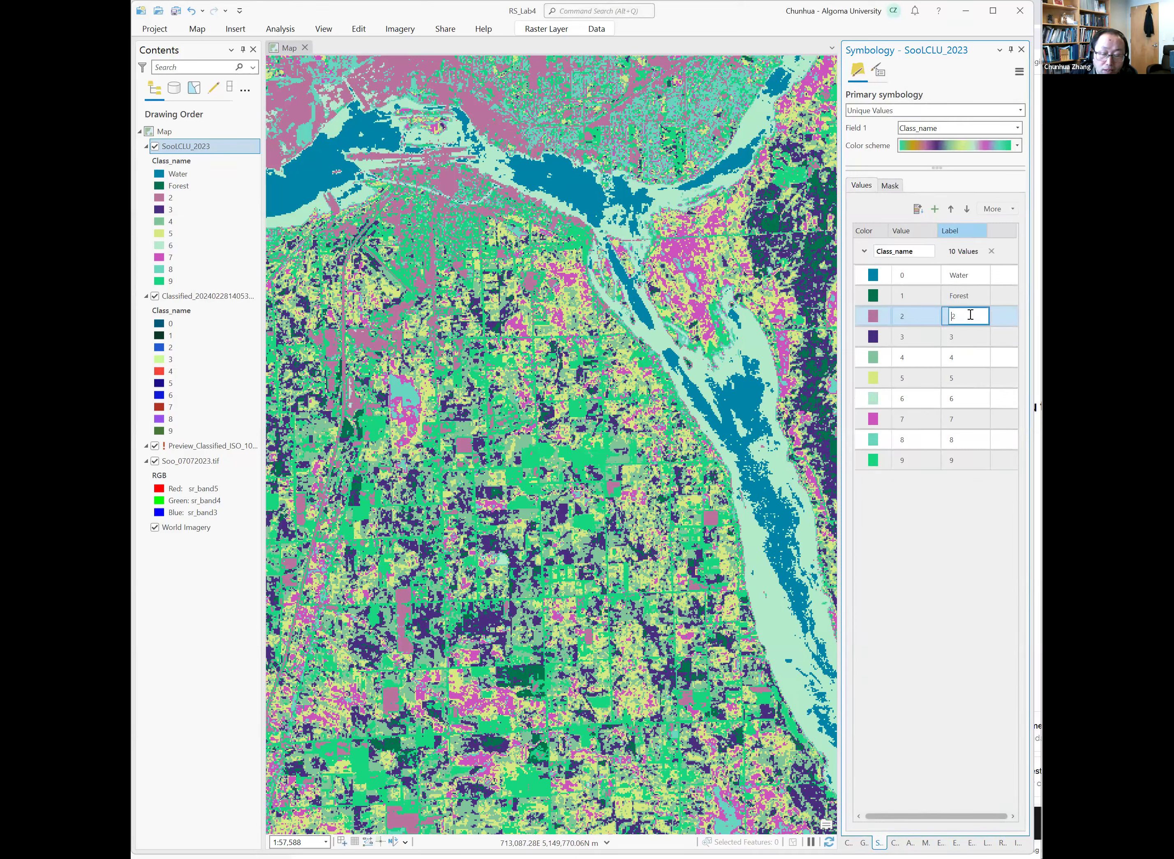
pyautogui.write('Developed')
pyautogui.press('Return')
# Color the Developed class dark red and class 3 orange.
pyautogui.click(878, 321)
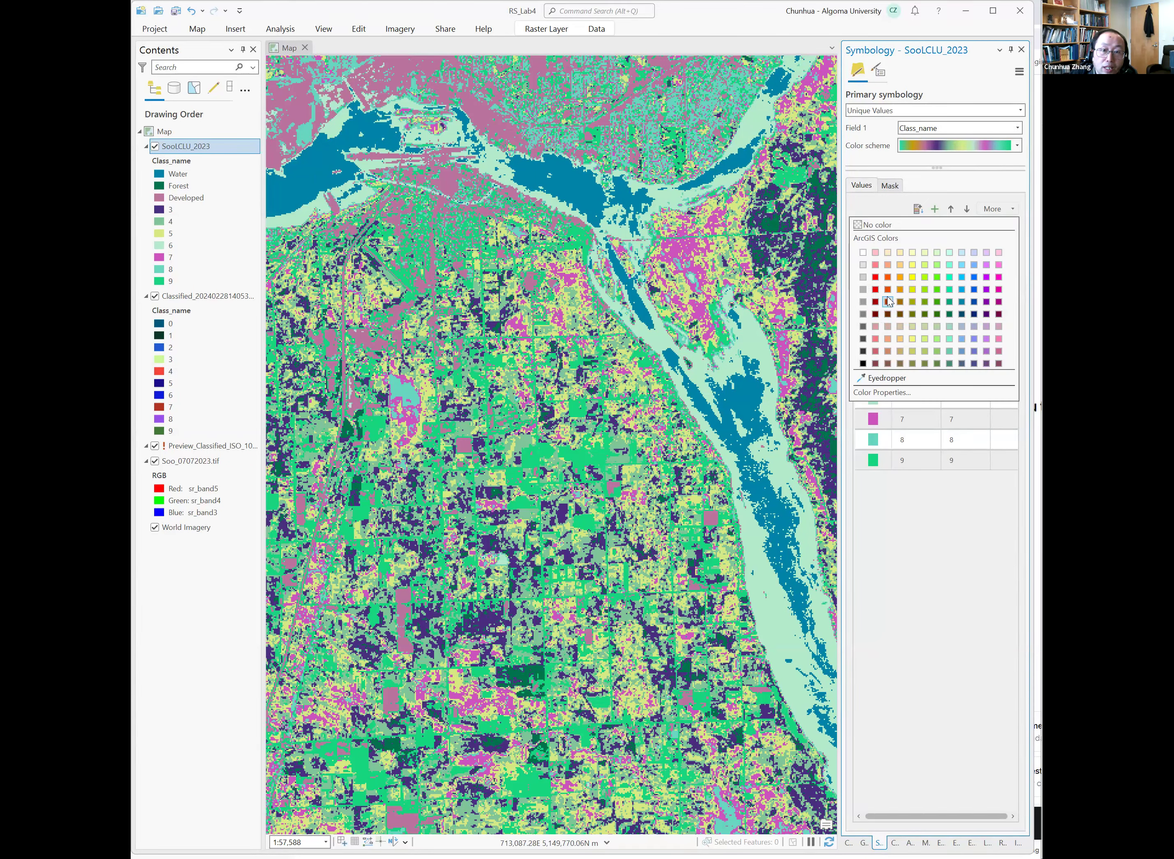
pyautogui.click(887, 301)
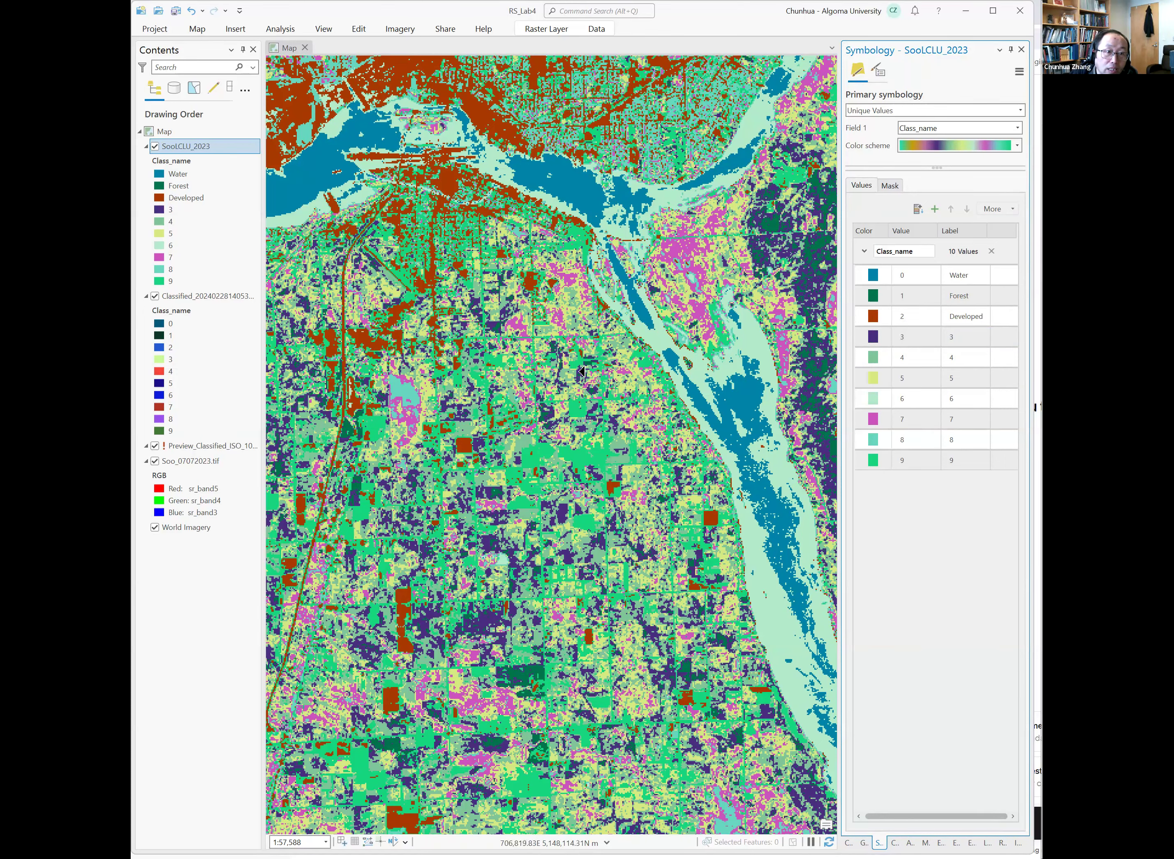
pyautogui.scroll(-3, 581, 372)
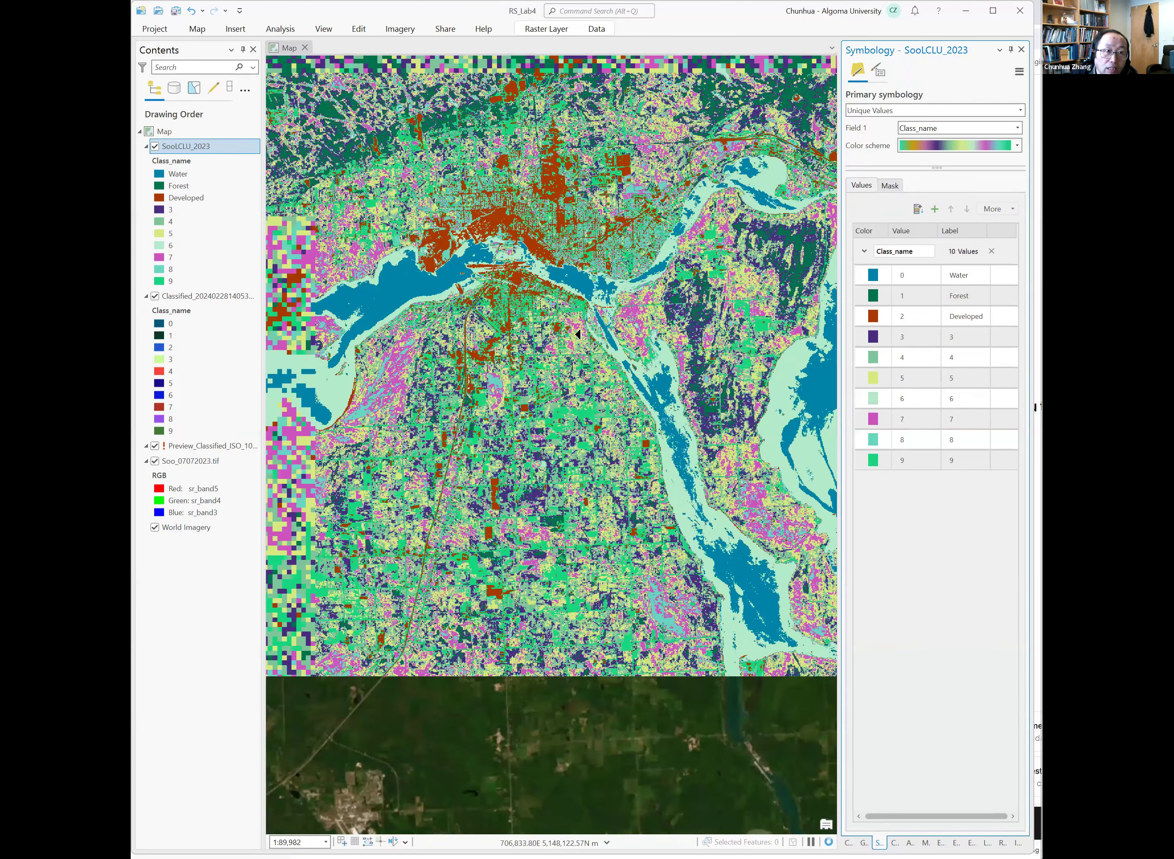
pyautogui.click(877, 340)
pyautogui.click(887, 277)
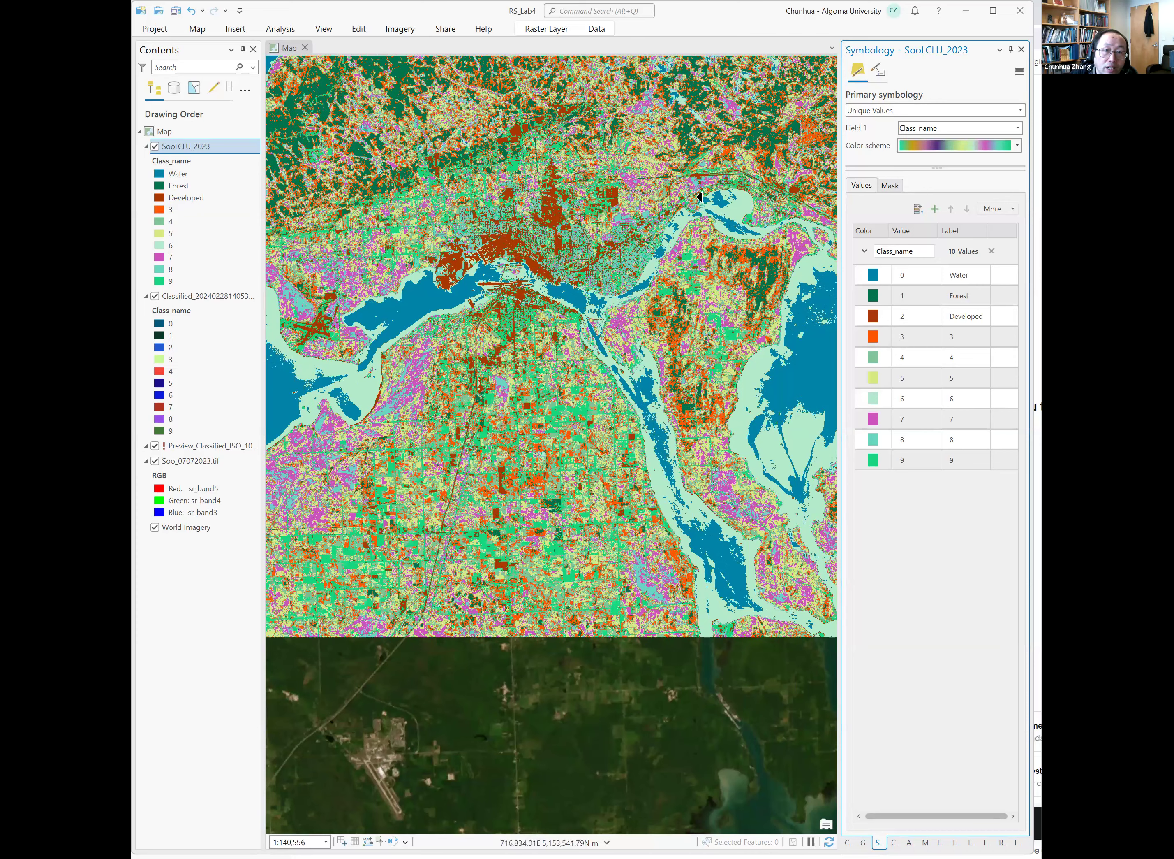
pyautogui.scroll(5, 724, 139)
pyautogui.moveTo(716, 144)
pyautogui.mouseDown()
pyautogui.moveTo(708, 168)
pyautogui.moveTo(709, 144)
pyautogui.mouseUp()
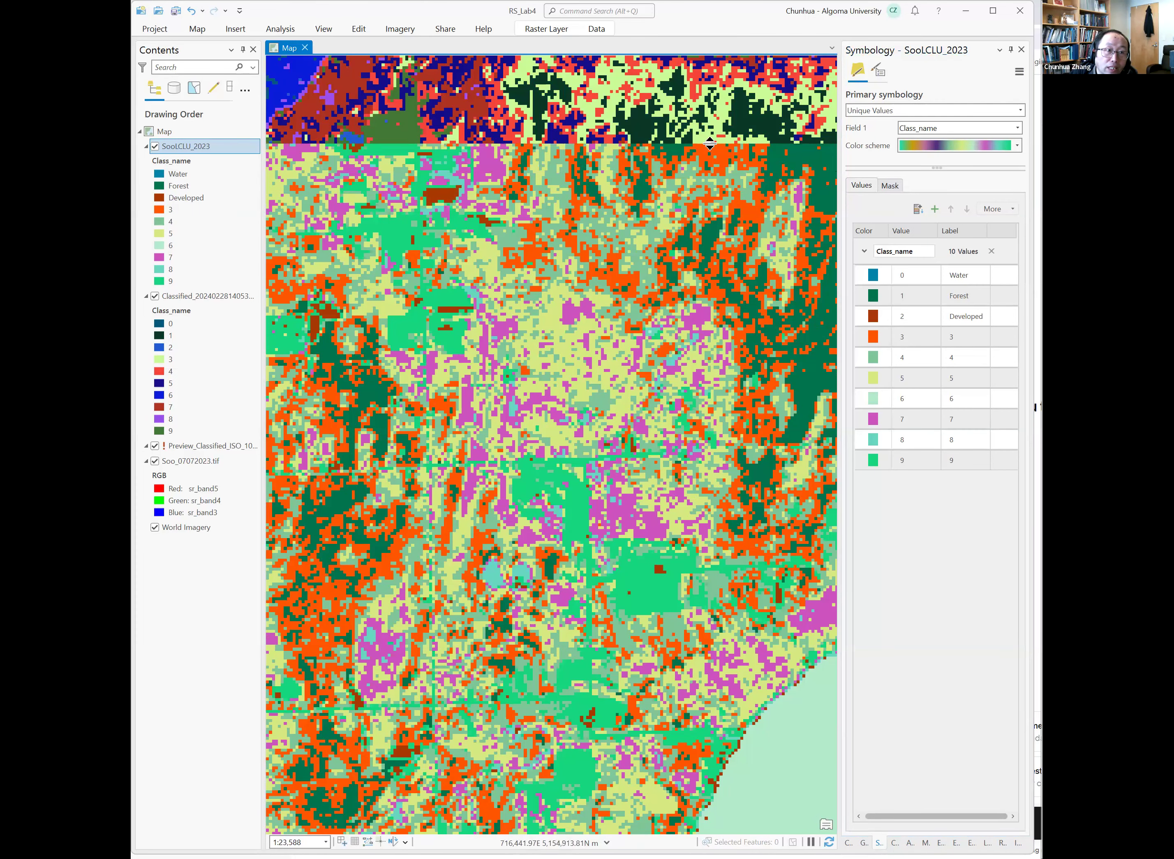
# Hide the older classified and preview layers and swipe SoolCLU_2023 to compare it with the underlying imagery.
pyautogui.click(155, 296)
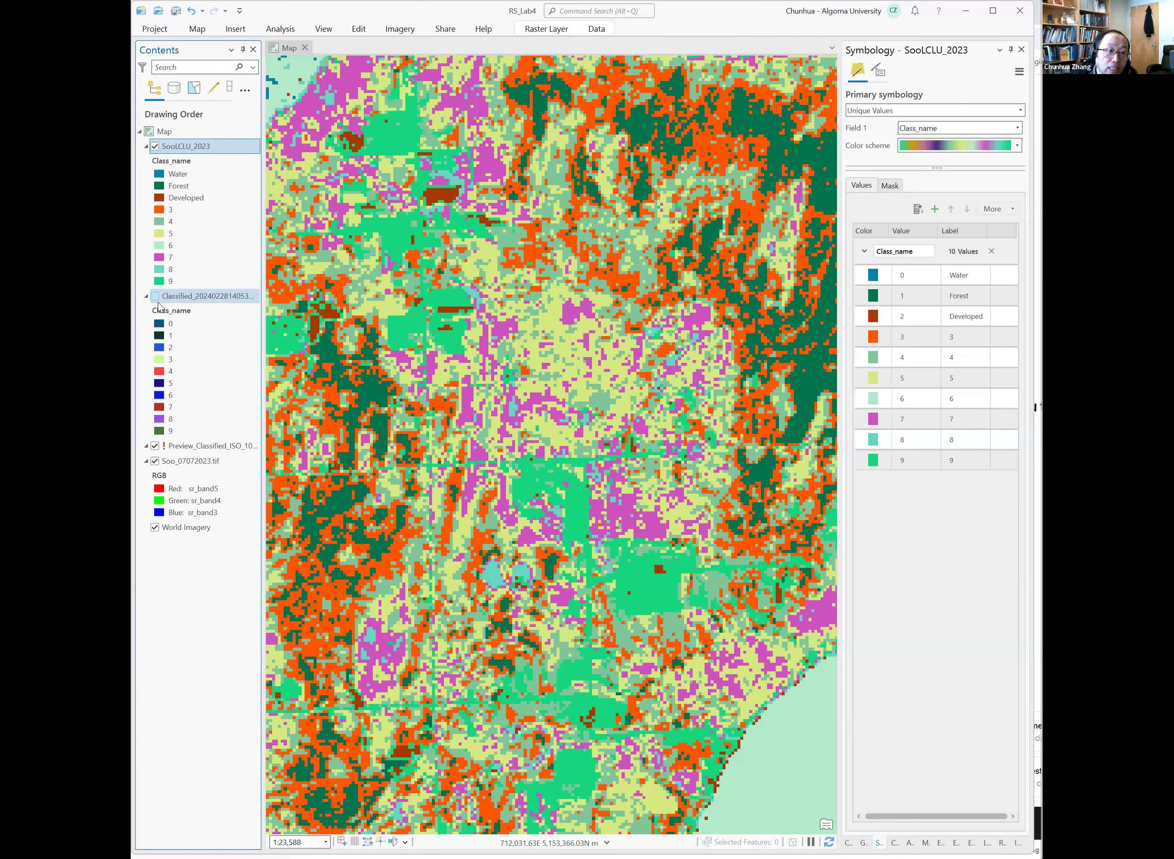
pyautogui.click(155, 446)
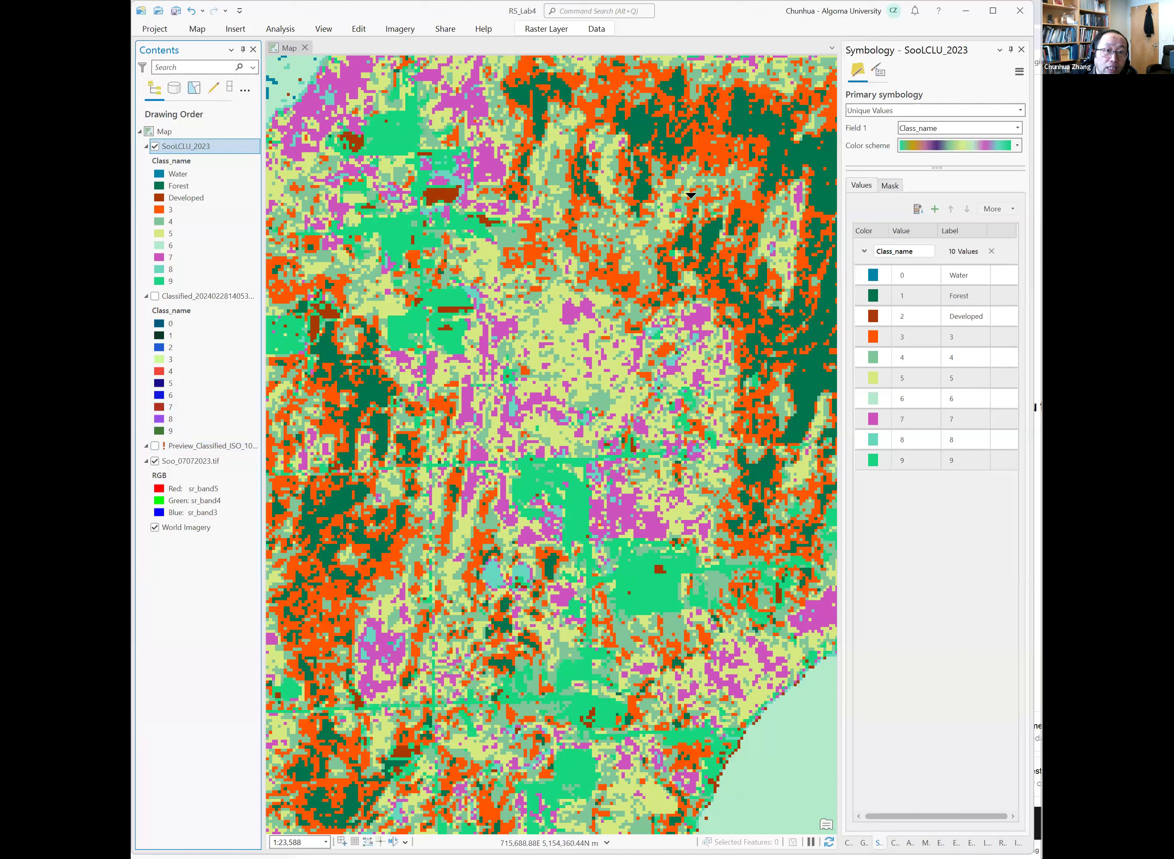
pyautogui.moveTo(720, 156); pyautogui.dragTo(781, 226)
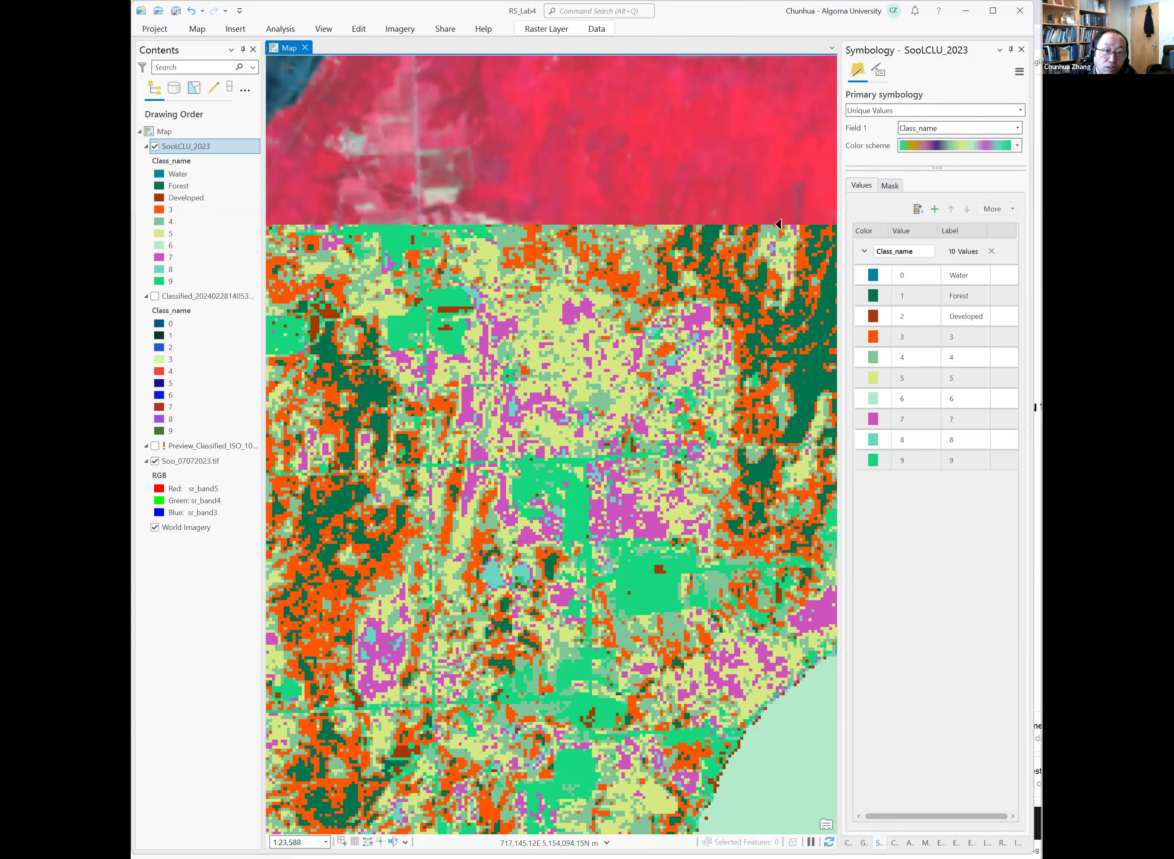
# Relabel class 3 as Forest and color it dark green.
pyautogui.click(975, 337)
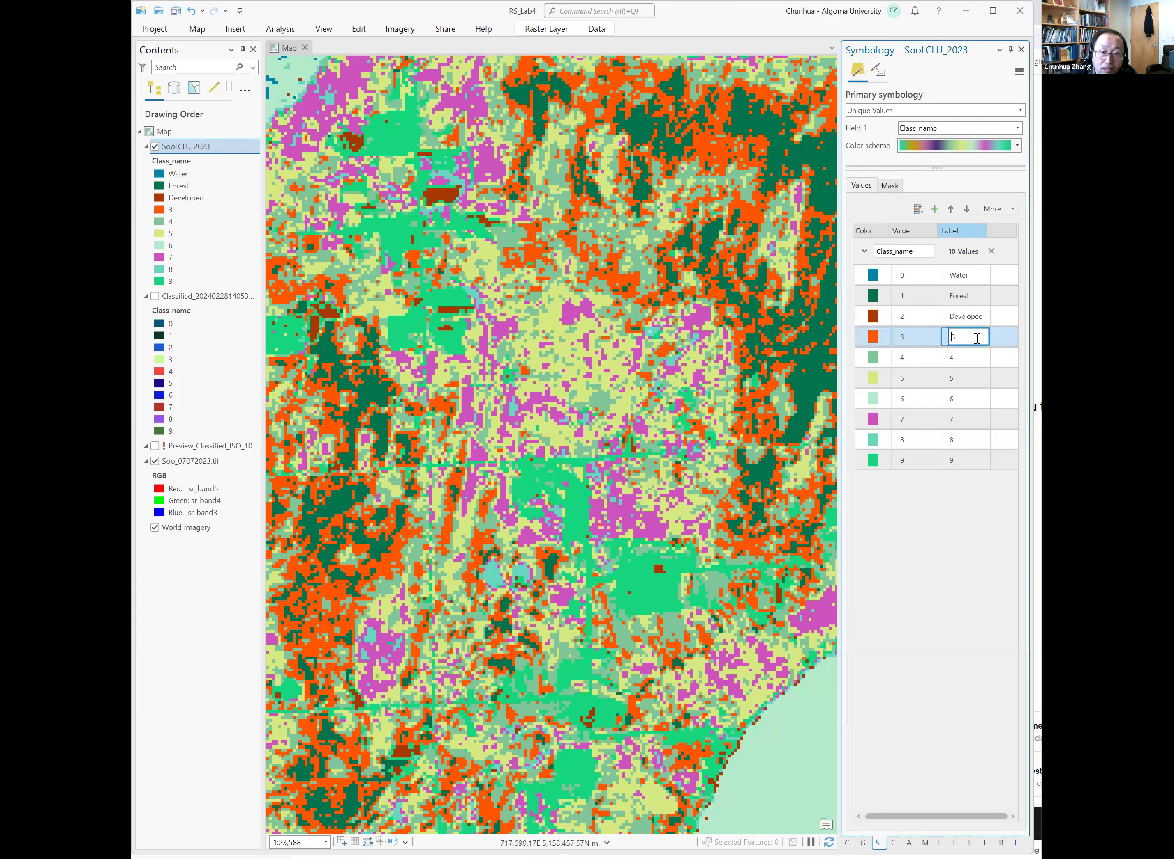
pyautogui.press('BackSpace')
pyautogui.write('Forest')
pyautogui.press('Return')
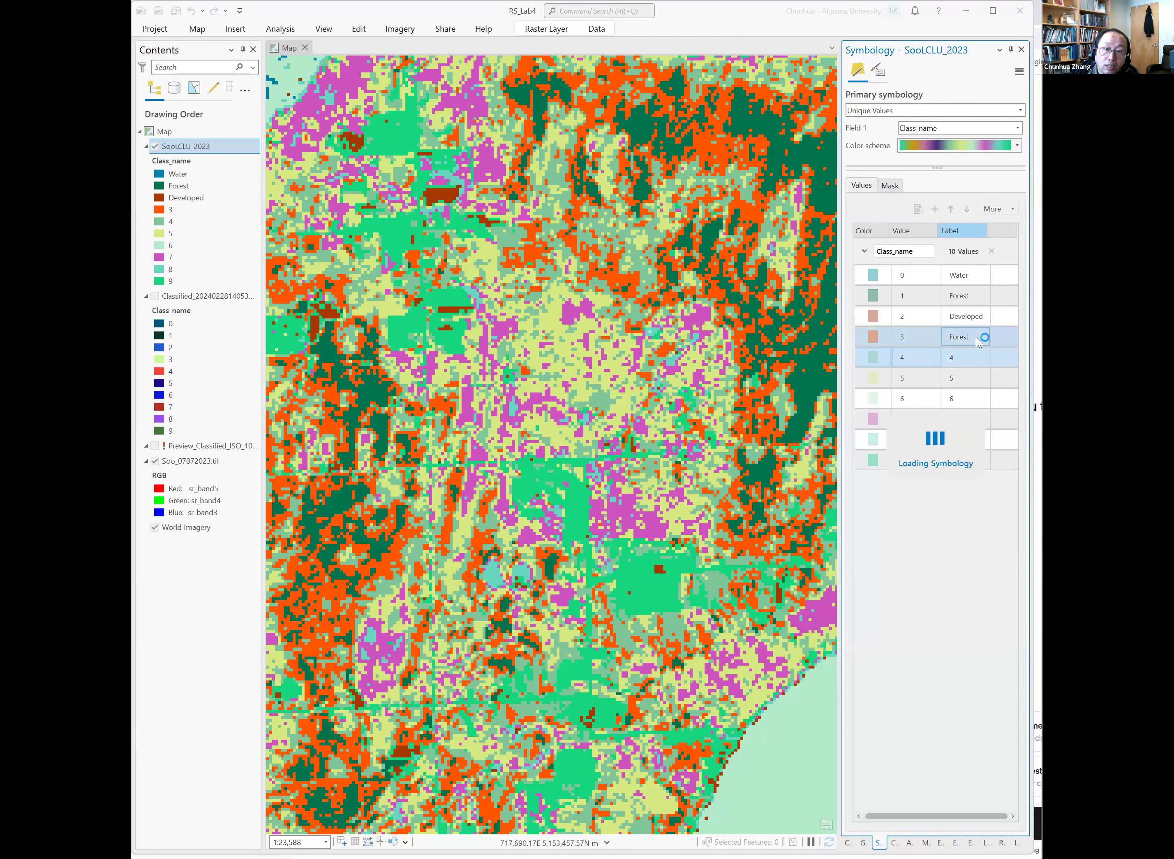
pyautogui.click(876, 342)
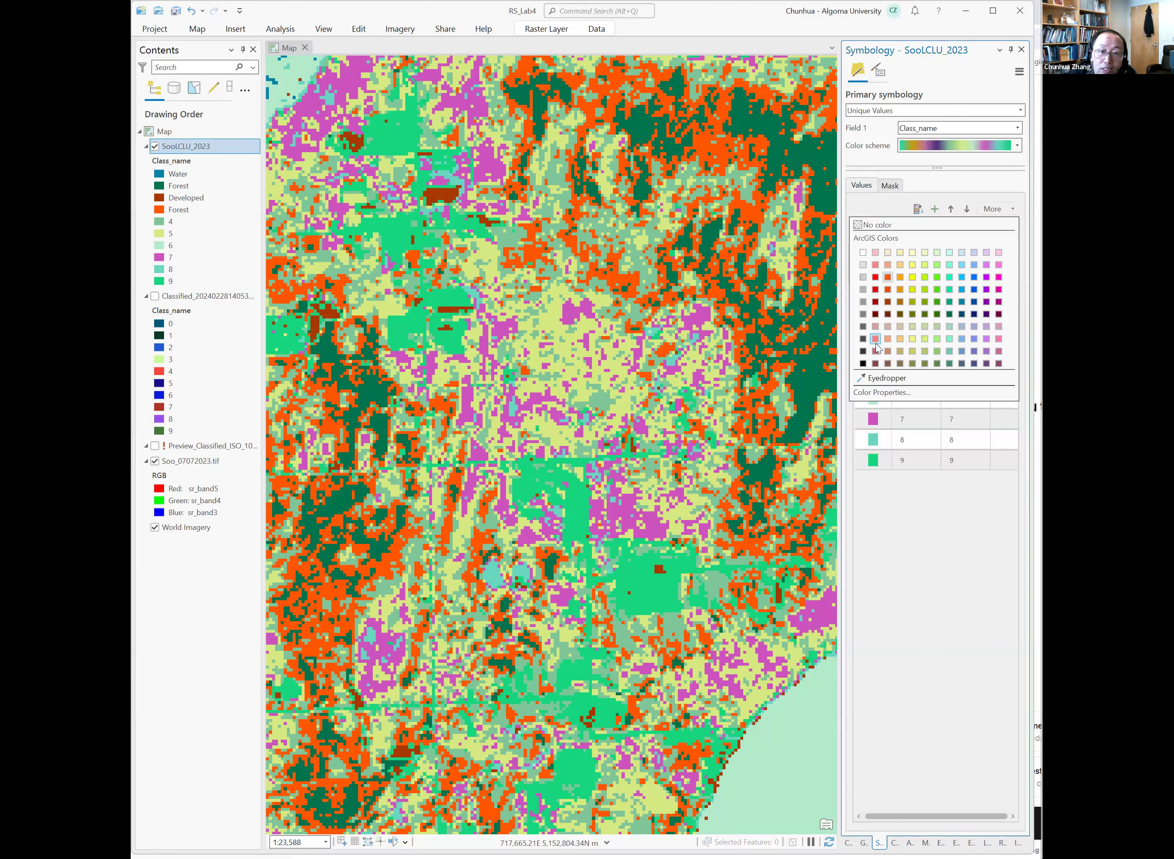
pyautogui.click(937, 331)
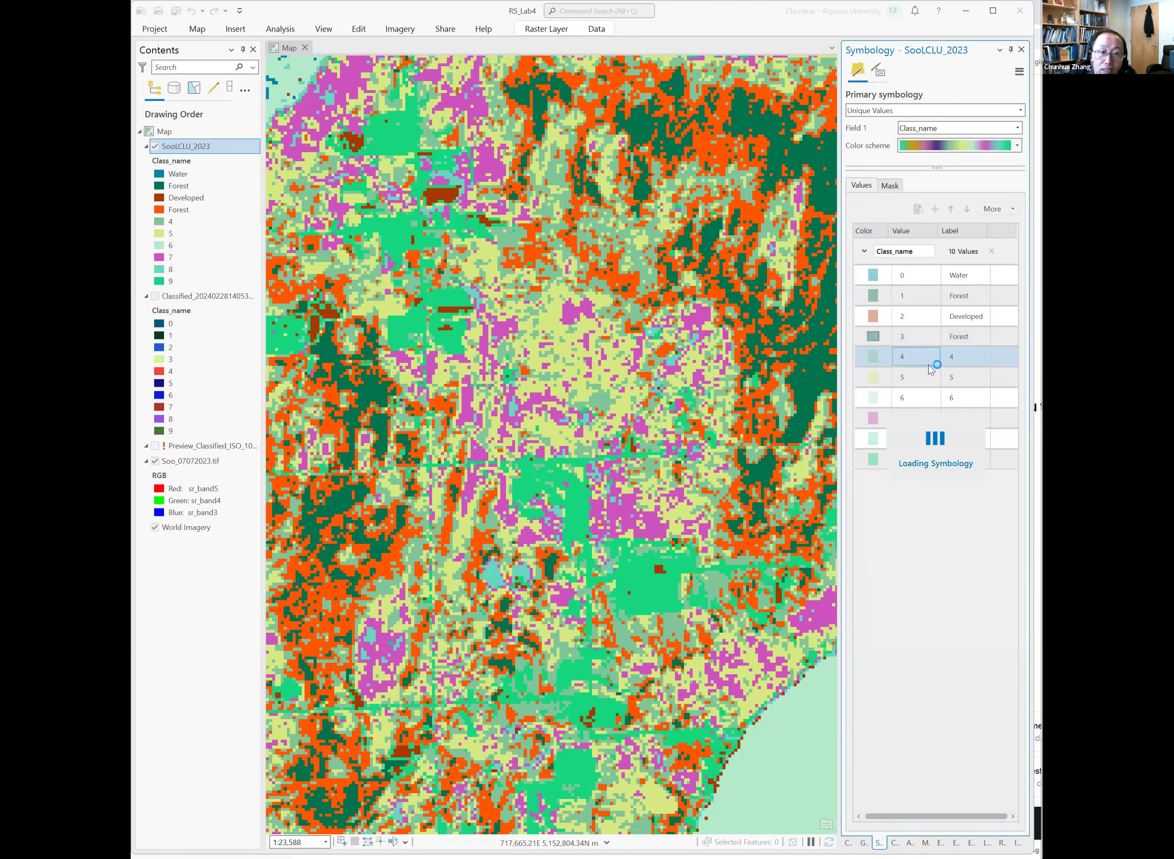
# Highlight class 4 in orange, hide the Soo_07072023.tif layer, and swipe to compare class 4 with World Imagery.
pyautogui.click(957, 357)
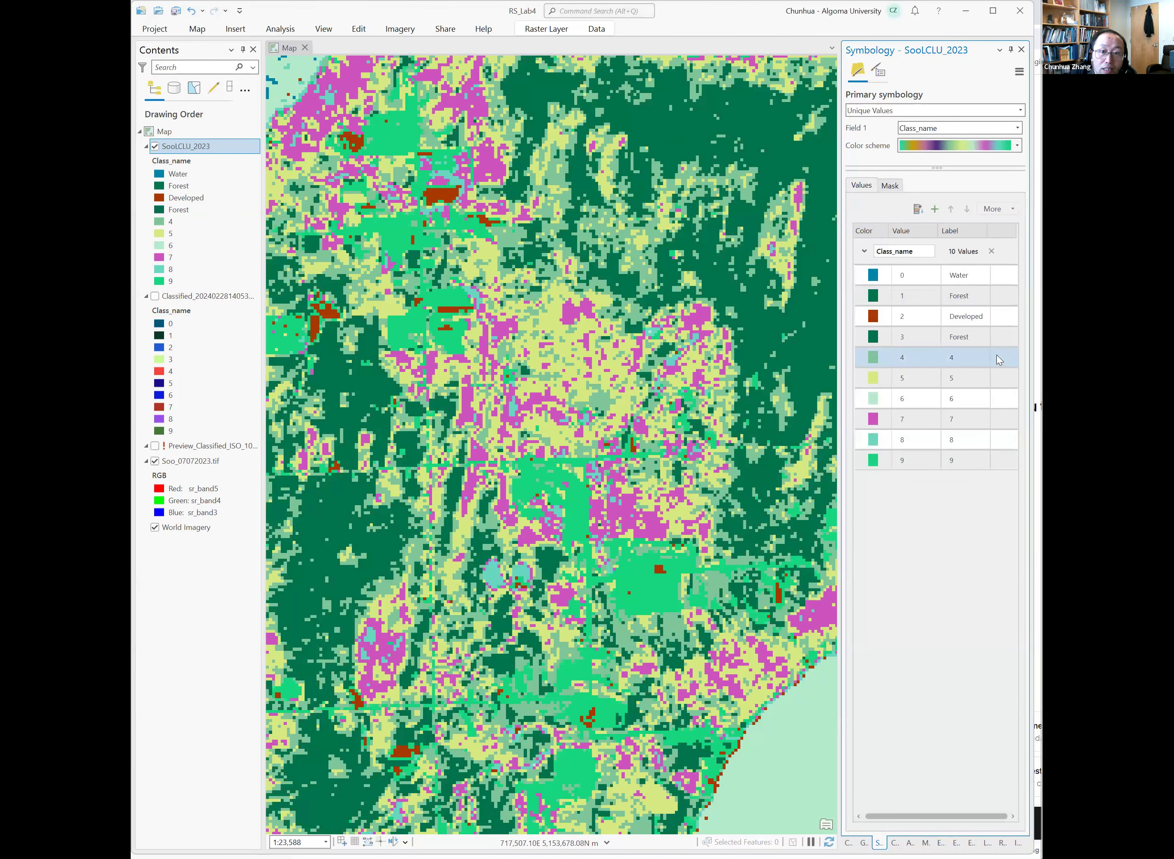
pyautogui.click(874, 357)
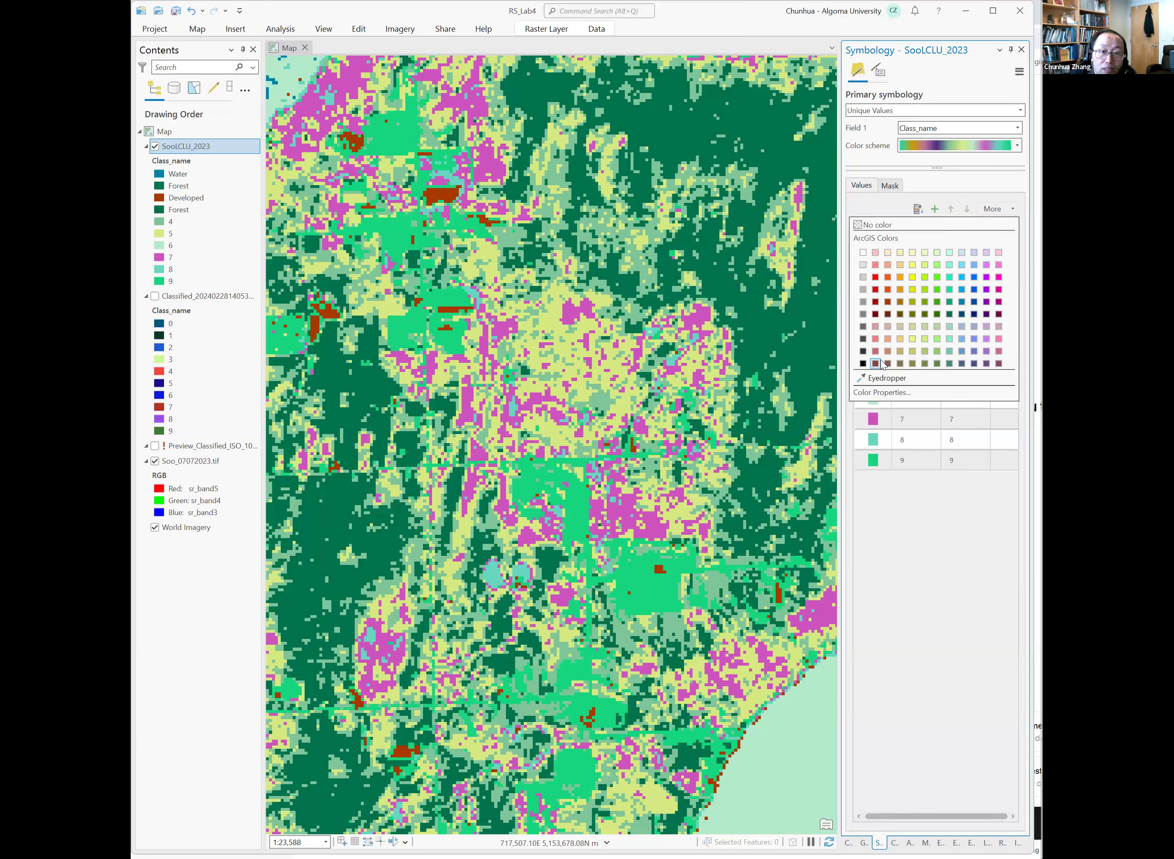
pyautogui.click(890, 279)
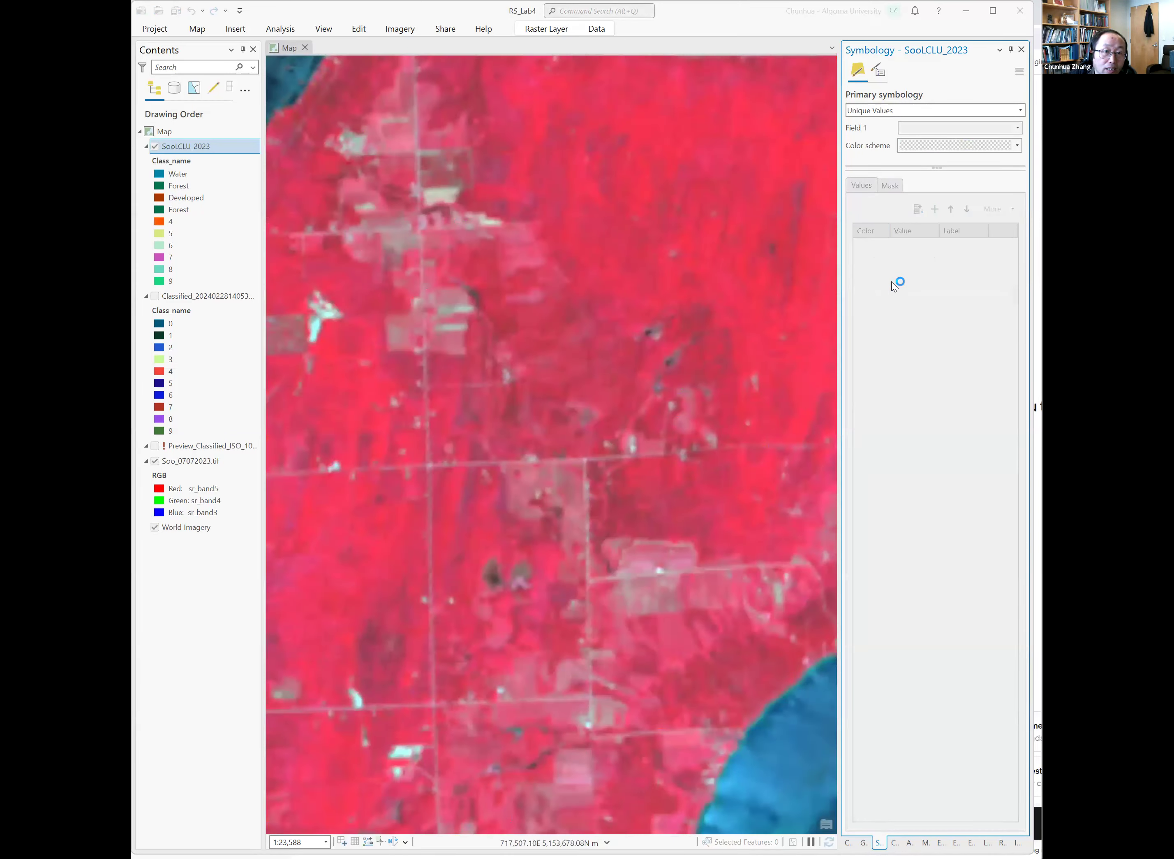
pyautogui.moveTo(713, 191); pyautogui.dragTo(662, 224)
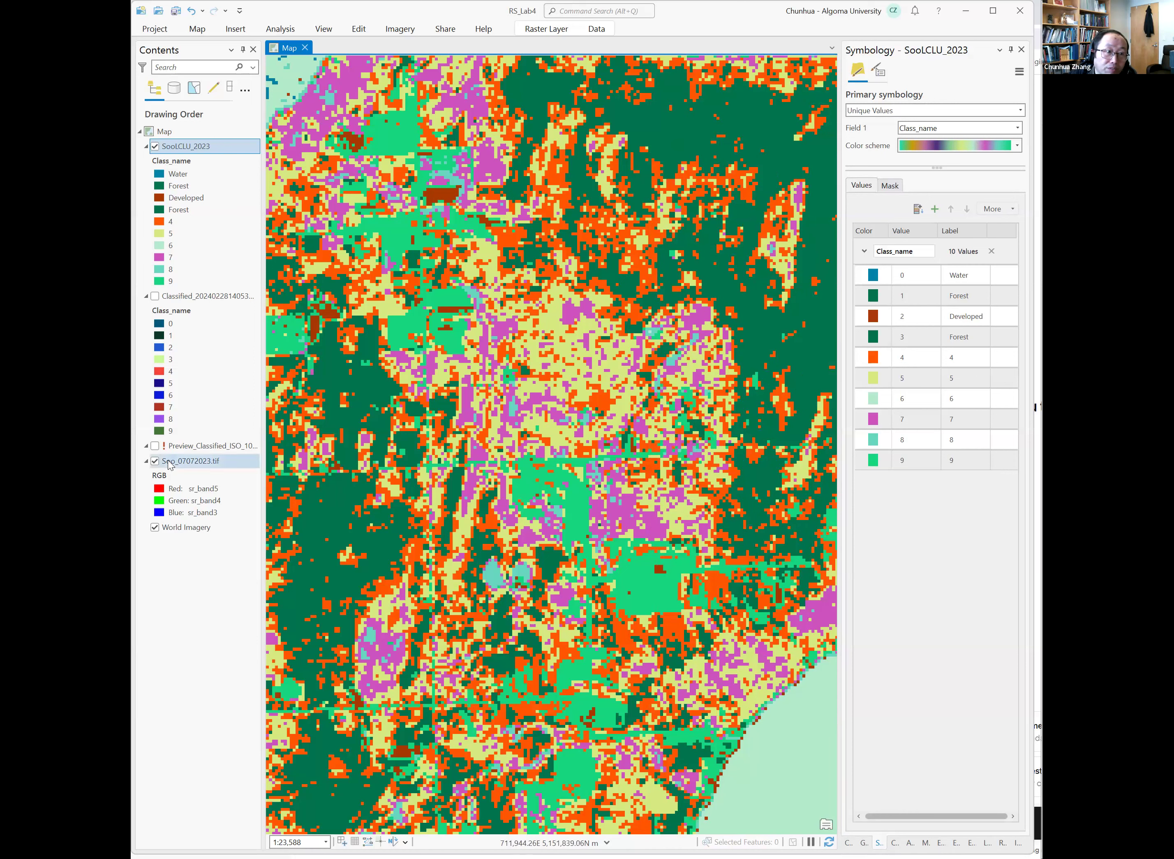
pyautogui.click(154, 461)
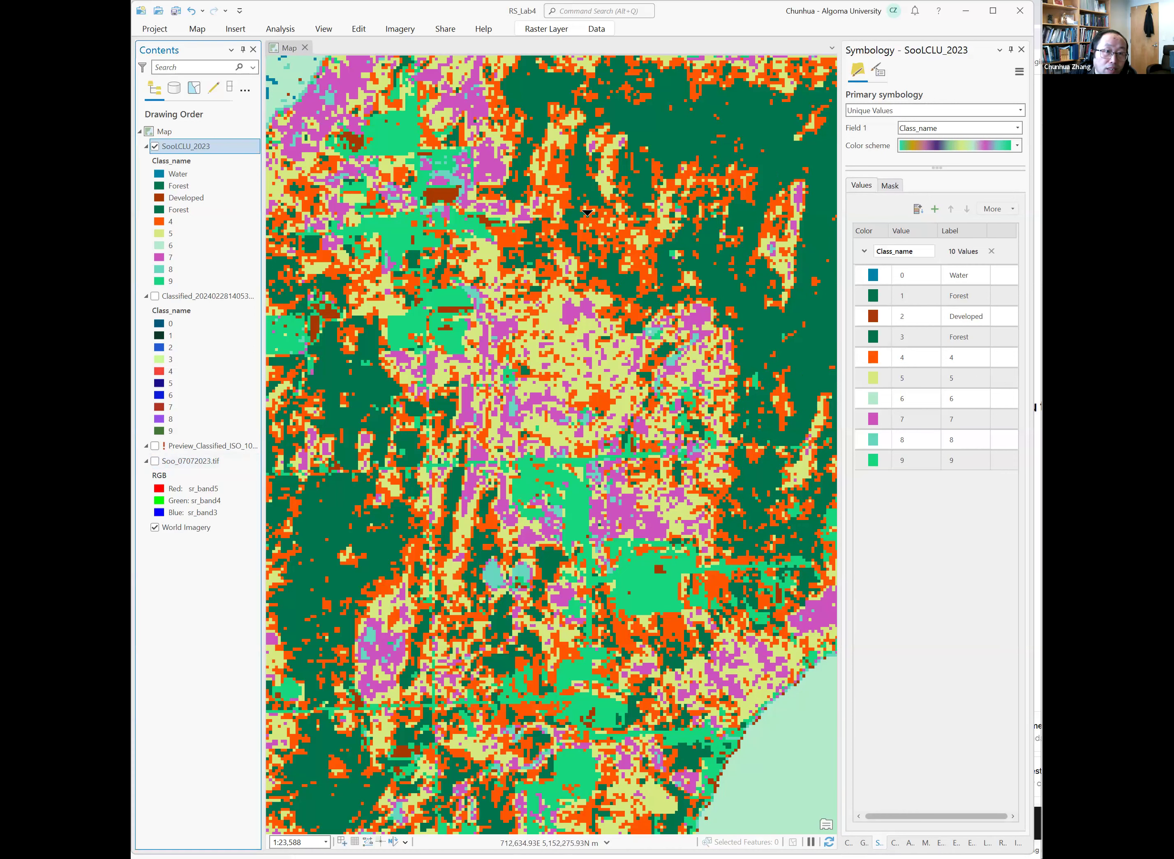
pyautogui.moveTo(676, 178)
pyautogui.mouseDown()
pyautogui.moveTo(679, 231)
pyautogui.moveTo(680, 168)
pyautogui.moveTo(693, 214)
pyautogui.moveTo(695, 175)
pyautogui.moveTo(697, 275)
pyautogui.moveTo(699, 174)
pyautogui.mouseUp()
# Relabel class 4 as Forest and color it dark green.
pyautogui.click(957, 357)
pyautogui.click(970, 358)
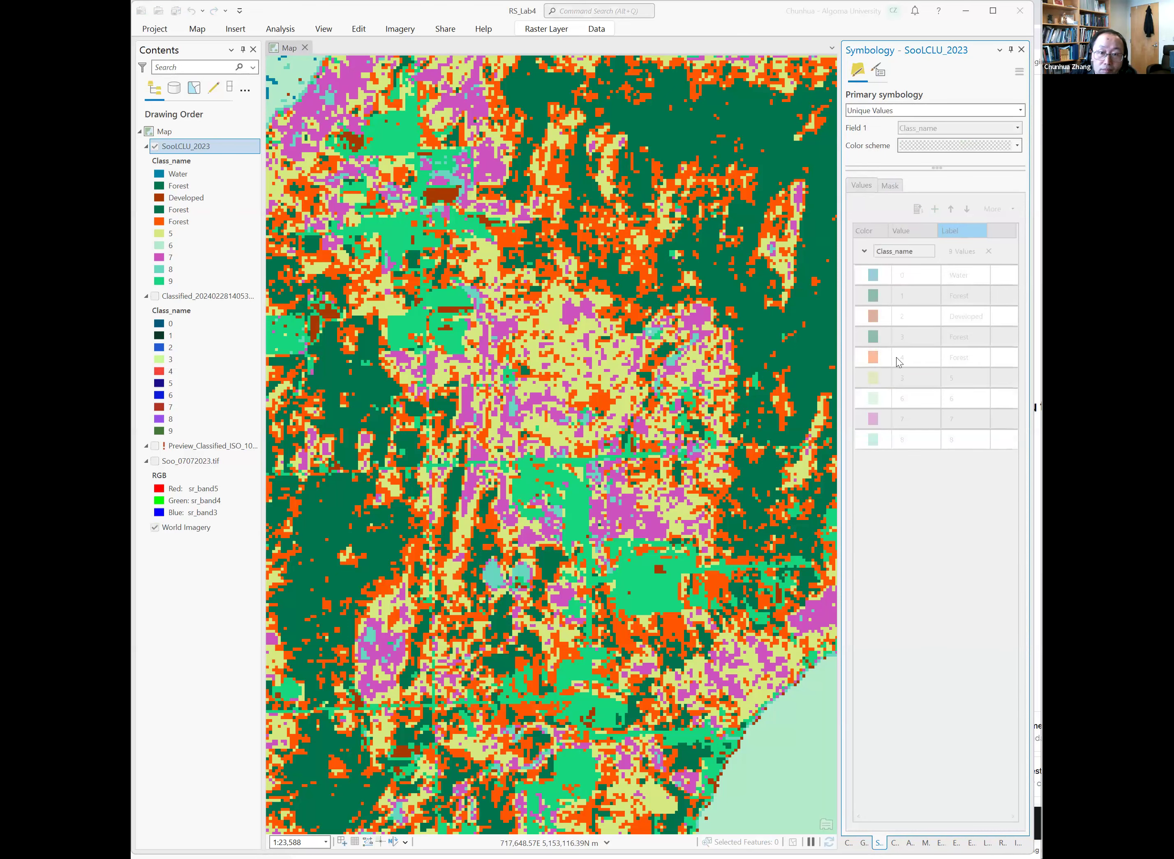
pyautogui.click(886, 358)
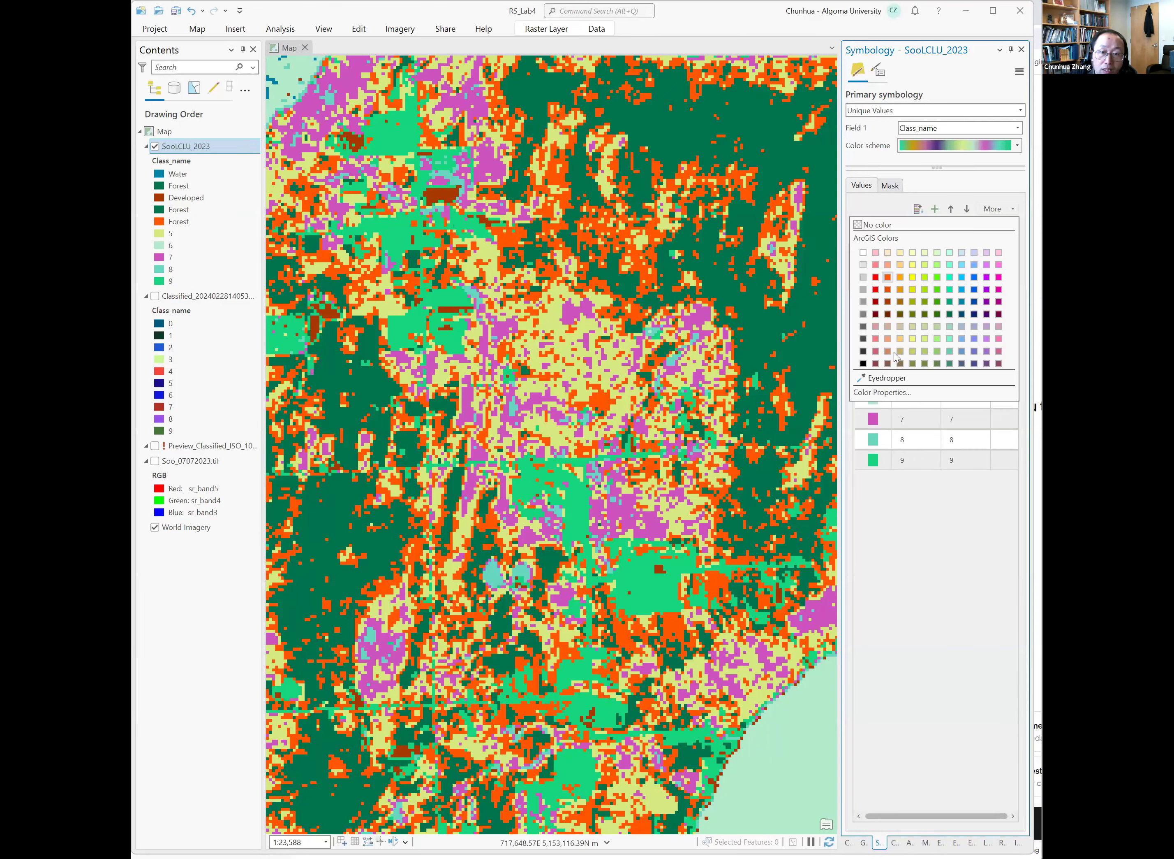
pyautogui.click(937, 314)
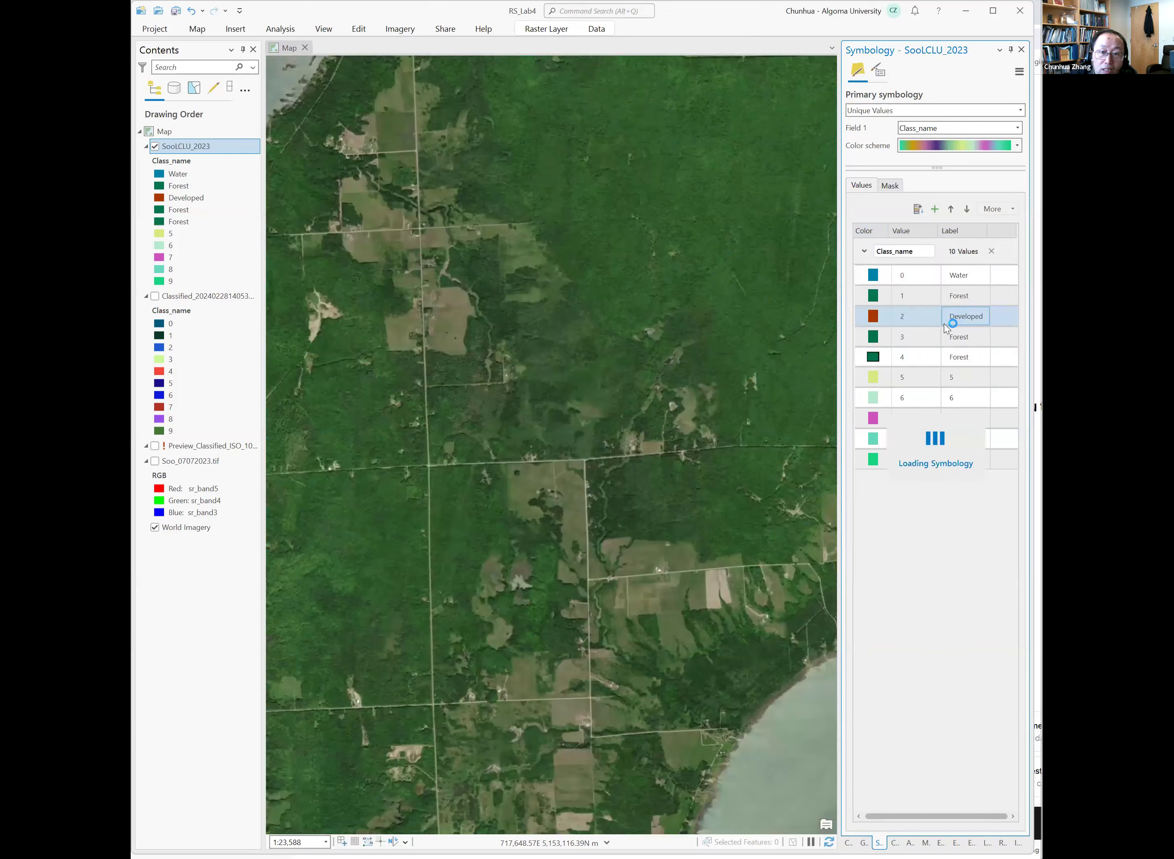
pyautogui.click(880, 336)
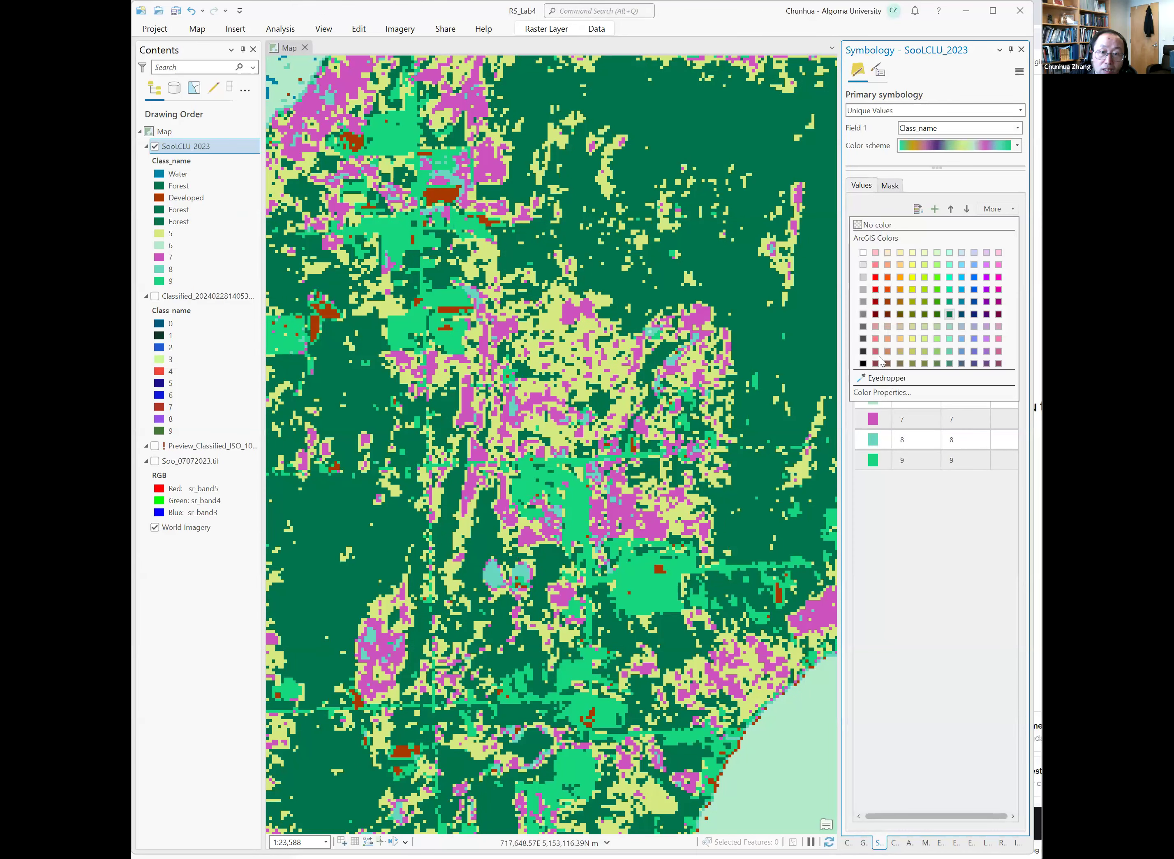
pyautogui.click(925, 495)
pyautogui.keyDown('ctrl'); pyautogui.click(879, 358); pyautogui.keyUp('ctrl')
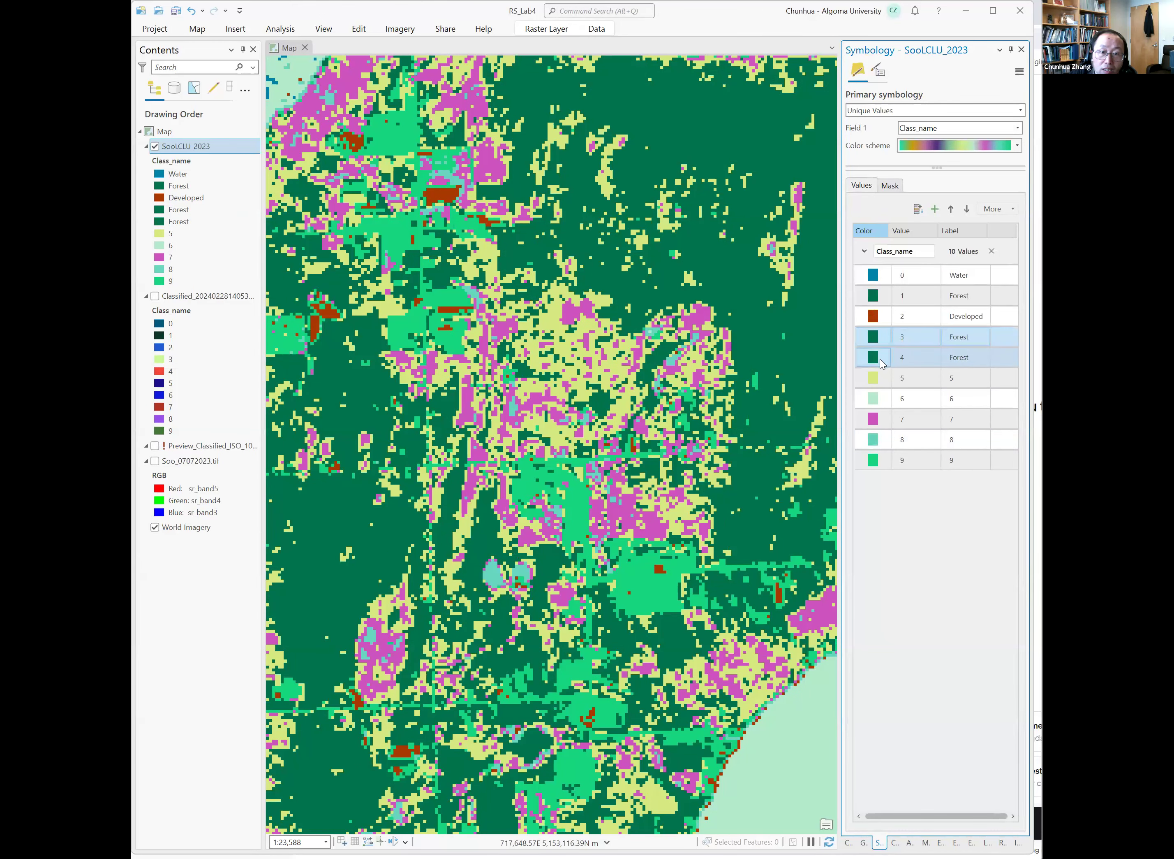
# Highlight class 5 in orange and swipe the layer to compare it with World Imagery.
pyautogui.click(958, 380)
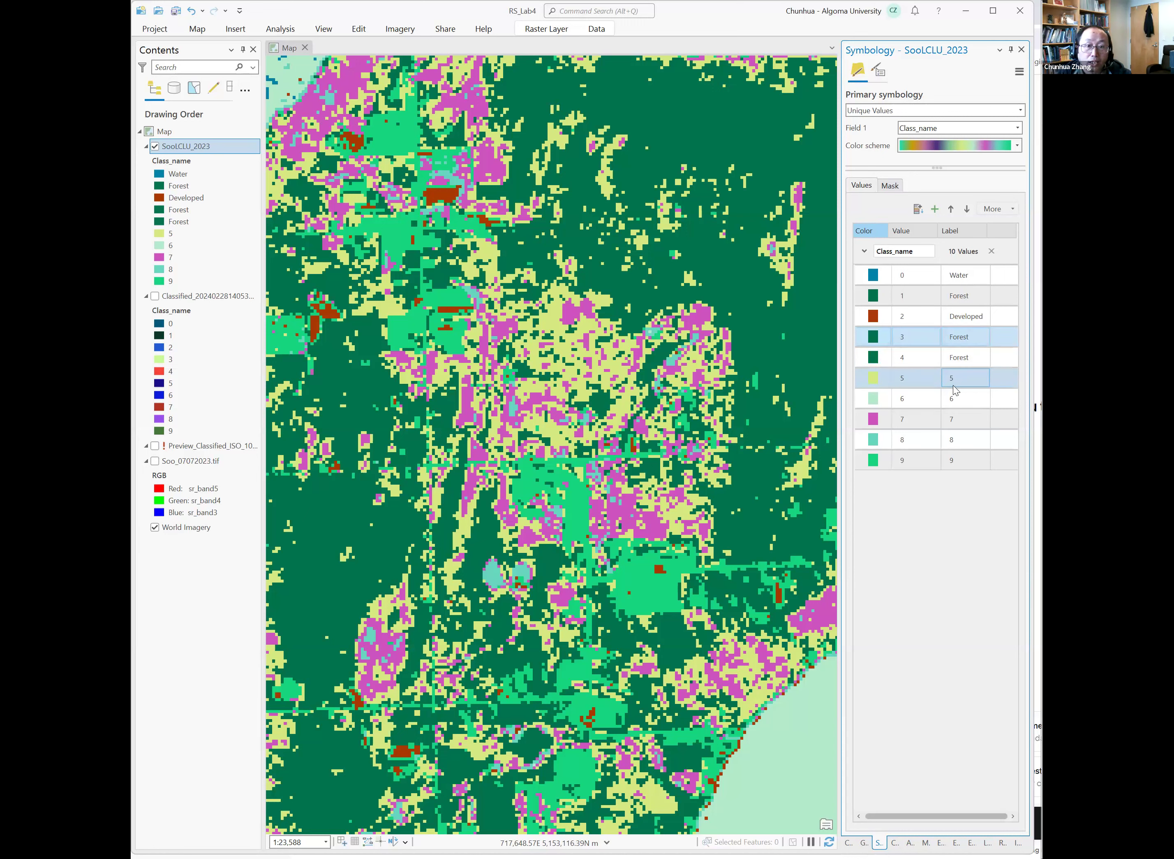
pyautogui.click(880, 378)
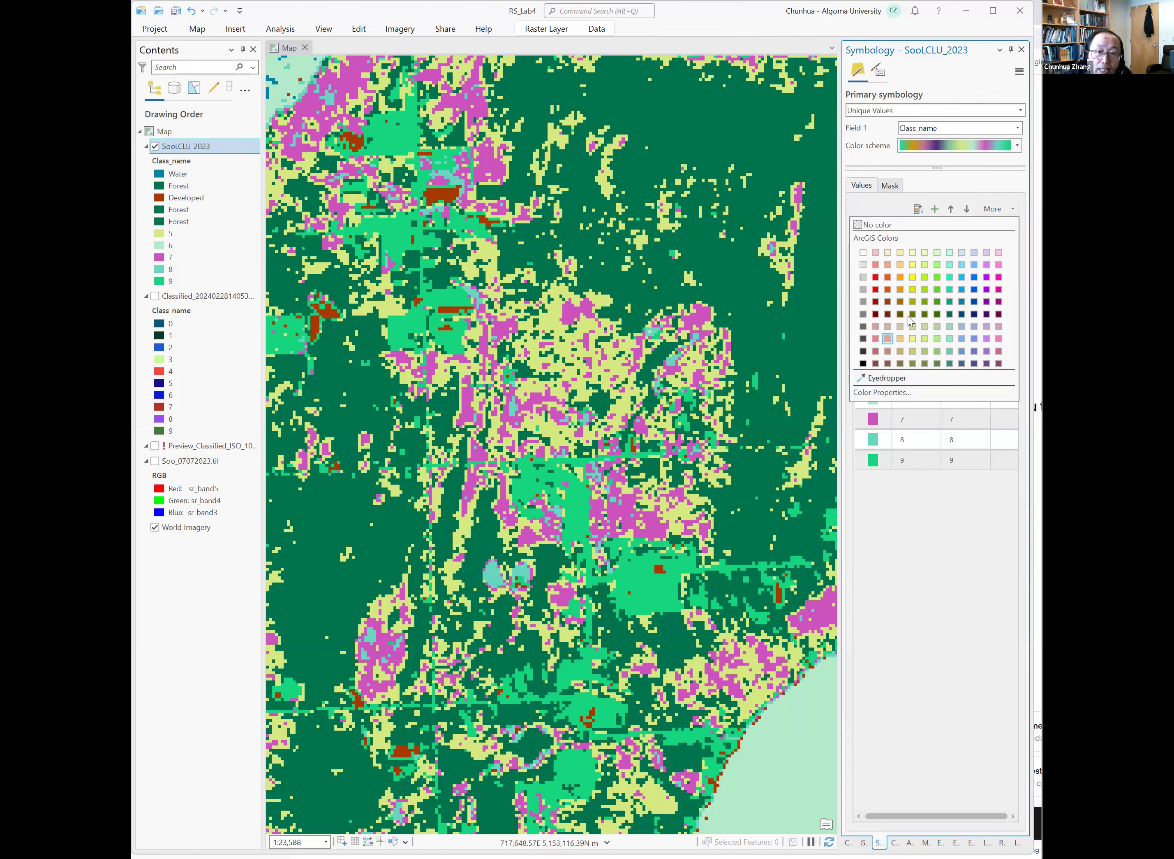
pyautogui.click(890, 281)
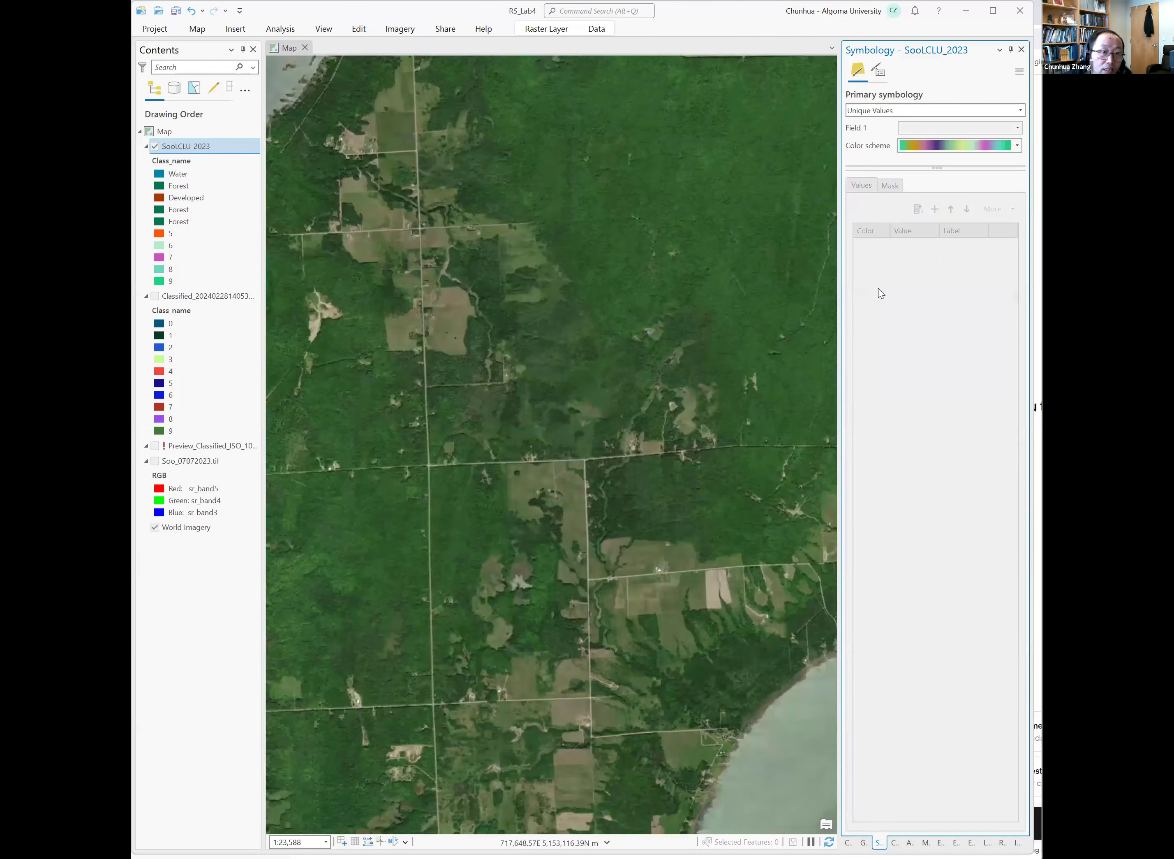
pyautogui.moveTo(551, 322); pyautogui.dragTo(592, 426)
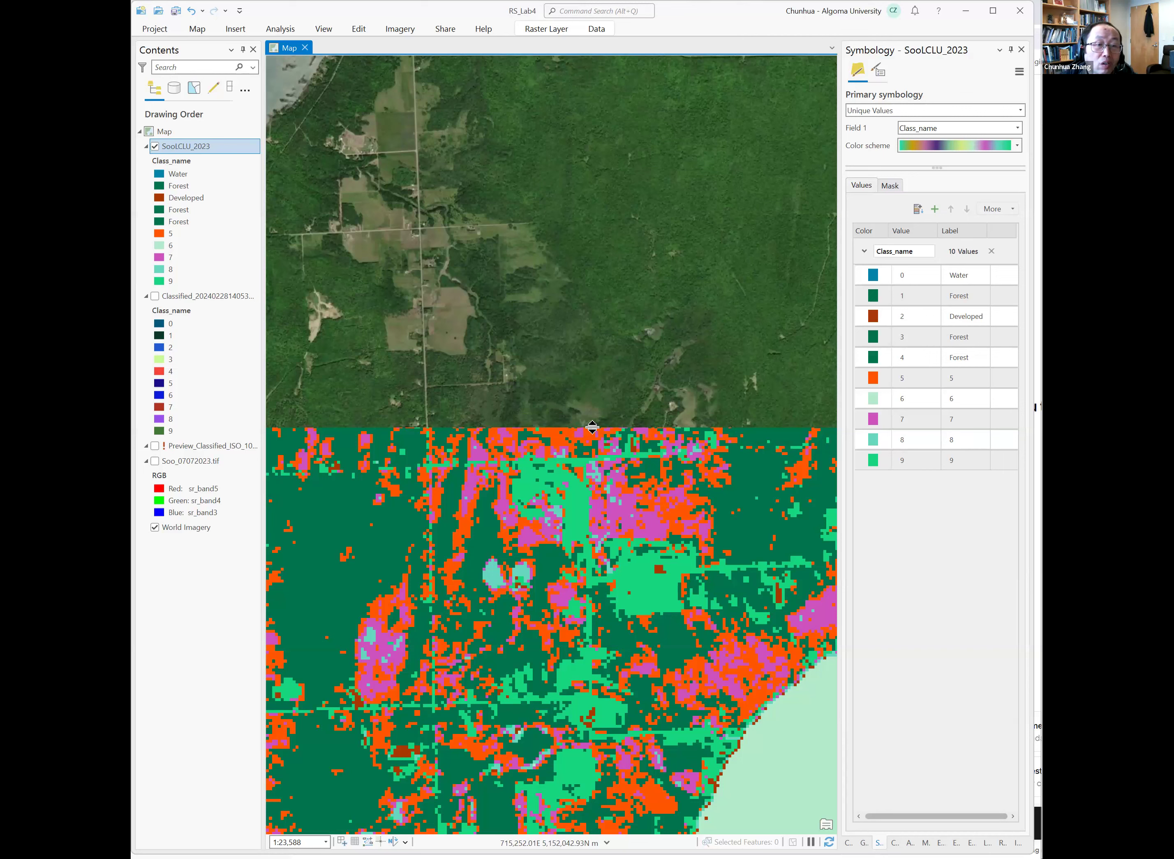
pyautogui.moveTo(593, 426); pyautogui.dragTo(588, 418)
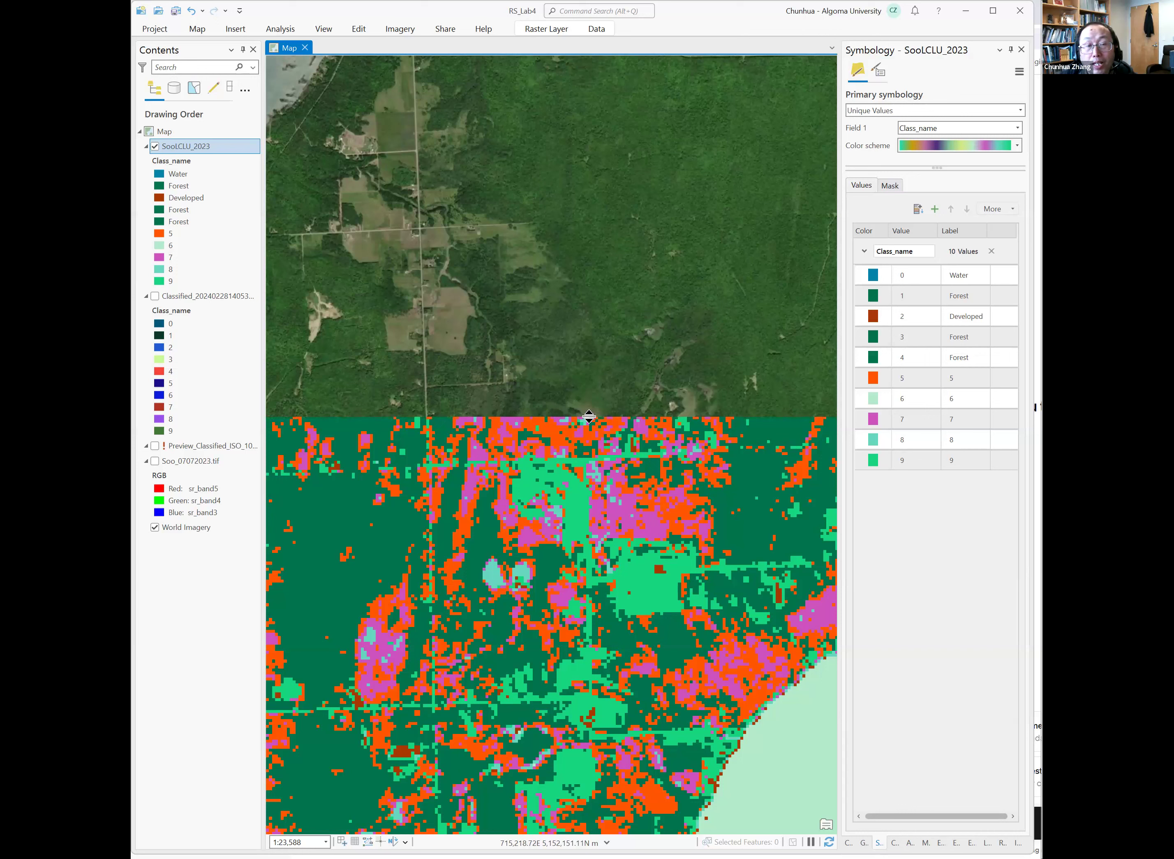
pyautogui.moveTo(588, 416); pyautogui.dragTo(574, 504)
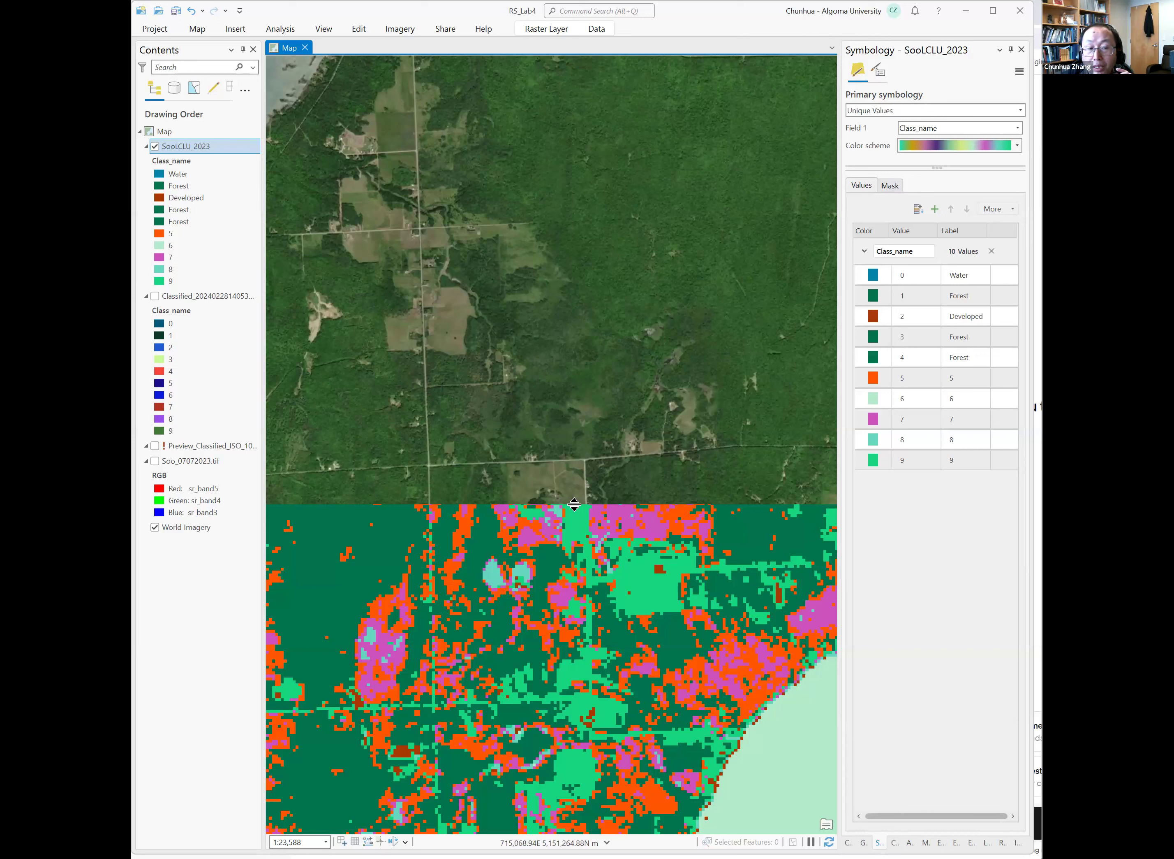
pyautogui.moveTo(574, 504); pyautogui.dragTo(576, 434)
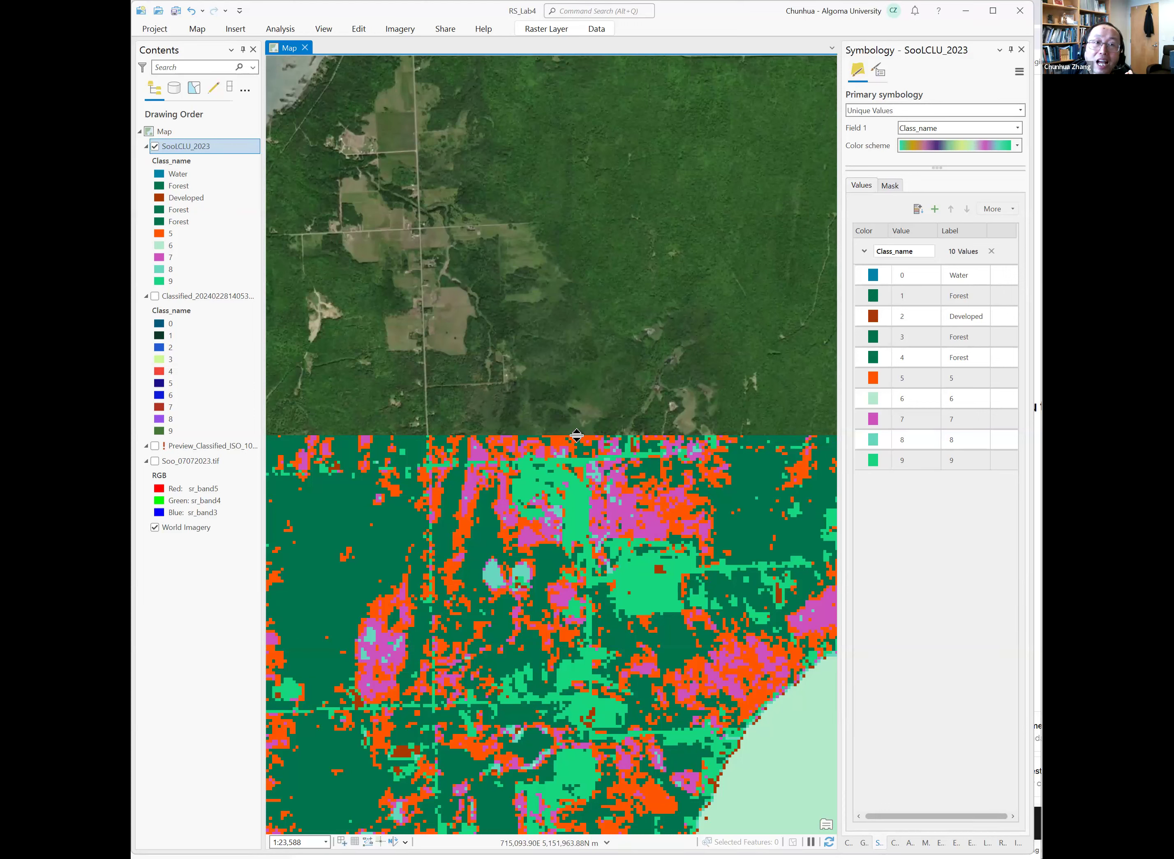
pyautogui.moveTo(577, 435); pyautogui.dragTo(555, 400)
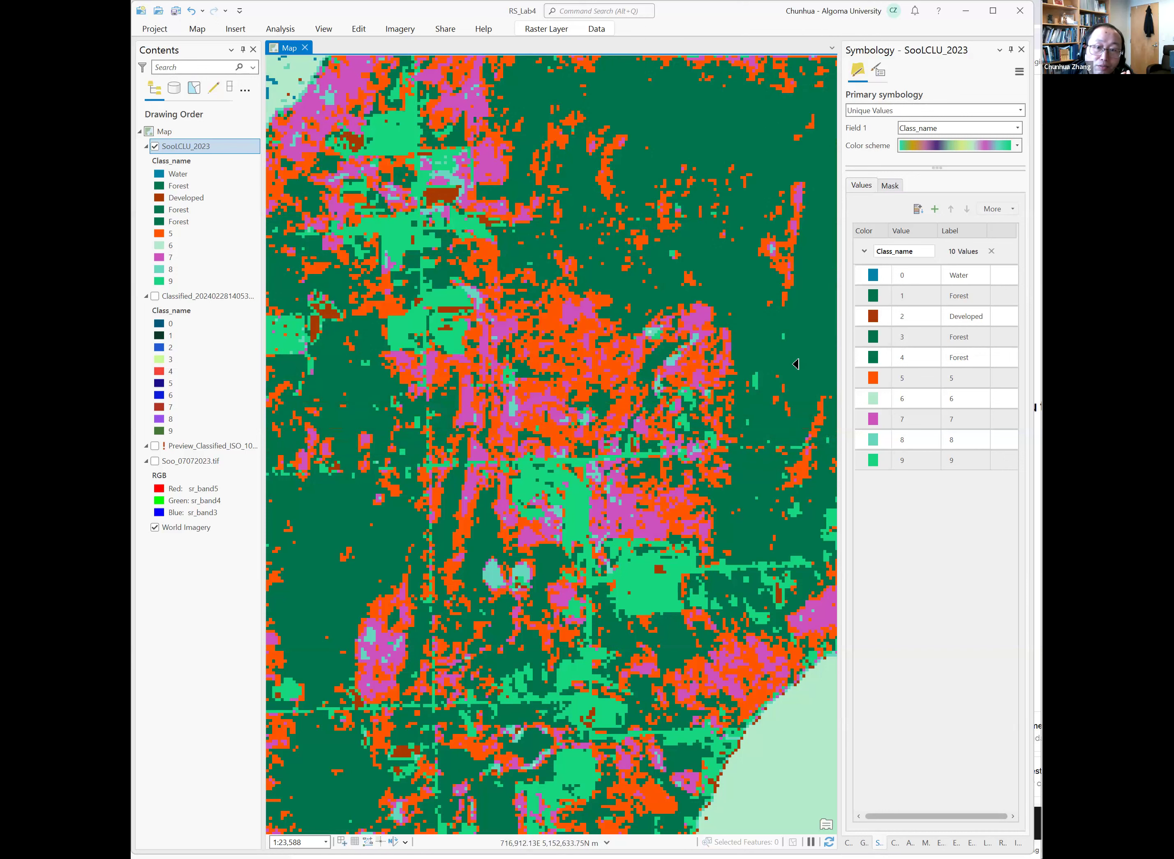
# Relabel class 5 as Forest and color it dark green.
pyautogui.click(957, 377)
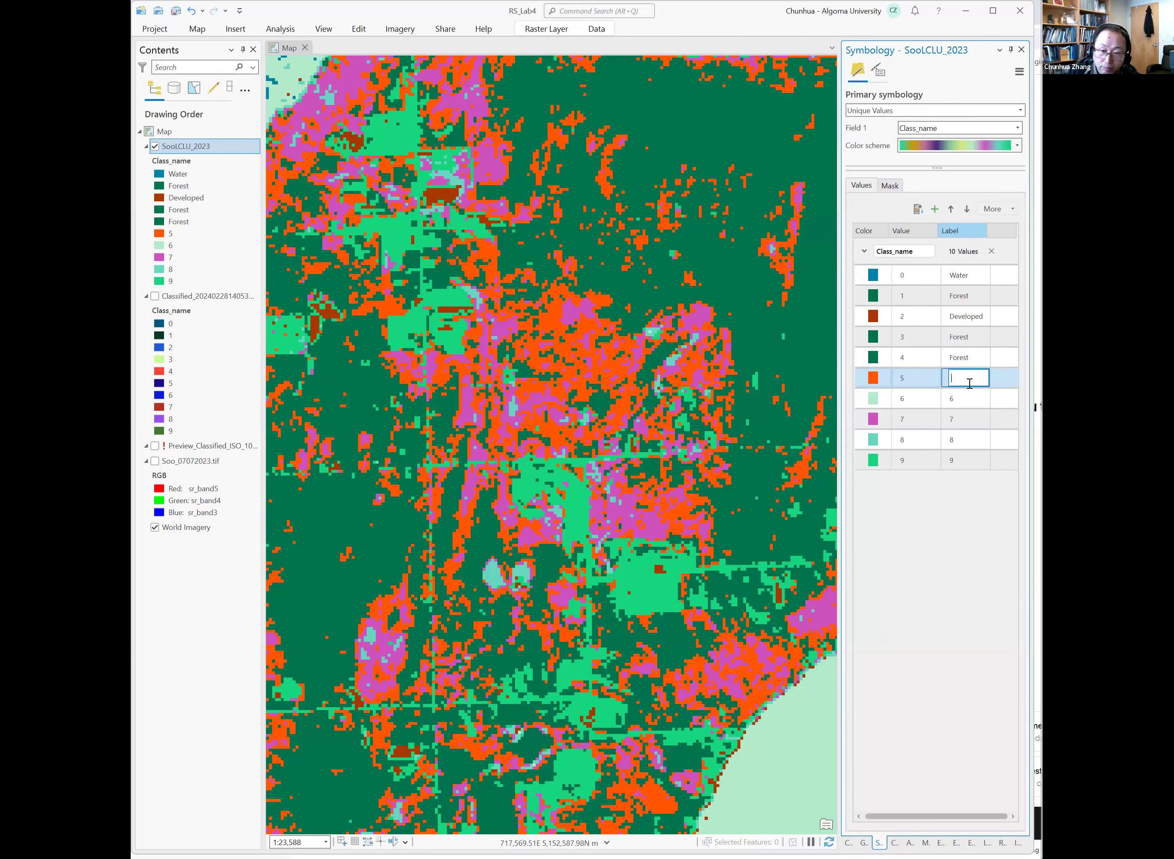
pyautogui.press('Return')
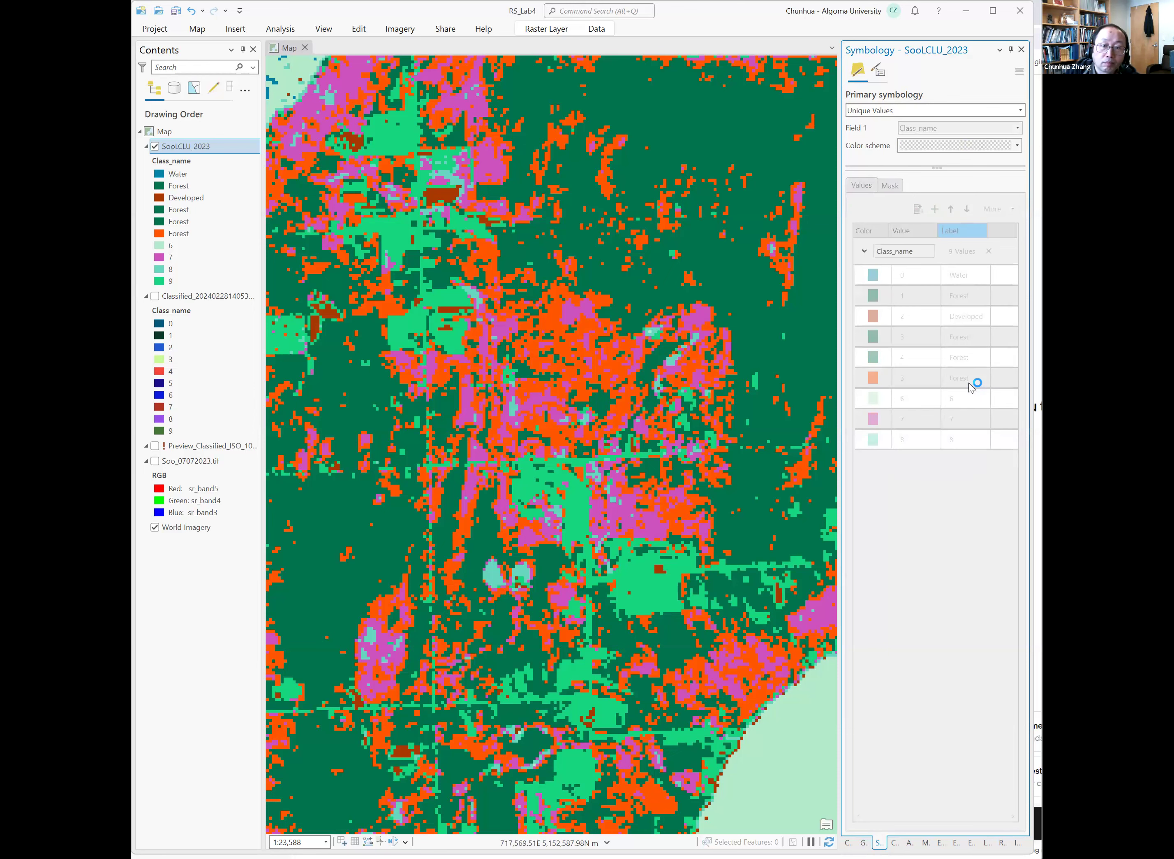
pyautogui.click(881, 377)
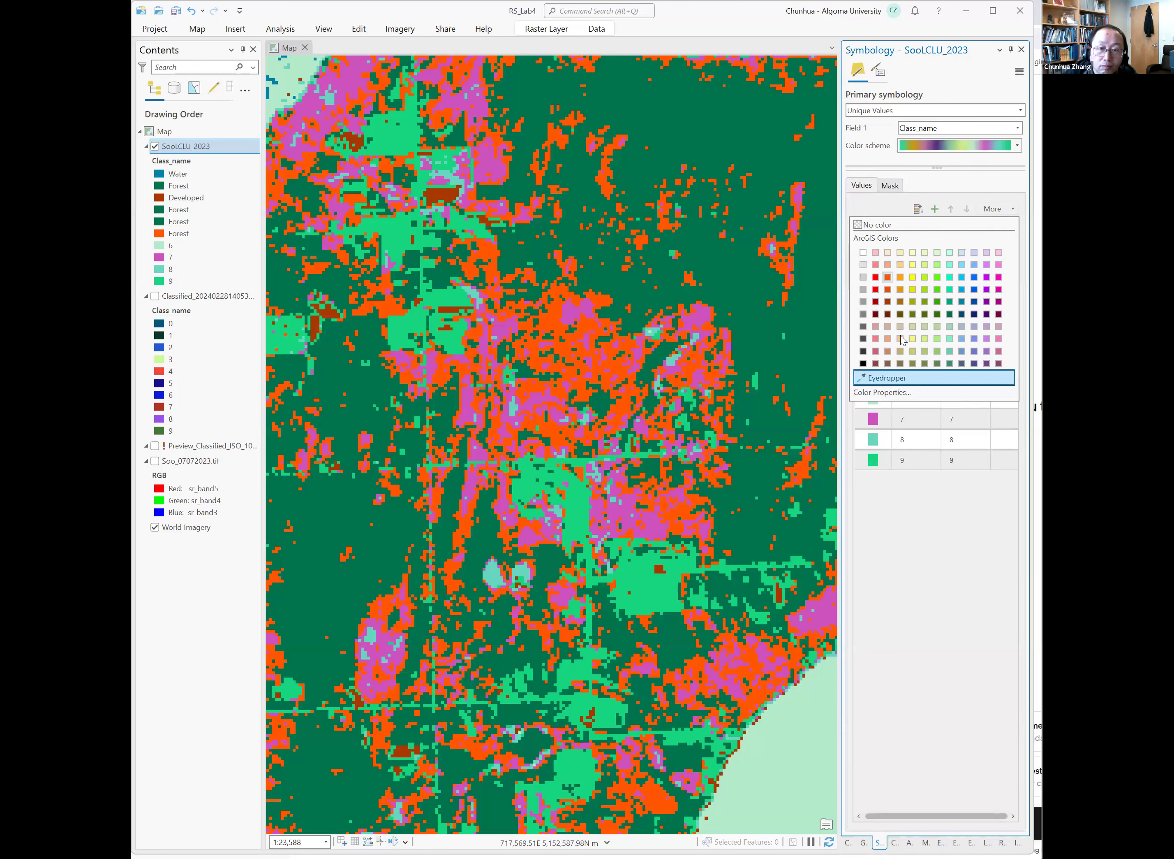
pyautogui.click(948, 314)
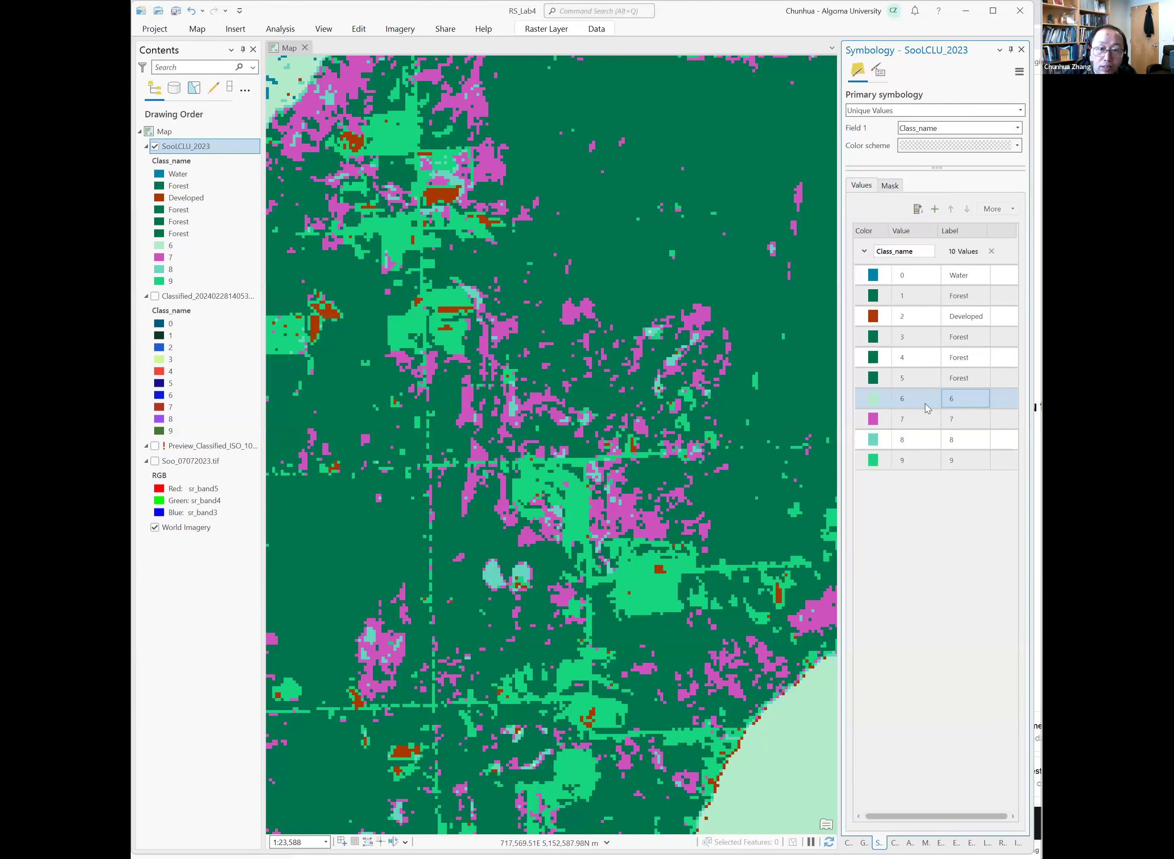
# Color class 6 bright red and zoom out to inspect where it occurs.
pyautogui.click(882, 405)
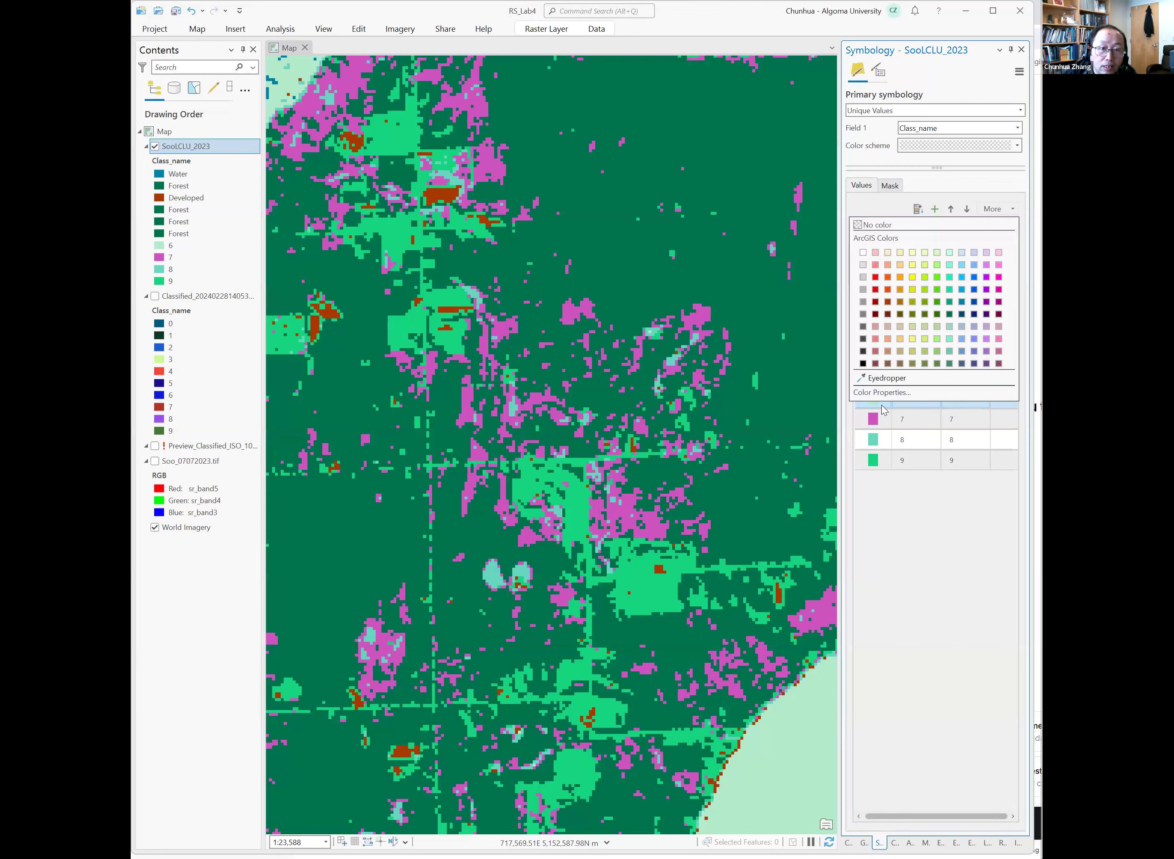
pyautogui.click(881, 280)
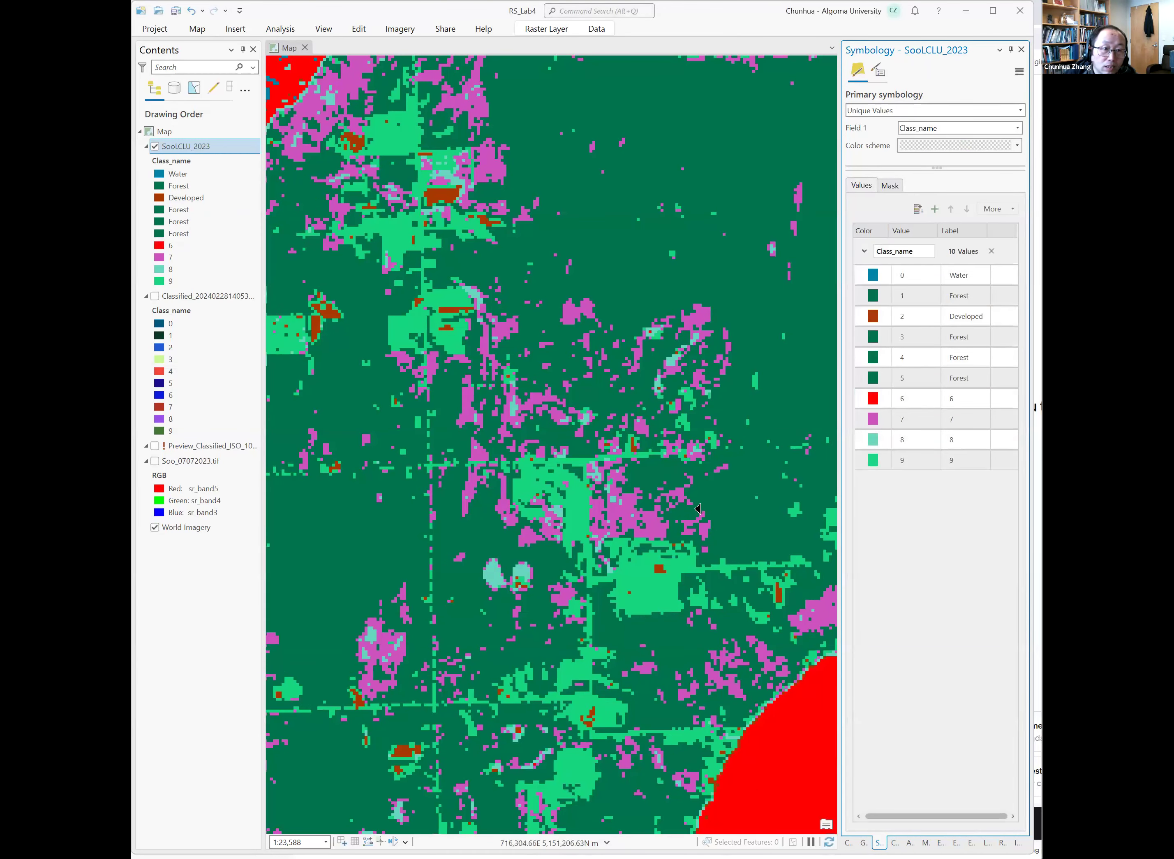
pyautogui.scroll(-5, 698, 506)
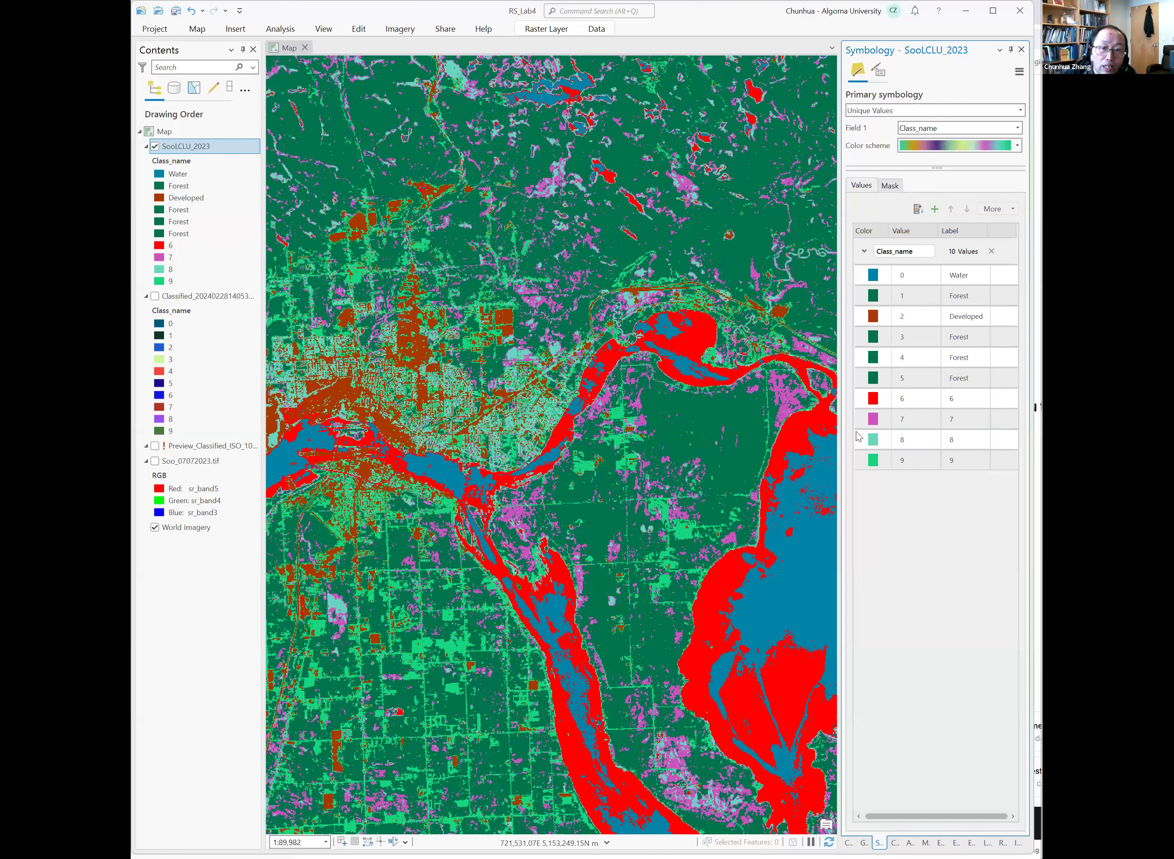
# Relabel class 6 as Water and color it blue.
pyautogui.click(960, 403)
pyautogui.click(962, 403)
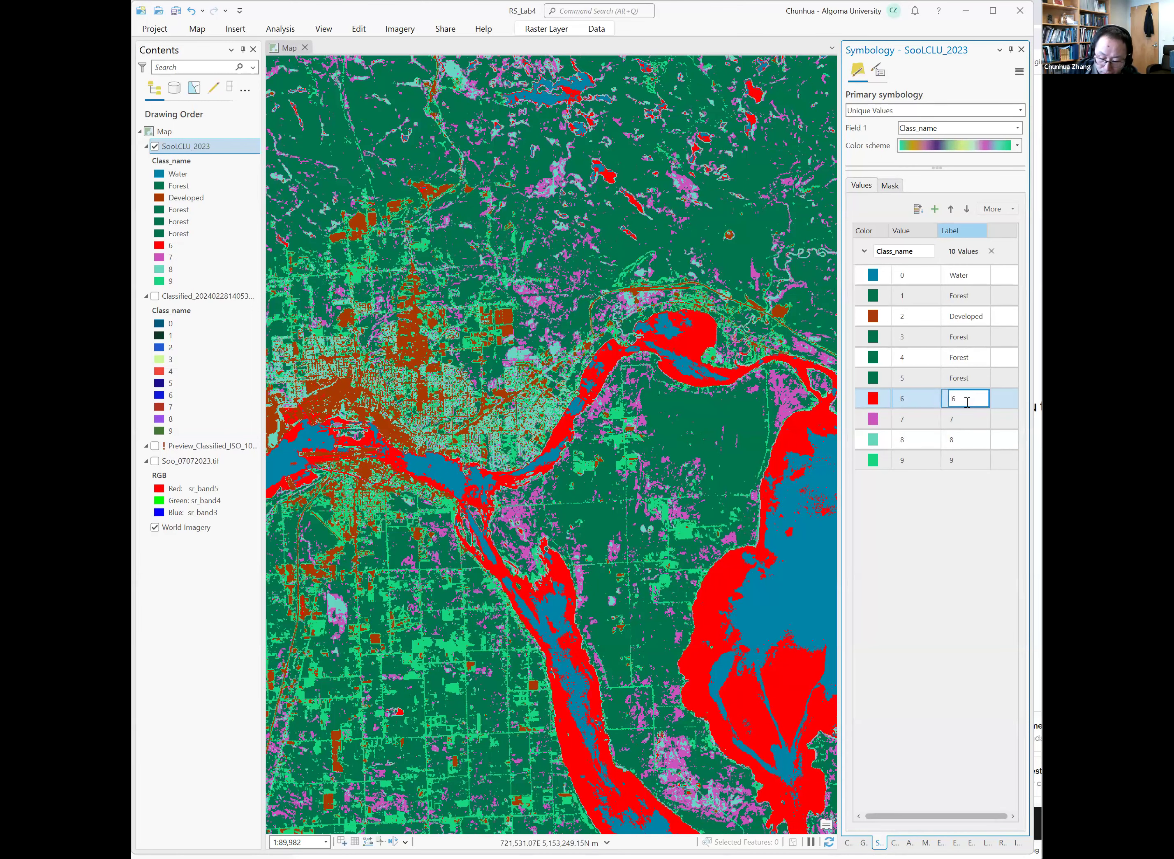
pyautogui.press('Return')
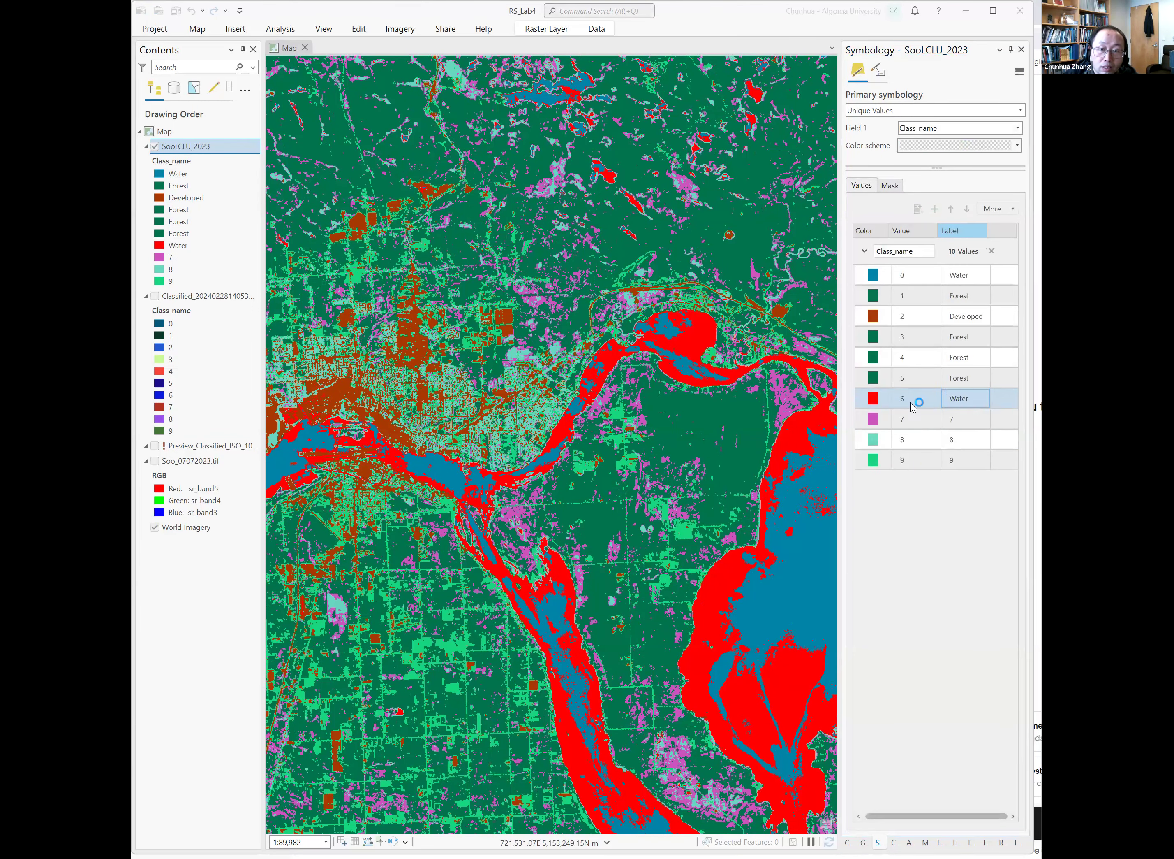
pyautogui.click(873, 400)
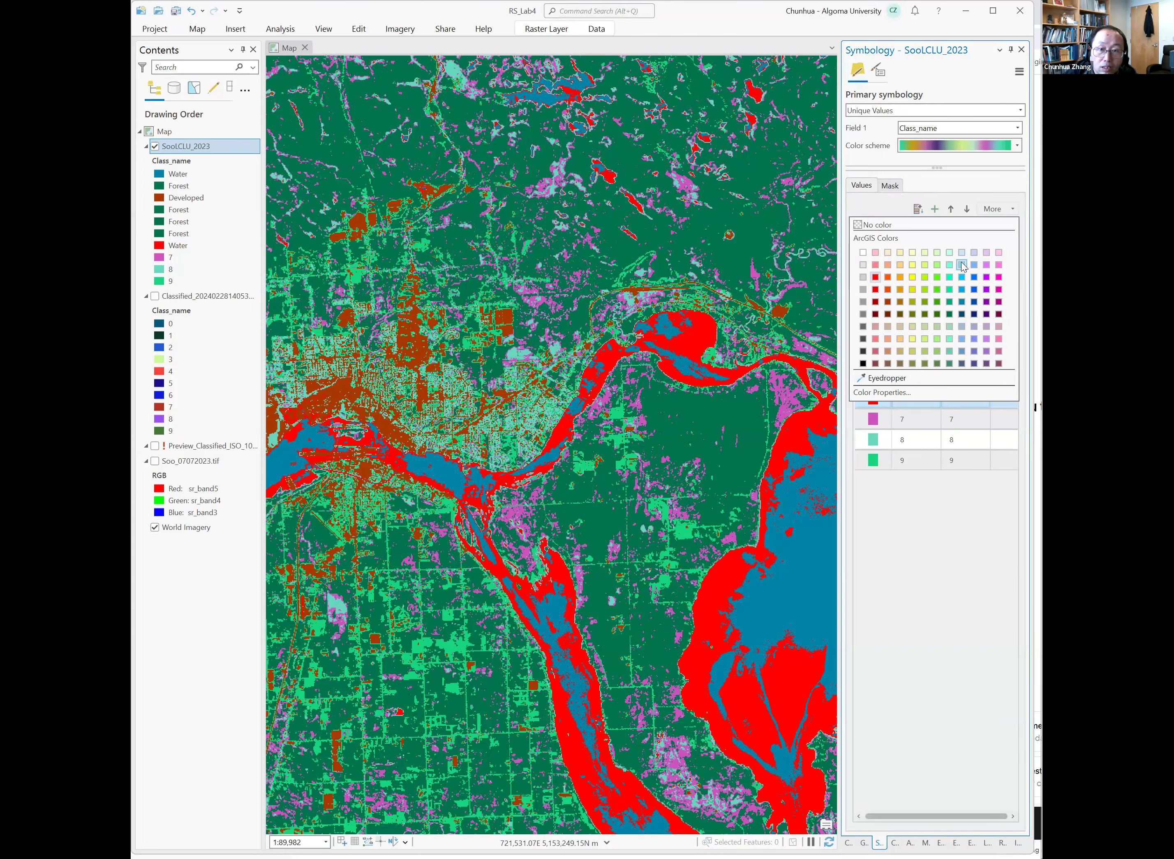
pyautogui.click(971, 302)
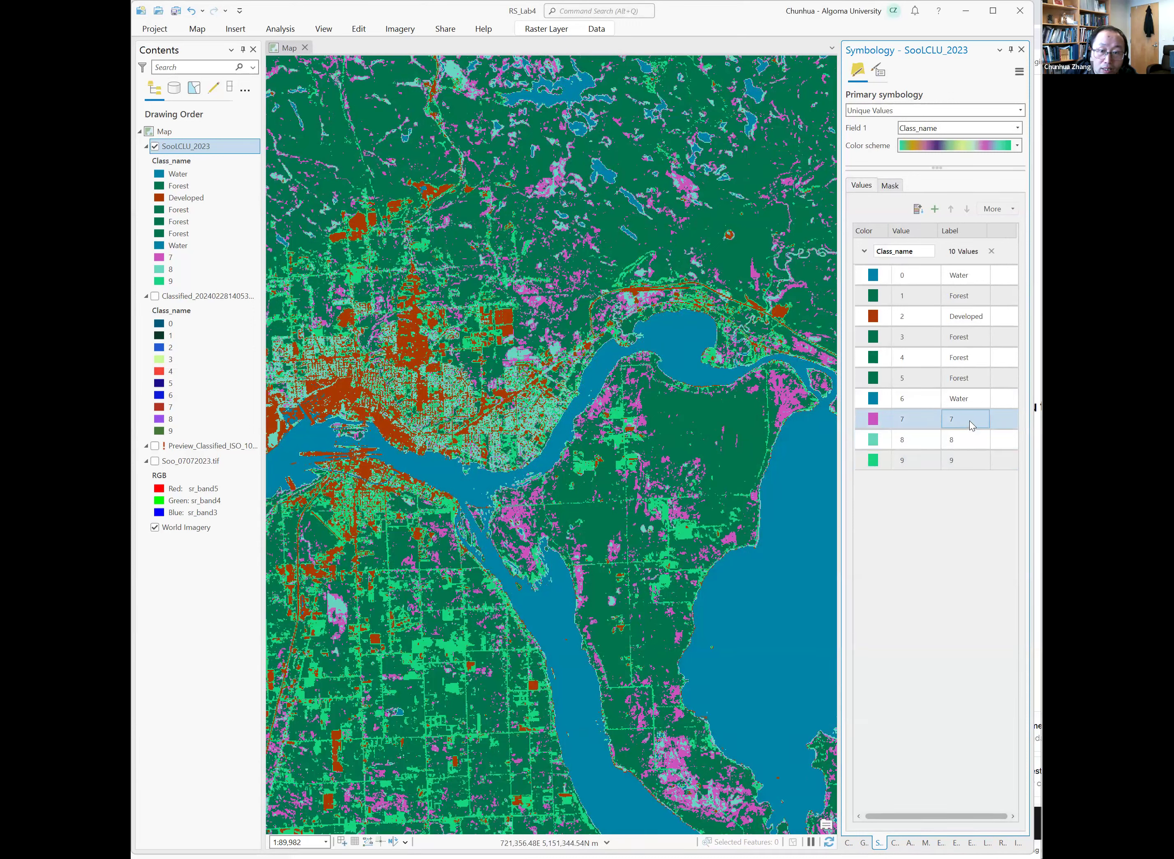
# Pan and zoom around the classified map to examine where class 7 occurs.
pyautogui.moveTo(798, 394)
pyautogui.mouseDown()
pyautogui.moveTo(760, 399)
pyautogui.moveTo(778, 400)
pyautogui.mouseUp()
pyautogui.scroll(4, 784, 403)
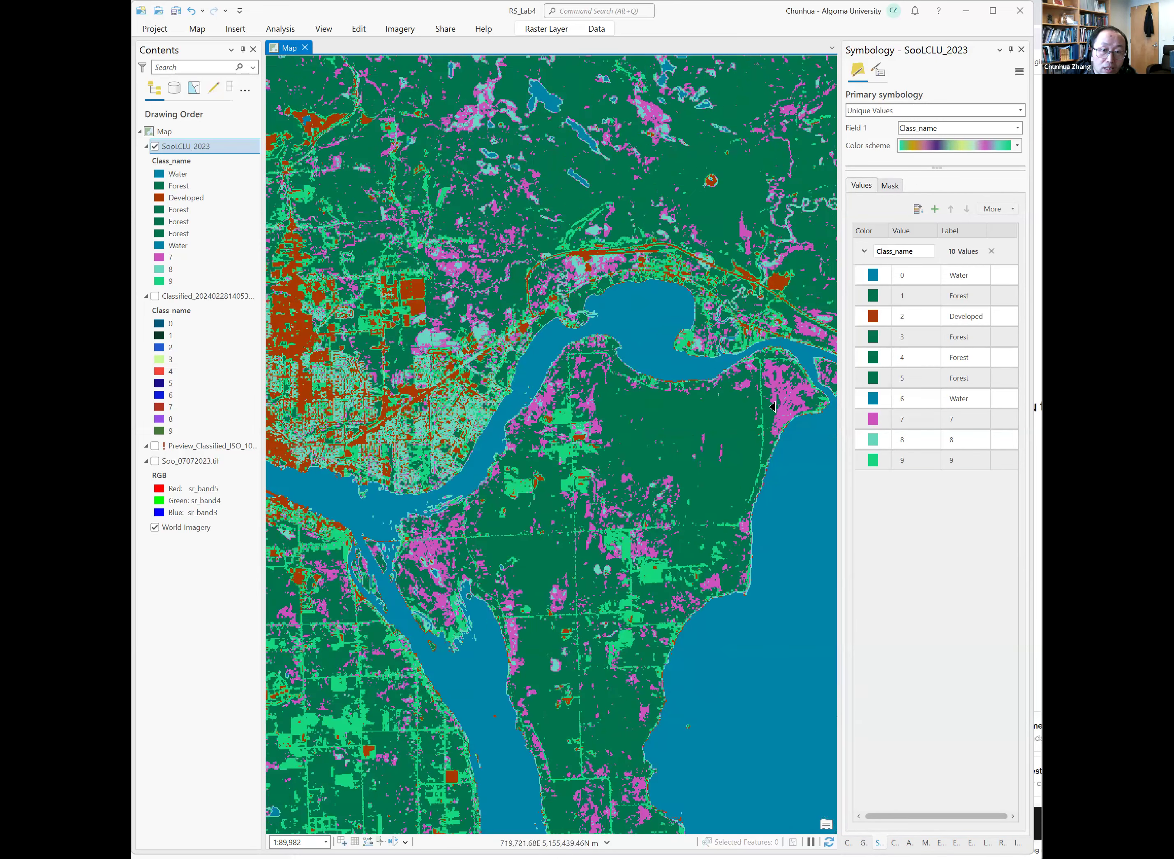
pyautogui.moveTo(831, 414); pyautogui.dragTo(783, 419)
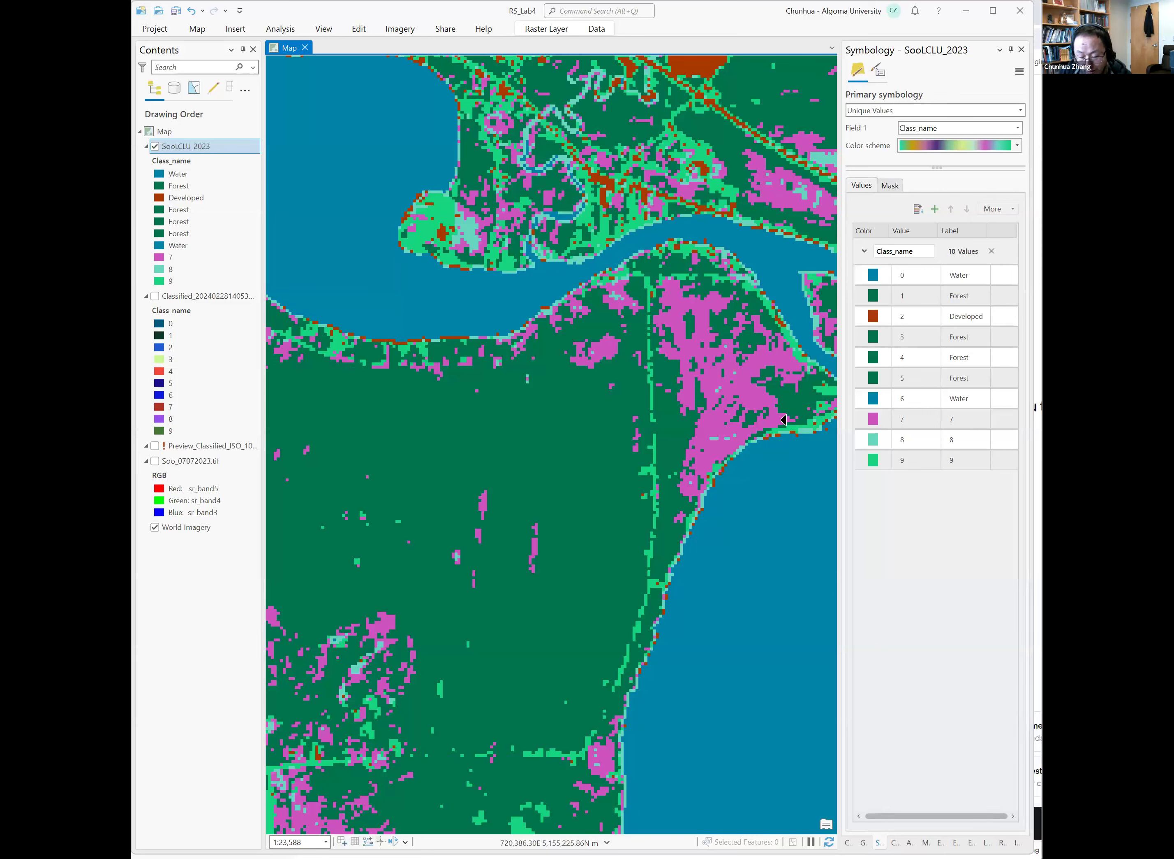
pyautogui.moveTo(752, 404); pyautogui.dragTo(601, 427)
pyautogui.scroll(2, 677, 439)
pyautogui.scroll(-3, 480, 426)
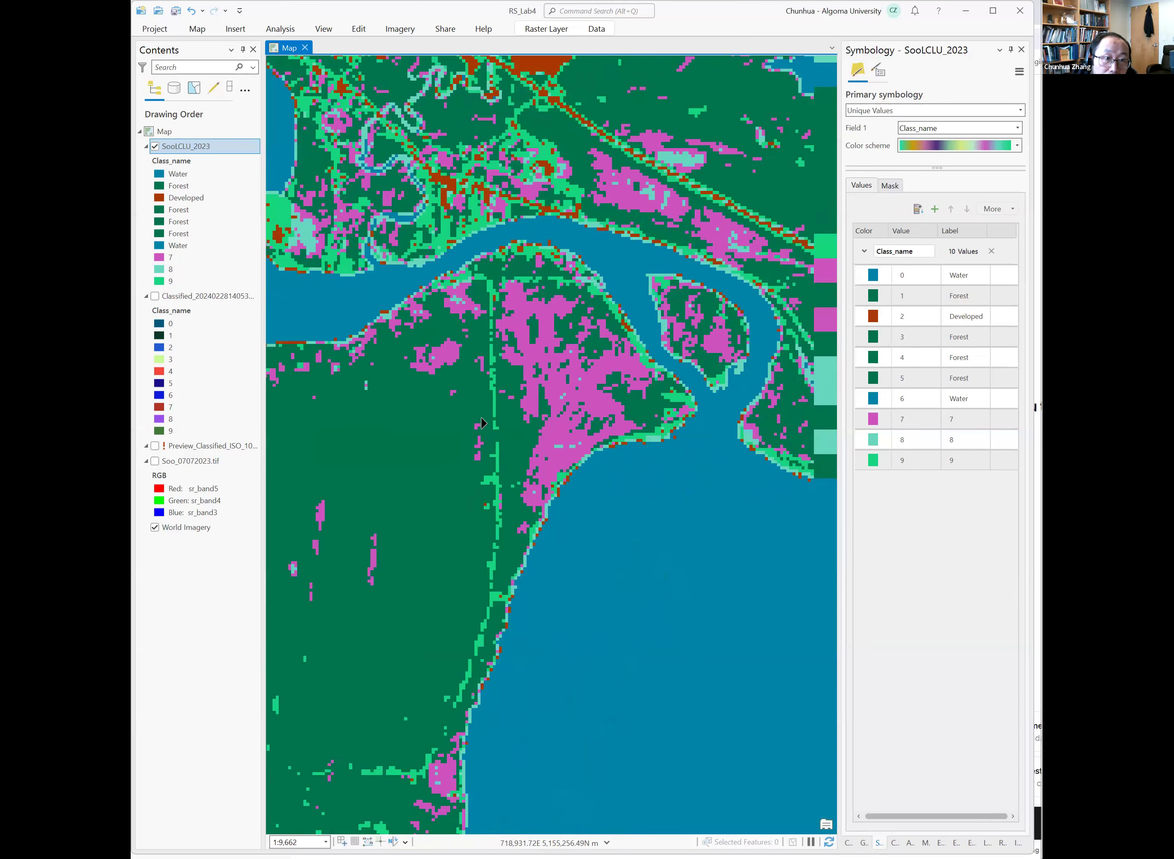
pyautogui.moveTo(538, 311); pyautogui.dragTo(505, 244)
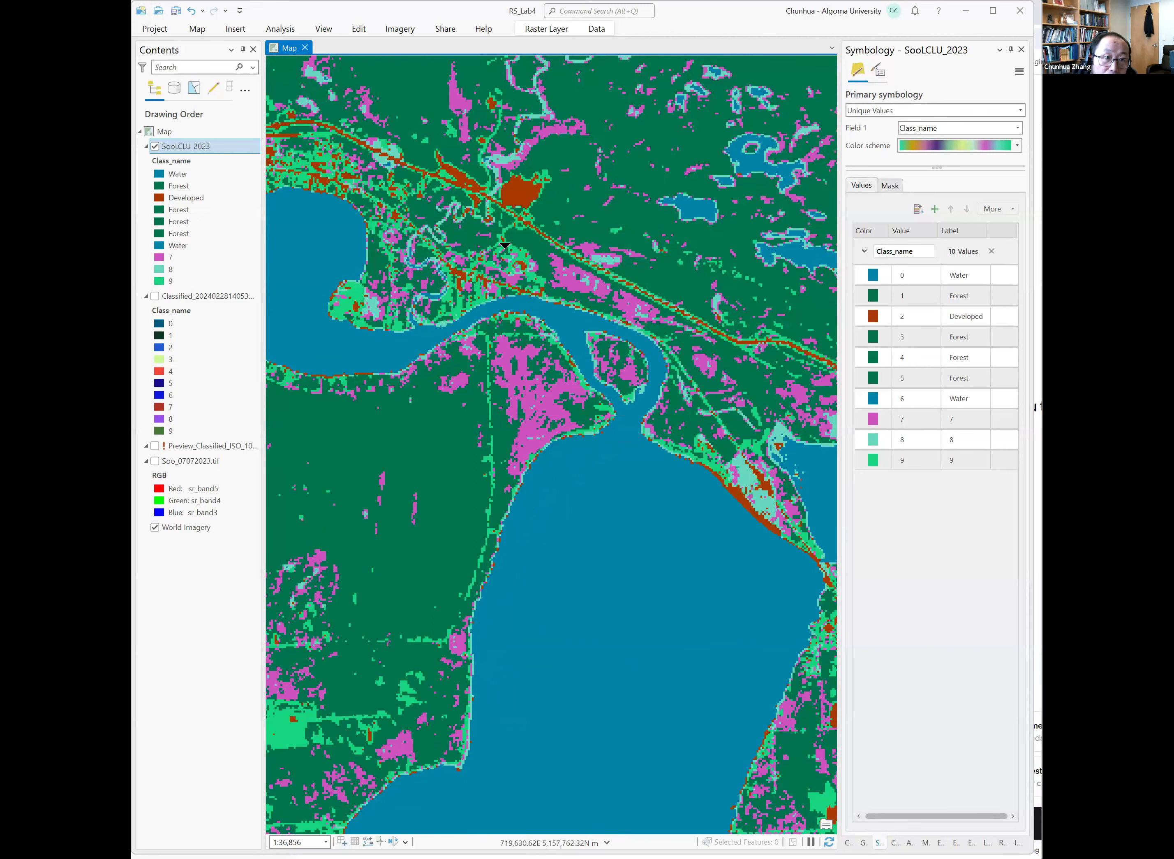
pyautogui.moveTo(516, 142); pyautogui.dragTo(582, 303)
# Relabel class 7 as Forest and color it dark green.
pyautogui.click(981, 422)
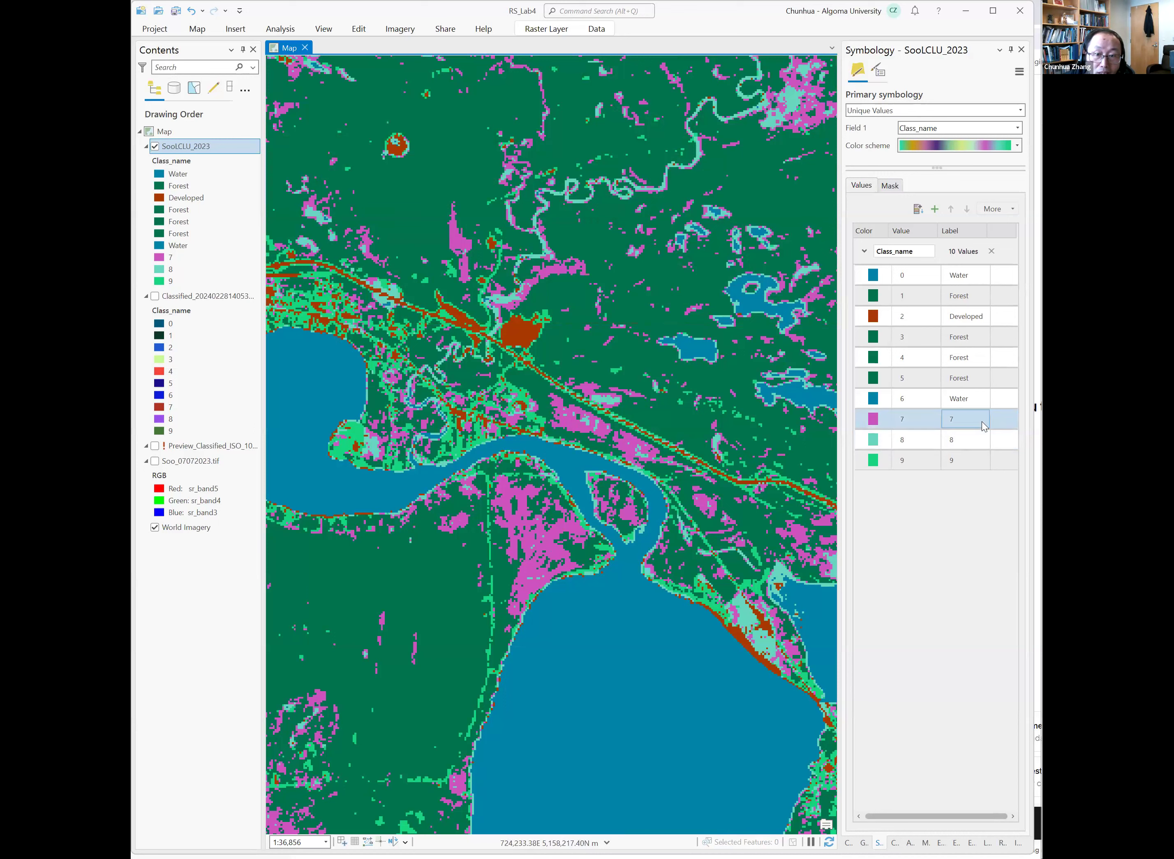
pyautogui.click(980, 420)
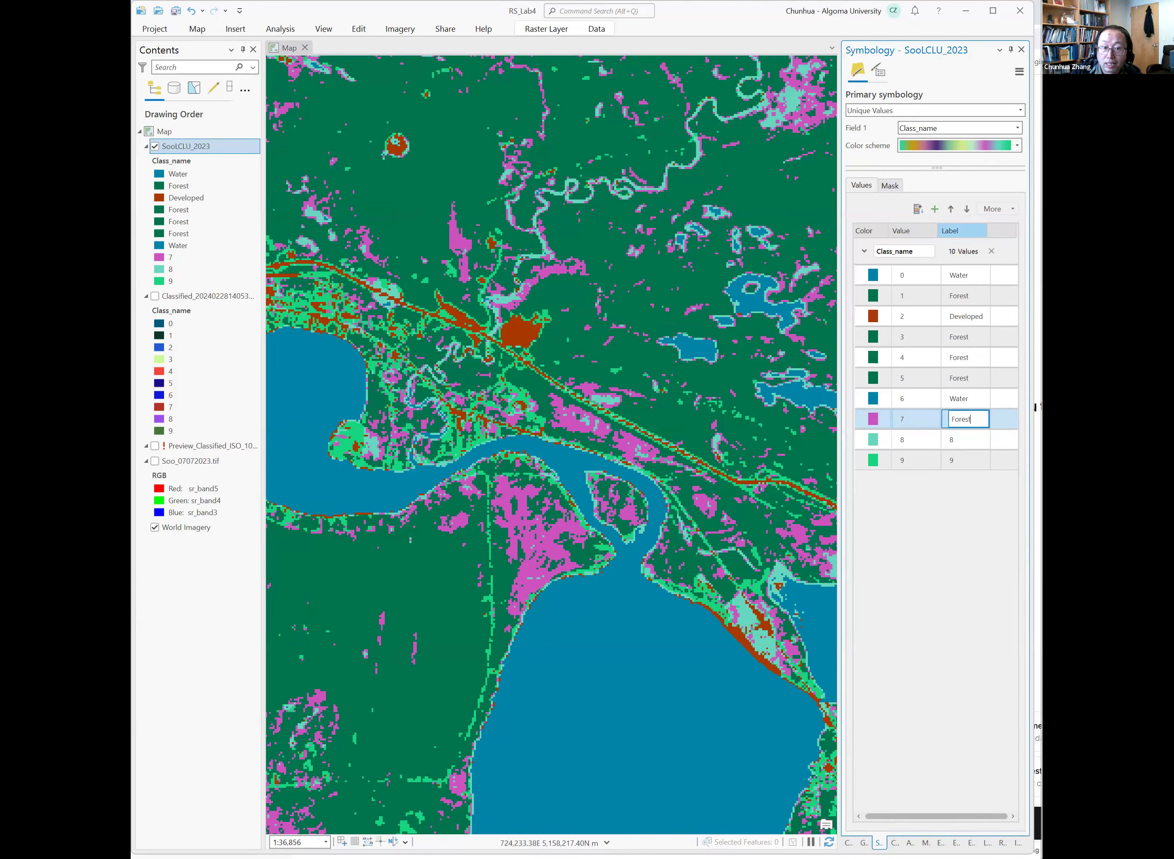
pyautogui.write('Forest')
pyautogui.press('Return')
pyautogui.click(884, 424)
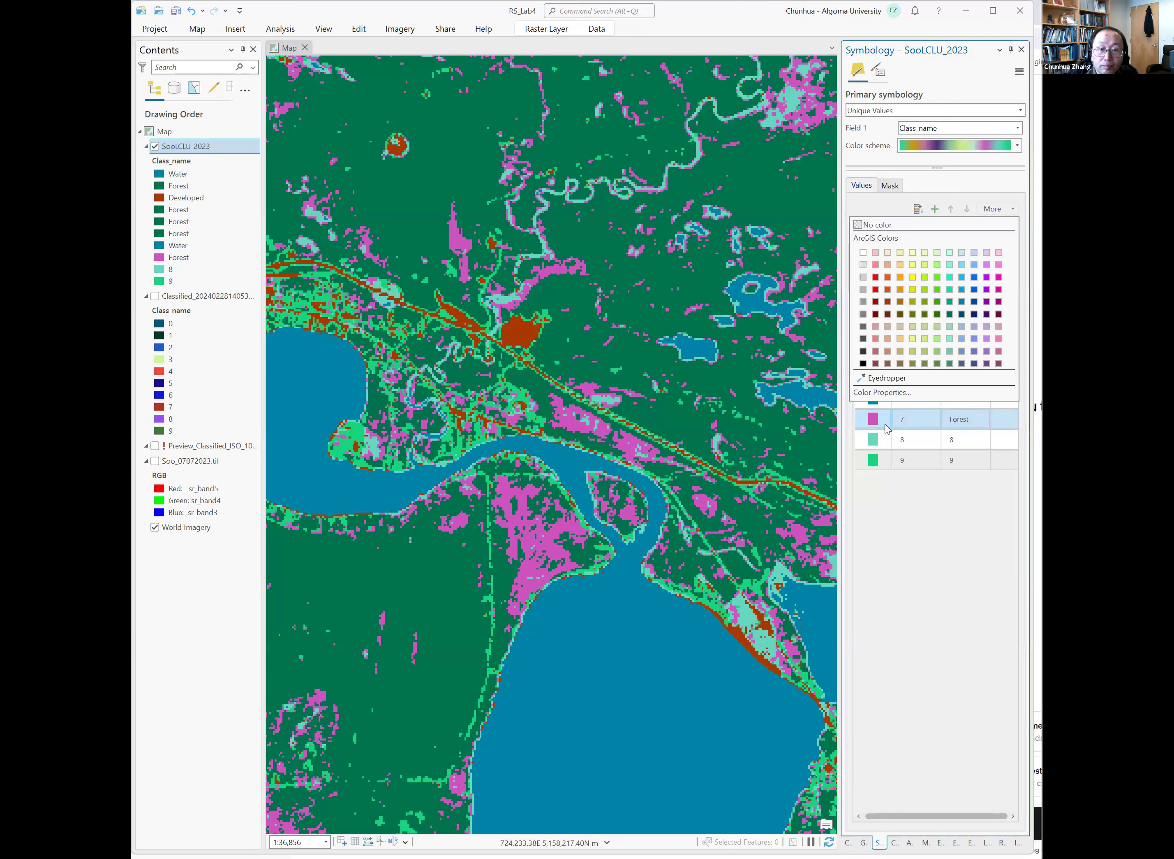
pyautogui.click(951, 315)
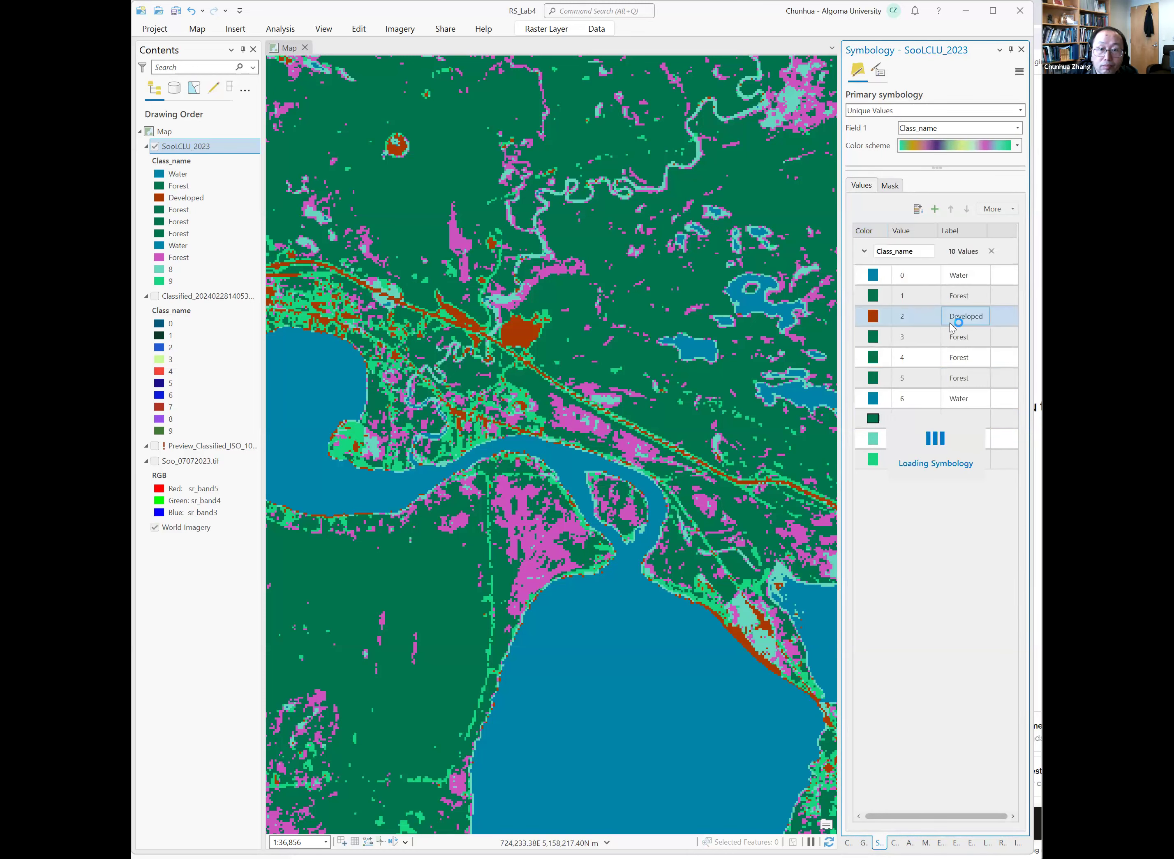
# Color class 8 bright red to highlight it.
pyautogui.click(973, 440)
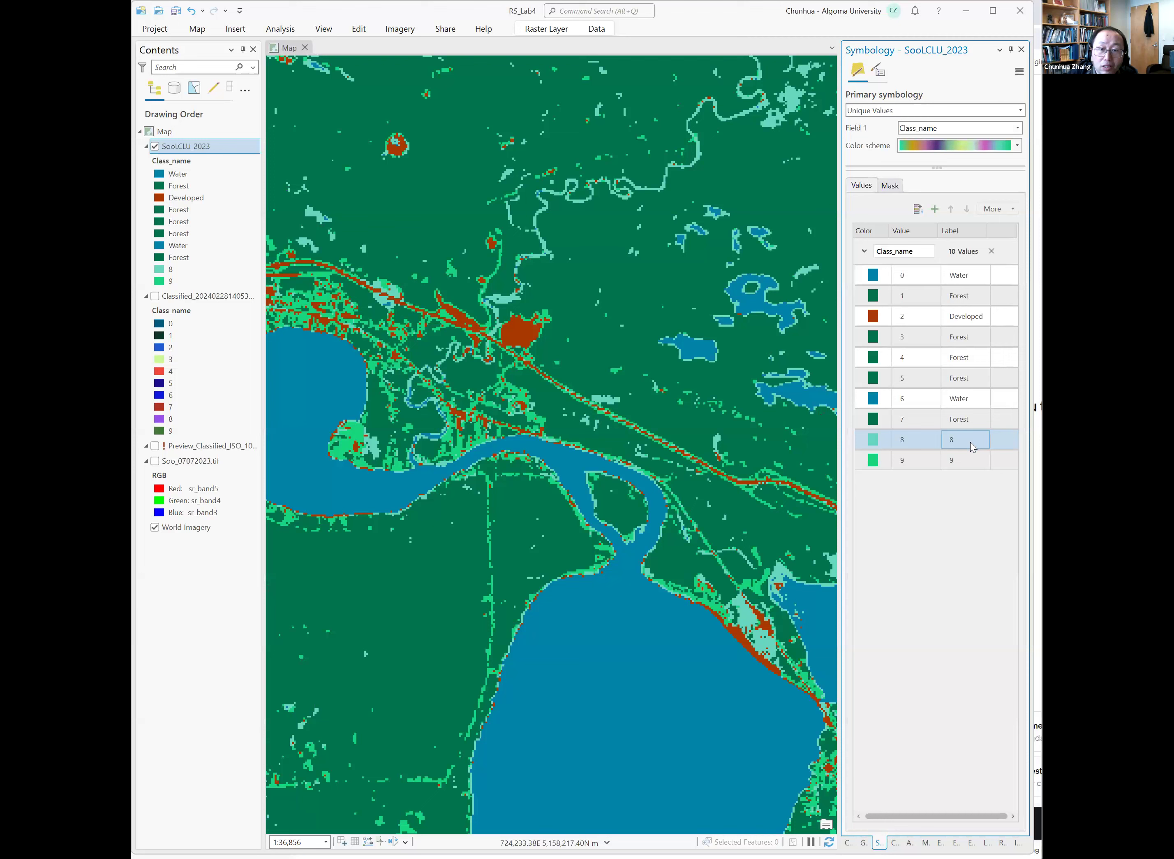
pyautogui.click(872, 439)
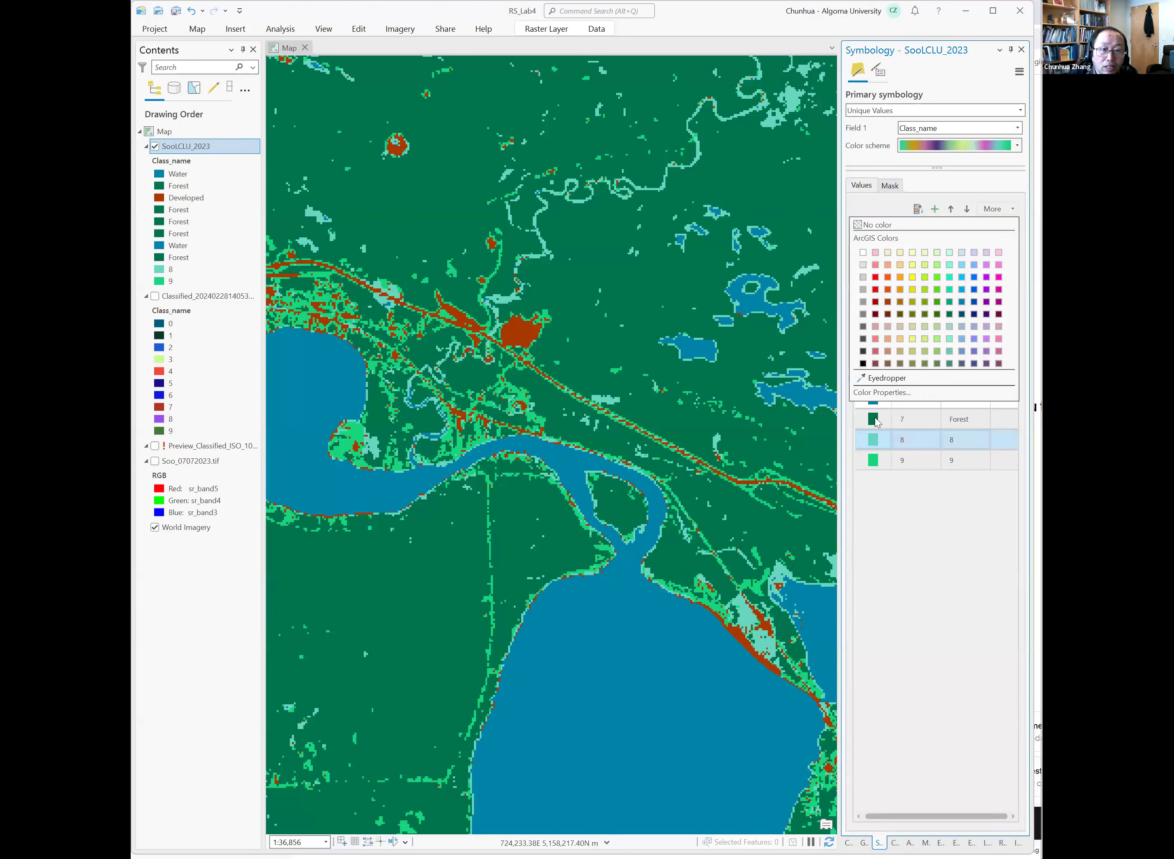
pyautogui.click(876, 279)
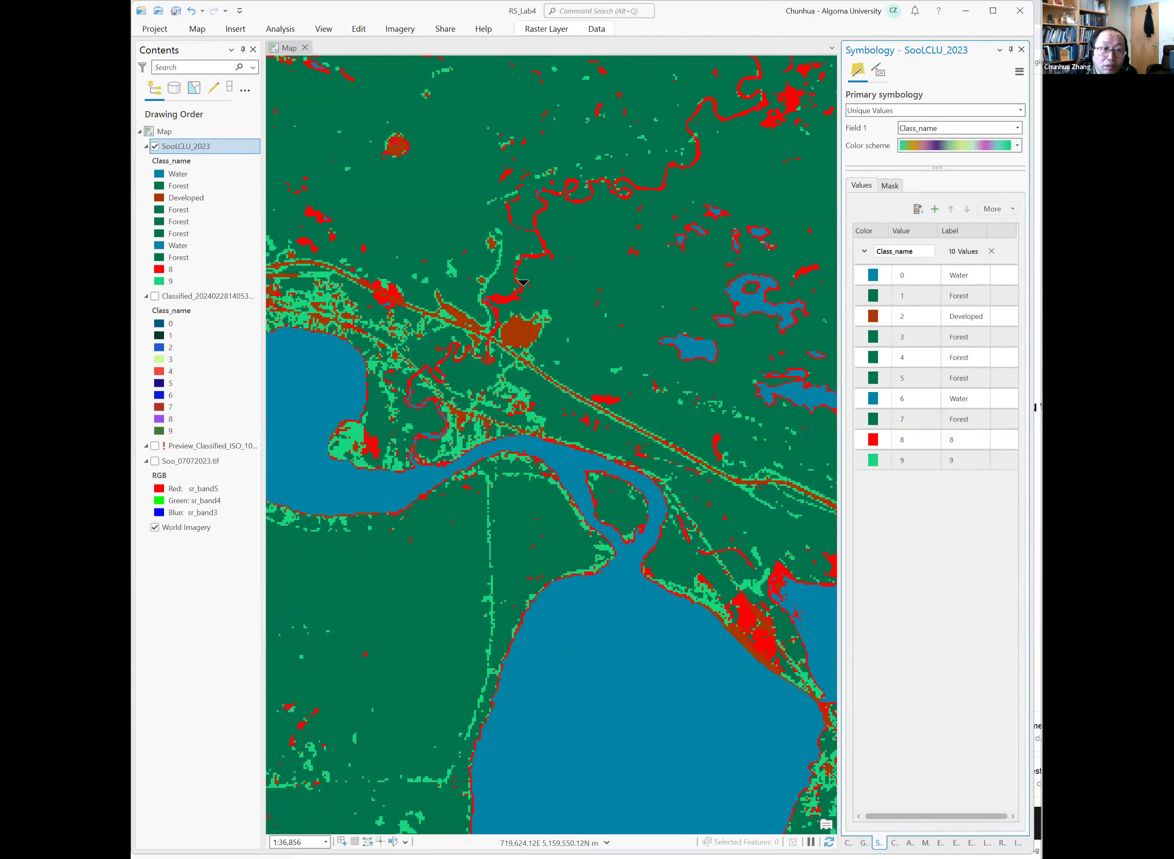
# Compare class 8 against the Soo_07072023.tif composite by toggling that layer and zooming around the map.
pyautogui.scroll(1, 520, 283)
pyautogui.moveTo(522, 284); pyautogui.dragTo(619, 263)
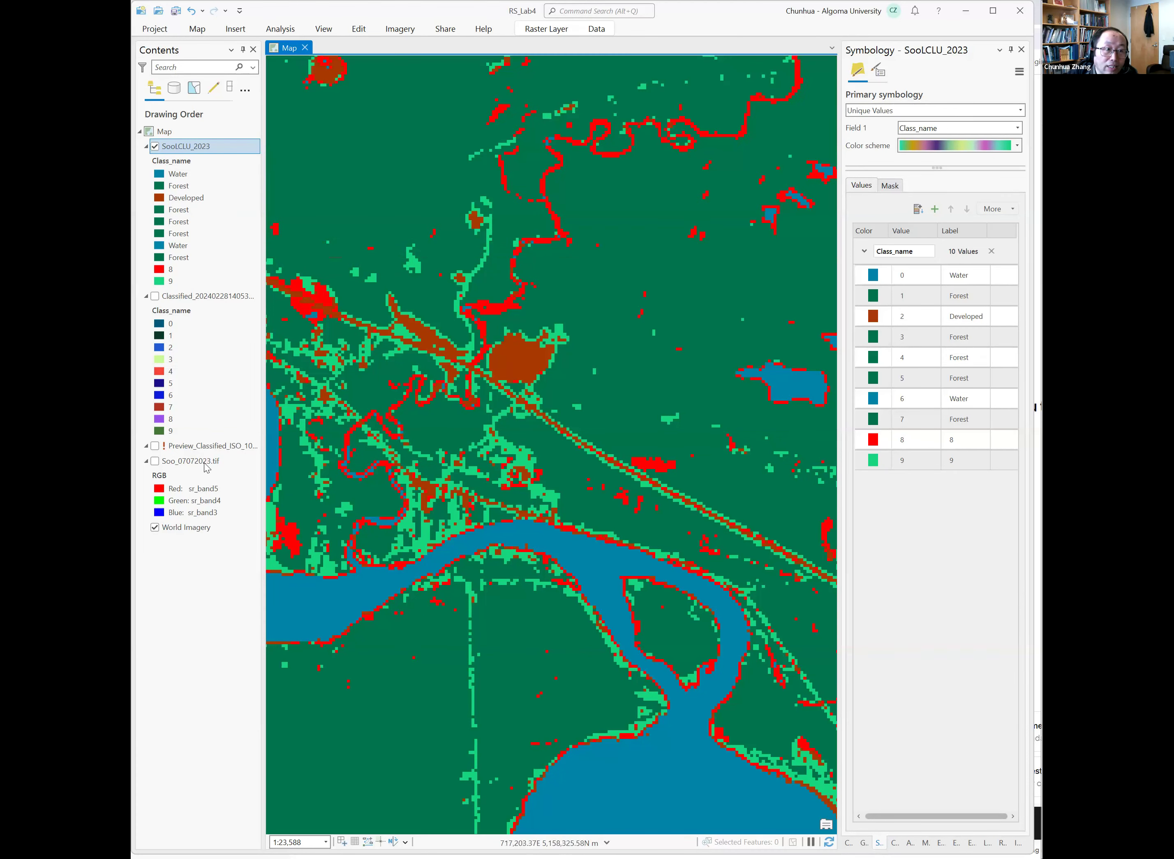
pyautogui.click(155, 461)
pyautogui.moveTo(564, 228); pyautogui.dragTo(586, 221)
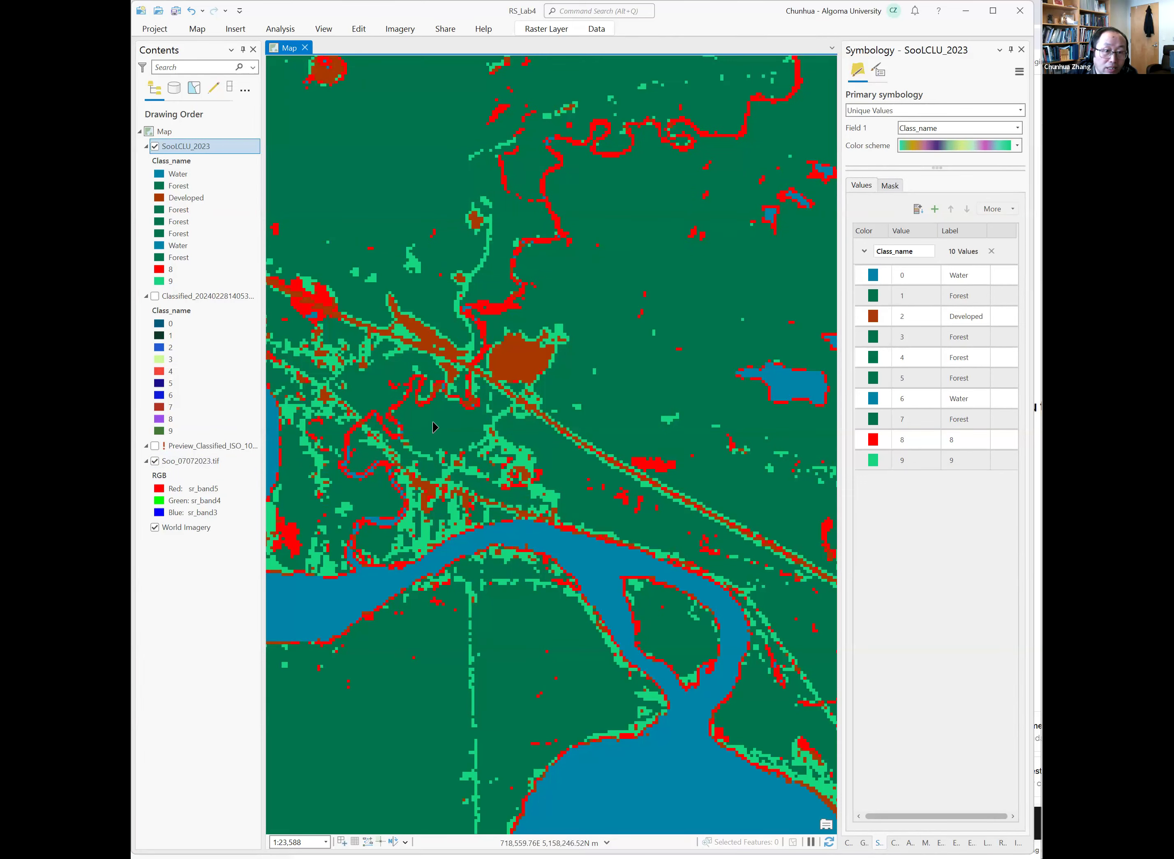
pyautogui.scroll(-5, 428, 426)
pyautogui.scroll(-1, 368, 467)
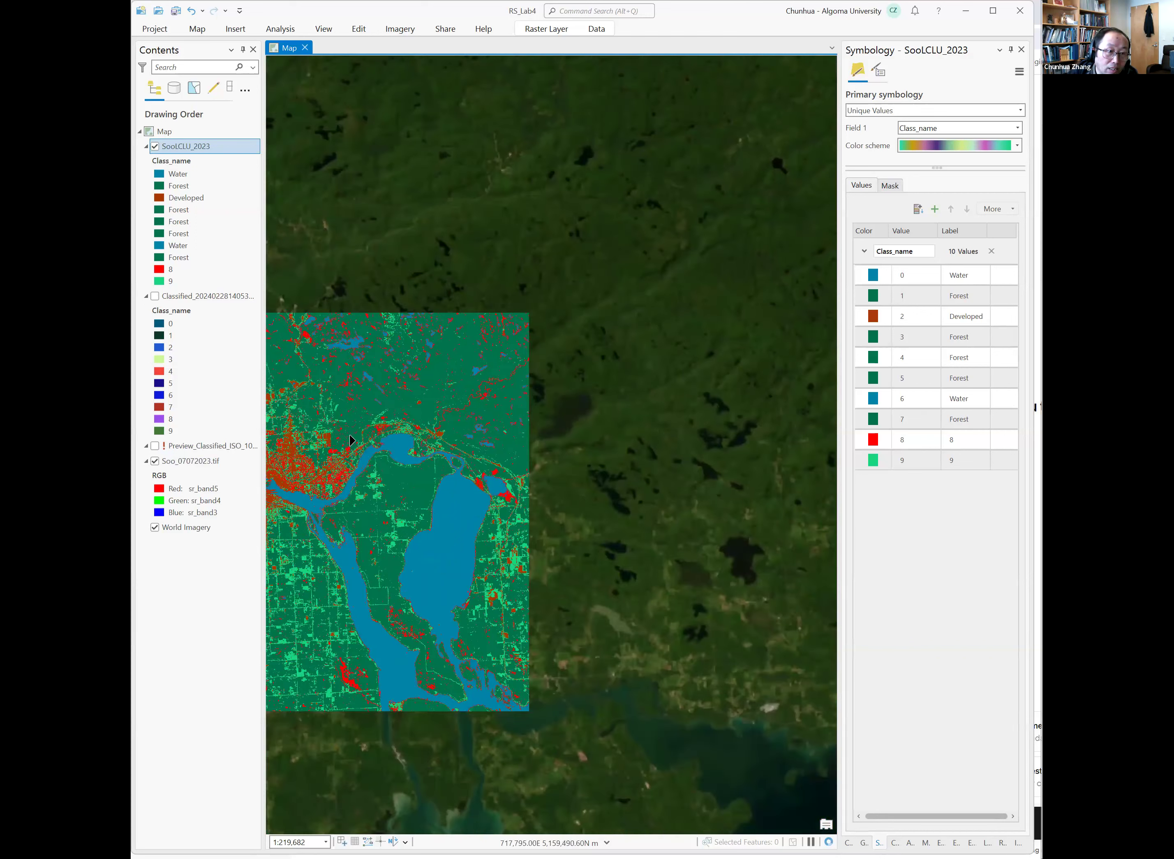
pyautogui.press('Left')
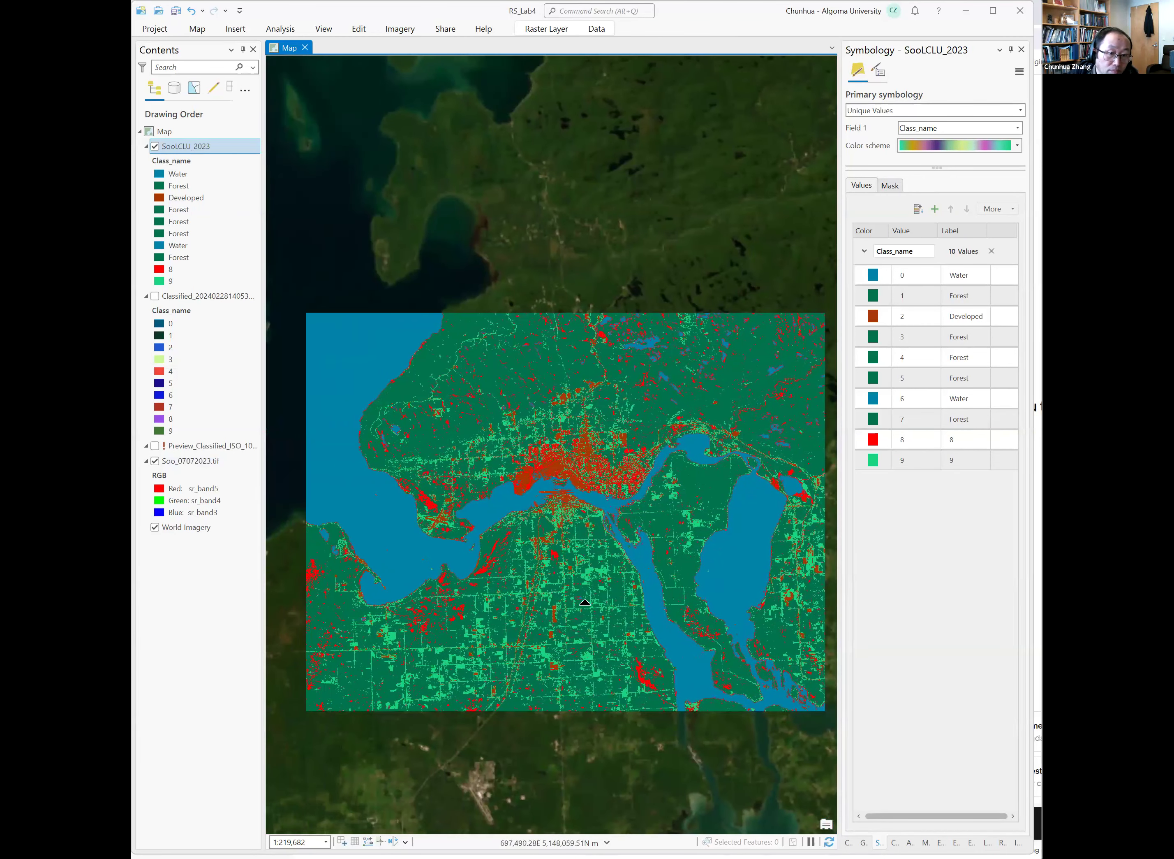
pyautogui.scroll(4, 427, 507)
pyautogui.scroll(2, 427, 506)
pyautogui.moveTo(427, 506); pyautogui.dragTo(267, 489)
pyautogui.click(155, 460)
pyautogui.scroll(5, 465, 497)
pyautogui.scroll(-1, 723, 454)
# Relabel class 8 as Forest.
pyautogui.click(960, 444)
pyautogui.click(962, 441)
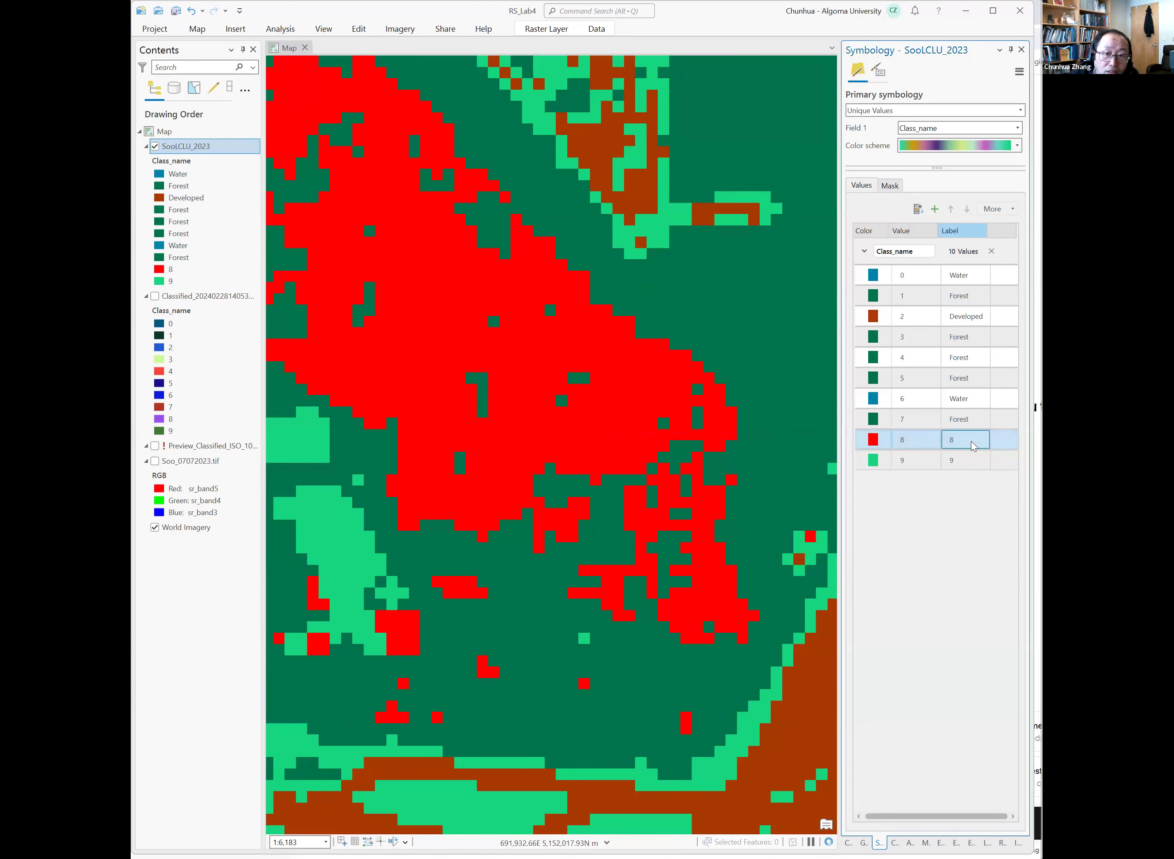
pyautogui.press('Delete')
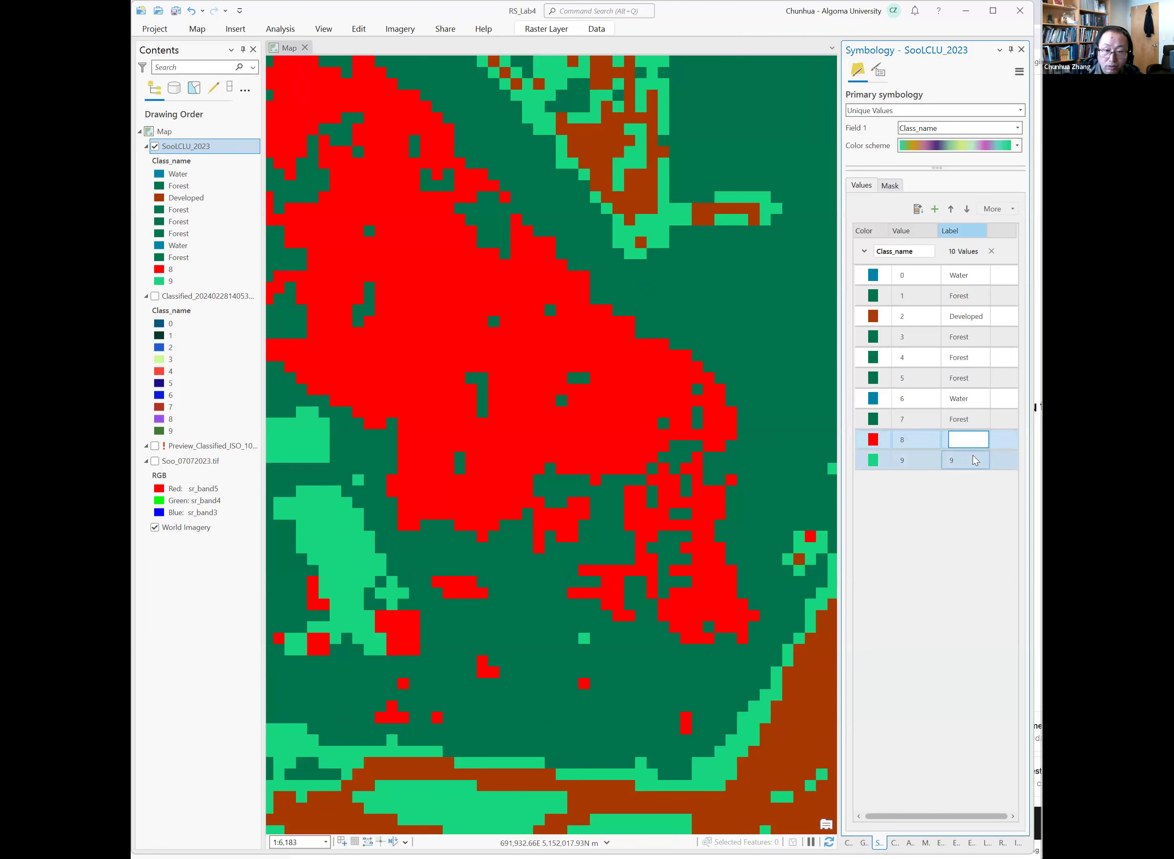
pyautogui.write('Forest')
pyautogui.press('Return')
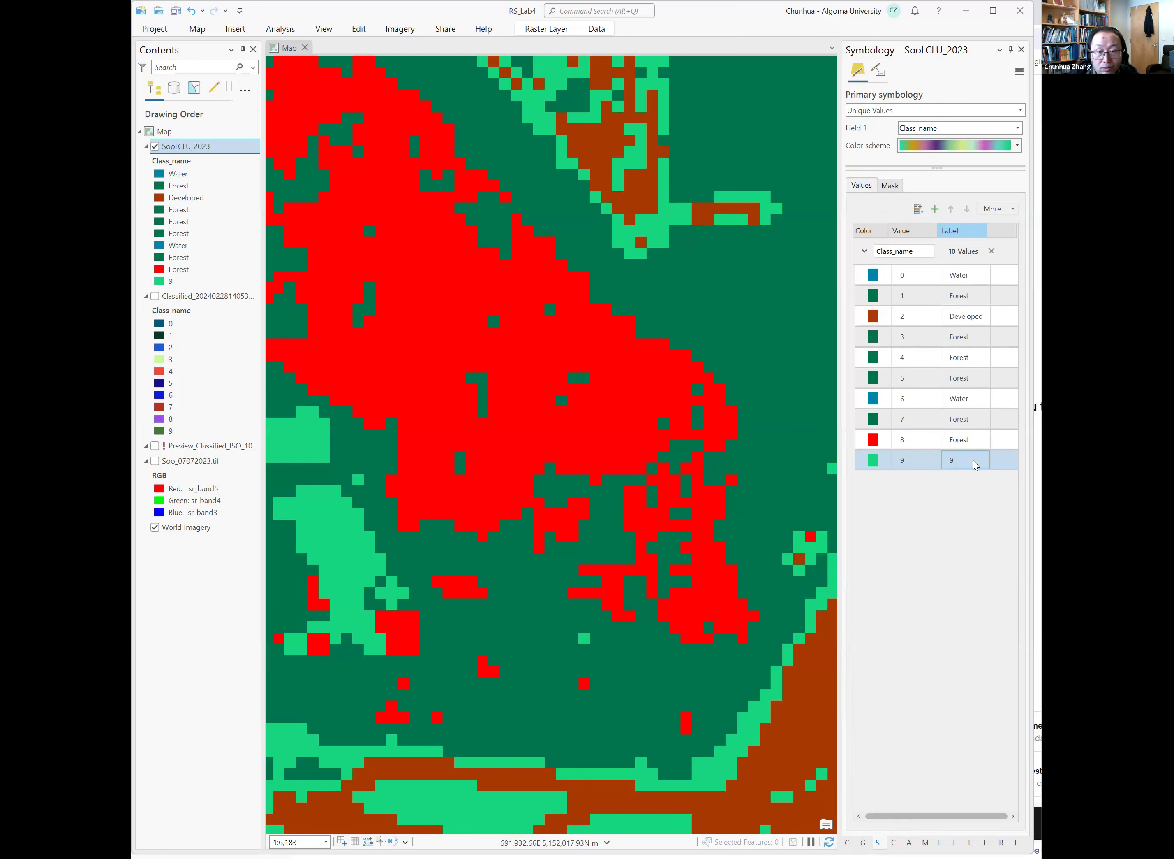
# Color class 9 pale yellow-green and relabel it Herbaceous.
pyautogui.click(878, 462)
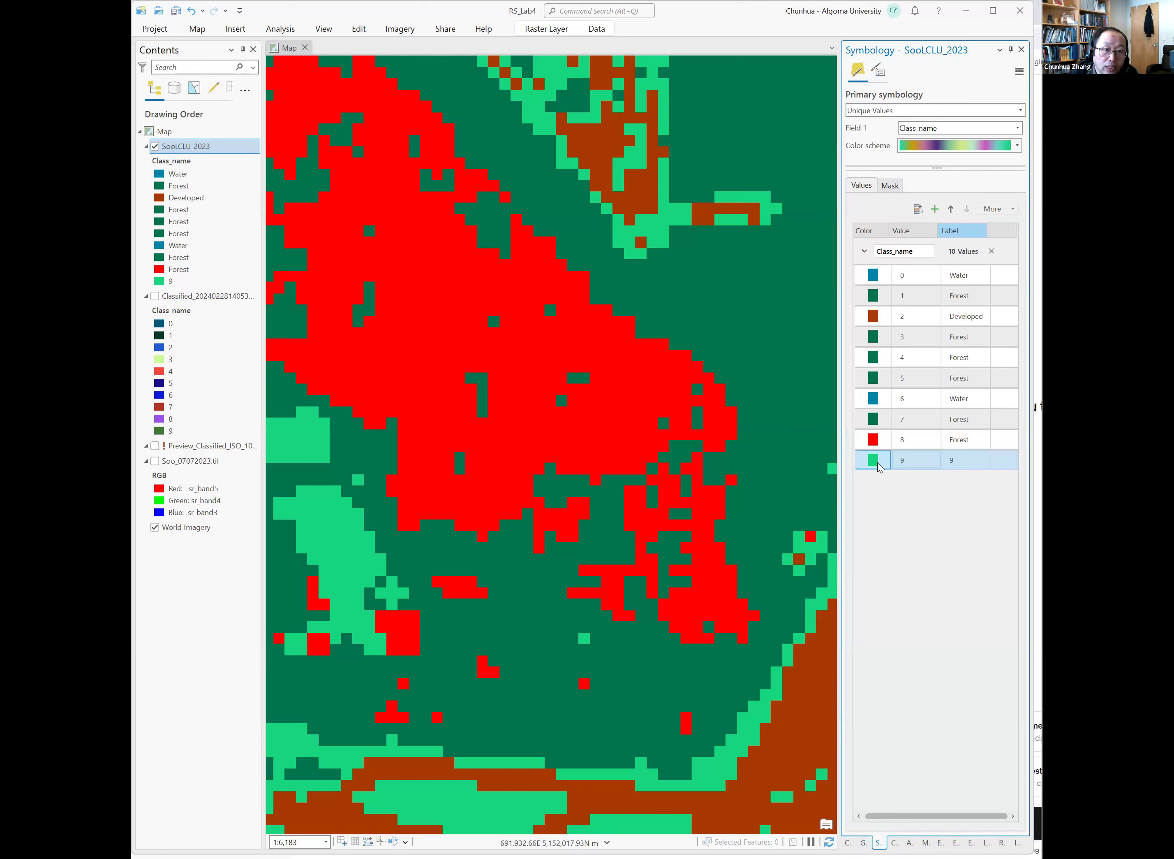
pyautogui.click(878, 463)
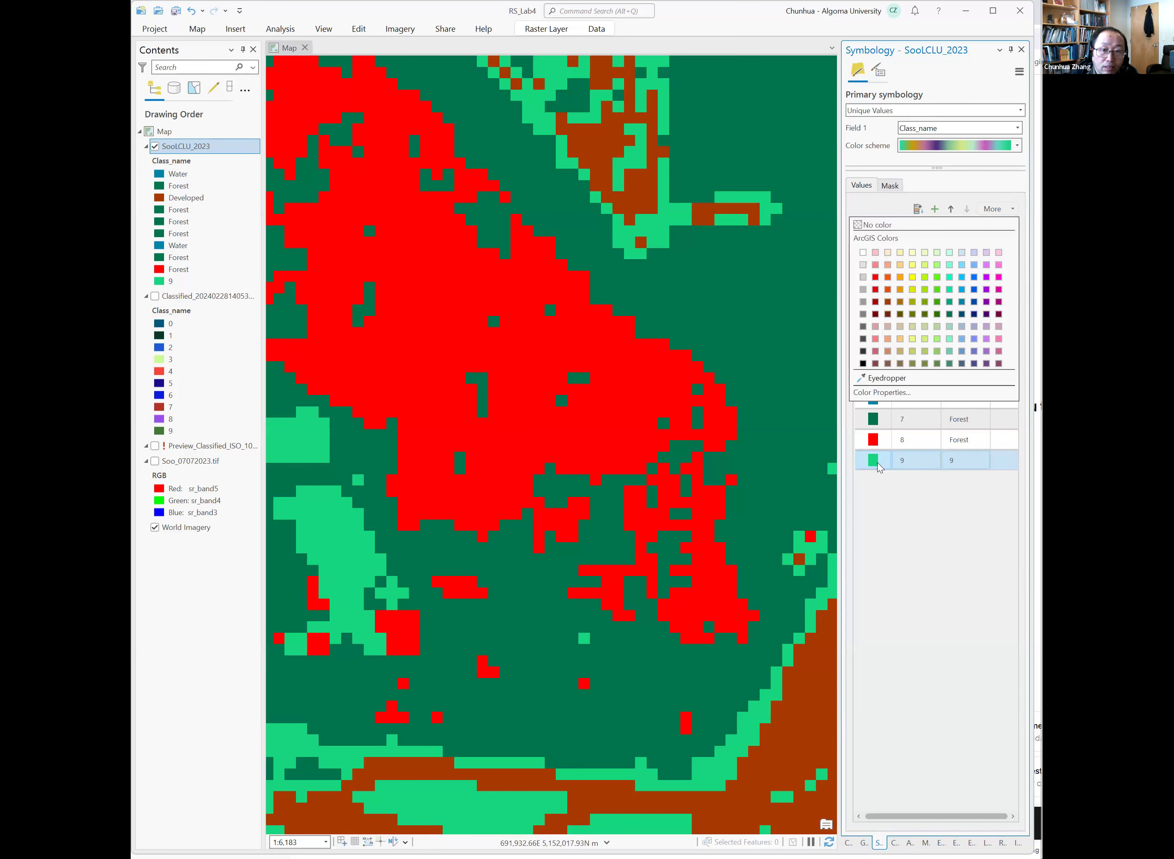
pyautogui.click(932, 255)
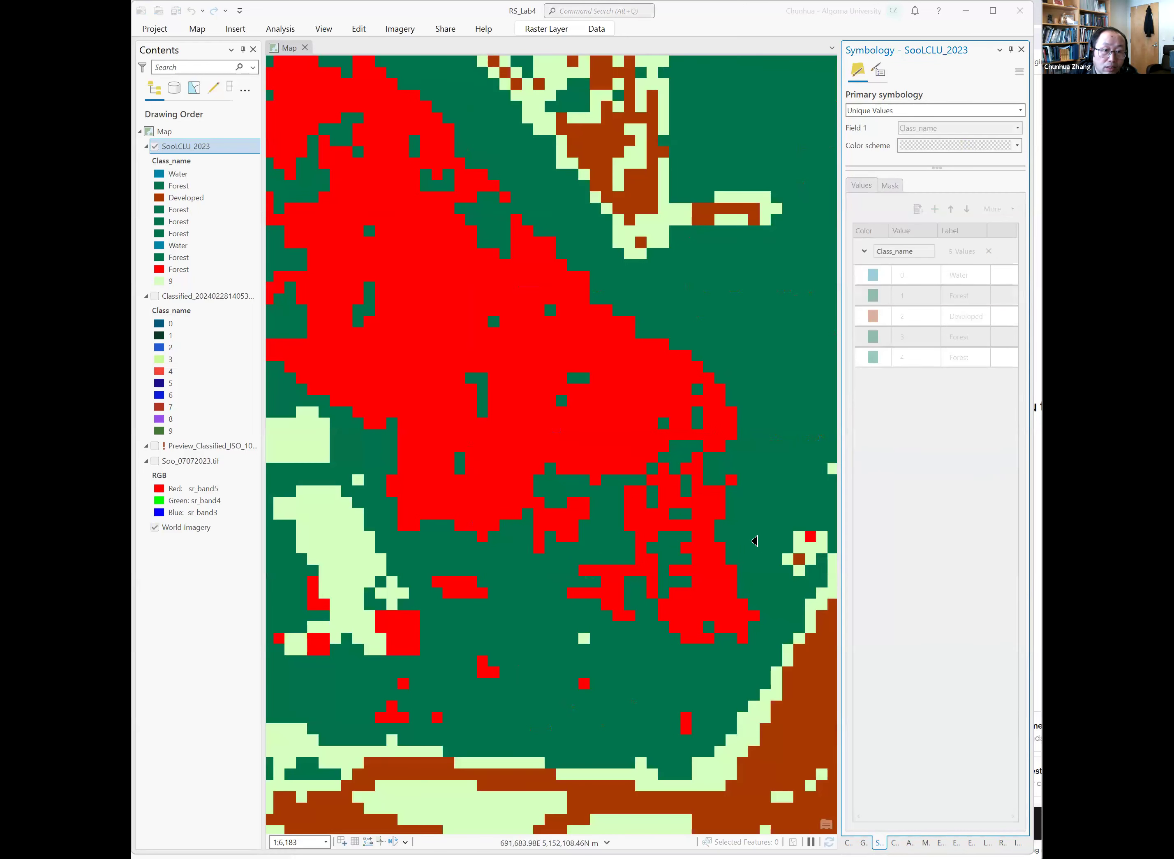
pyautogui.moveTo(313, 565); pyautogui.dragTo(348, 568)
pyautogui.scroll(-5, 442, 568)
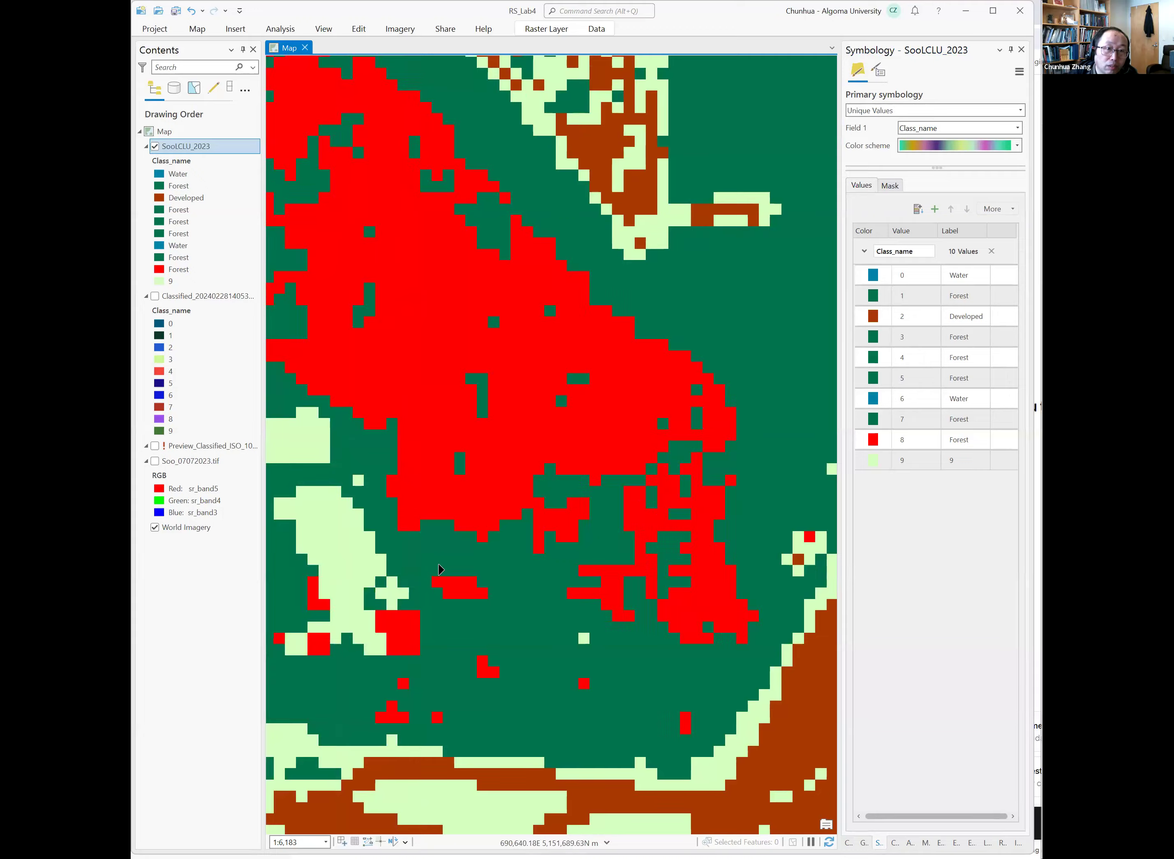
pyautogui.scroll(-4, 442, 568)
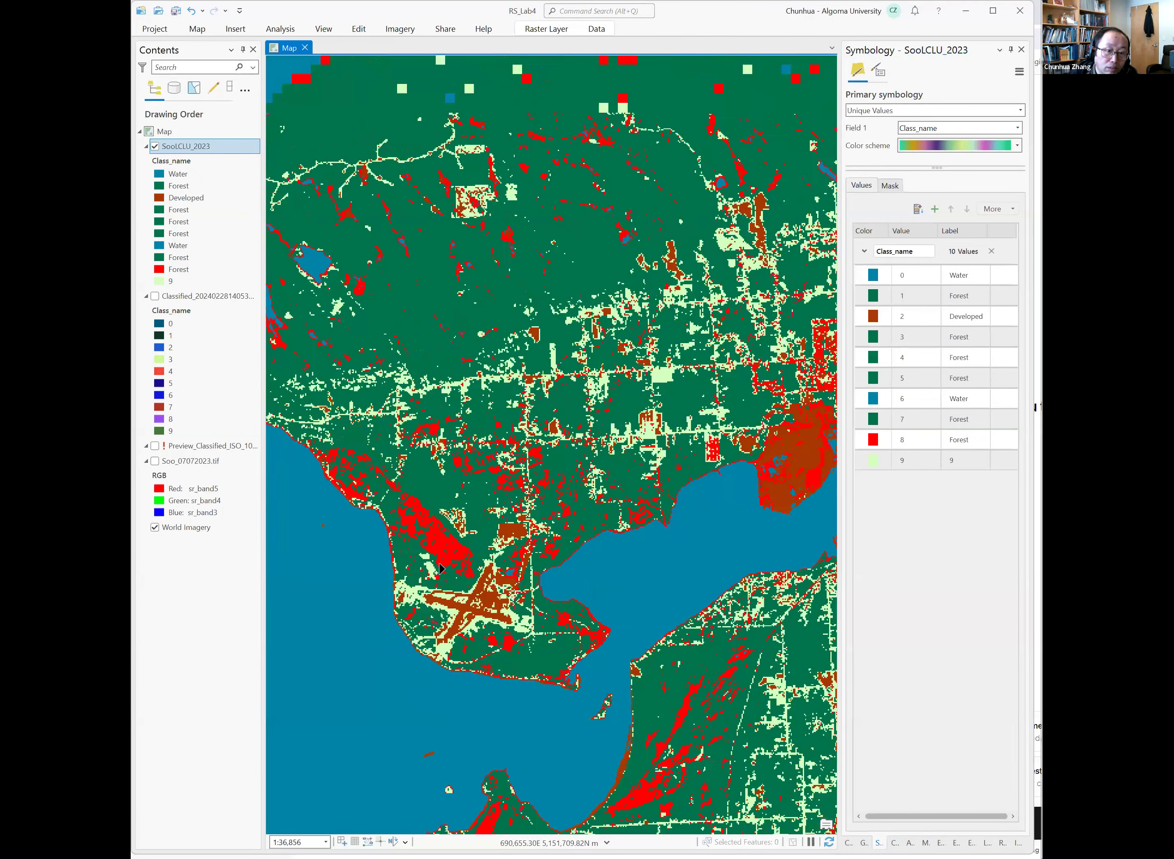
pyautogui.scroll(-5, 442, 568)
pyautogui.scroll(2, 503, 591)
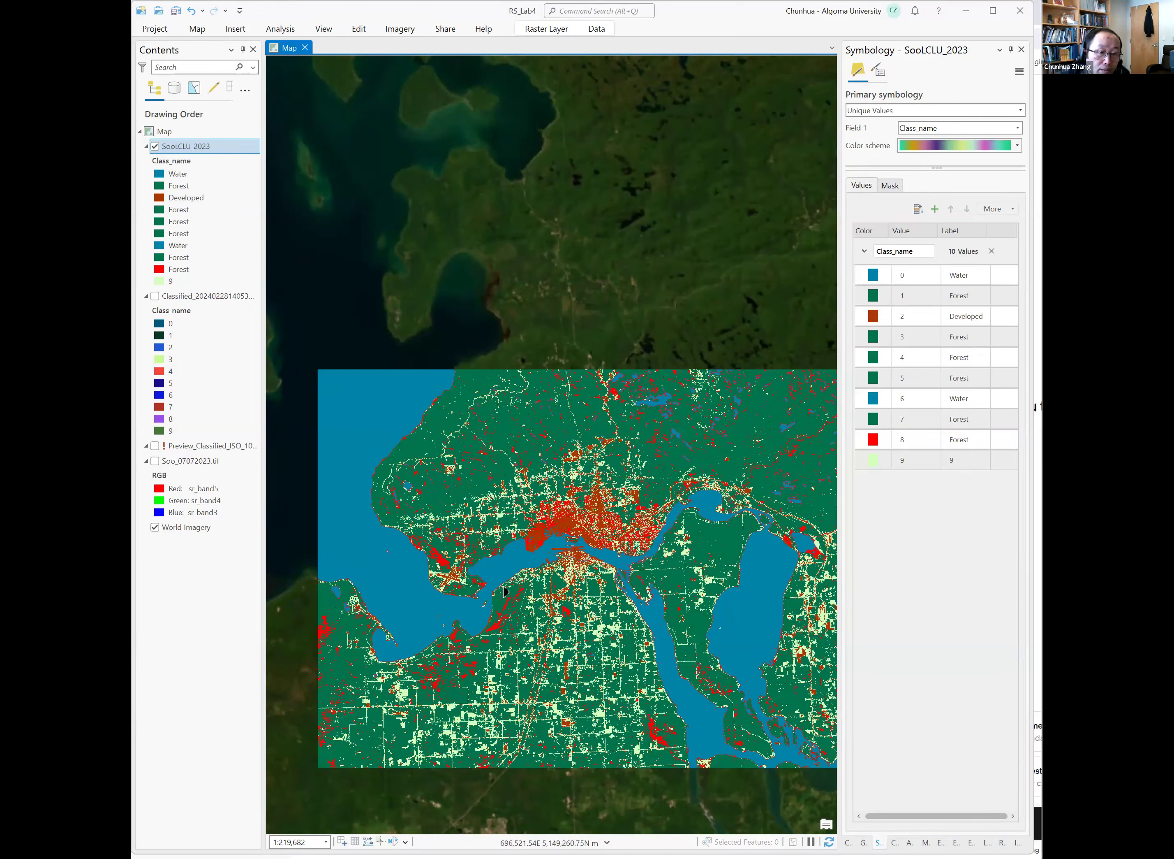
pyautogui.scroll(2, 560, 630)
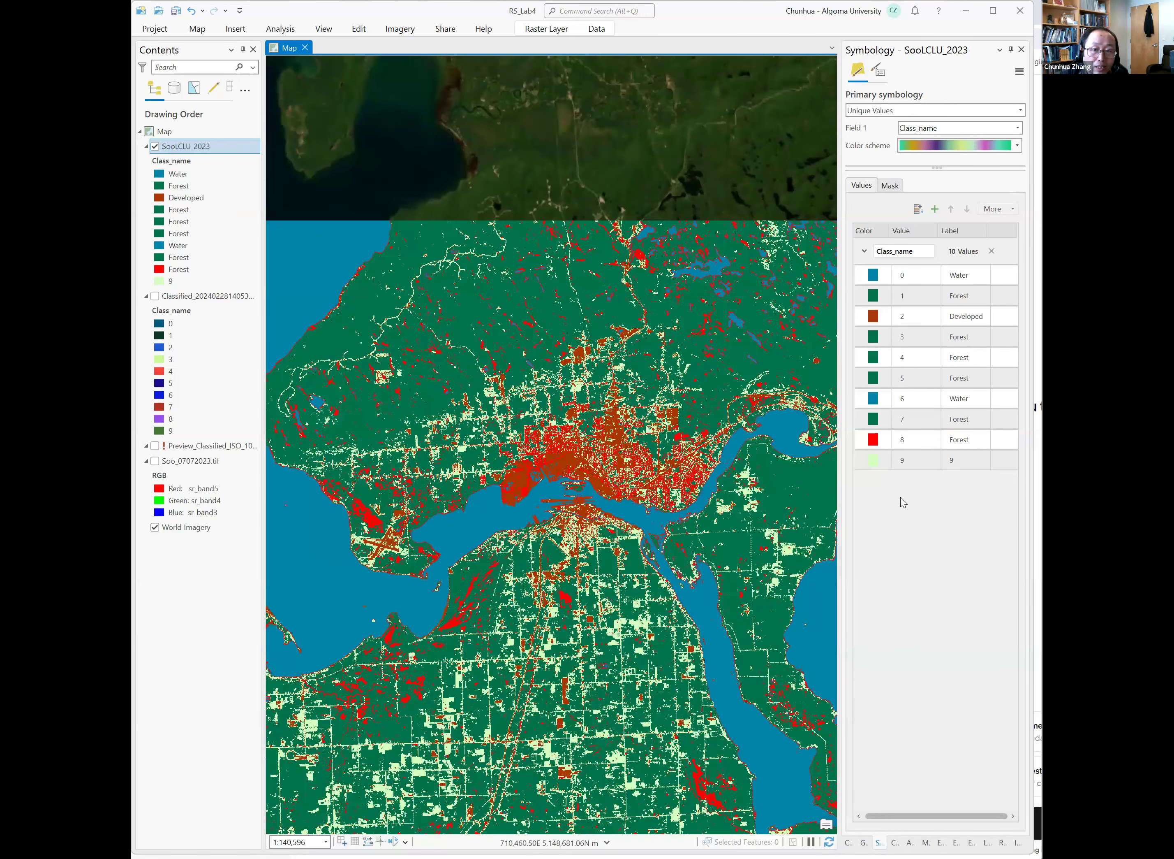
pyautogui.click(967, 460)
pyautogui.click(978, 459)
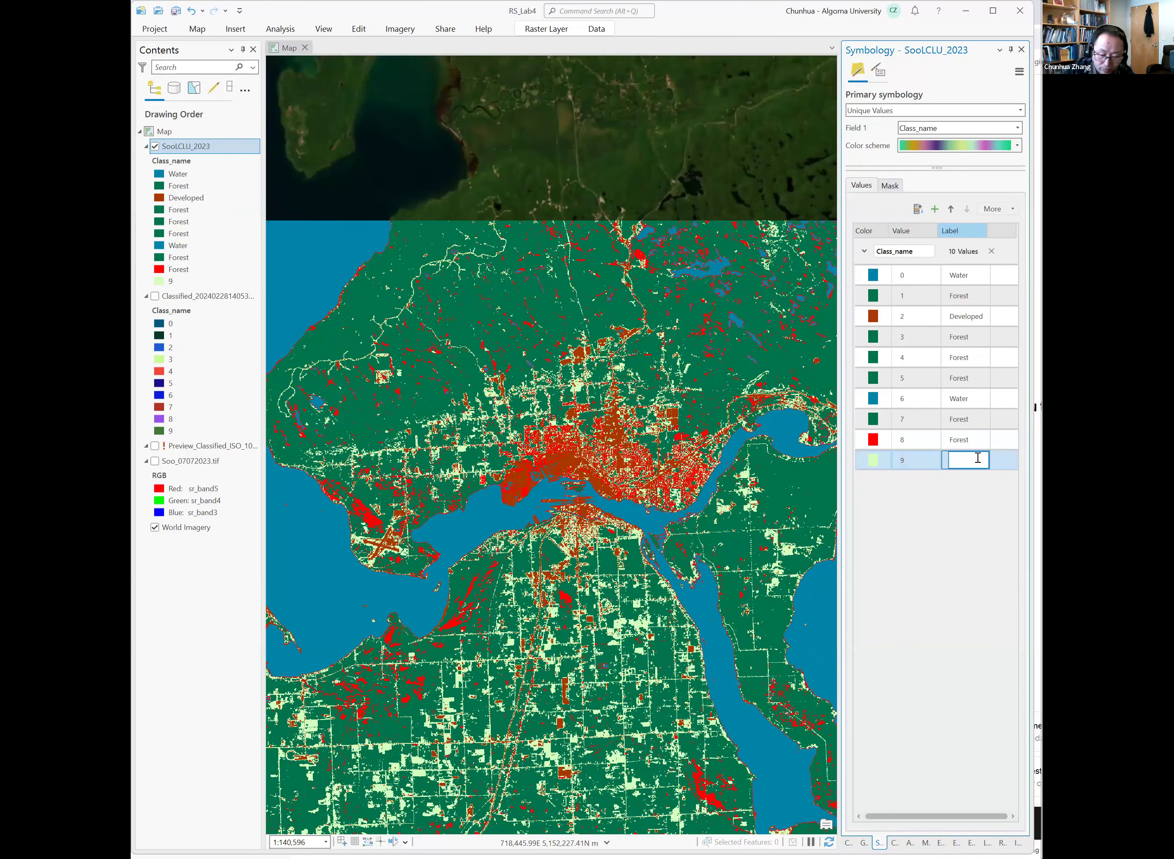
pyautogui.write('Herbaceous')
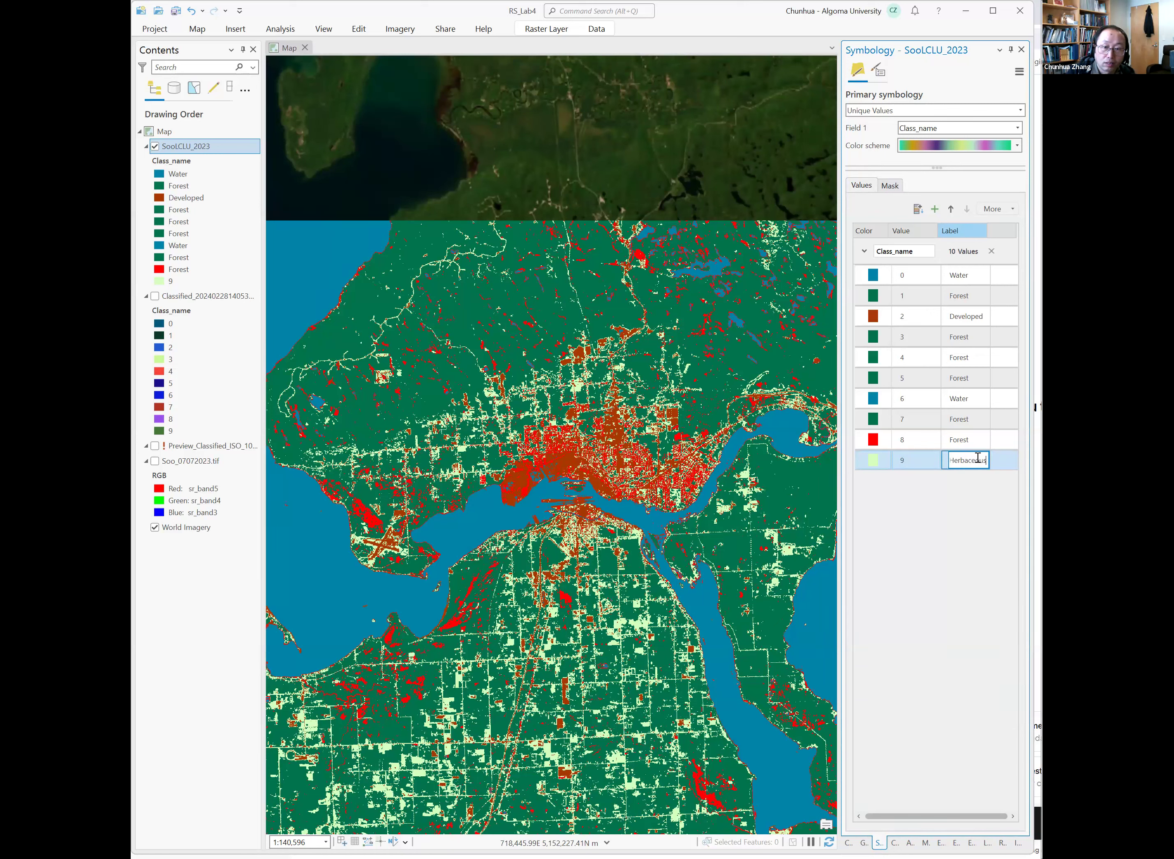
pyautogui.press('Return')
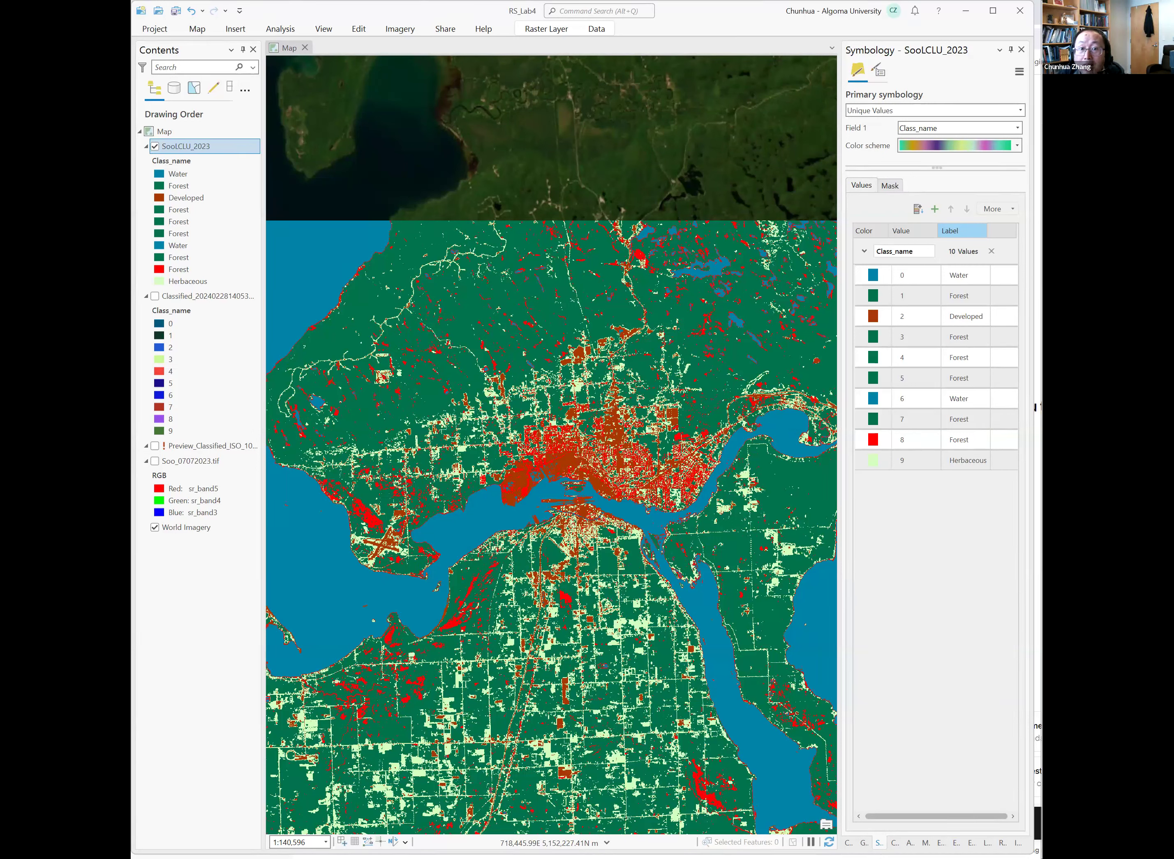
# Return to the Image Classification Wizard and advance to the Assign Classes page.
pyautogui.click(978, 442)
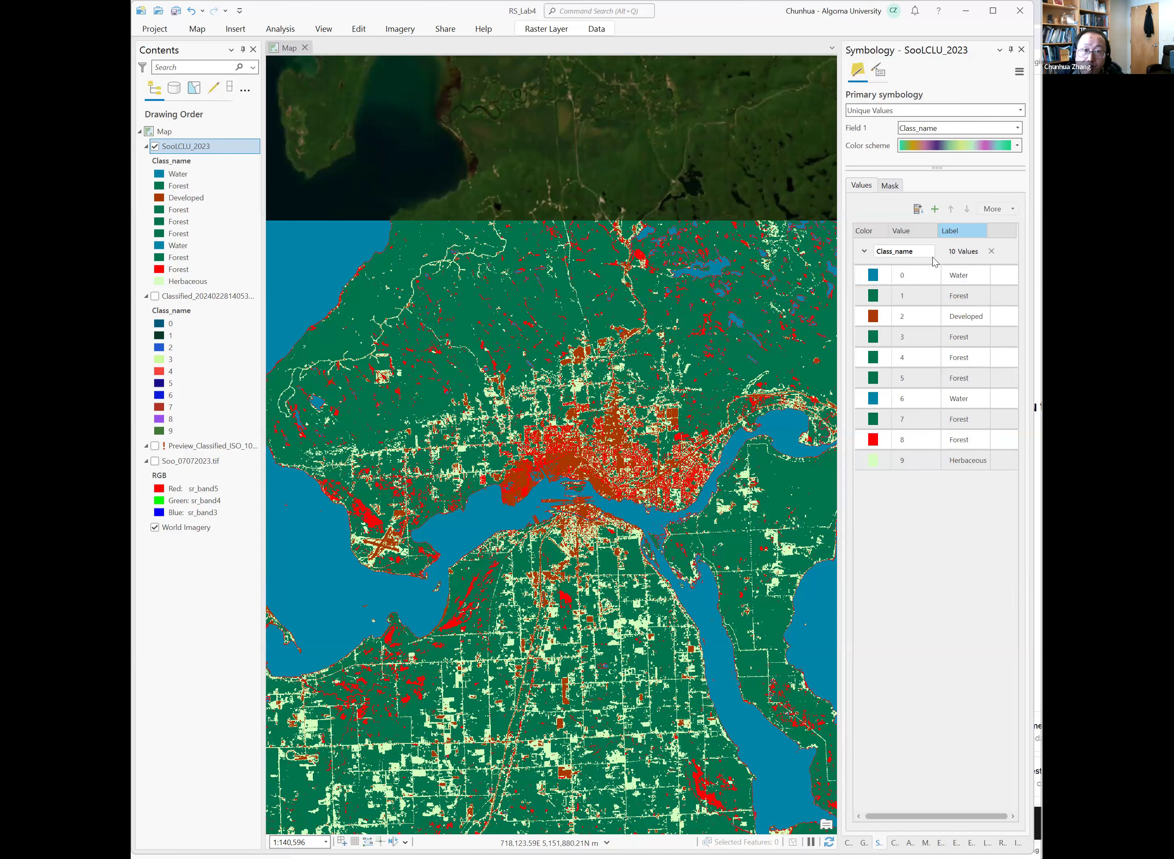
pyautogui.click(1017, 842)
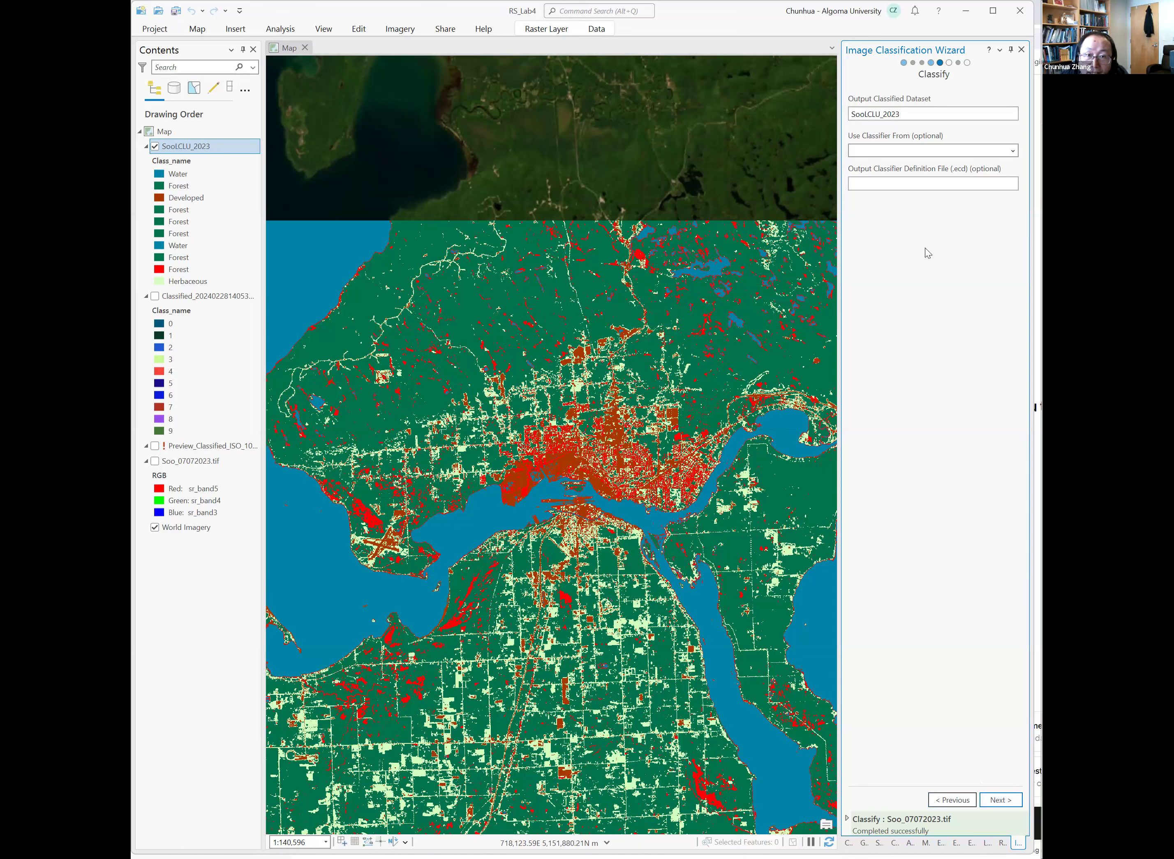
pyautogui.click(1003, 800)
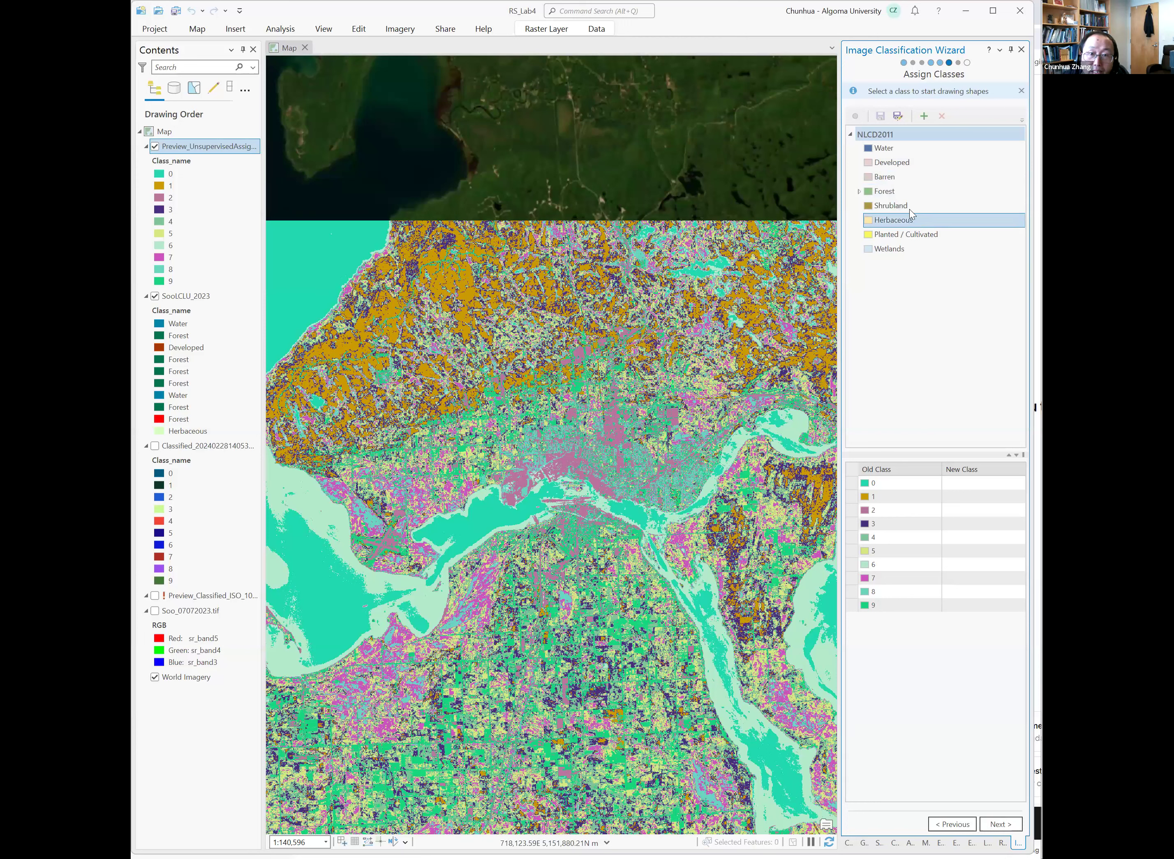
# Remove the Barren, Shrubland, Planted / Cultivated and Wetlands classes from the NLCD2011 schema.
pyautogui.click(910, 176)
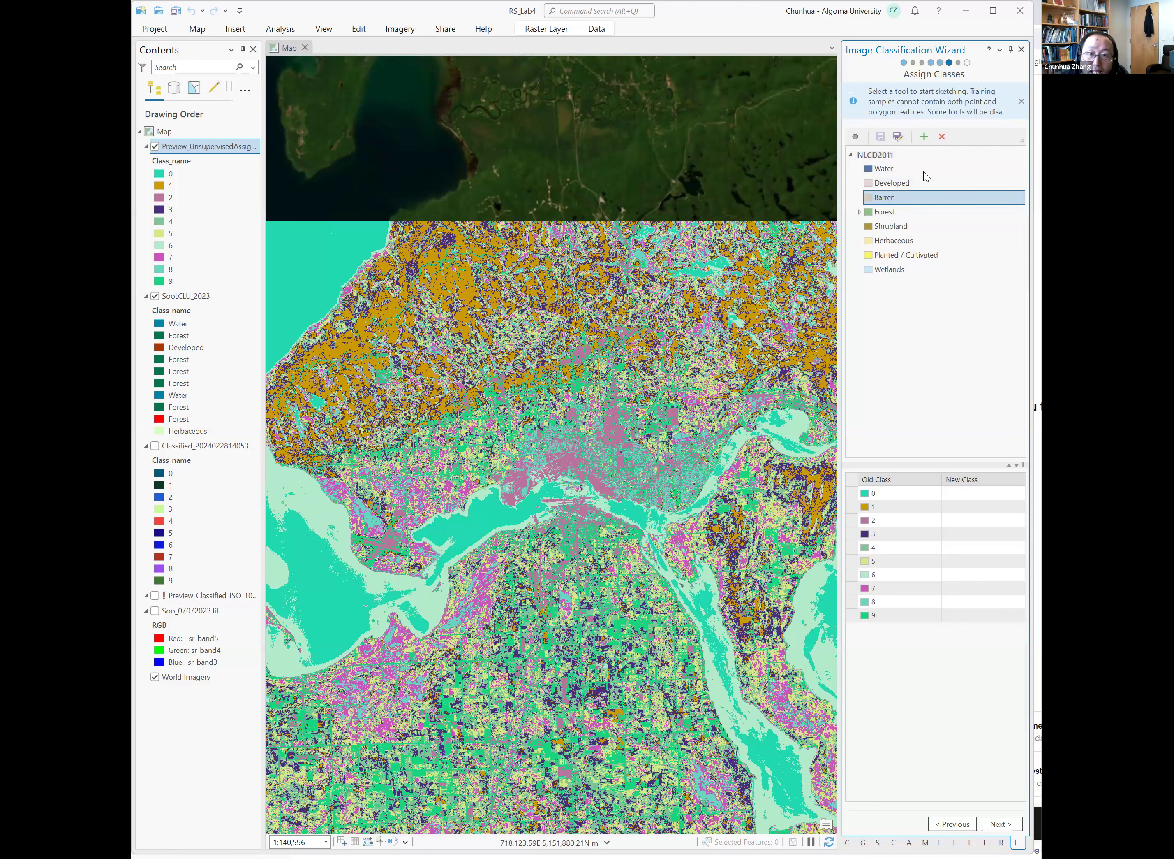
pyautogui.click(940, 139)
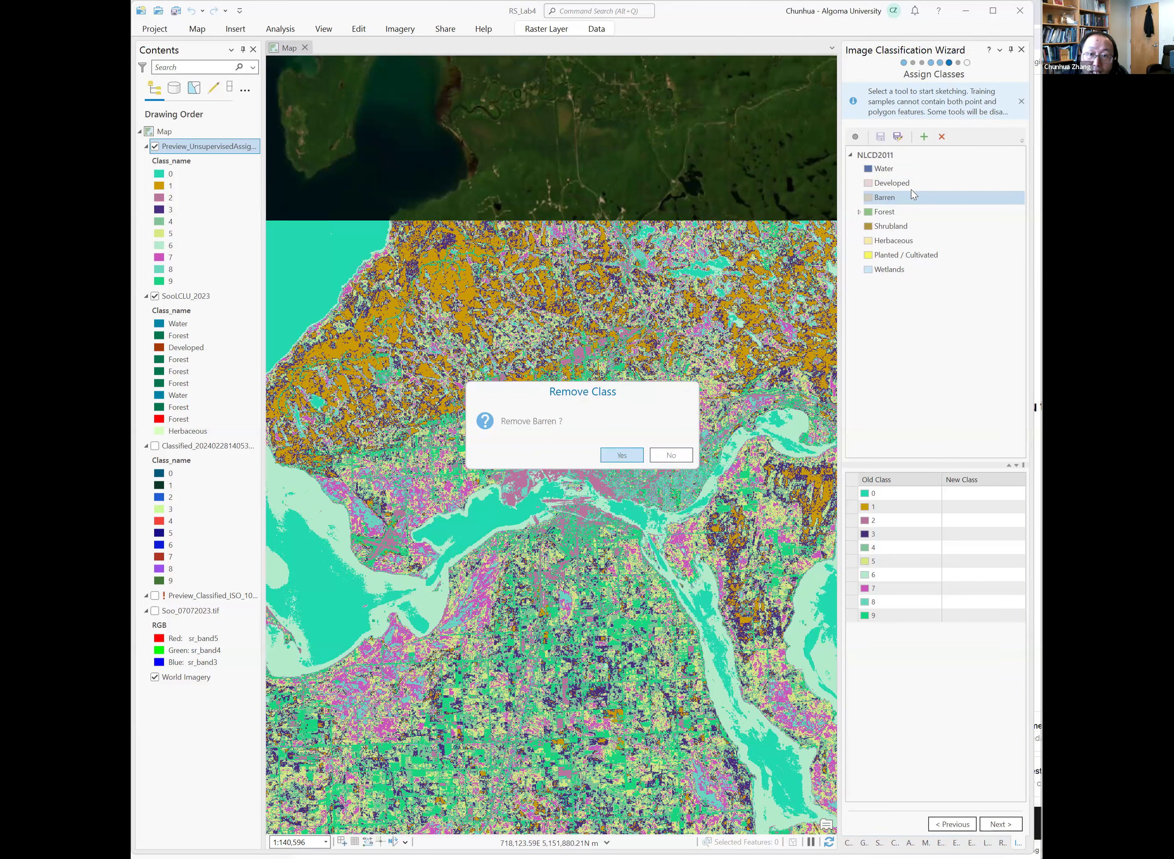
pyautogui.press('Return')
pyautogui.click(902, 213)
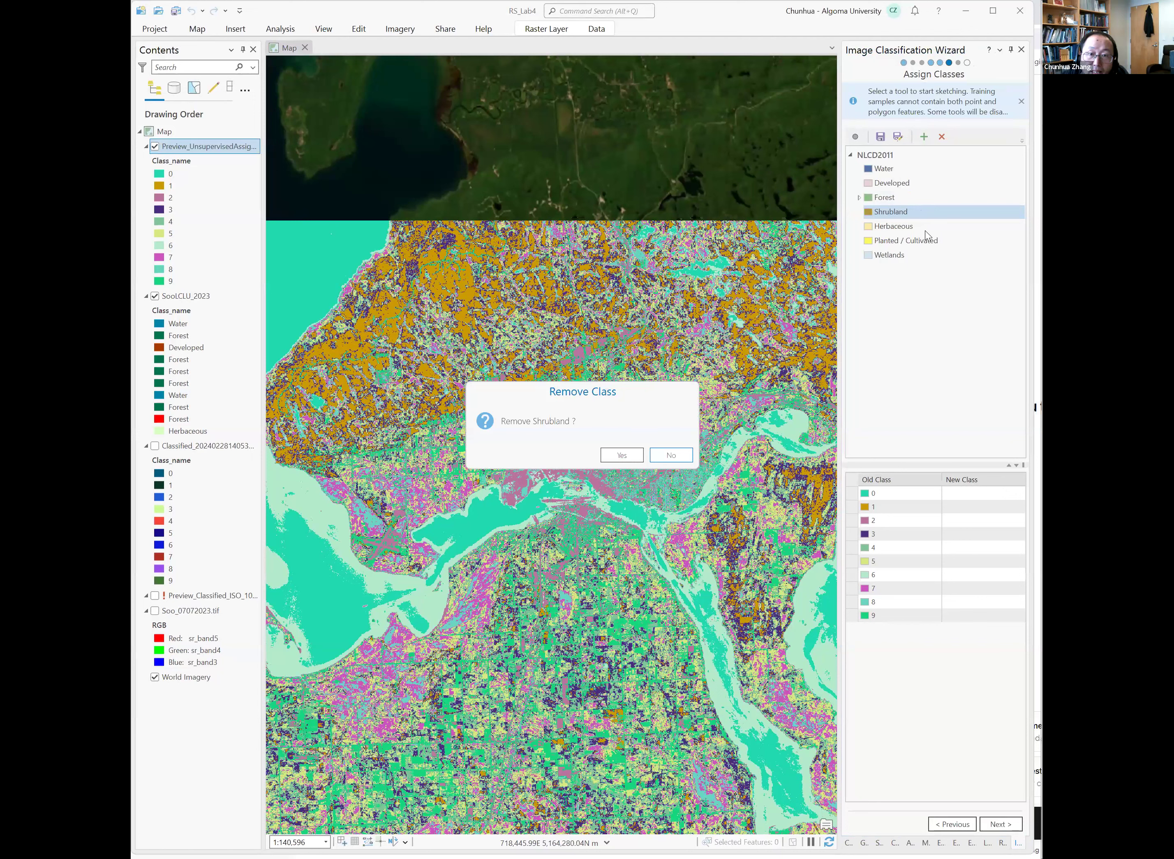
pyautogui.click(925, 231)
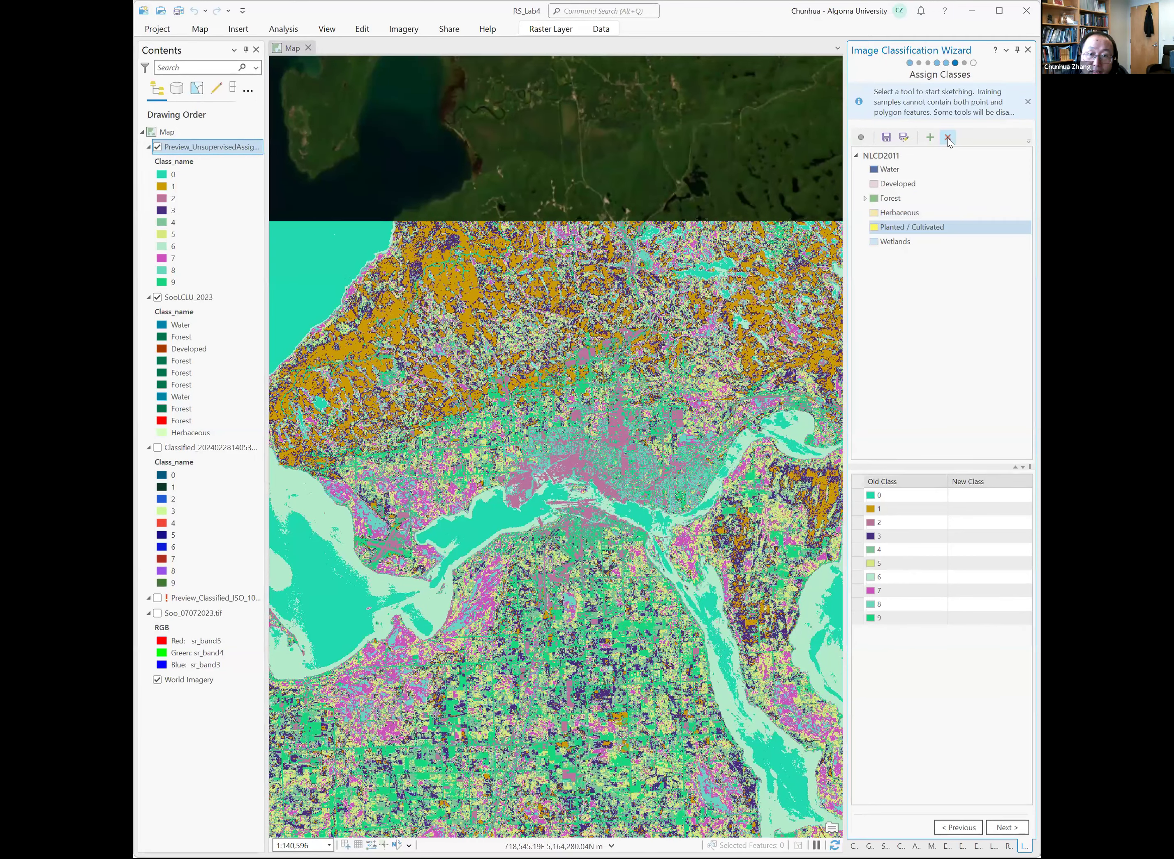
pyautogui.click(949, 139)
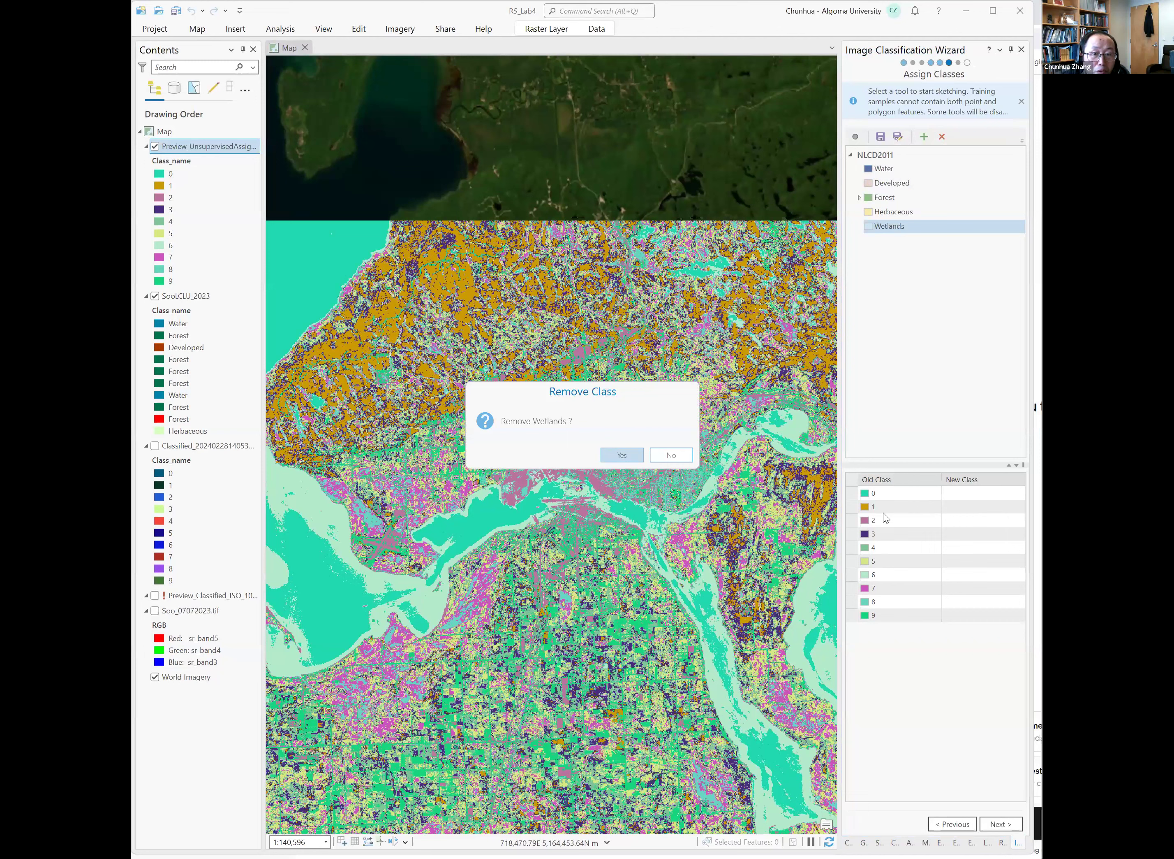
pyautogui.press('Return')
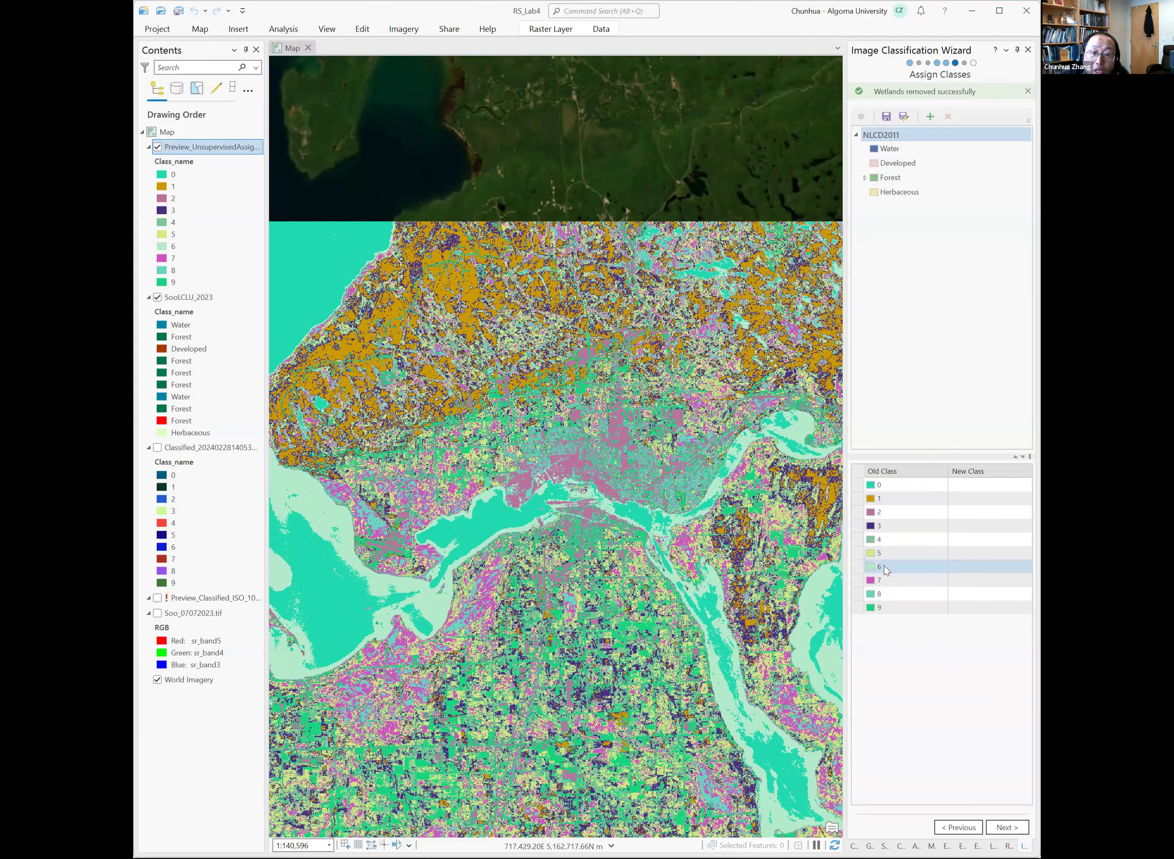
# Assign old classes 0 and 6 to the Water class by picking their pixels on the map.
pyautogui.click(857, 489)
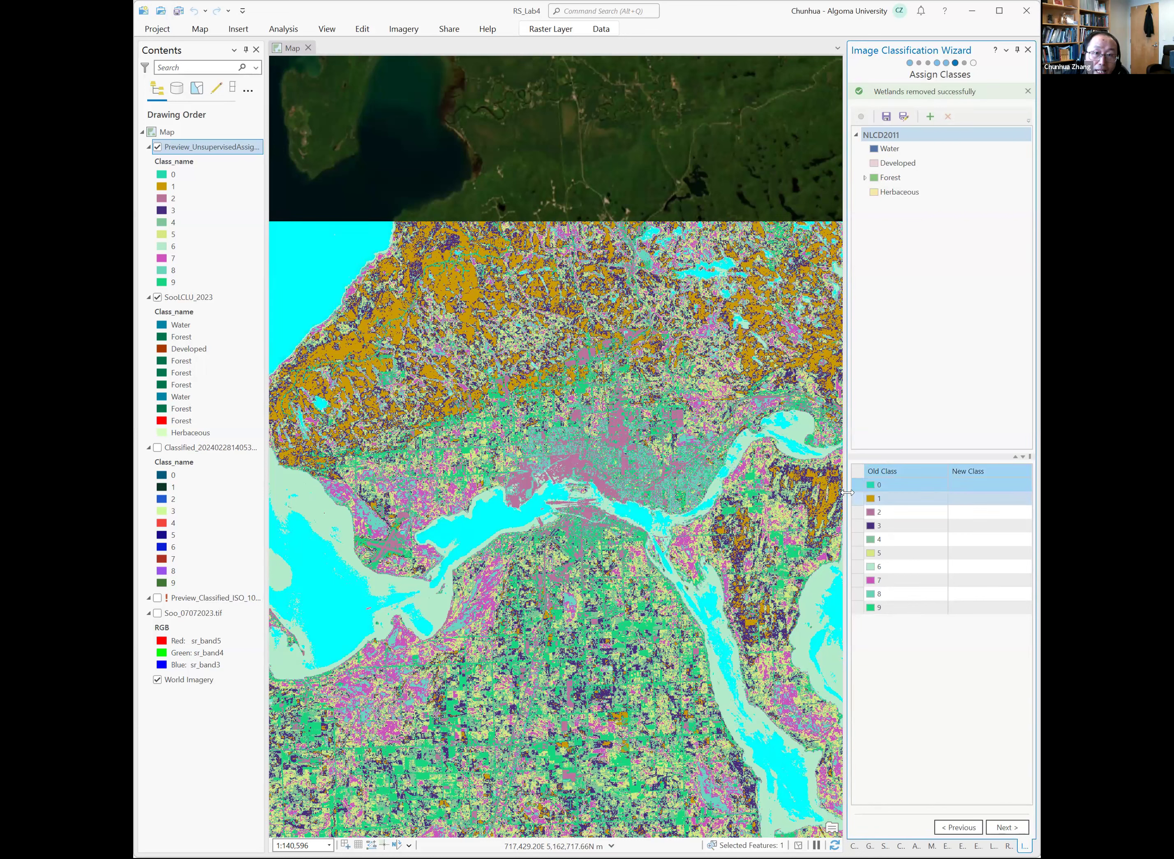
pyautogui.click(882, 148)
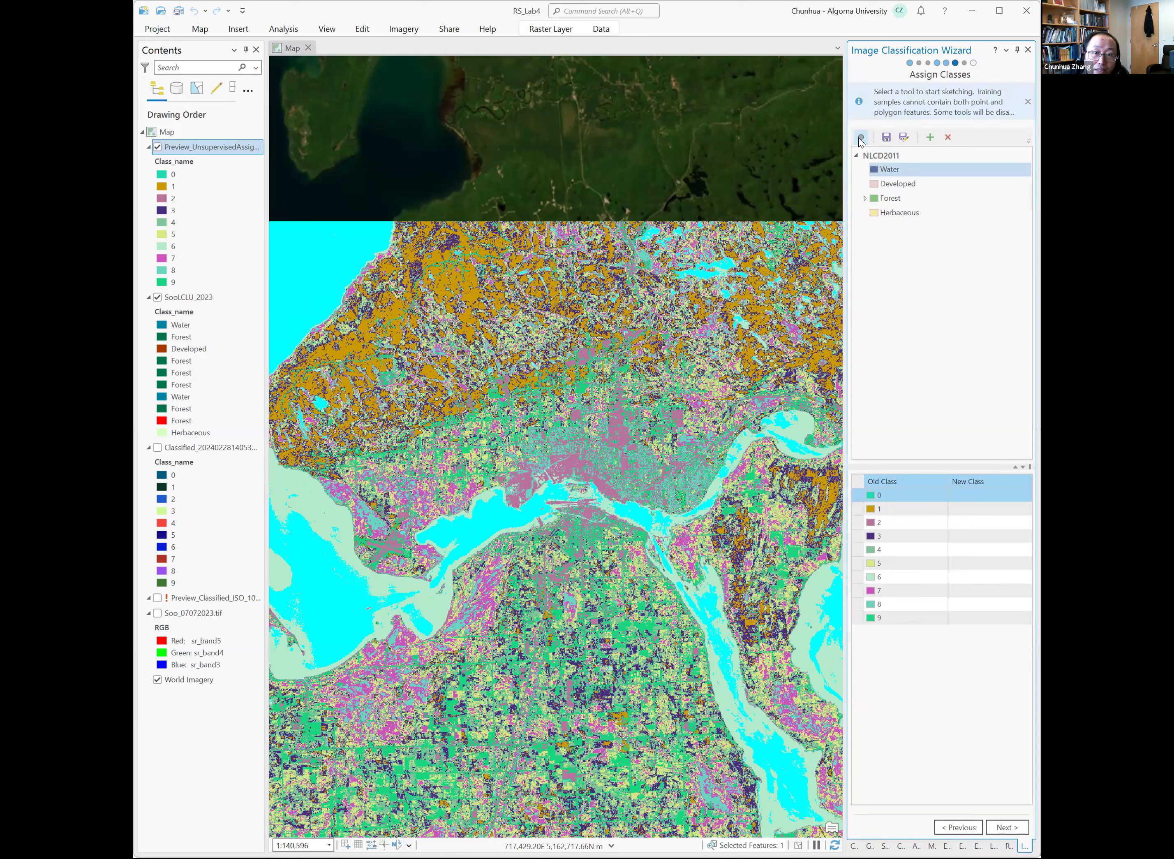
pyautogui.click(861, 138)
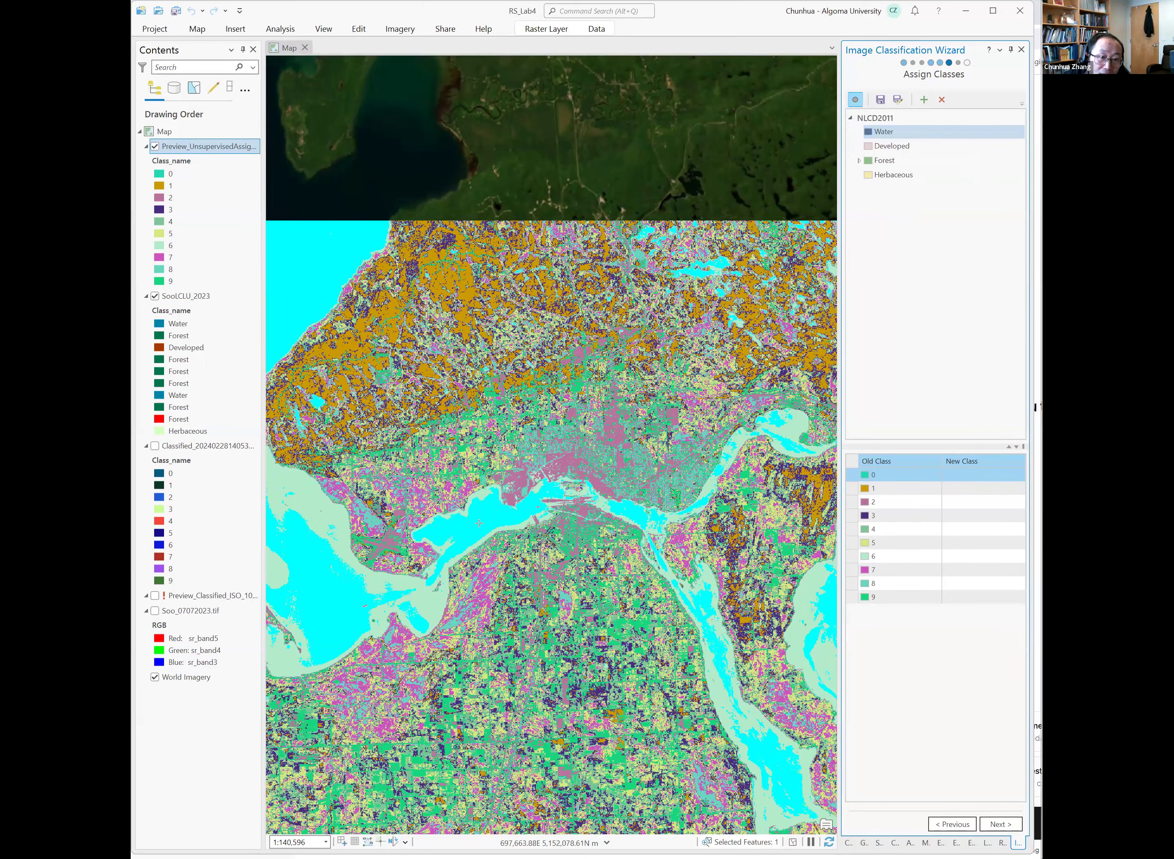
pyautogui.click(479, 522)
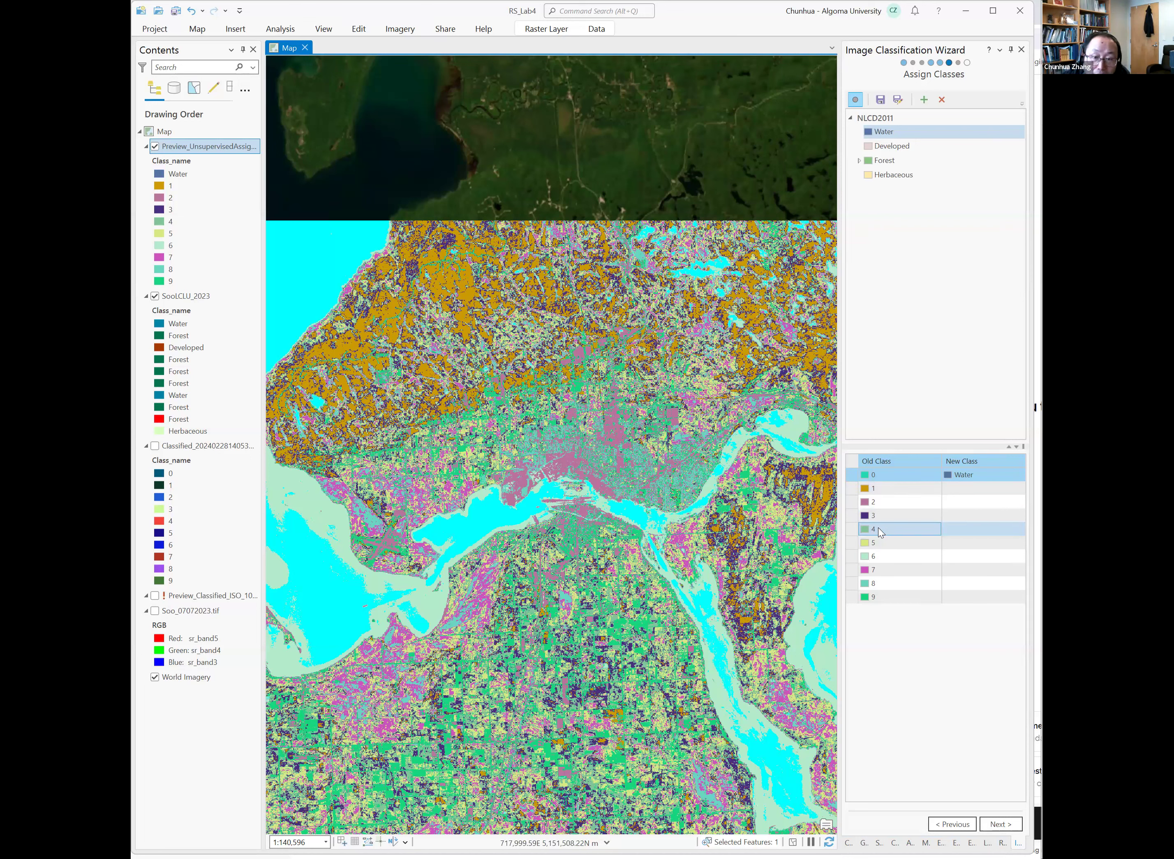
pyautogui.click(857, 560)
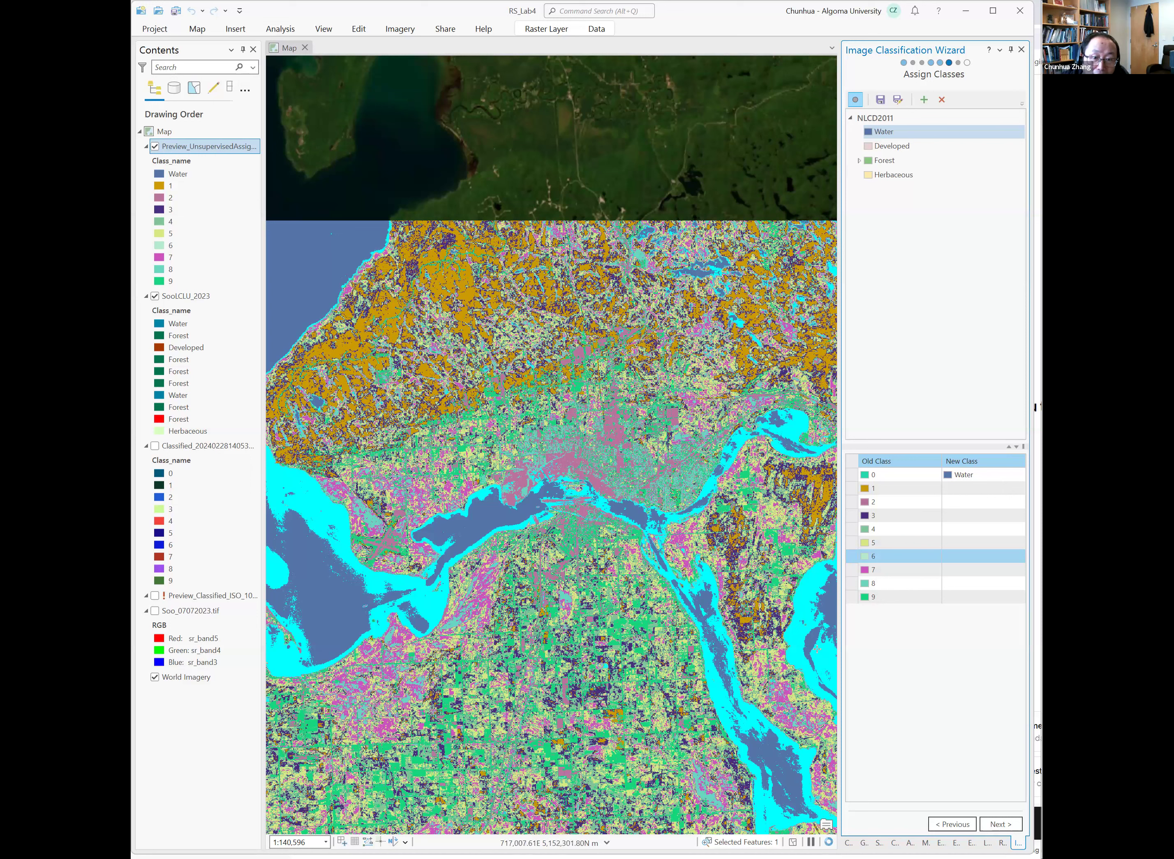
pyautogui.click(809, 592)
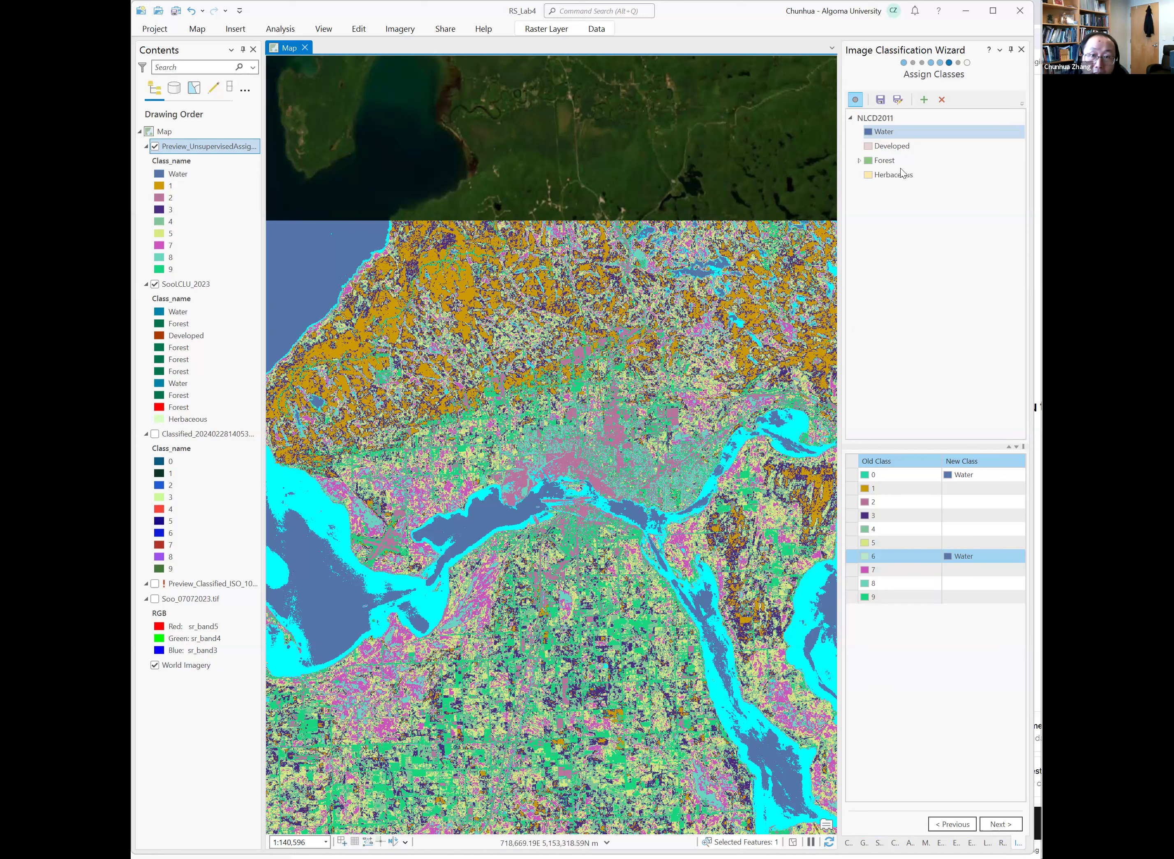
# Assign old classes 2 and 9 to the Developed class.
pyautogui.click(907, 146)
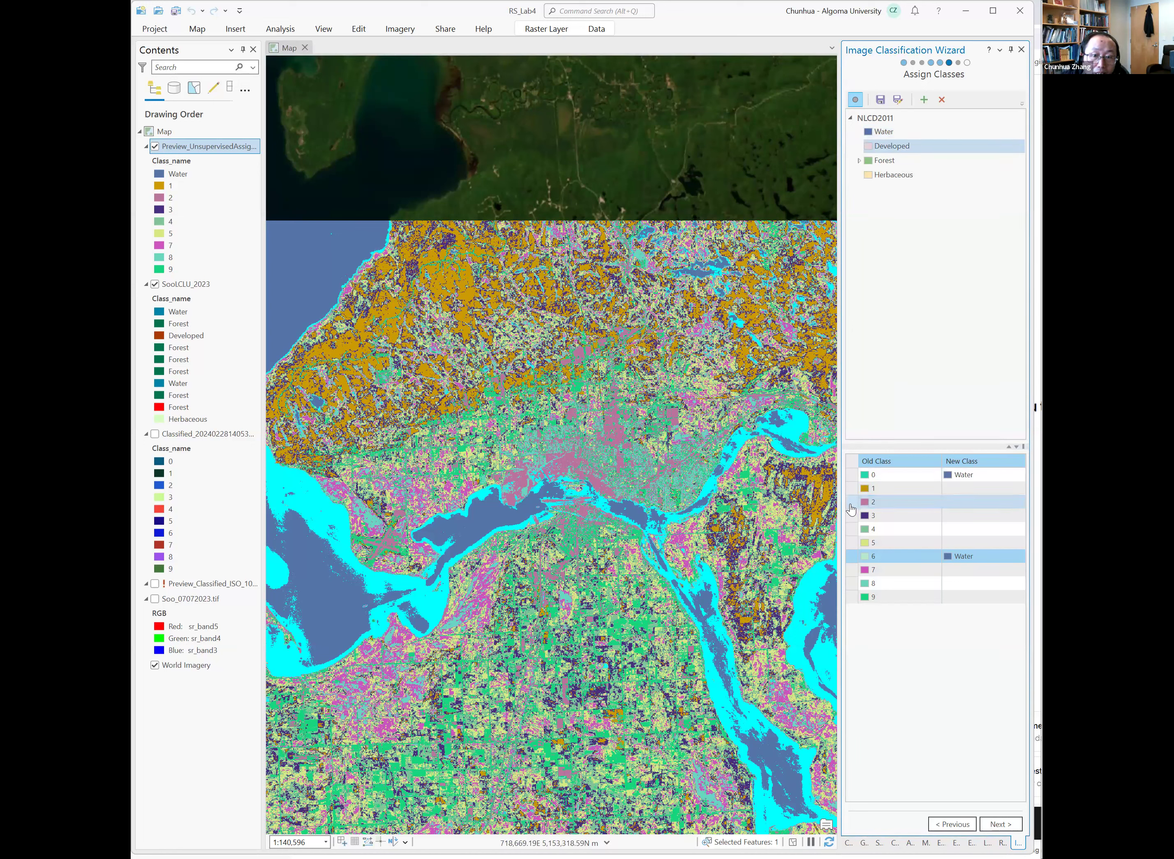
pyautogui.click(852, 509)
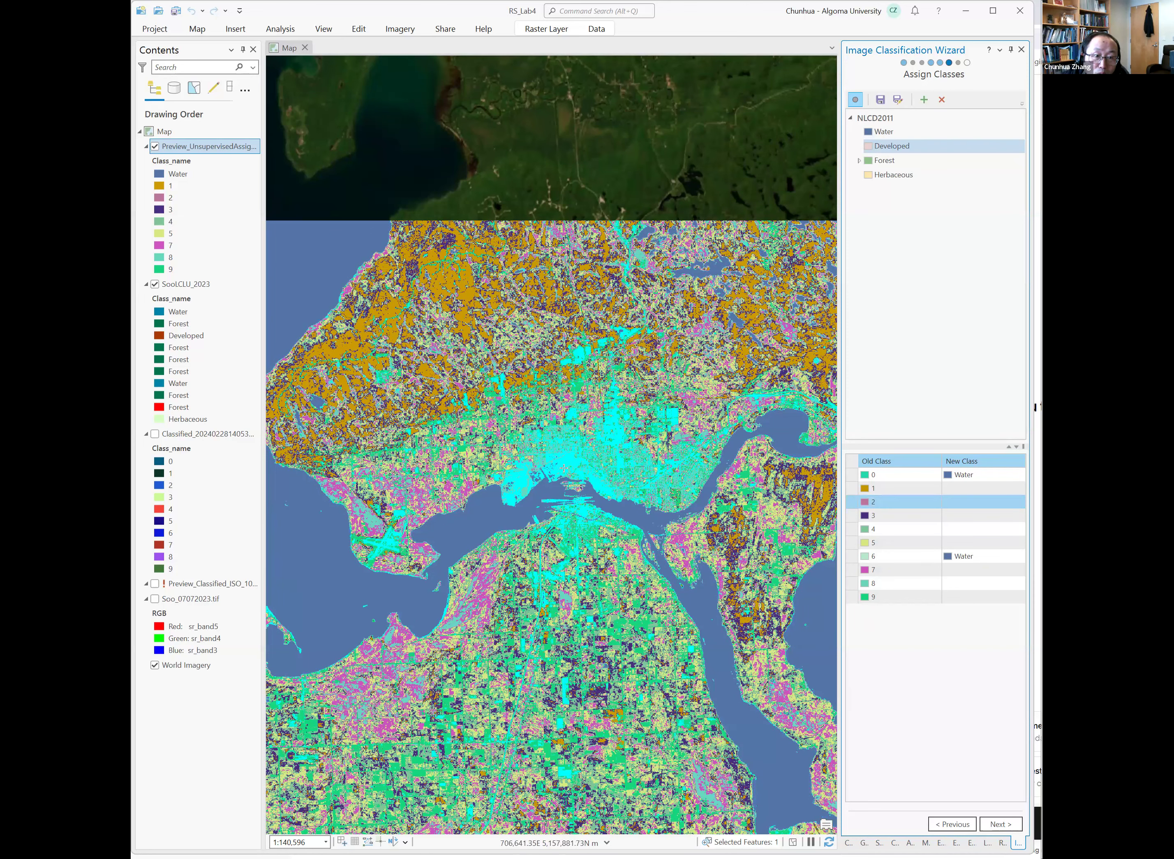
pyautogui.scroll(4, 600, 456)
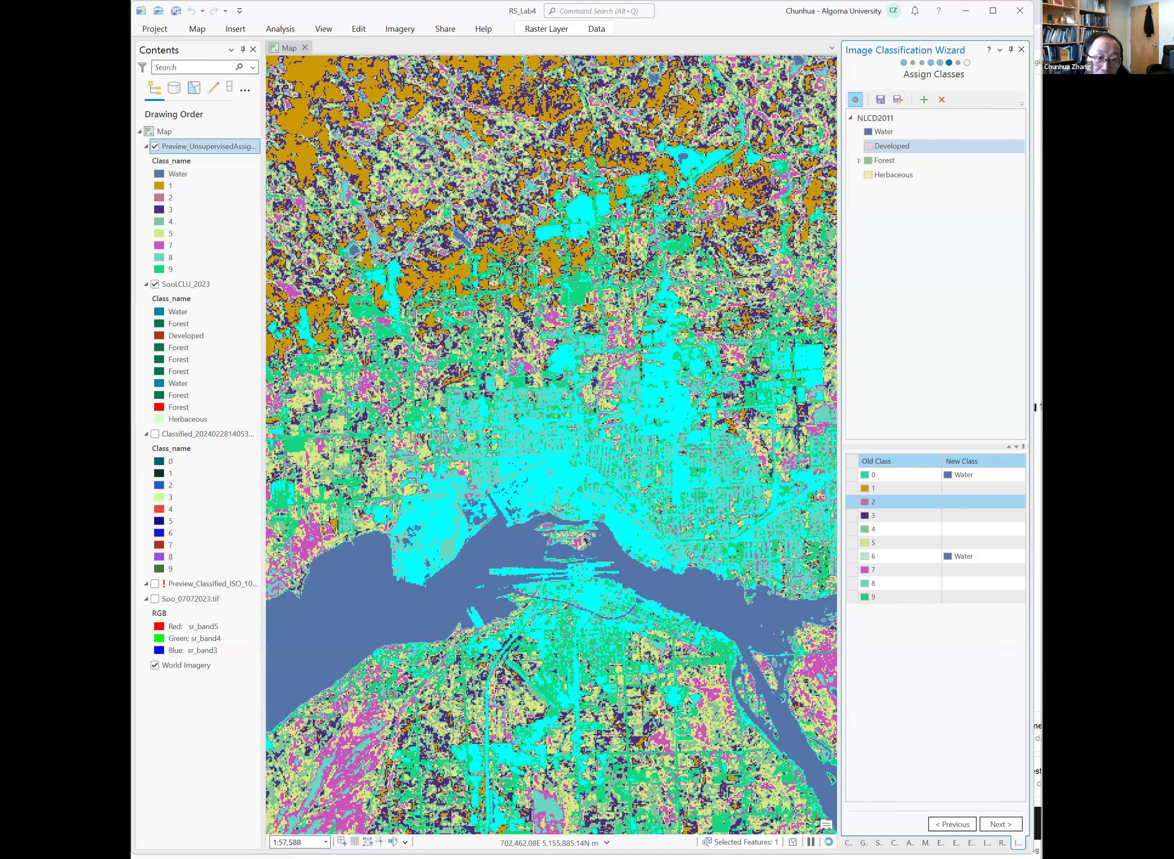
pyautogui.click(550, 472)
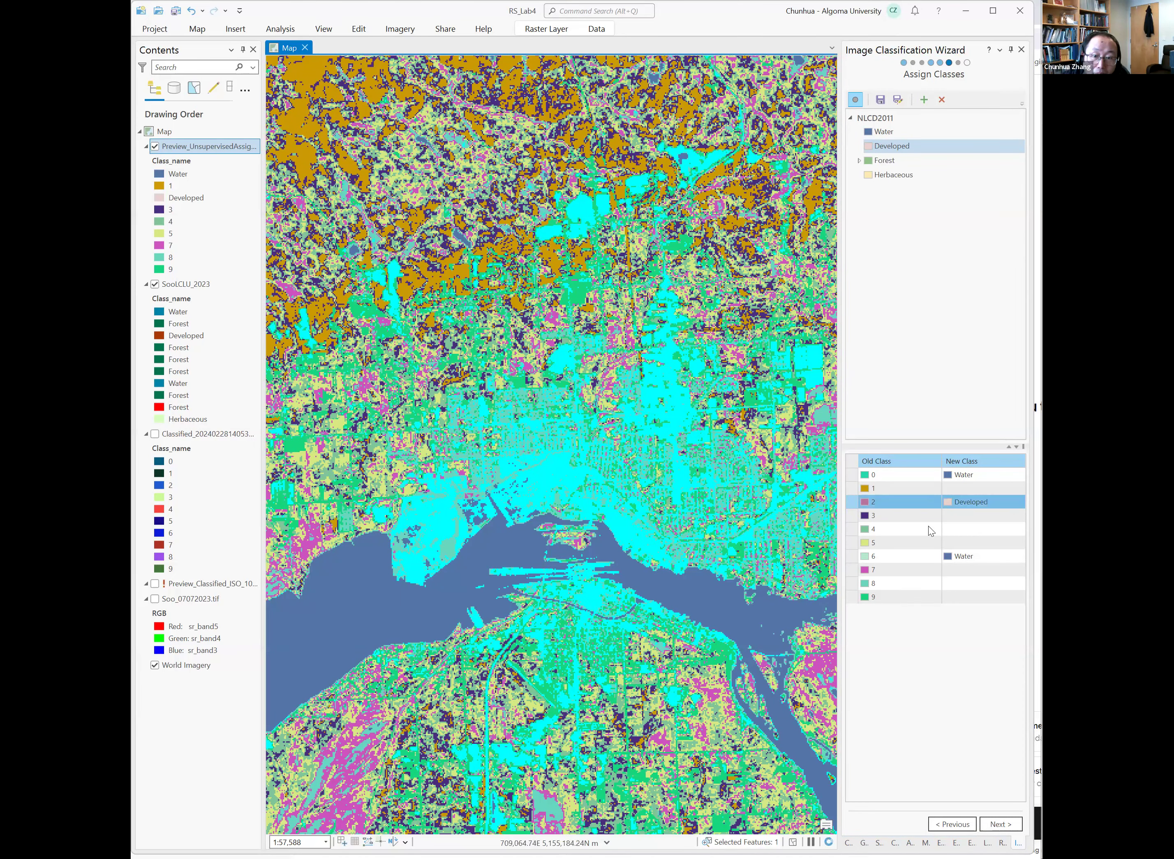
pyautogui.click(891, 596)
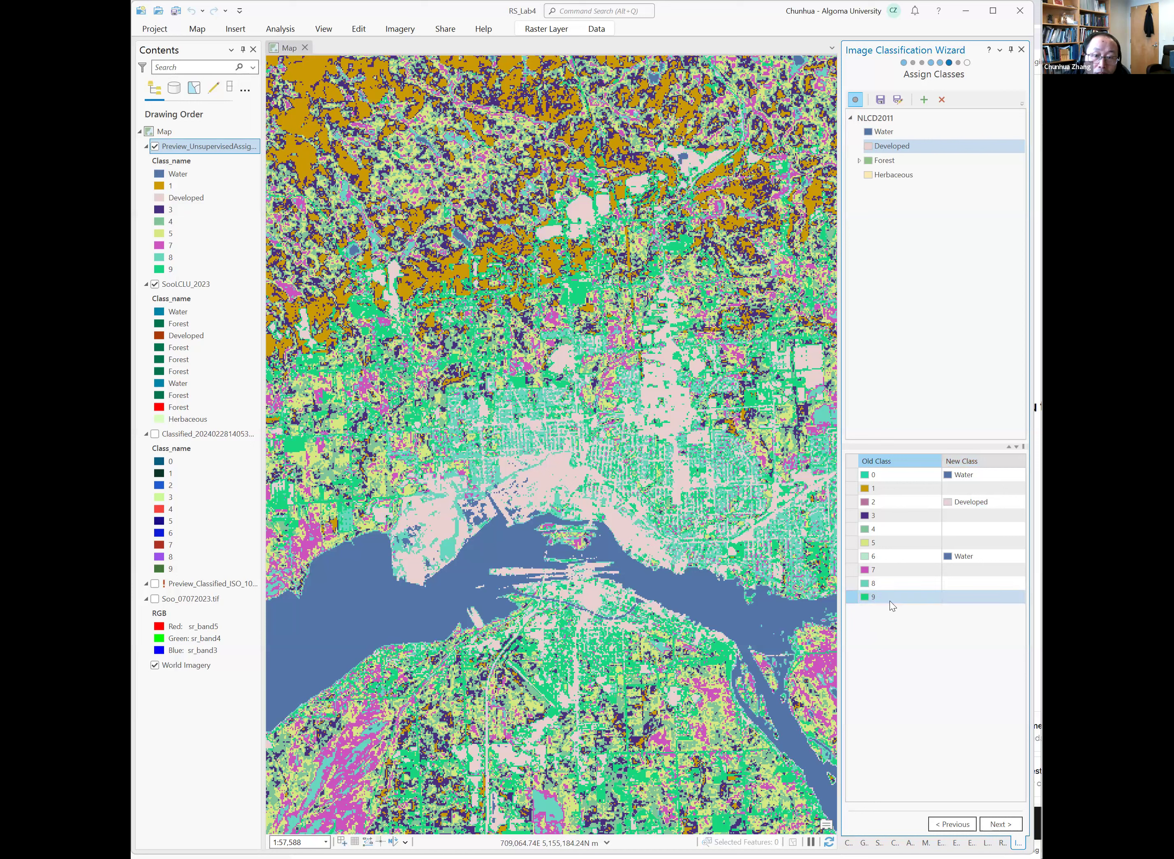
pyautogui.click(850, 602)
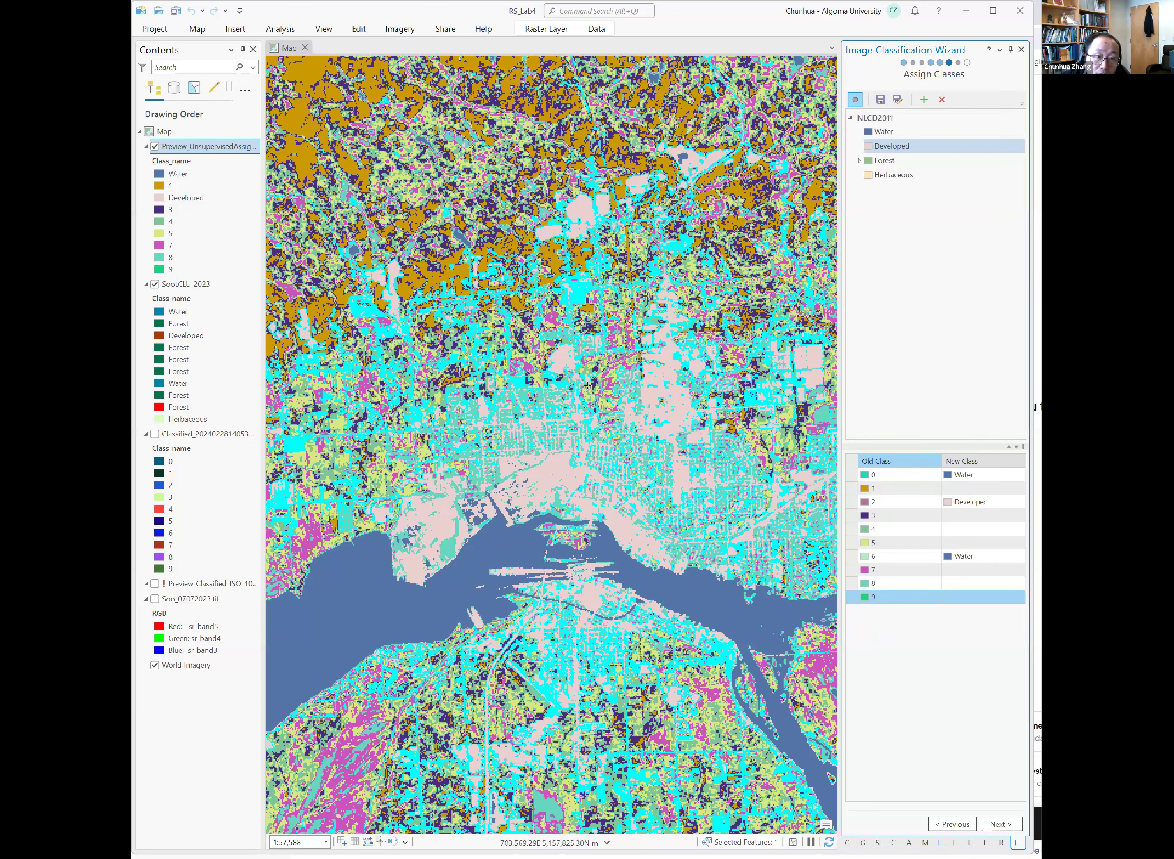
pyautogui.click(580, 302)
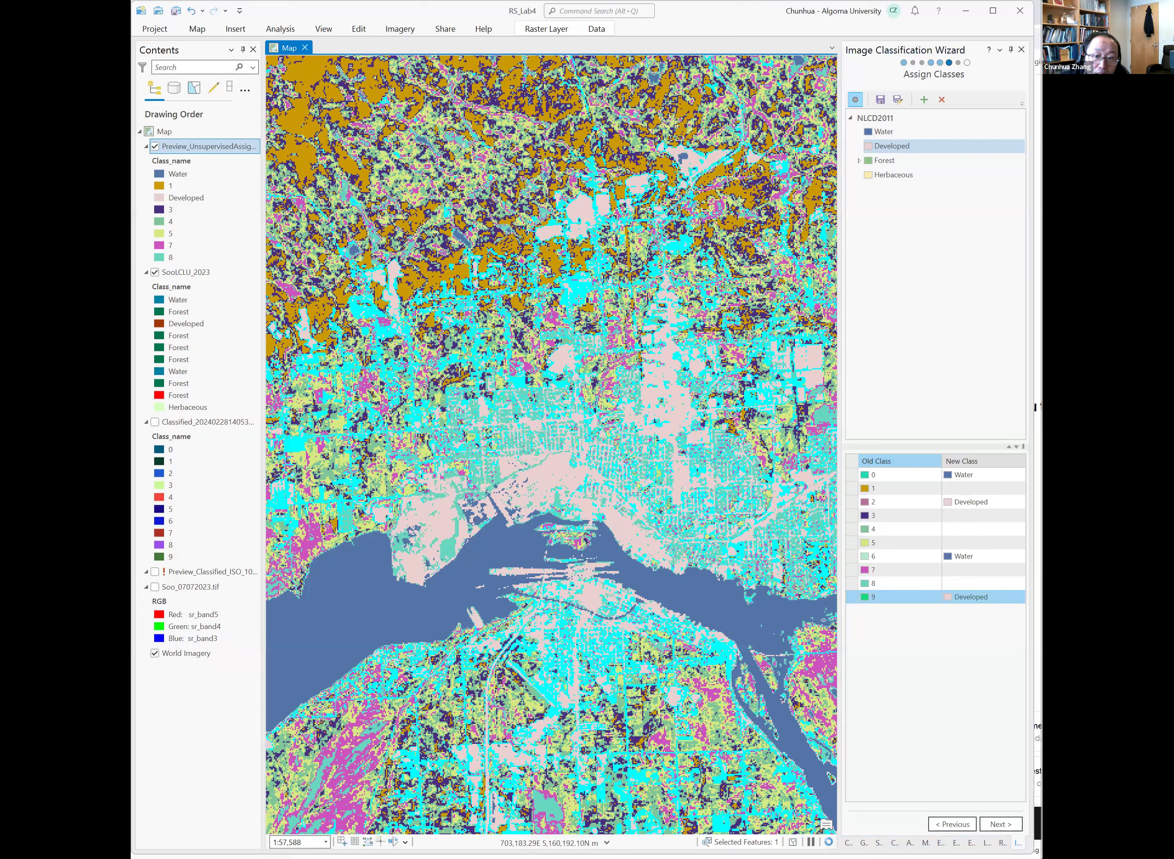
# Inspect old classes 1, 3, 5, 7 and 8 on the map, then assign class 8 to Forest.
pyautogui.click(879, 516)
pyautogui.click(877, 487)
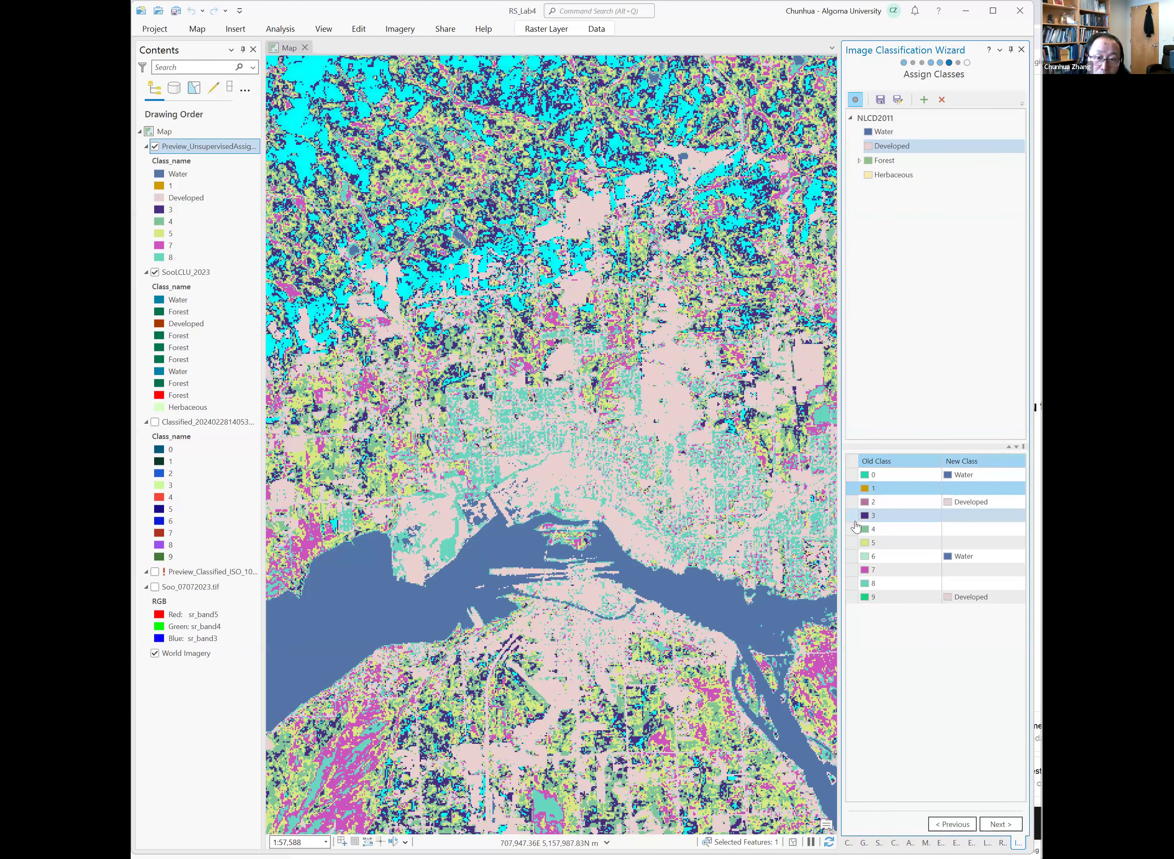
pyautogui.click(854, 521)
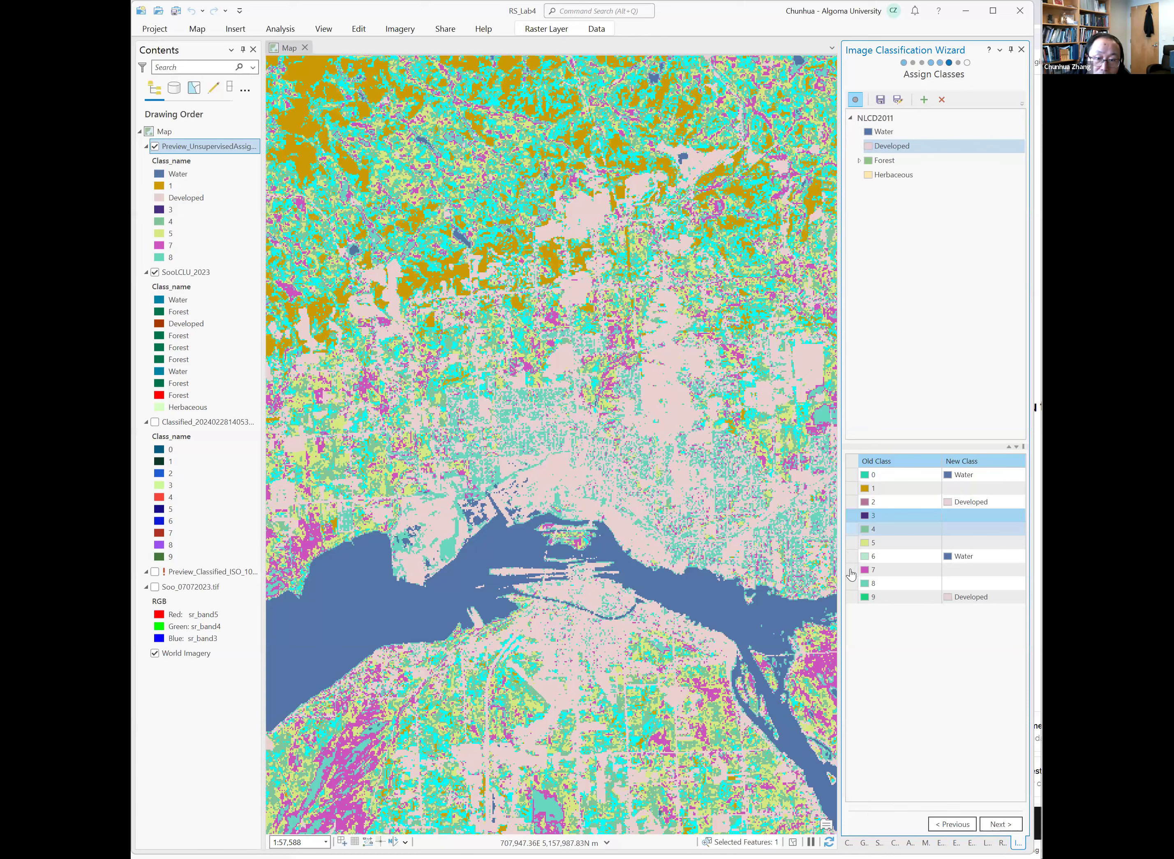
pyautogui.click(851, 543)
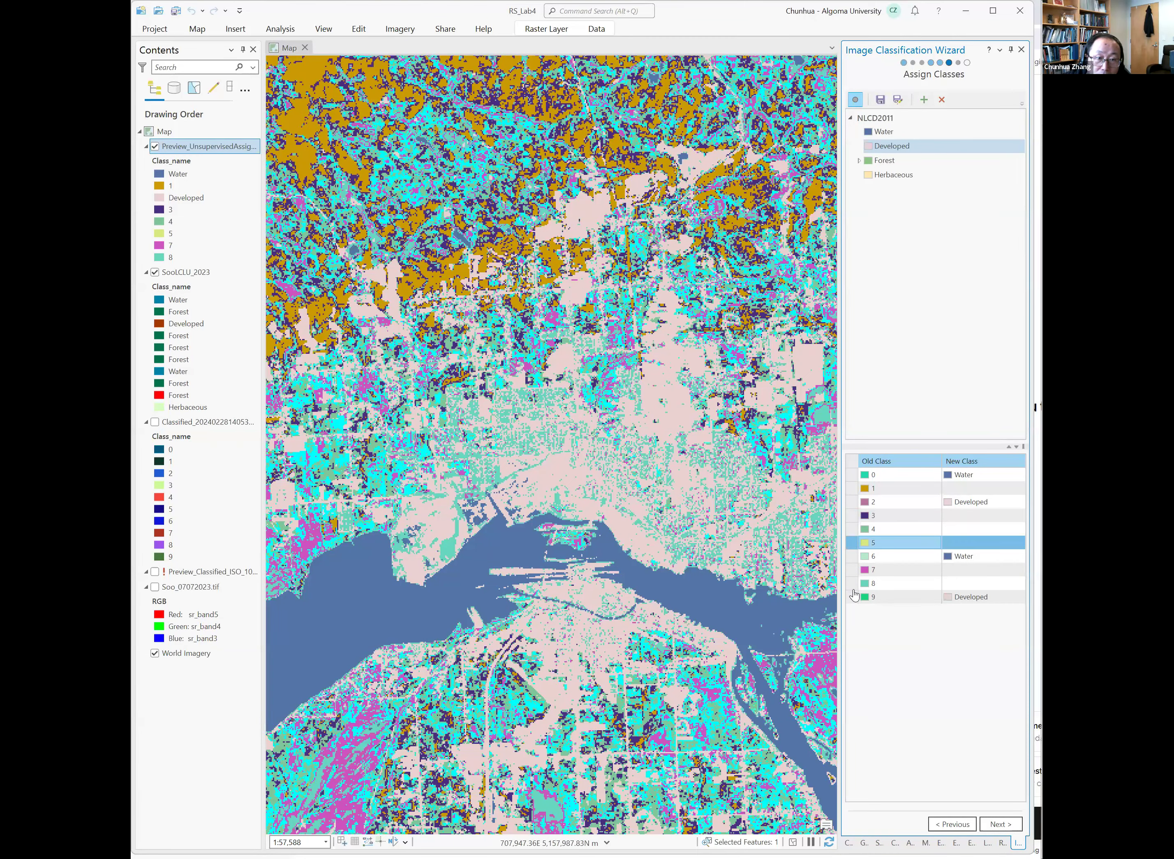
pyautogui.click(852, 570)
pyautogui.click(852, 583)
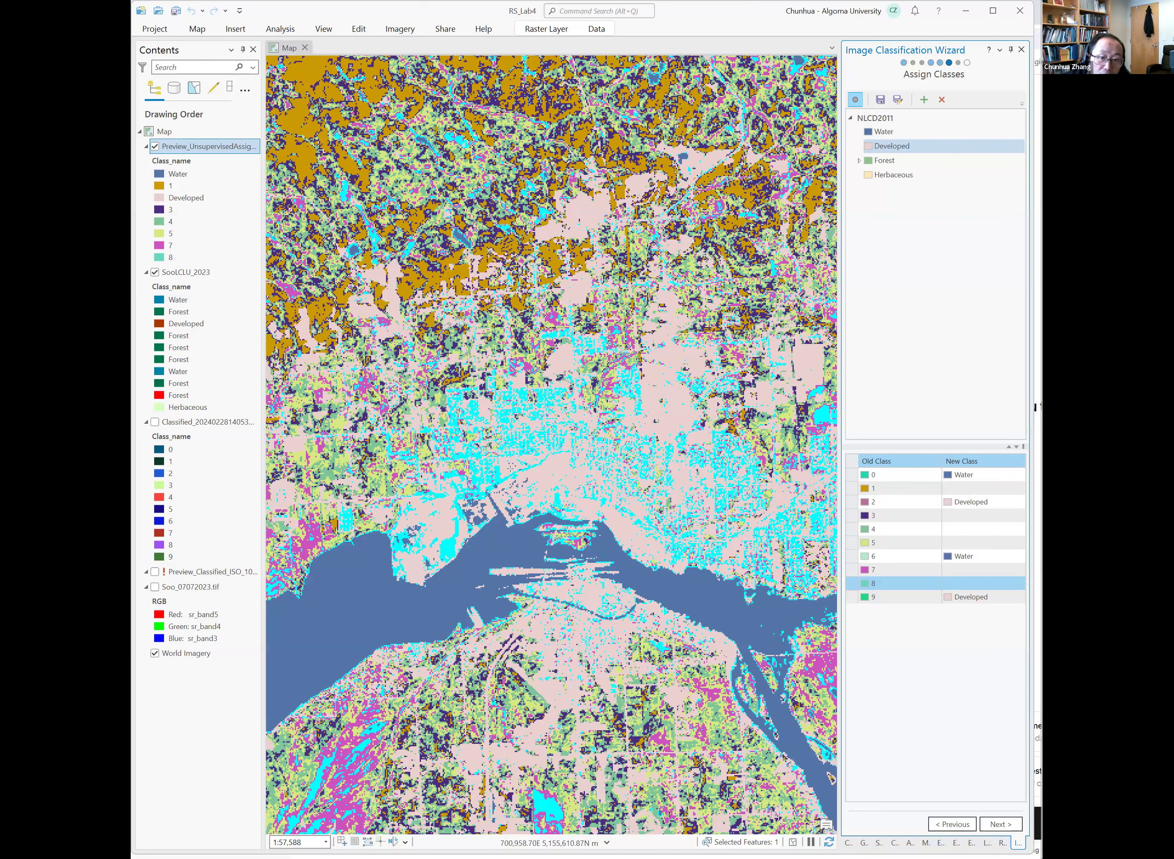
pyautogui.scroll(3, 510, 468)
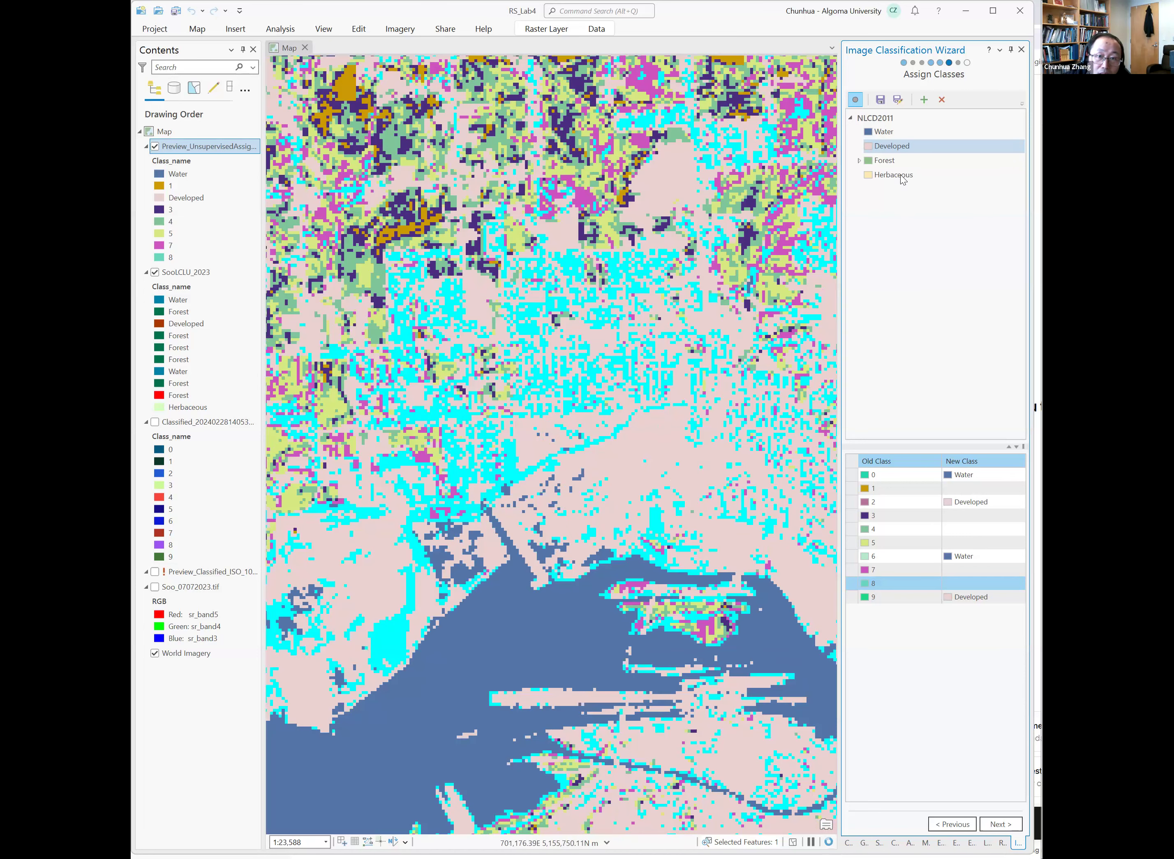
pyautogui.click(896, 160)
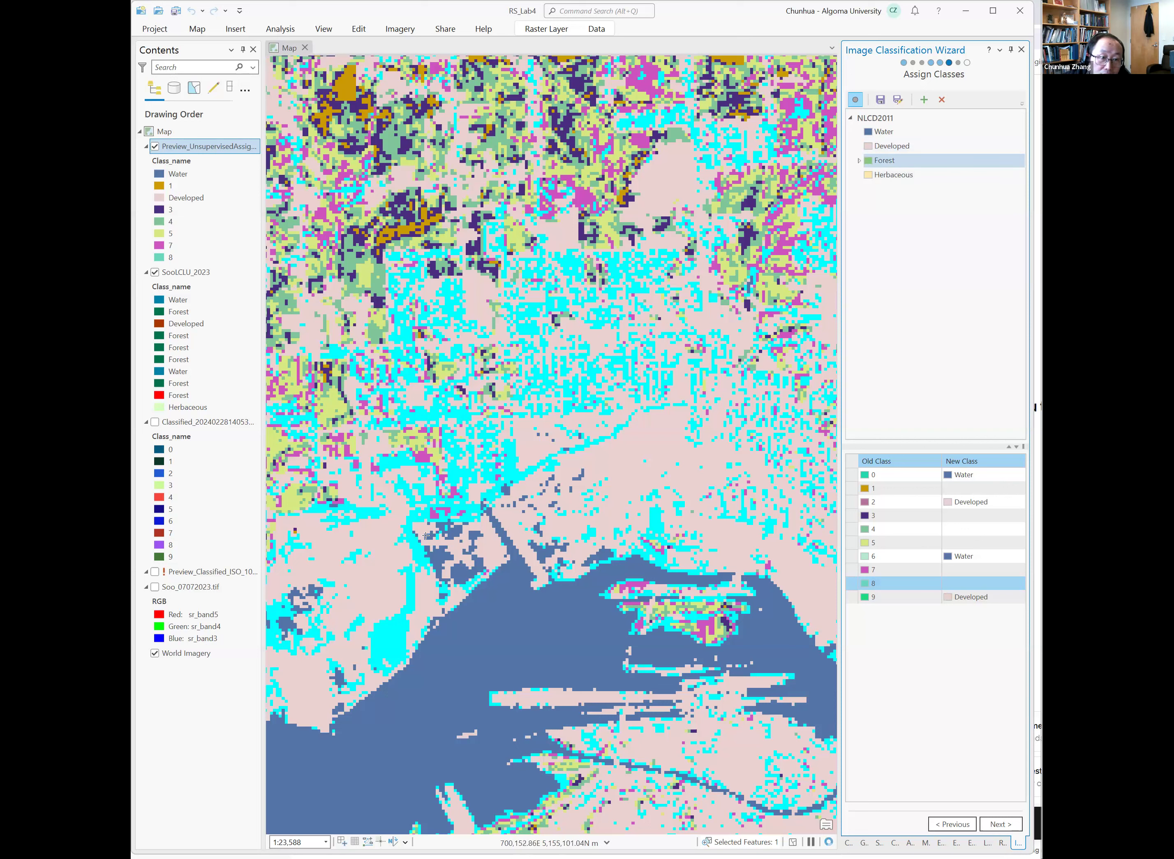
pyautogui.click(409, 587)
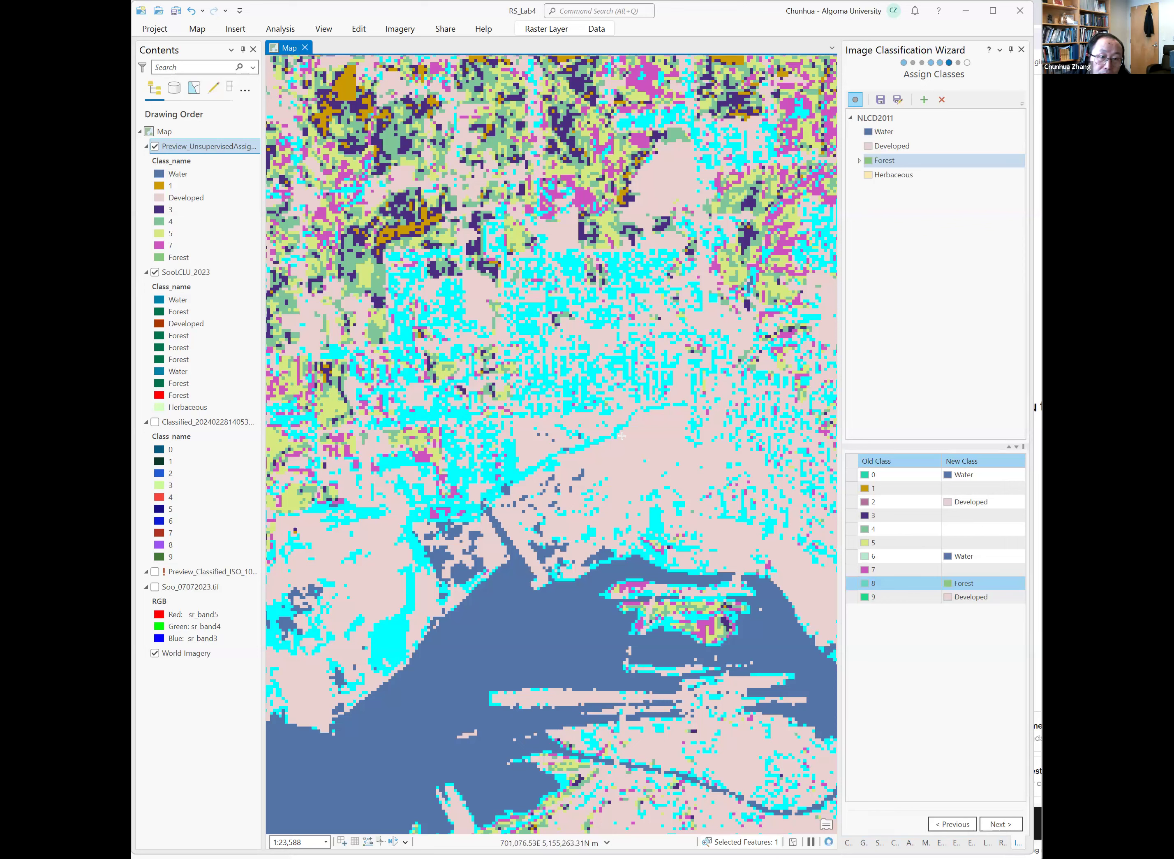
# Assign old classes 7, 5, 4 and 3 to the Forest class.
pyautogui.click(854, 574)
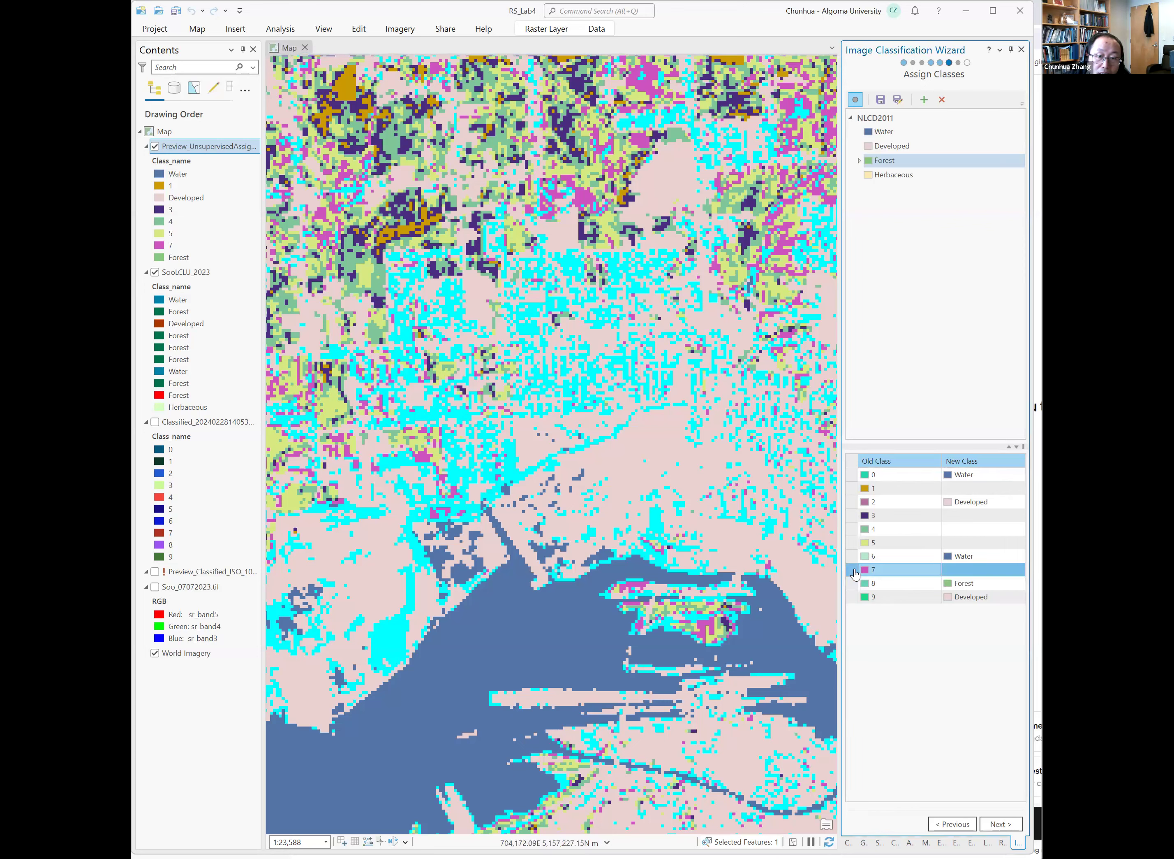
pyautogui.click(585, 197)
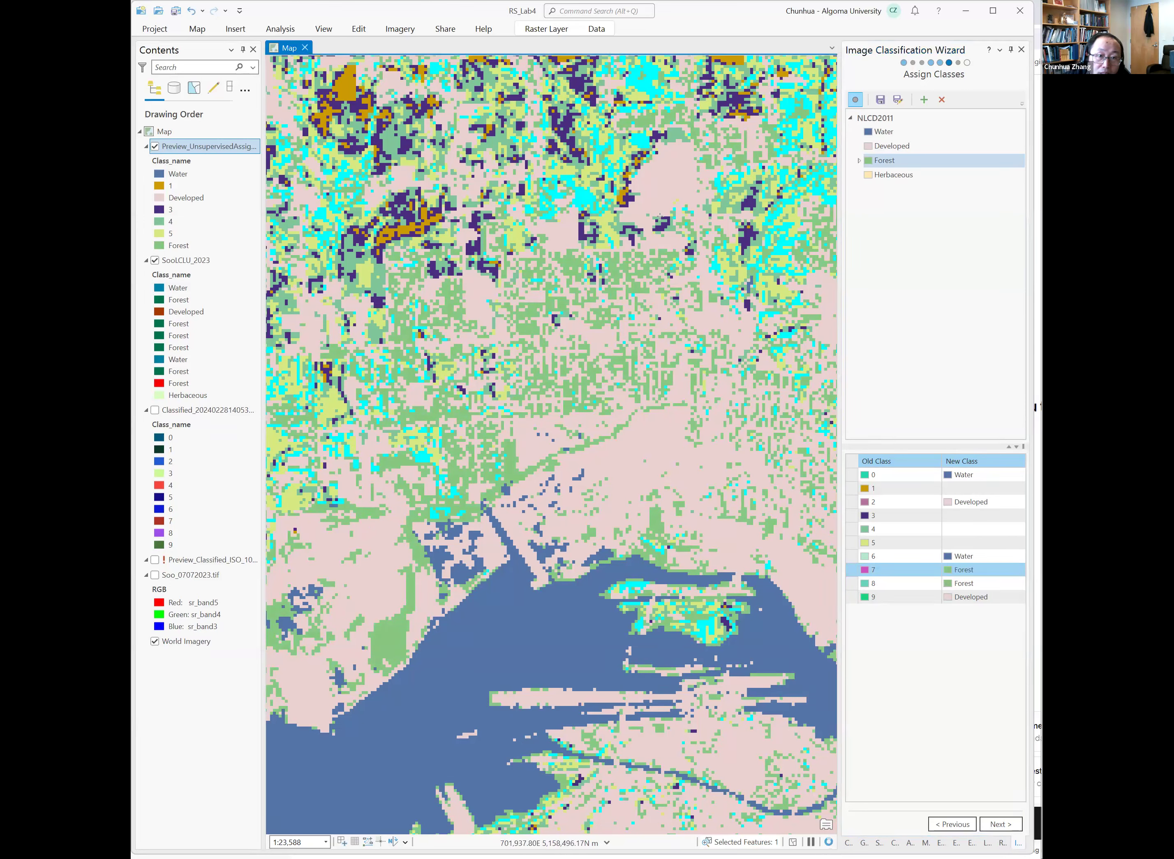
pyautogui.click(854, 546)
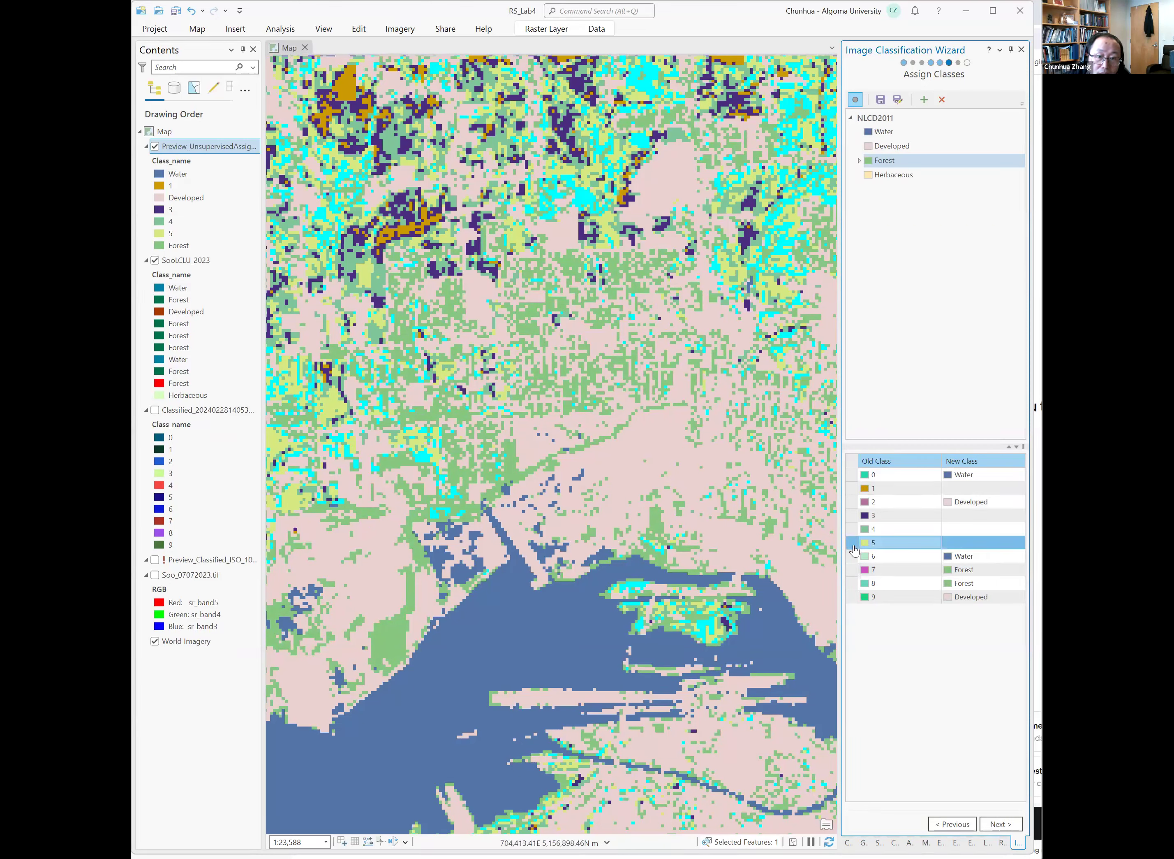
pyautogui.click(605, 224)
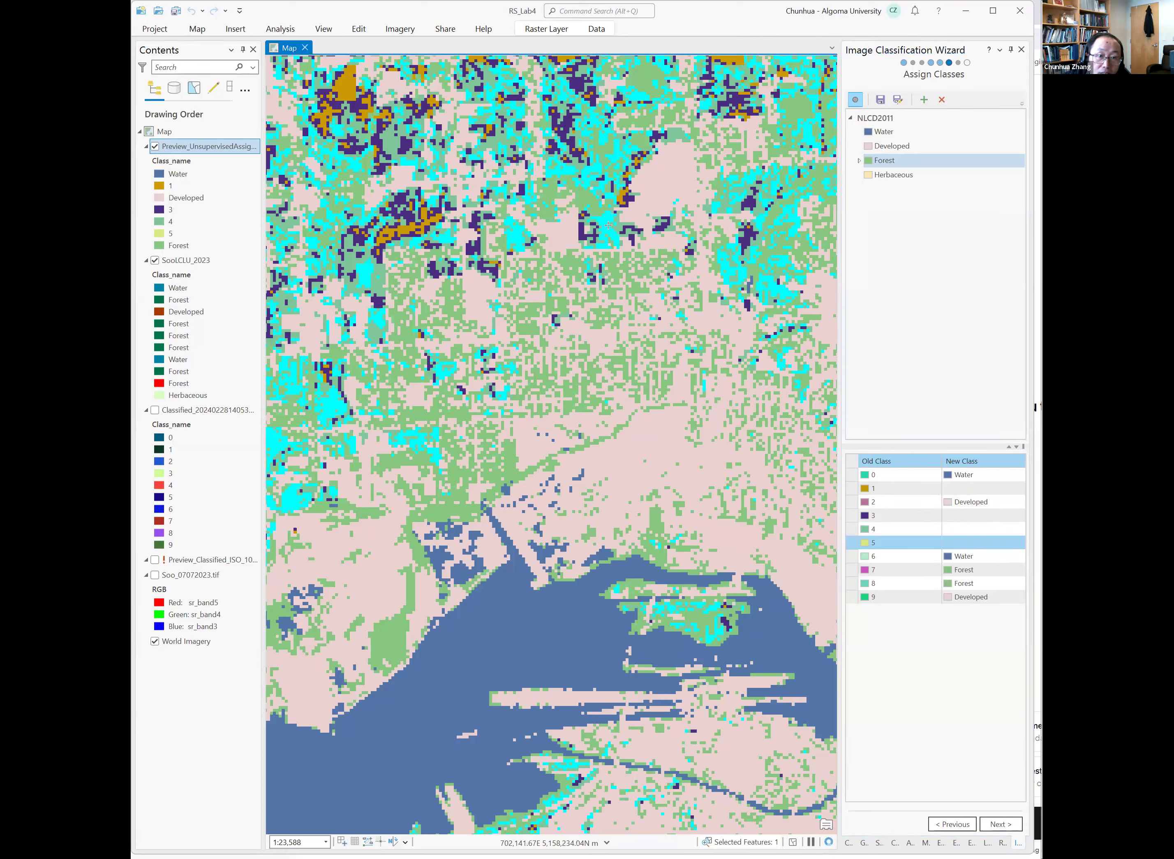
pyautogui.click(852, 529)
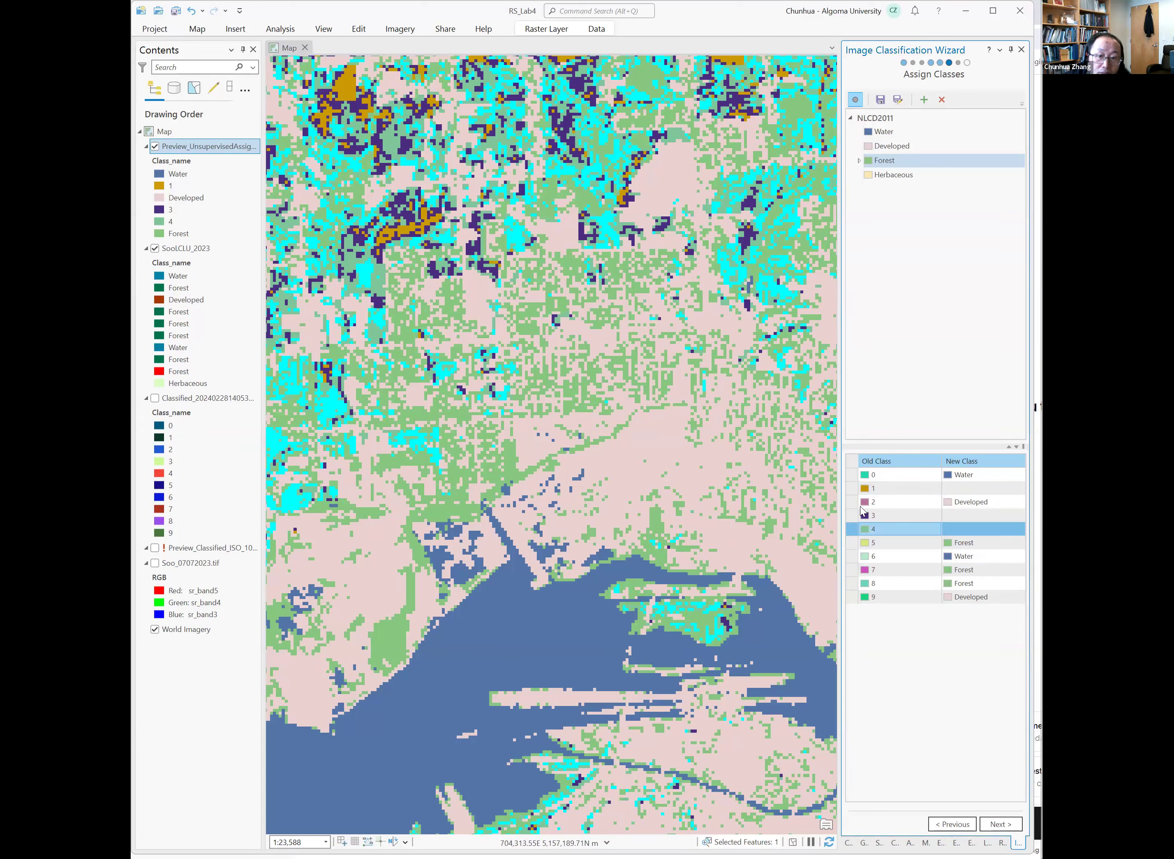
pyautogui.click(585, 139)
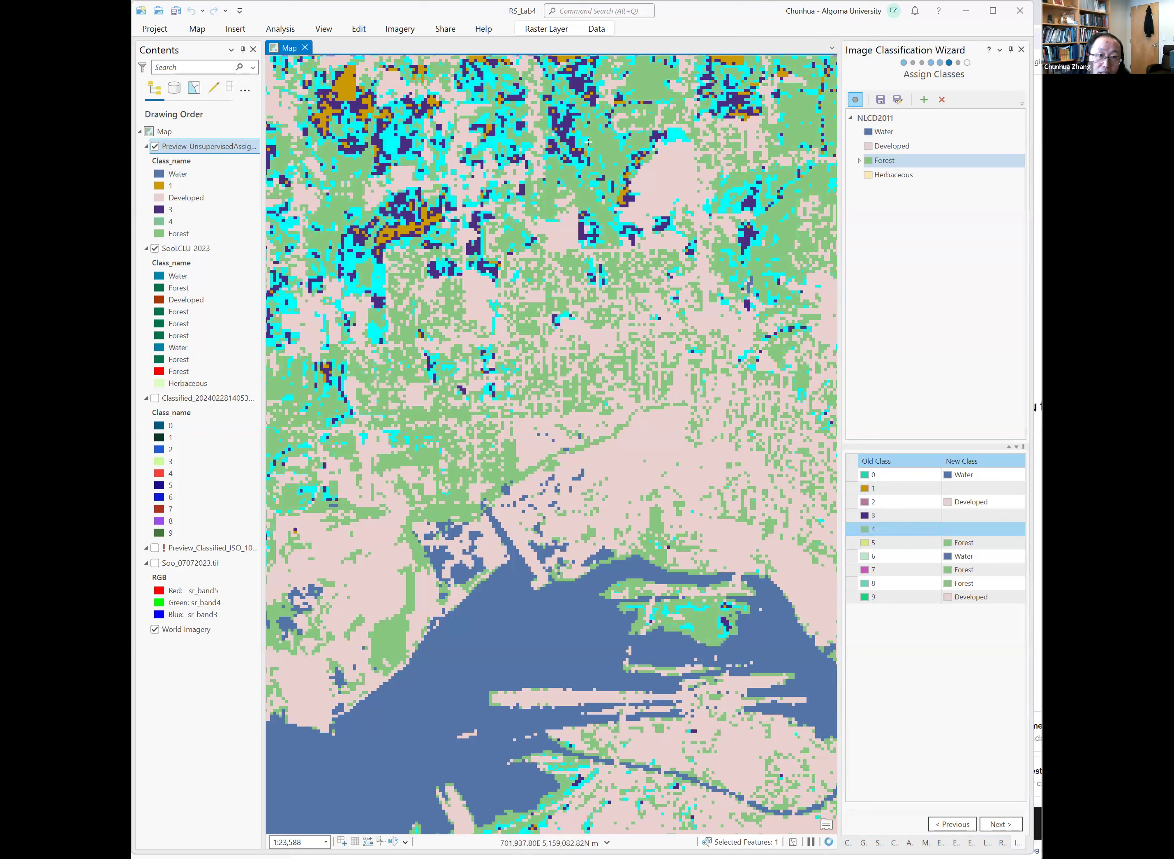
pyautogui.click(851, 519)
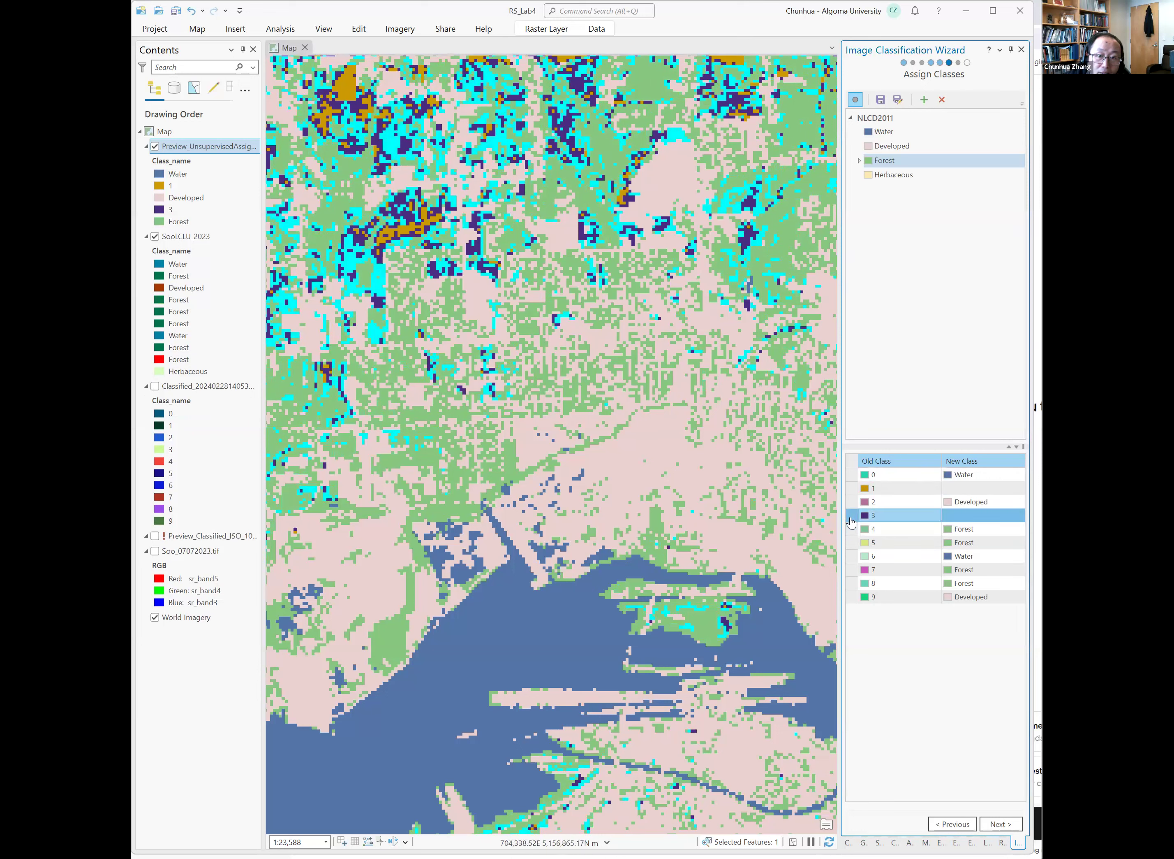
pyautogui.click(569, 124)
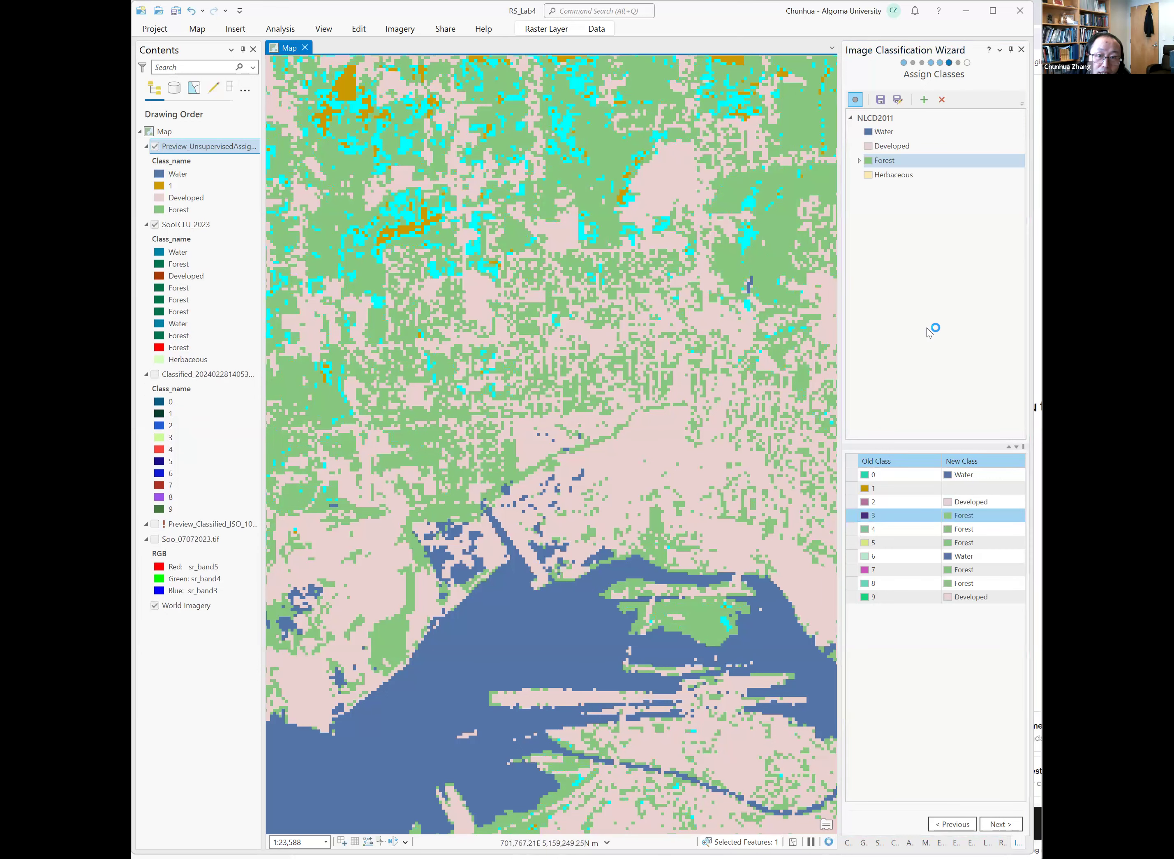
# Assign old class 1 to Forest by picking its pixels on the map, then advance to the Reclassifier page.
pyautogui.click(862, 489)
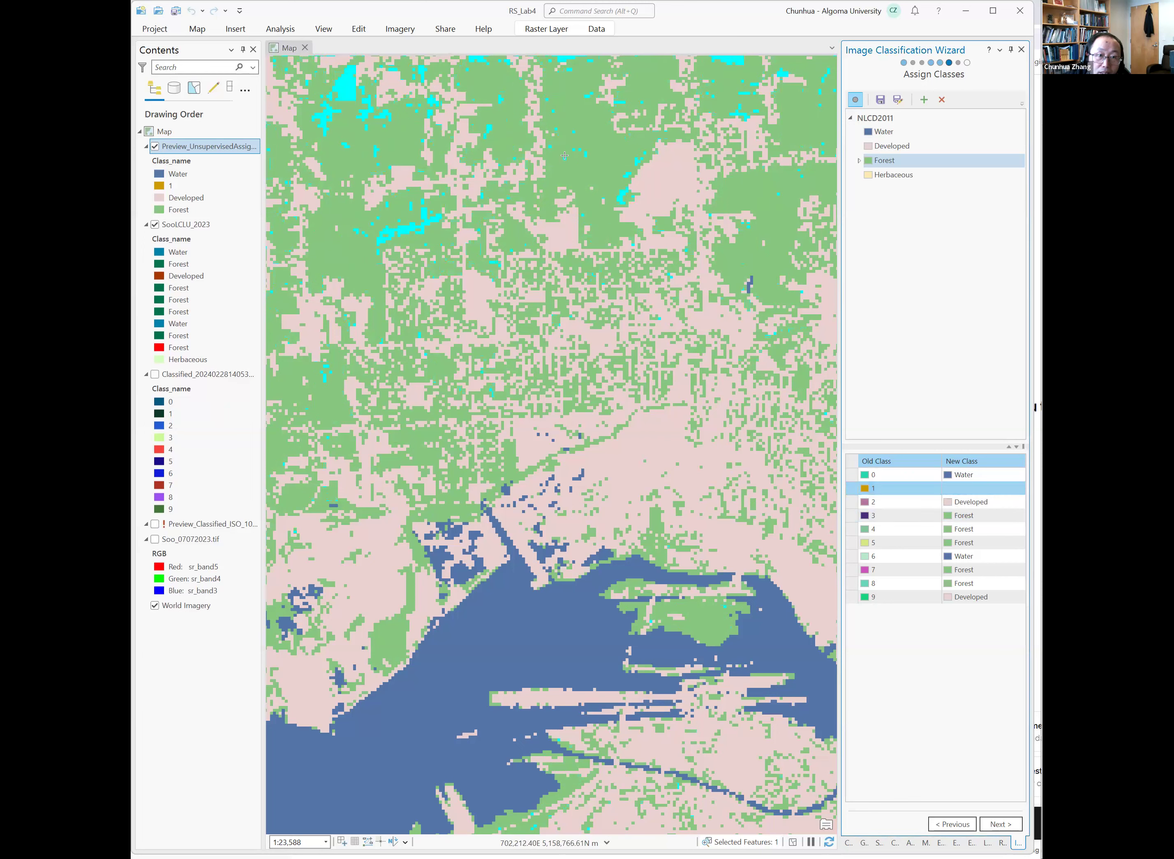
pyautogui.click(354, 91)
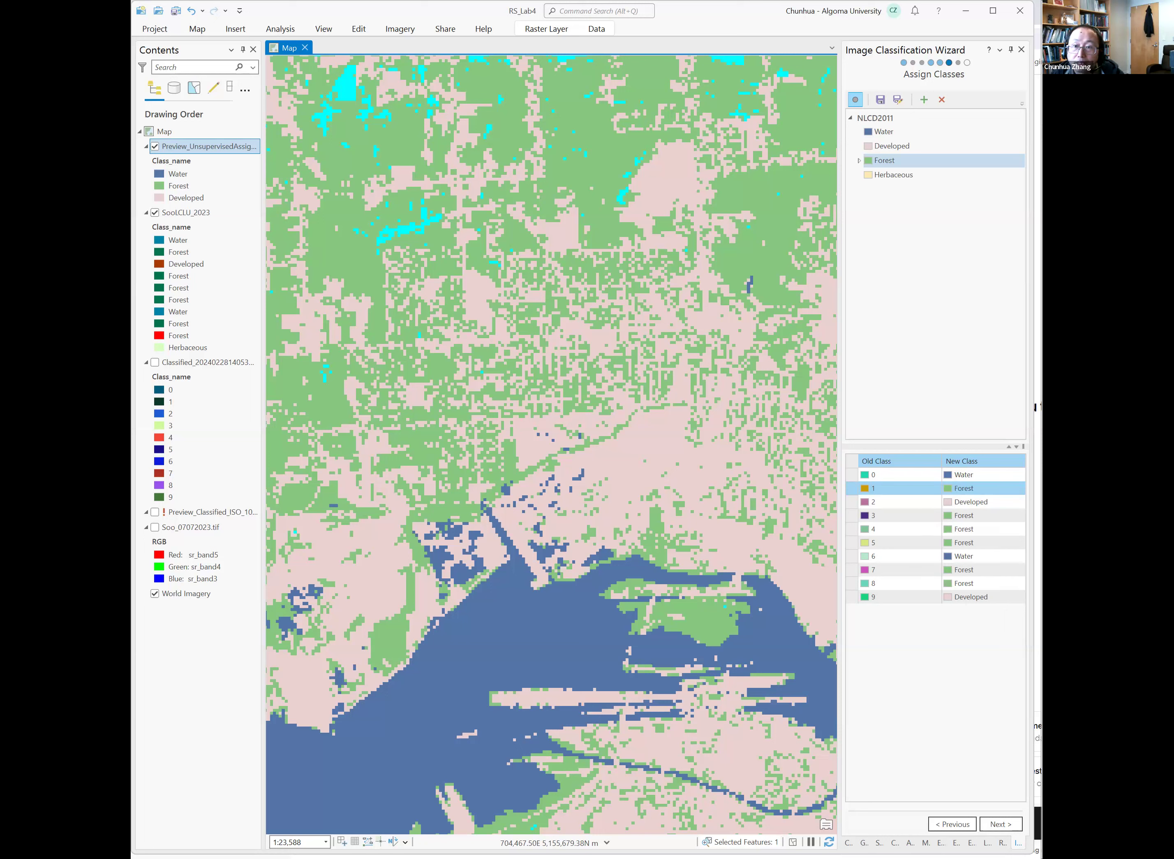
pyautogui.click(997, 825)
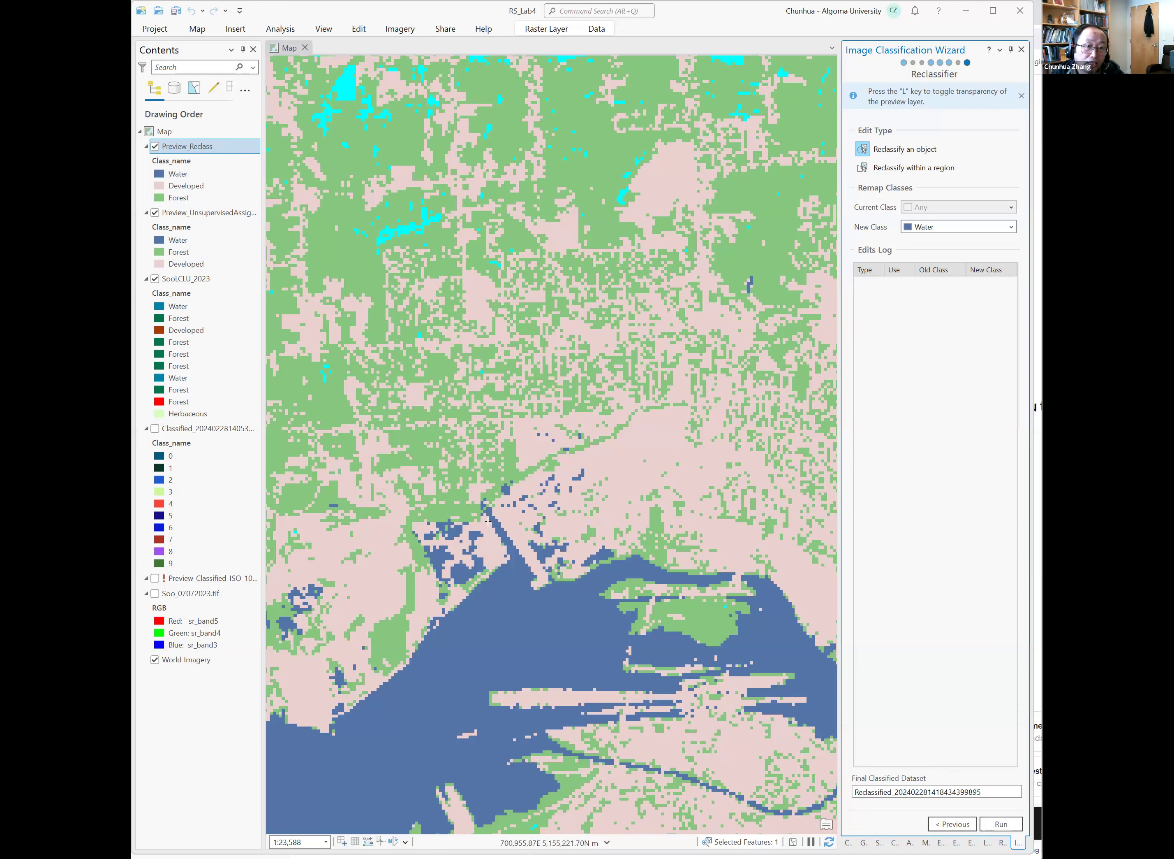
# Review the whole reclass preview and the class assignments, returning to the Reclassifier page.
pyautogui.scroll(-1, 488, 521)
pyautogui.scroll(-2, 488, 520)
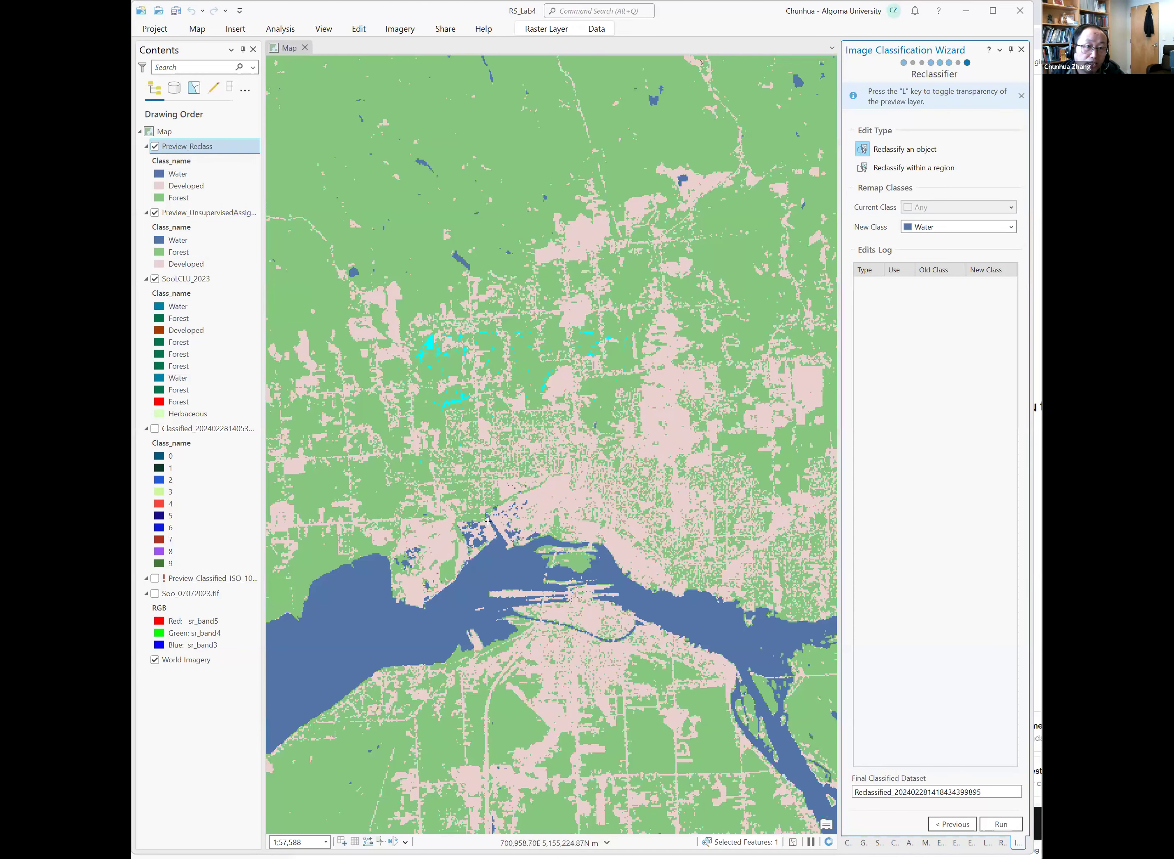
pyautogui.scroll(-2, 488, 521)
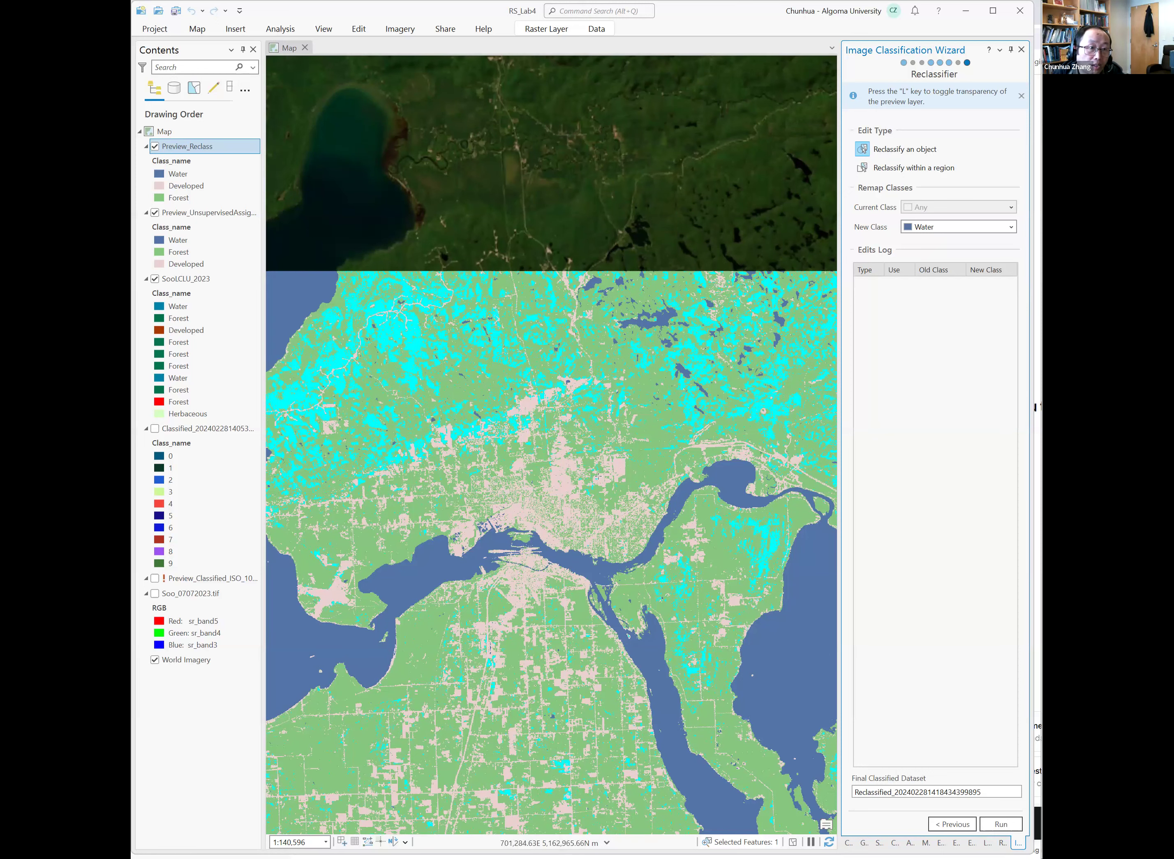
pyautogui.click(949, 830)
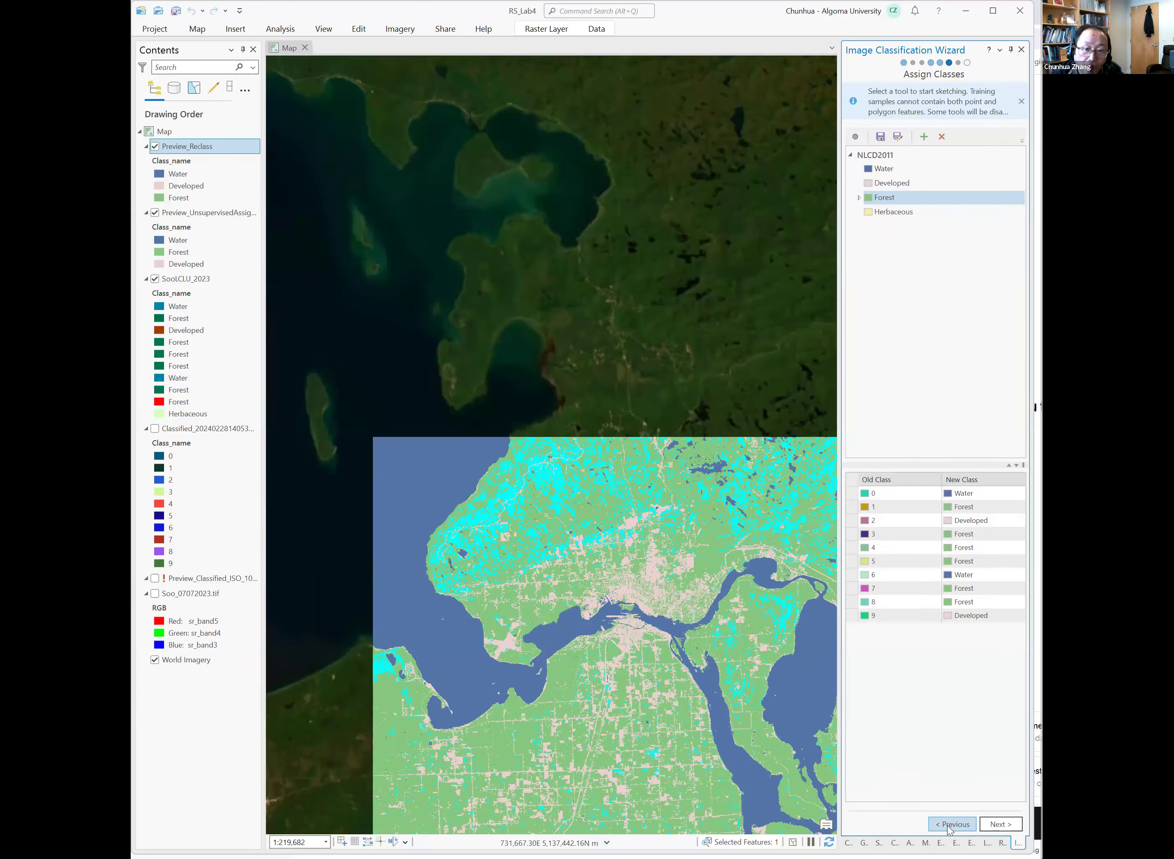
pyautogui.click(996, 824)
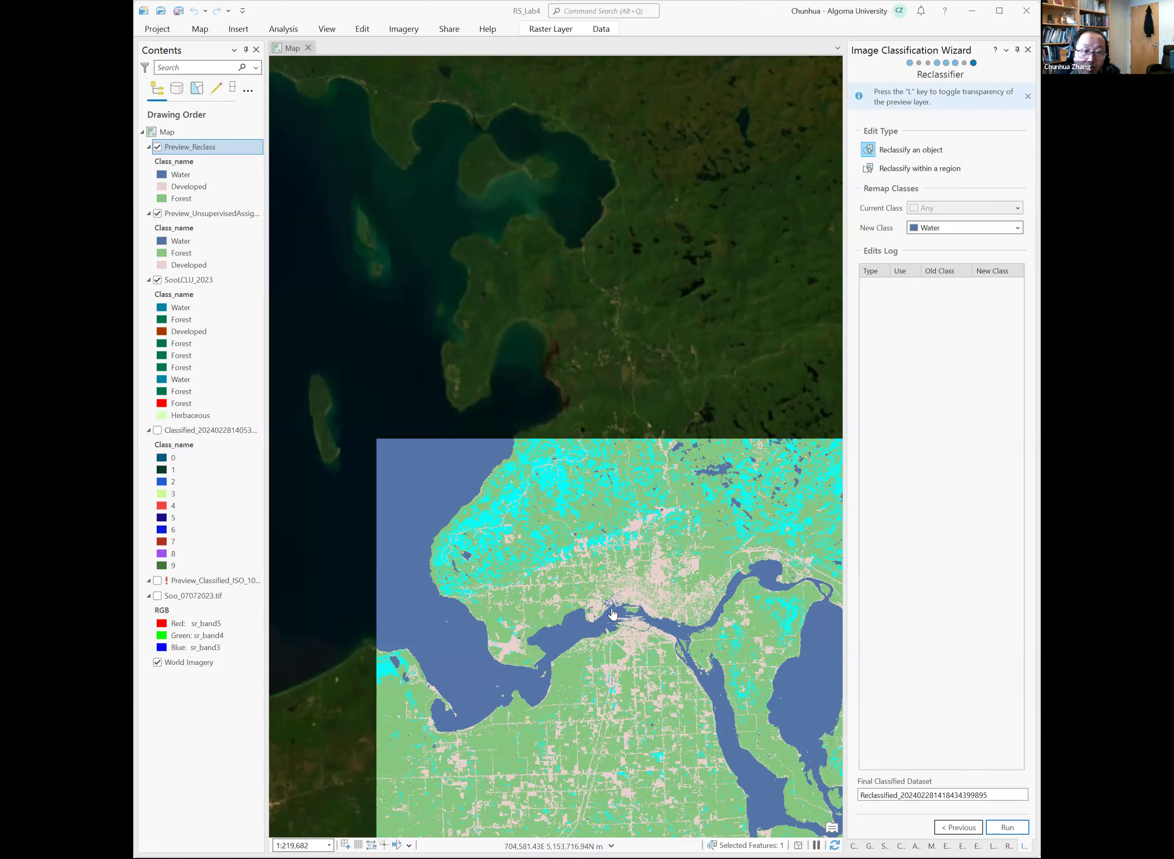
# Hide the unsupervised preview and SooLCLU_2023 layers and show Soo_07072023.tif beneath the reclass preview.
pyautogui.moveTo(627, 620); pyautogui.dragTo(614, 610)
pyautogui.scroll(4, 615, 611)
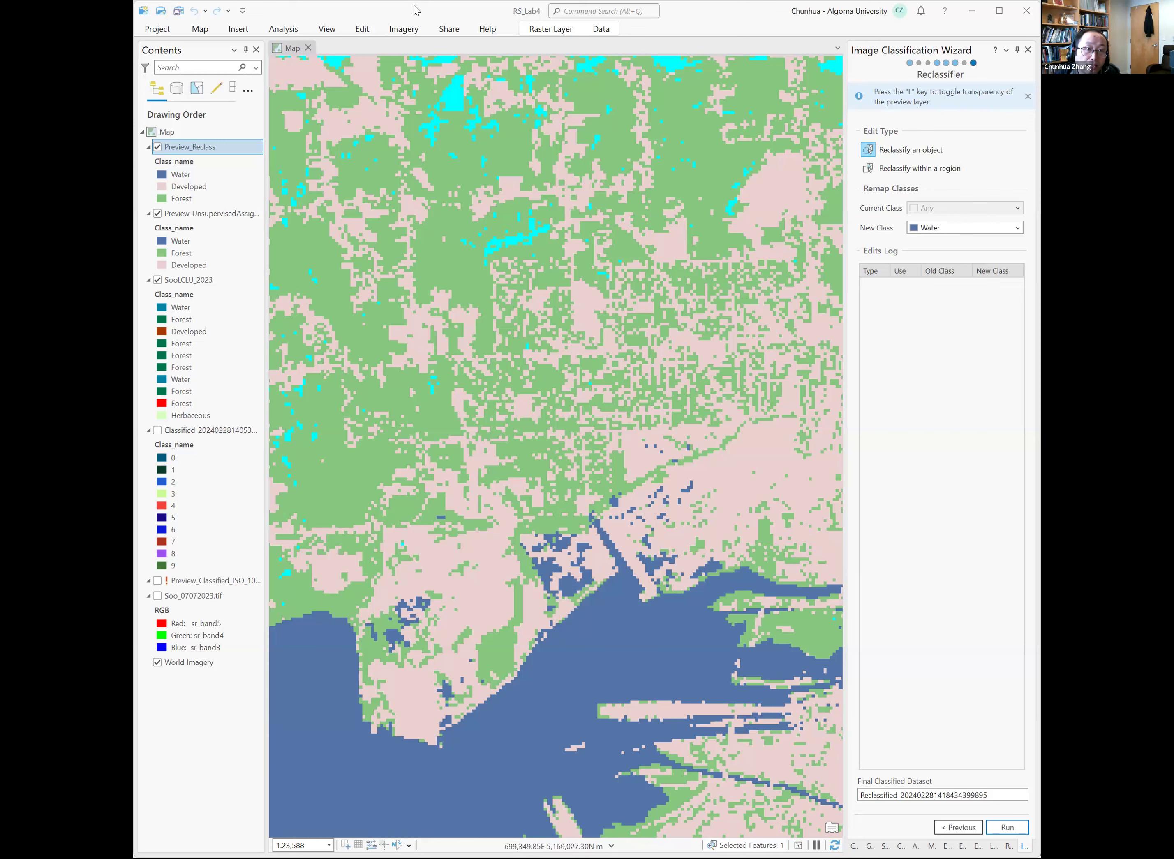
pyautogui.click(537, 28)
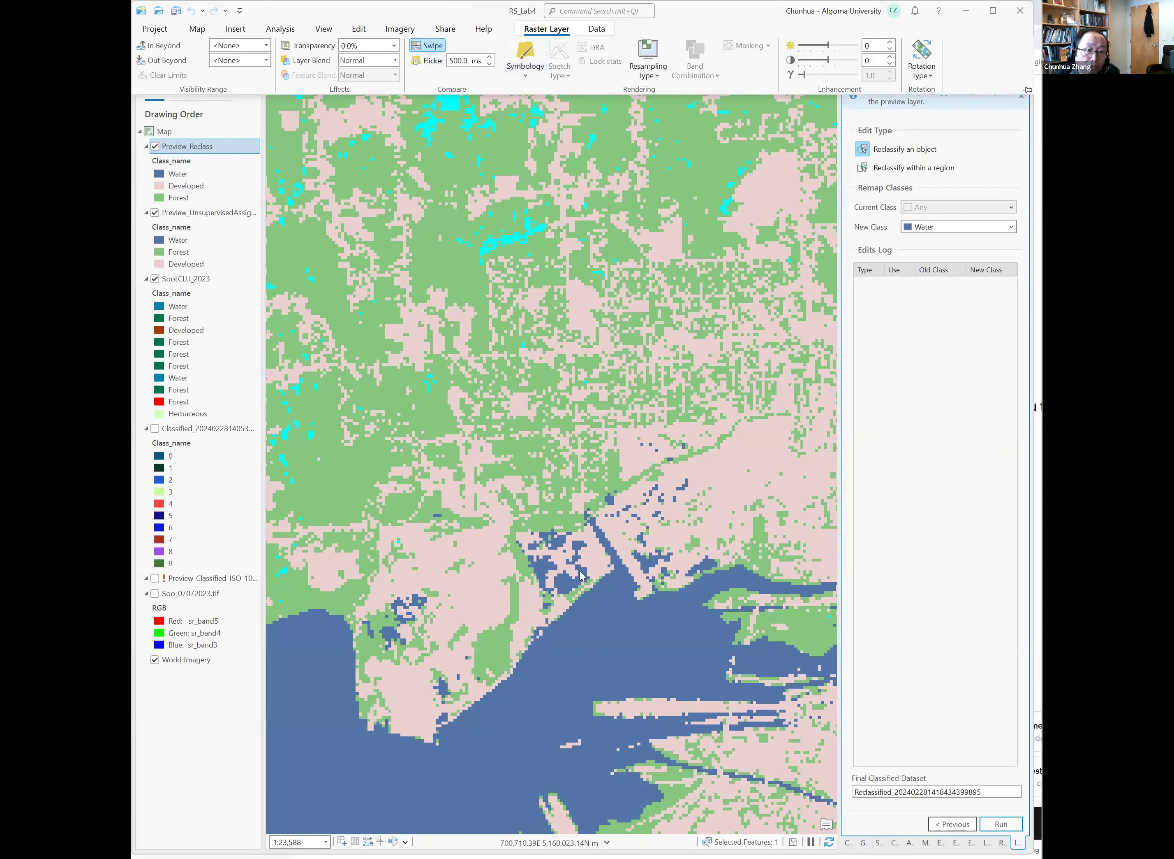
pyautogui.click(563, 561)
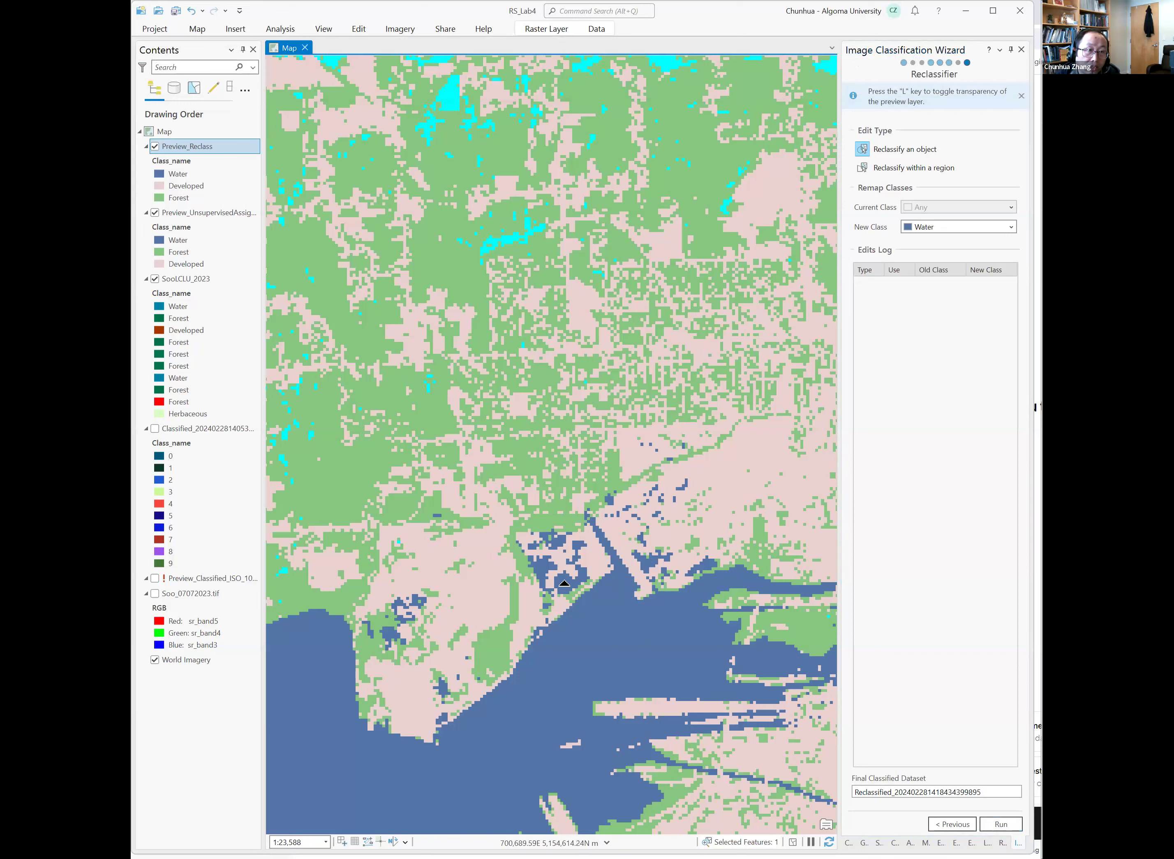
pyautogui.click(155, 212)
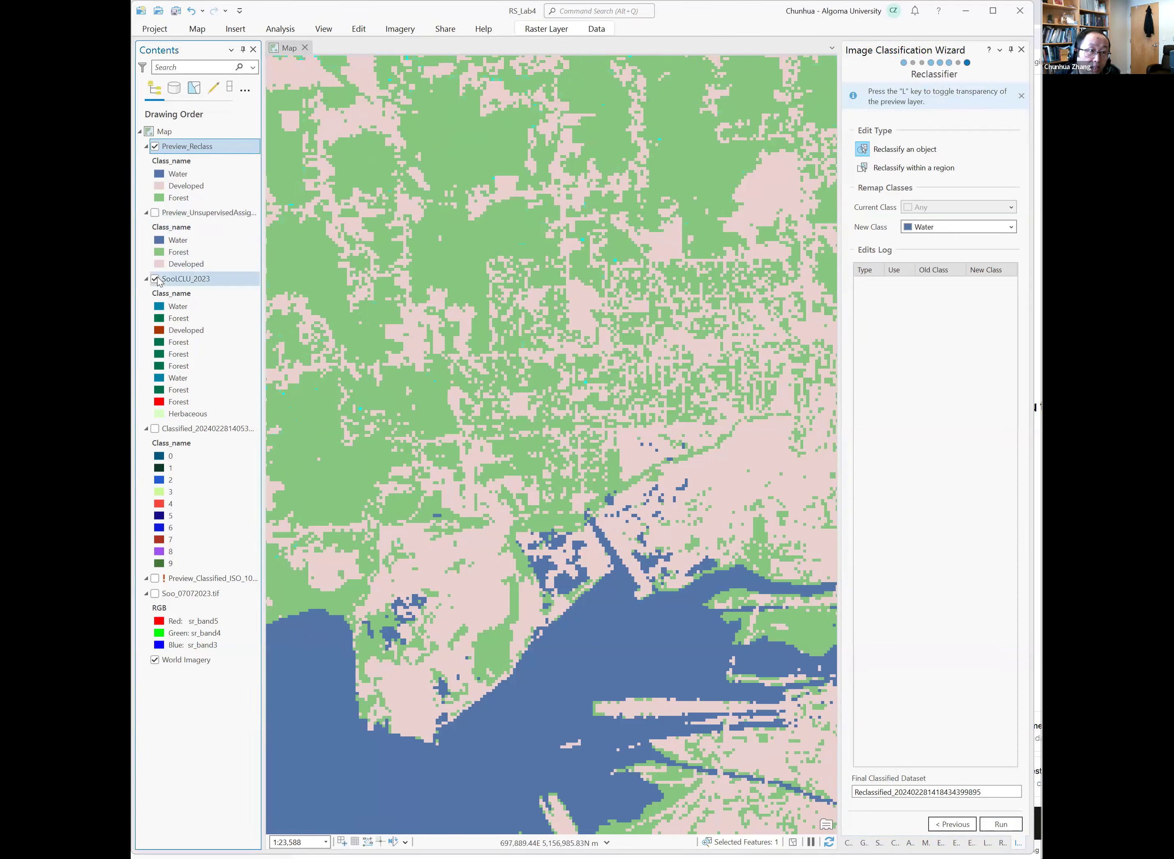
pyautogui.click(155, 280)
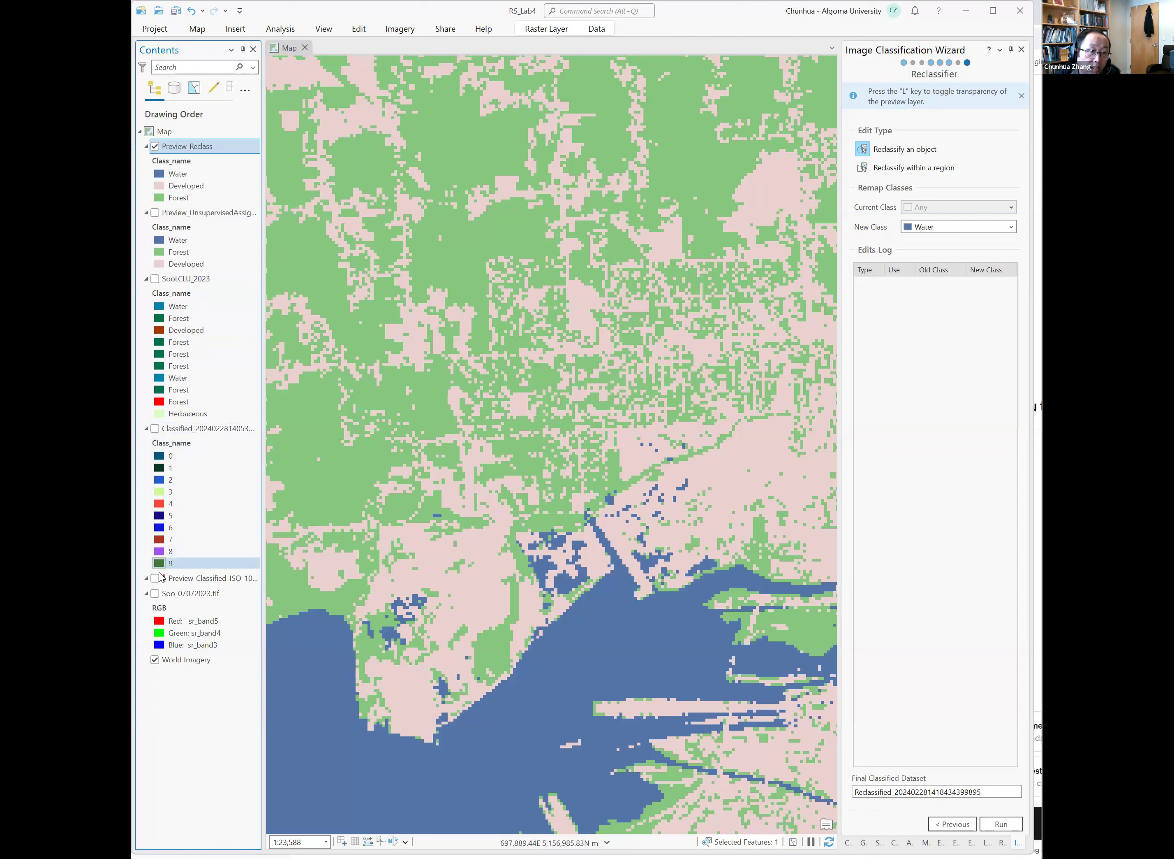
pyautogui.click(157, 597)
# Swipe across the reclass preview at several scales to compare it with the underlying Soo_07072023.tif image.
pyautogui.moveTo(550, 504); pyautogui.dragTo(502, 554)
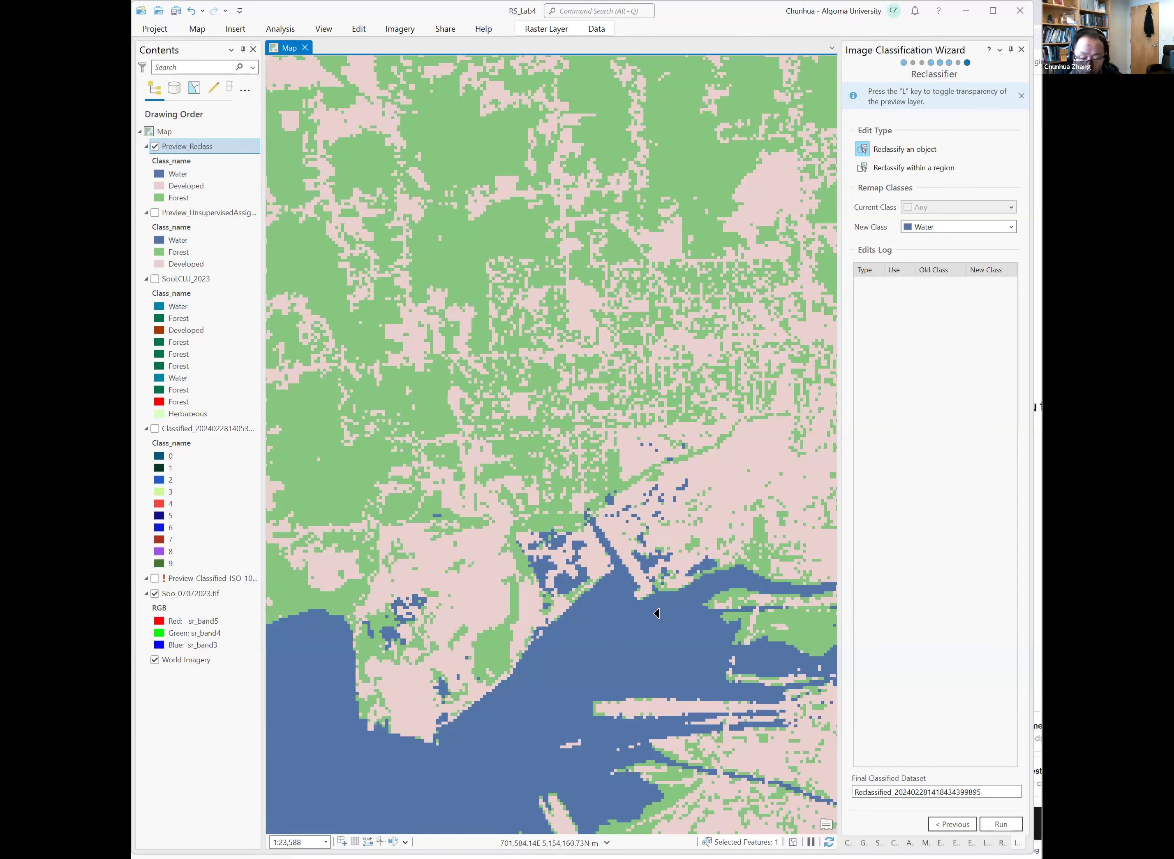
pyautogui.moveTo(659, 606); pyautogui.dragTo(736, 605)
pyautogui.moveTo(429, 545); pyautogui.dragTo(474, 544)
pyautogui.scroll(-1, 475, 543)
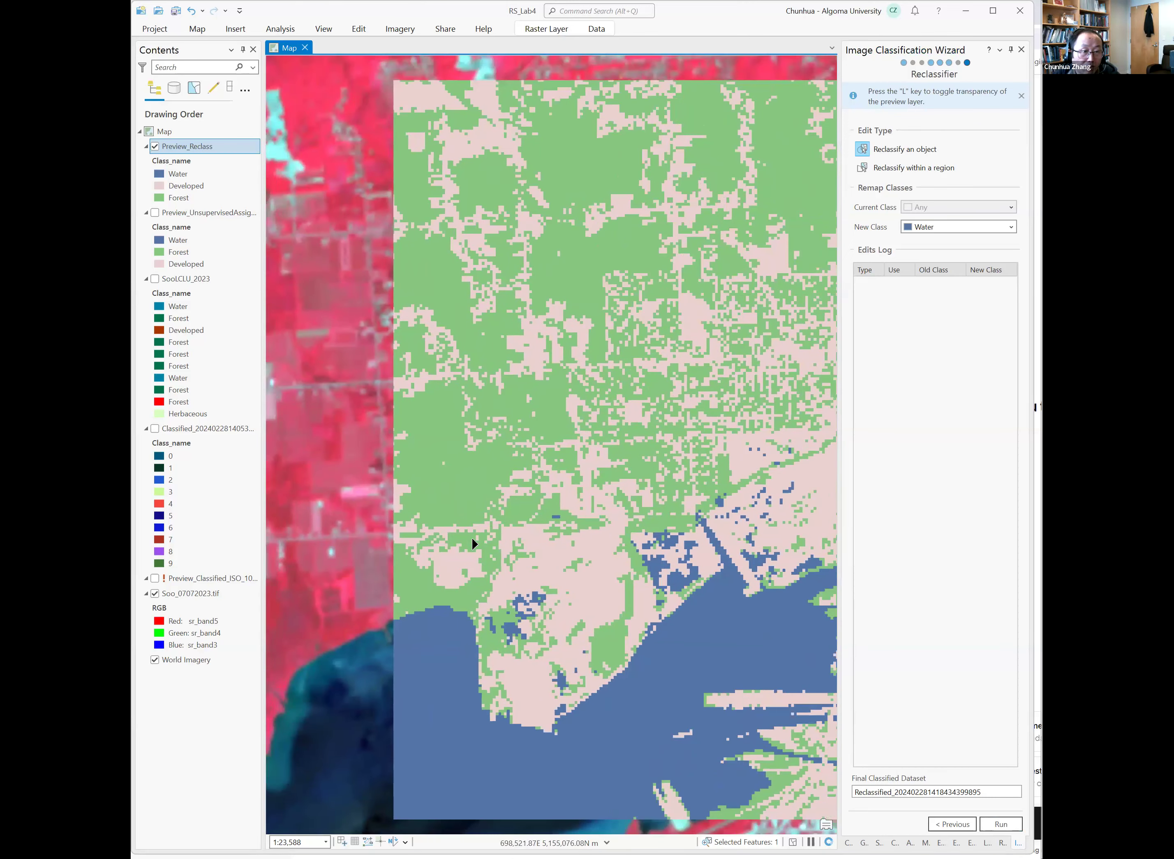
pyautogui.scroll(-3, 389, 597)
pyautogui.scroll(2, 390, 596)
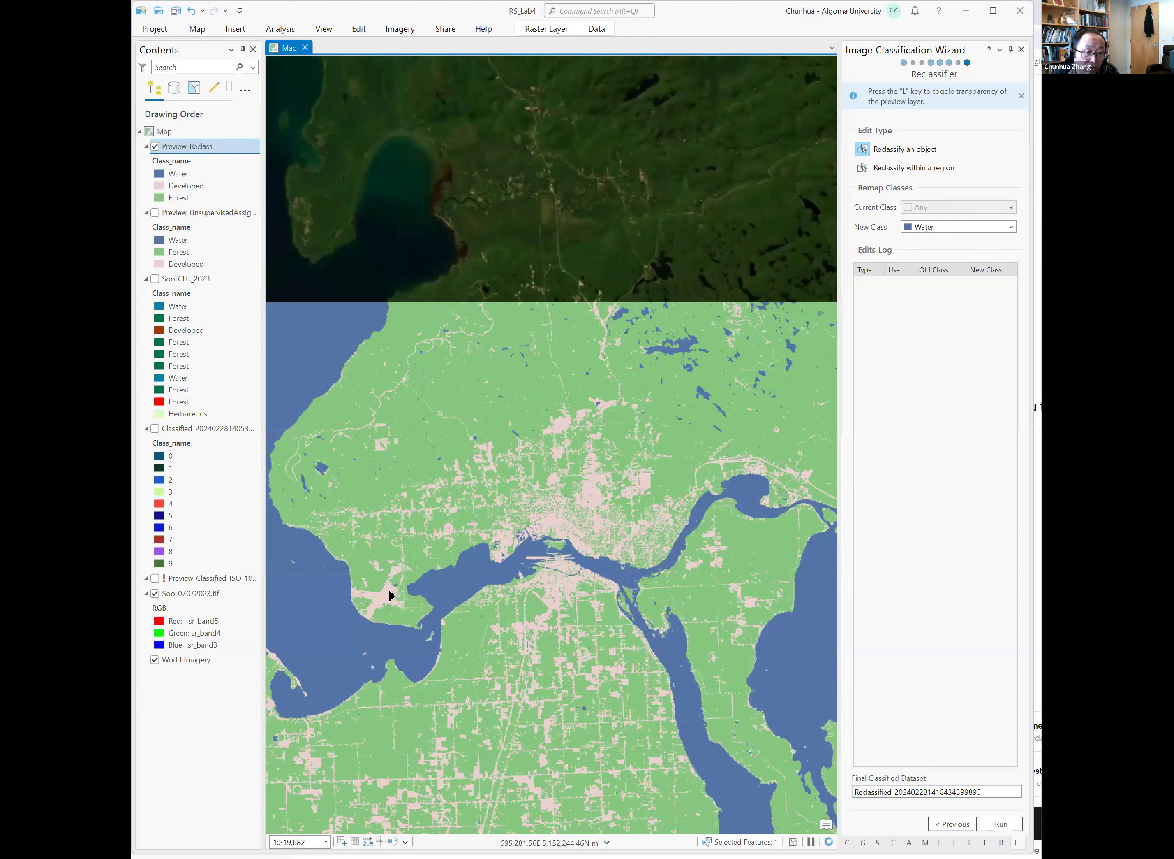
pyautogui.scroll(4, 388, 551)
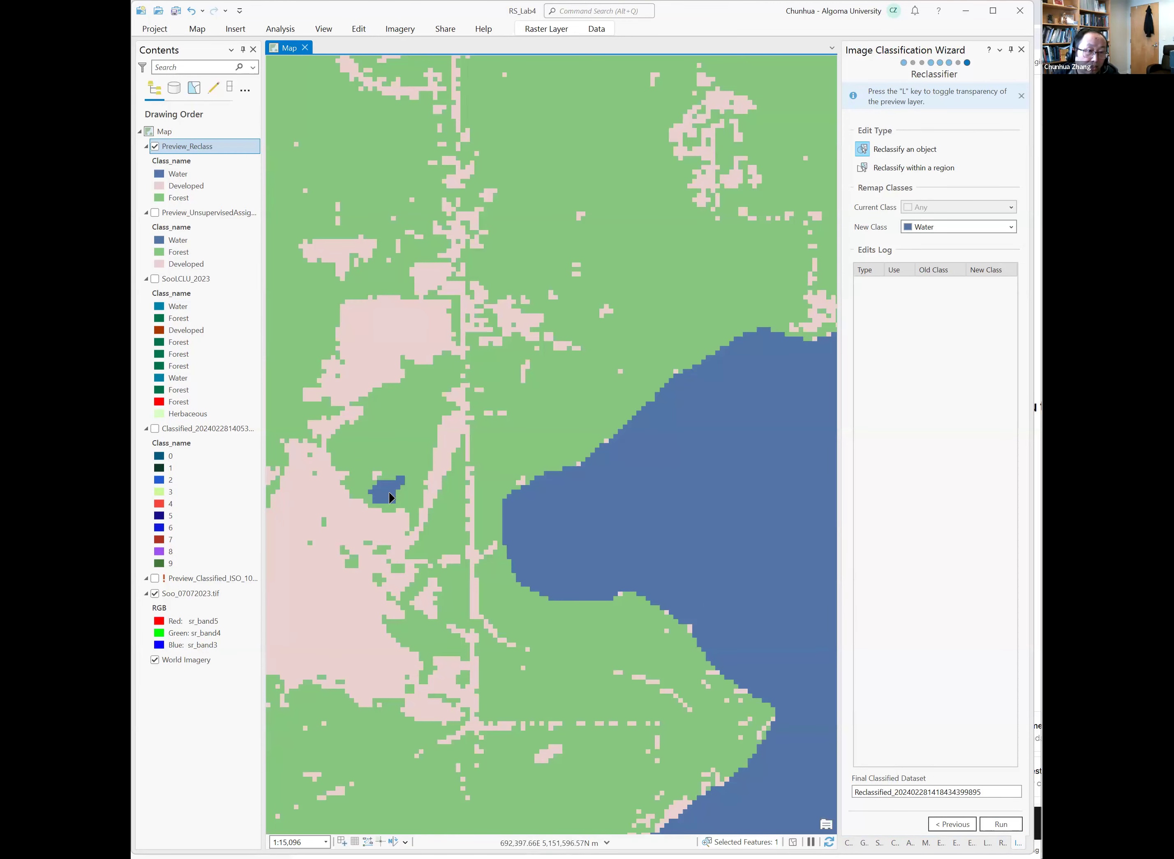
pyautogui.moveTo(392, 501)
pyautogui.mouseDown()
pyautogui.moveTo(431, 504)
pyautogui.moveTo(364, 514)
pyautogui.moveTo(393, 513)
pyautogui.mouseUp()
pyautogui.scroll(-6, 449, 521)
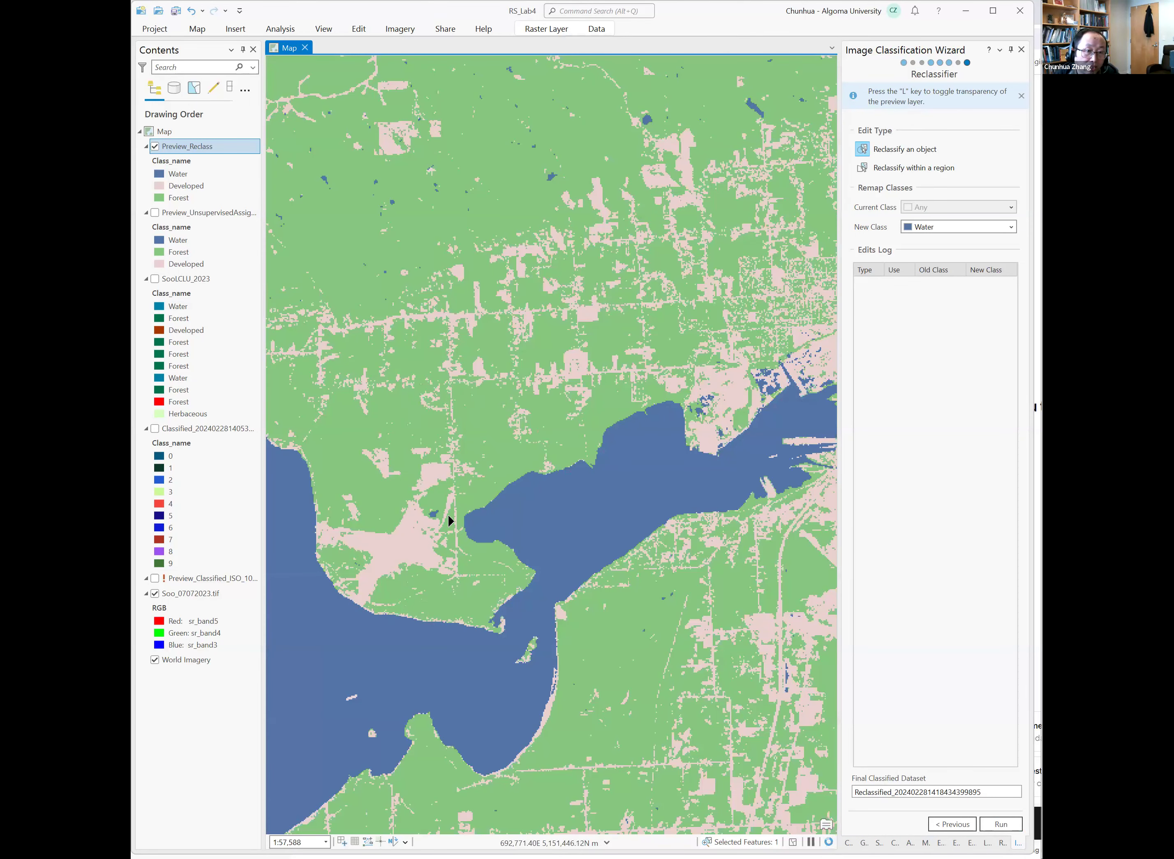
pyautogui.scroll(-2, 449, 520)
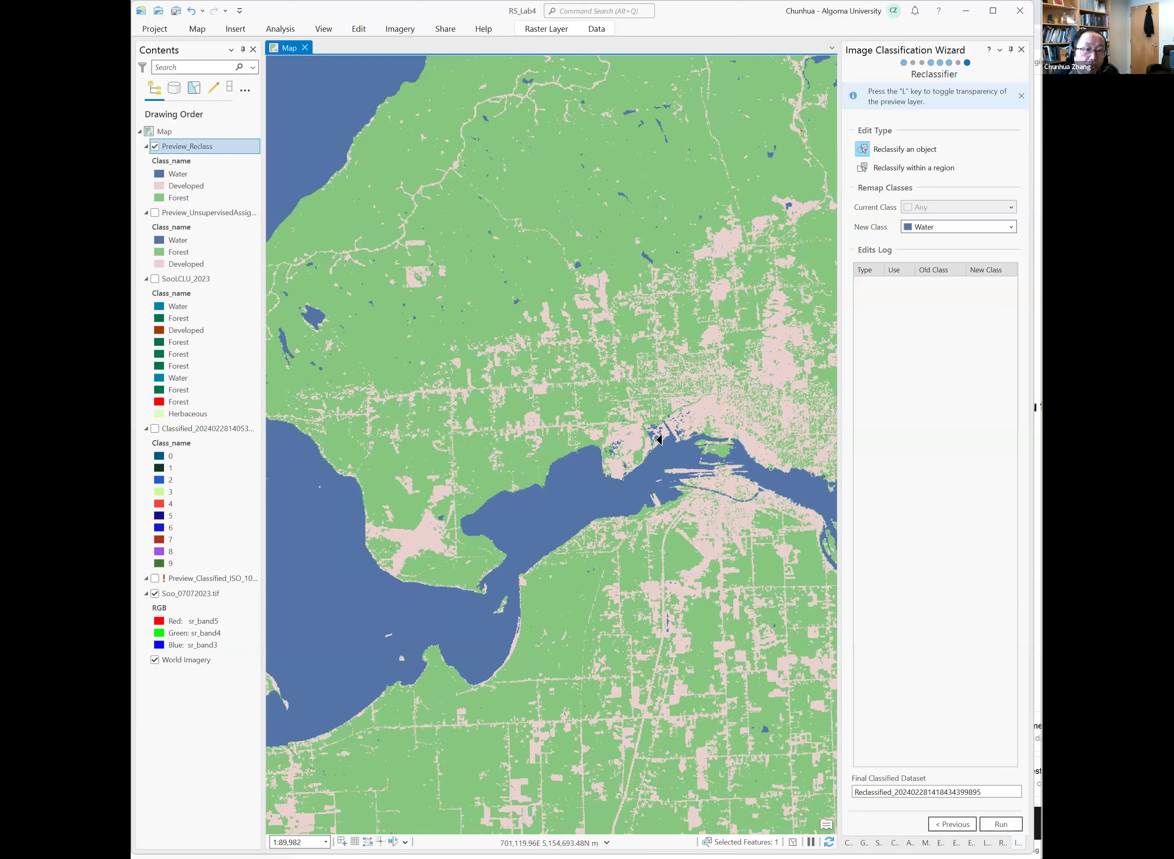
pyautogui.scroll(1, 659, 439)
pyautogui.scroll(2, 659, 439)
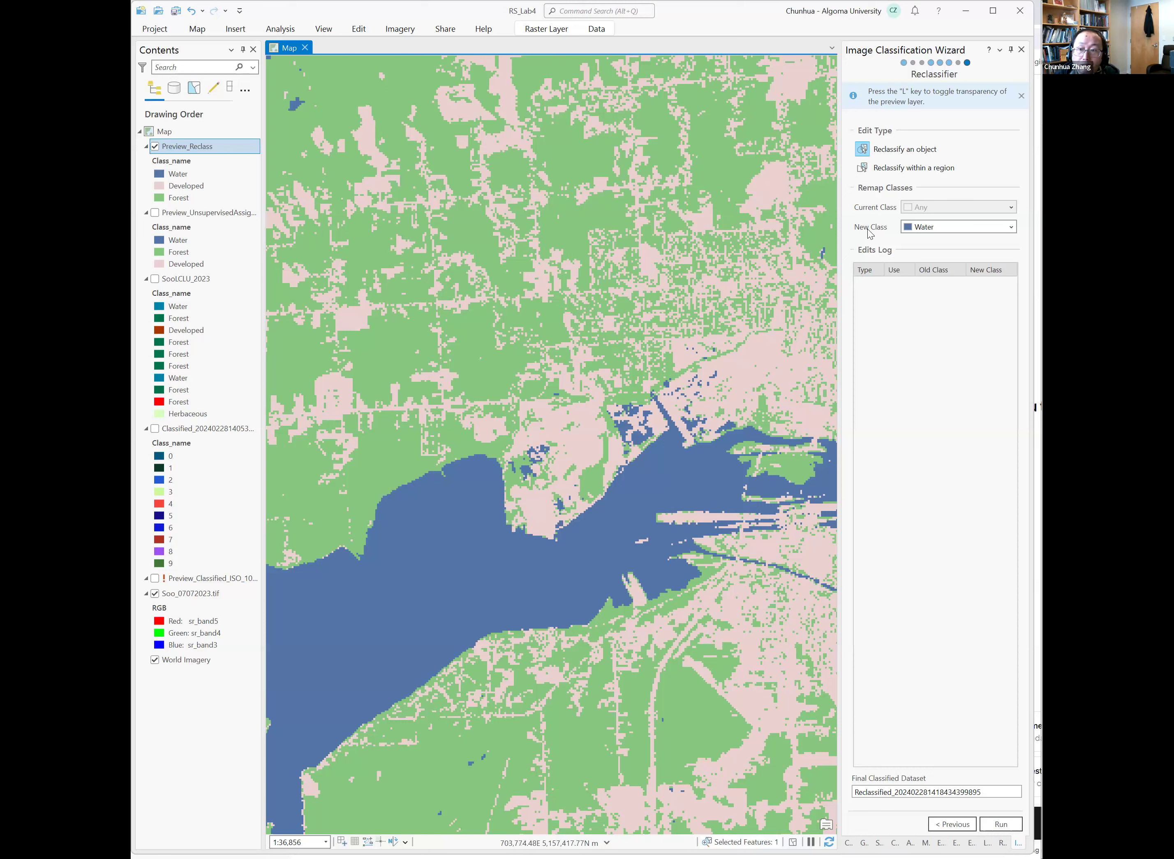
# Switch to reclassifying within a region, remapping current class Water to new class Developed.
pyautogui.click(866, 177)
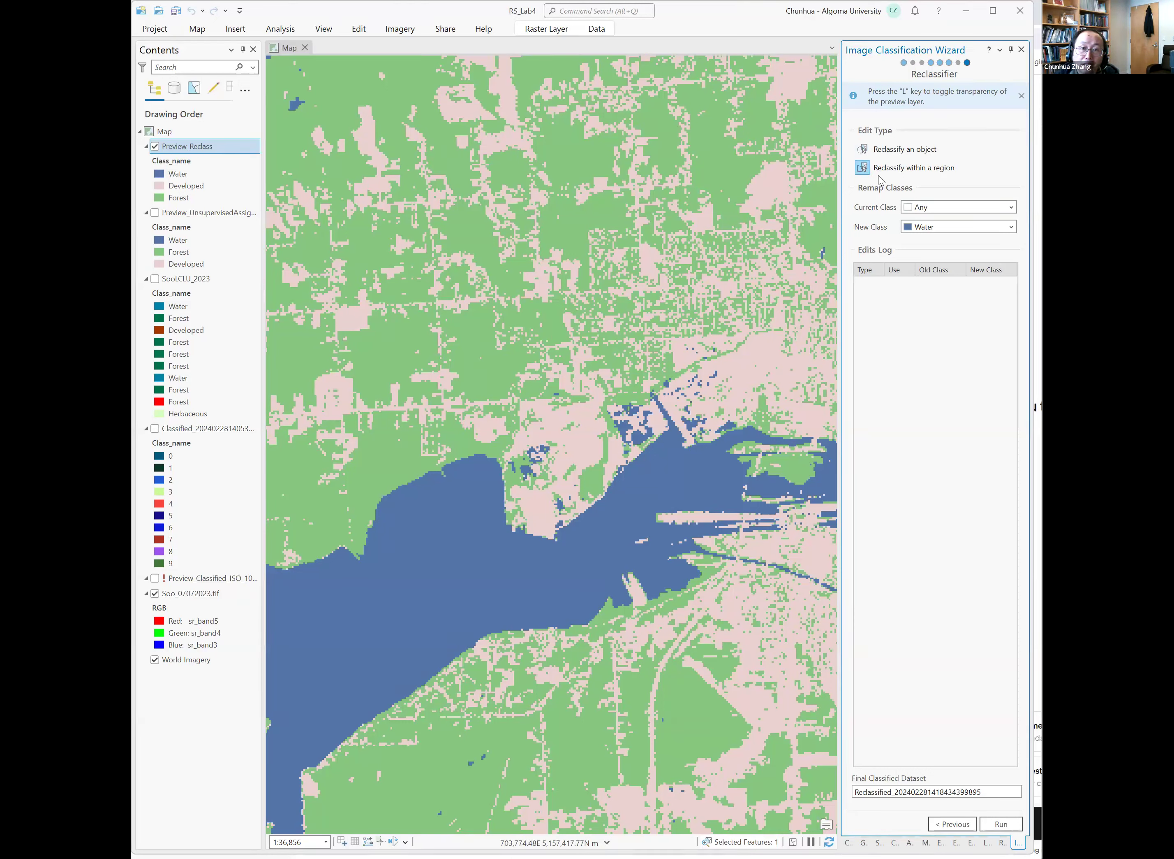
pyautogui.click(962, 209)
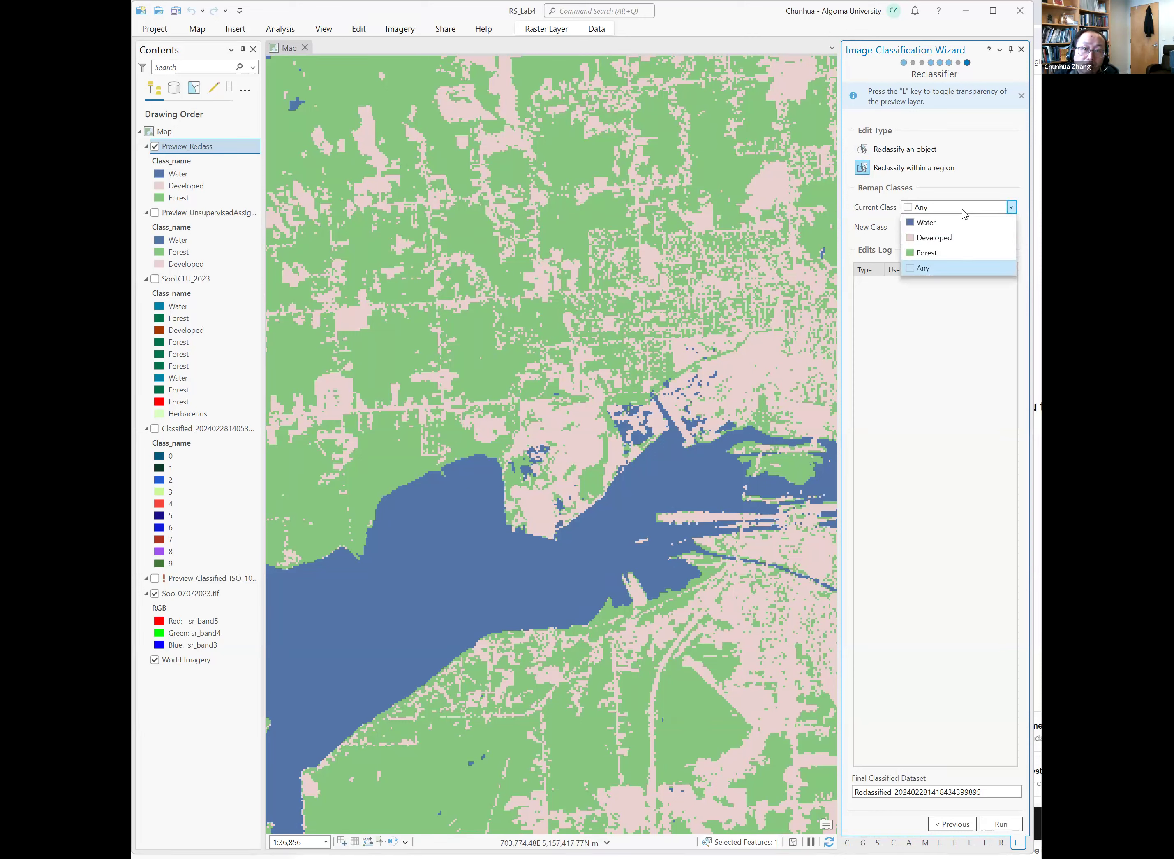
pyautogui.click(940, 224)
pyautogui.click(949, 227)
pyautogui.click(936, 258)
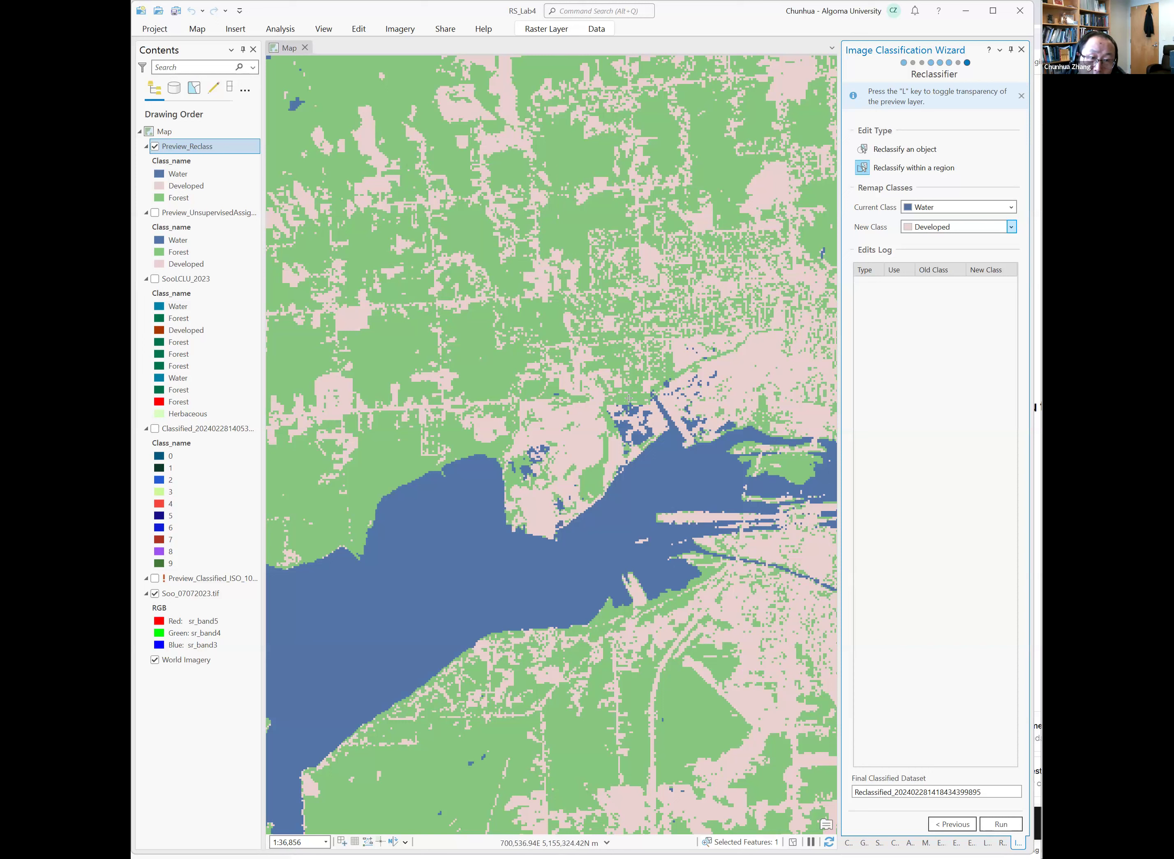
# Draw a region around the water patches in the developed harbour area north of the river.
pyautogui.click(604, 405)
pyautogui.click(619, 401)
pyautogui.click(643, 402)
pyautogui.click(655, 415)
pyautogui.click(660, 432)
pyautogui.click(643, 441)
pyautogui.click(632, 449)
pyautogui.click(626, 460)
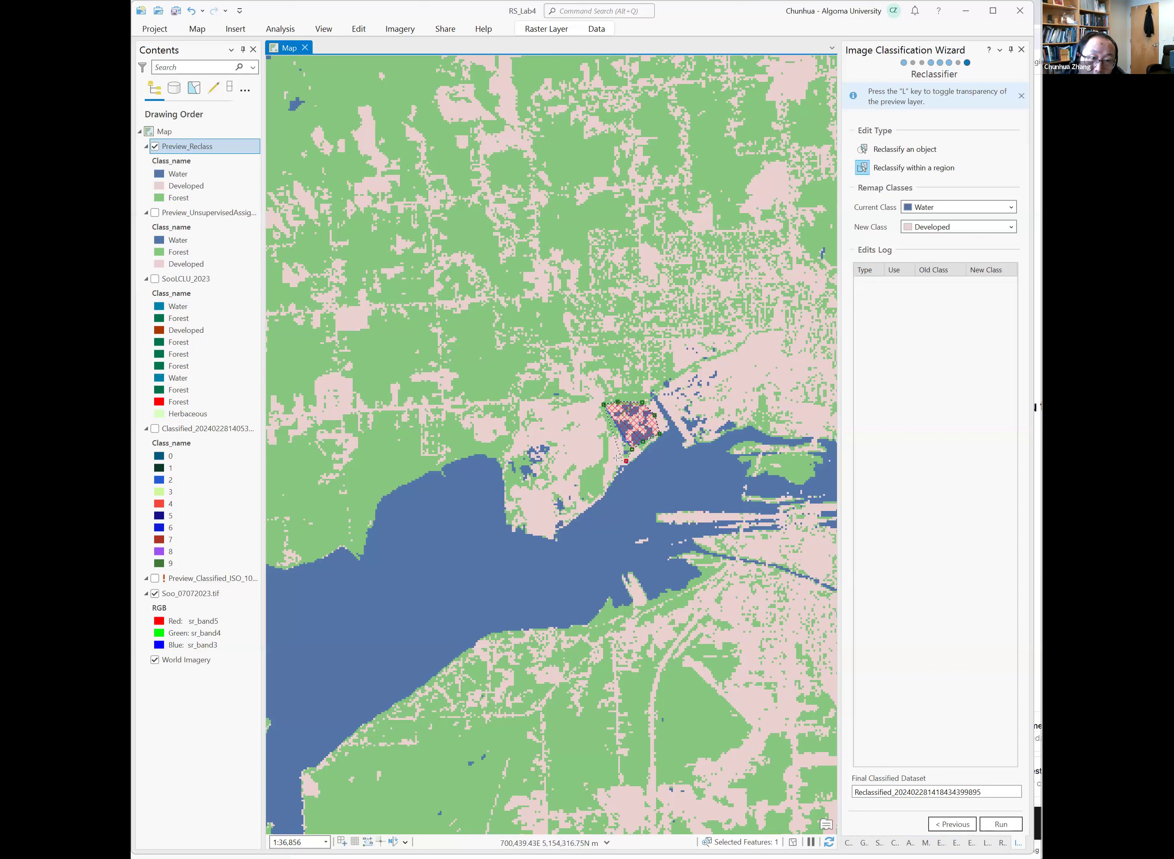
pyautogui.doubleClick(606, 433)
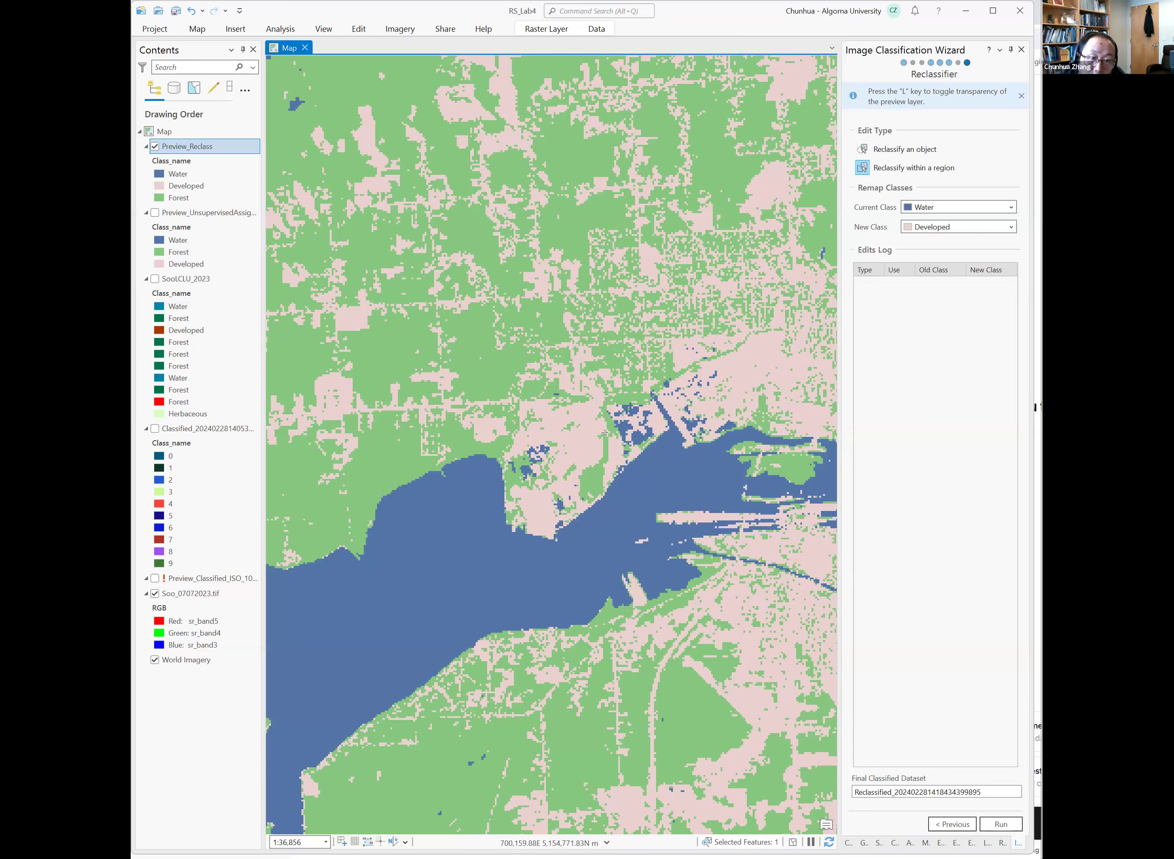
# Check the edit log entry and toggle the reclass preview on and off to compare with the image.
pyautogui.click(943, 287)
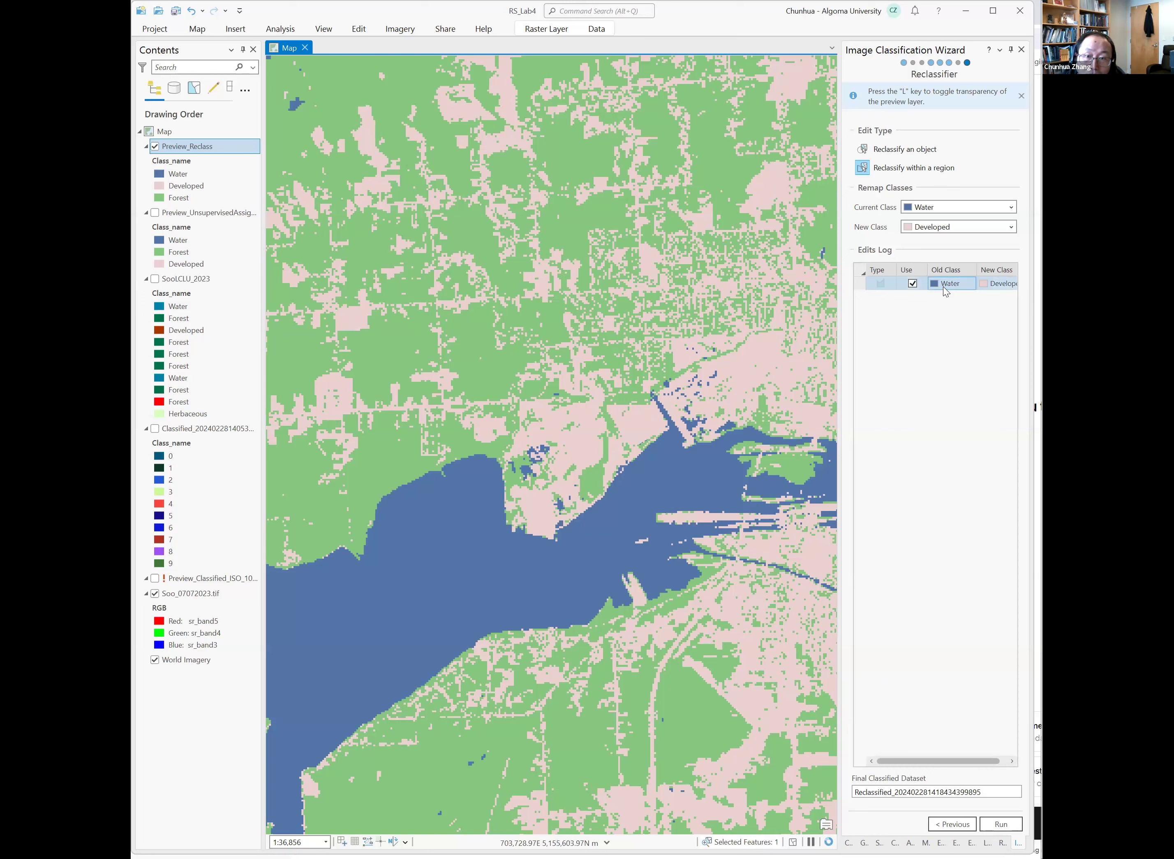
pyautogui.click(1000, 287)
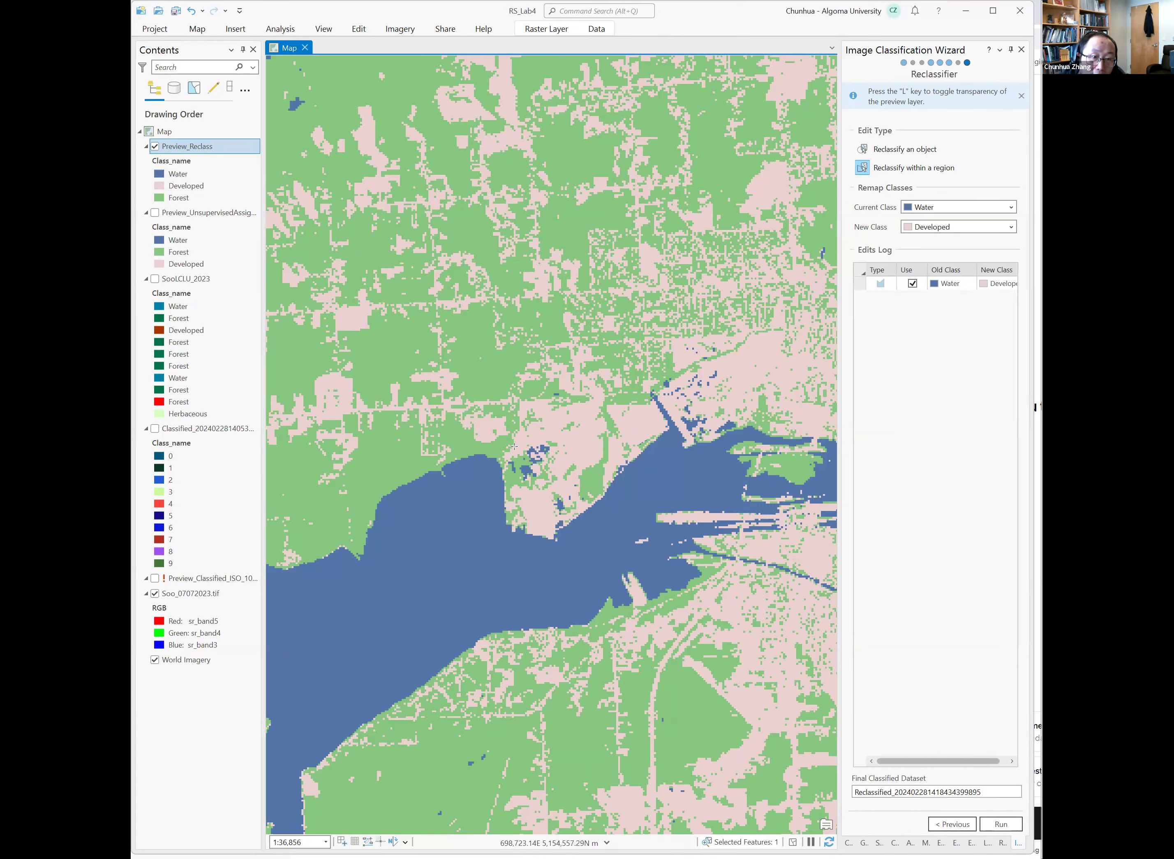
pyautogui.click(155, 148)
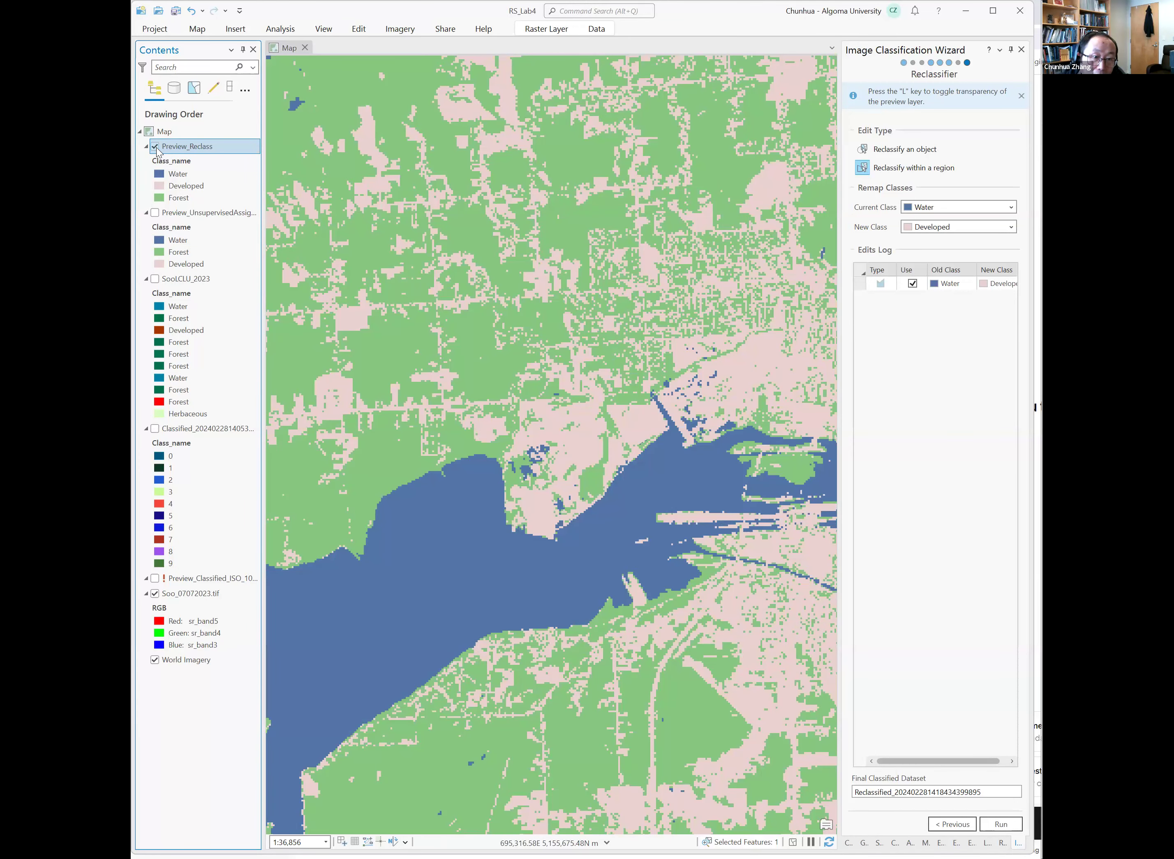
pyautogui.click(155, 146)
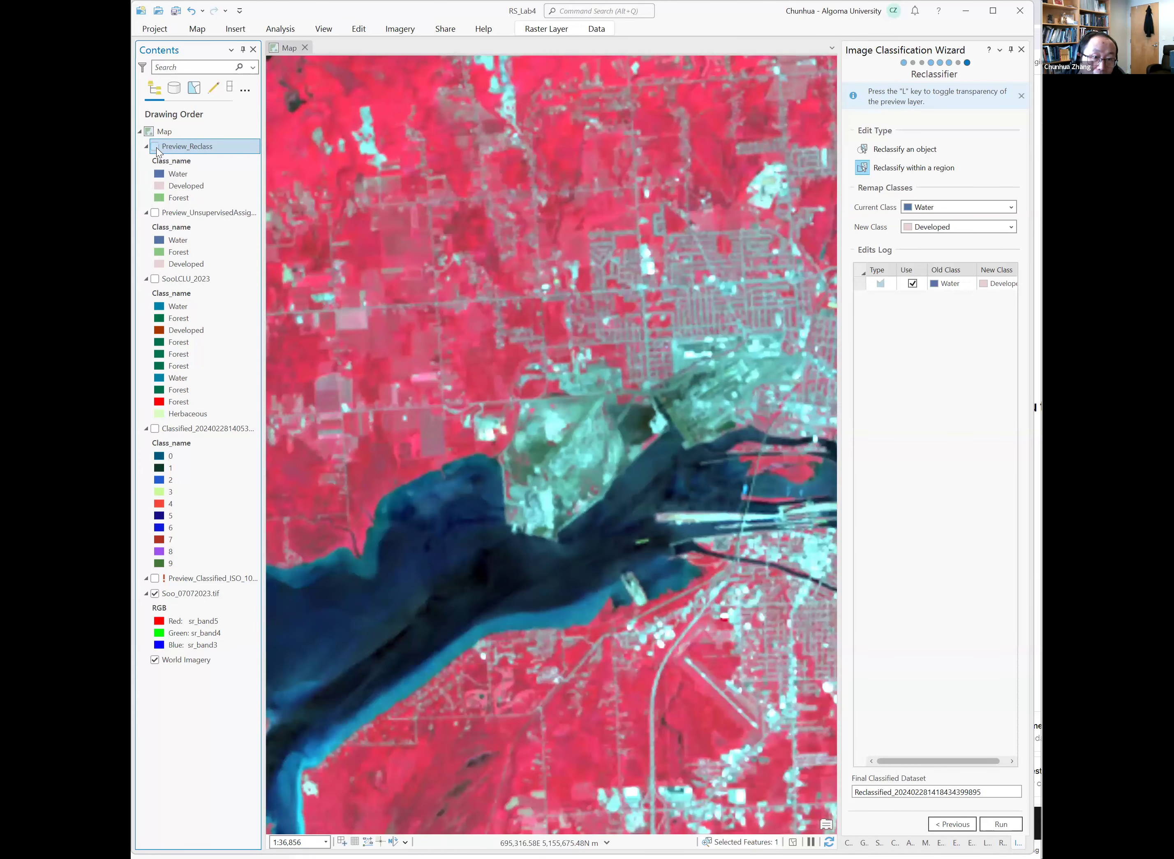
pyautogui.click(156, 148)
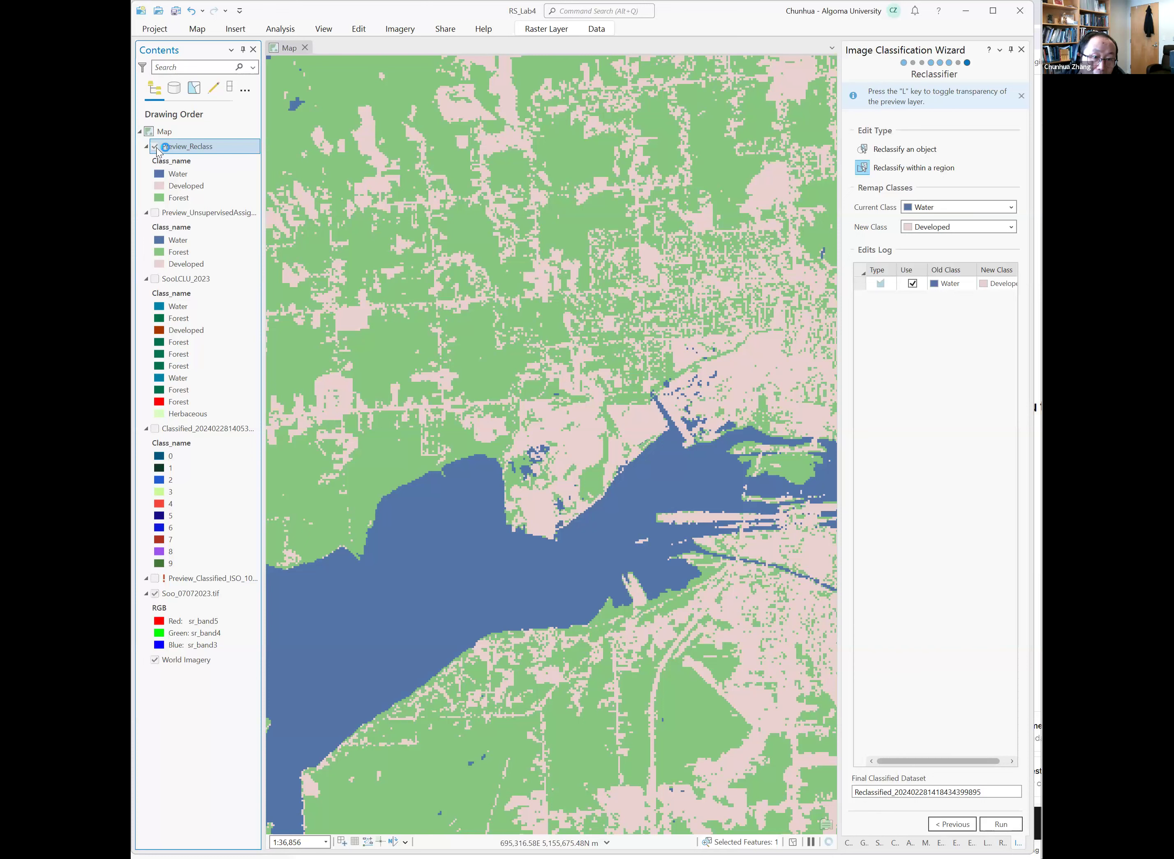
pyautogui.click(156, 146)
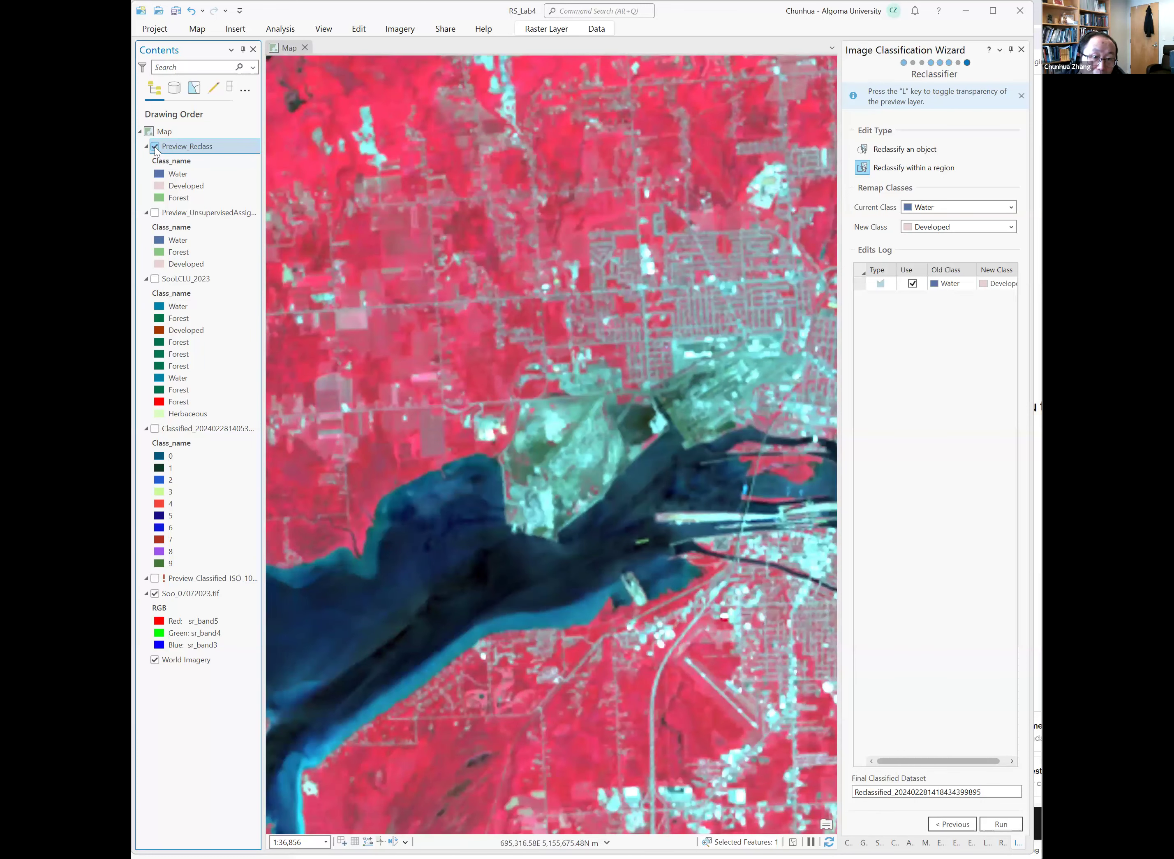
# Draw a second region around the water pixels on the land west of the first area.
pyautogui.click(505, 448)
pyautogui.click(540, 437)
pyautogui.click(566, 446)
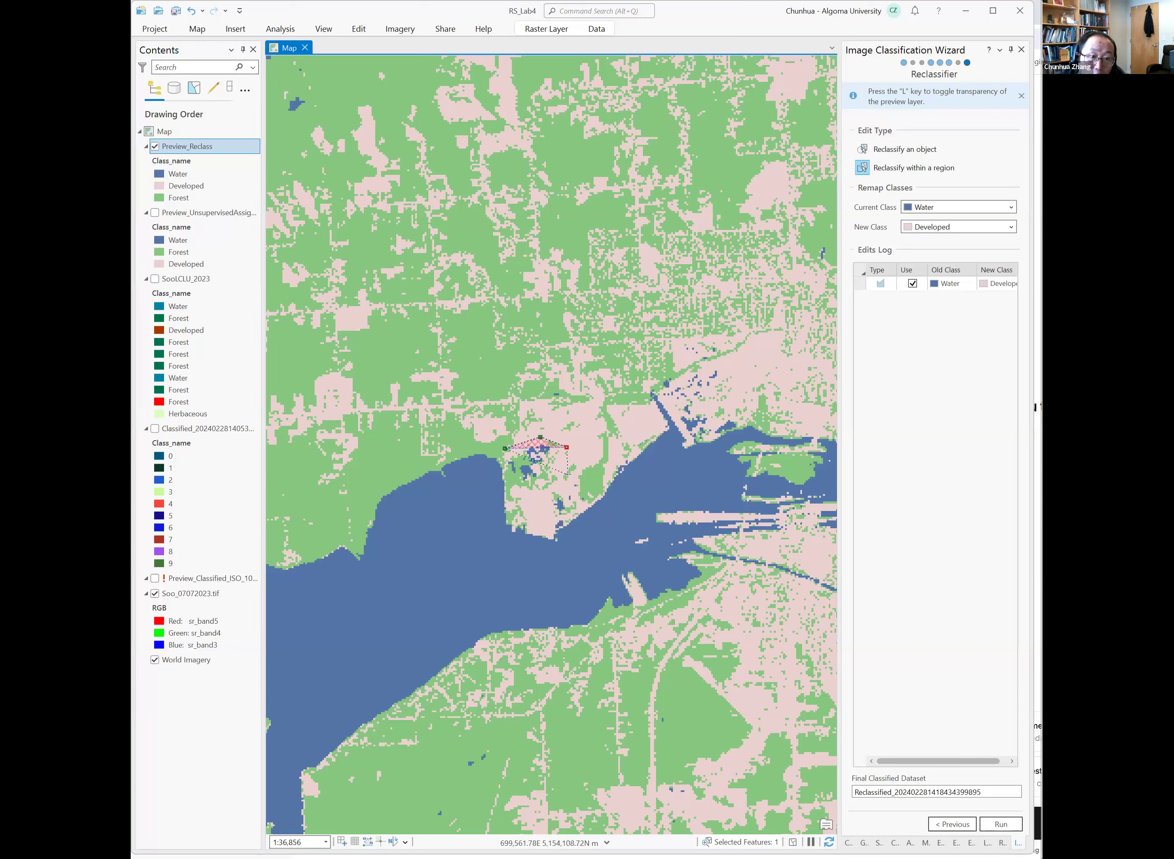
pyautogui.click(567, 475)
pyautogui.click(592, 493)
pyautogui.click(587, 505)
pyautogui.click(574, 514)
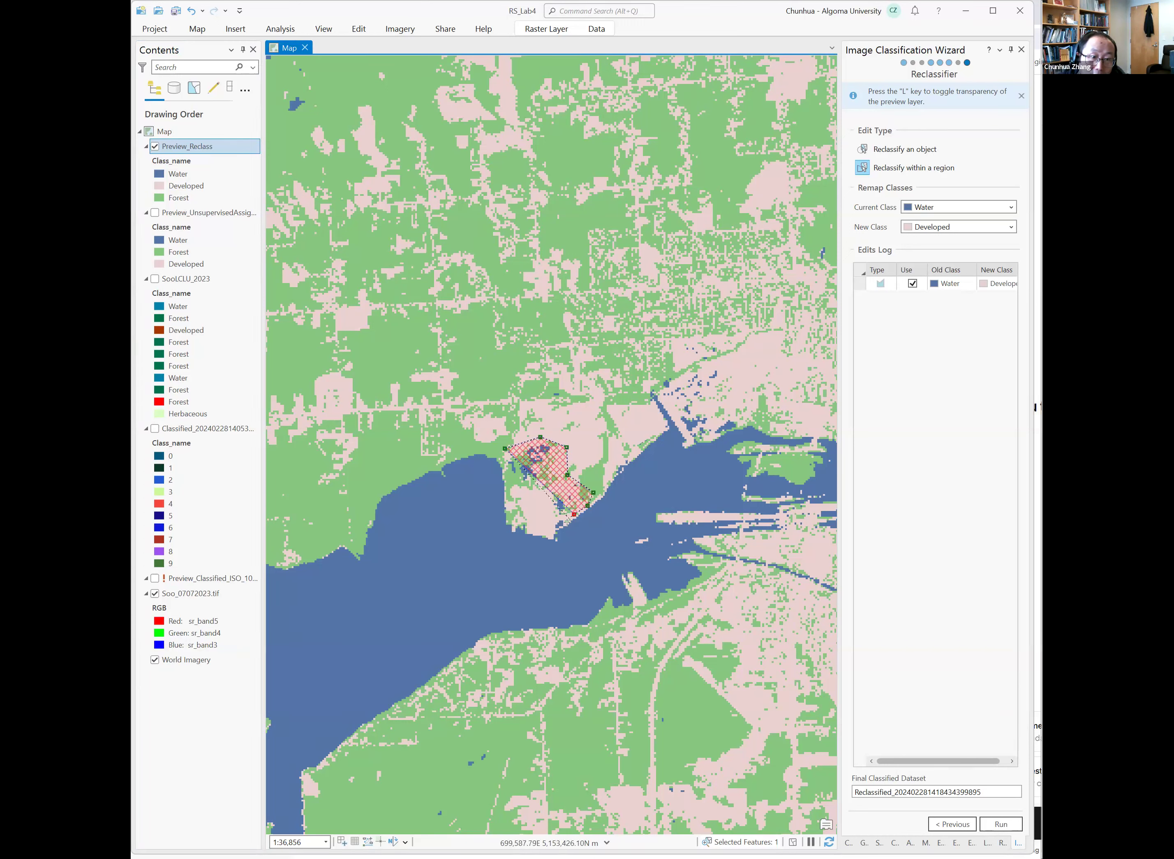
pyautogui.doubleClick(552, 530)
pyautogui.click(524, 500)
pyautogui.click(511, 479)
pyautogui.click(502, 463)
pyautogui.doubleClick(501, 463)
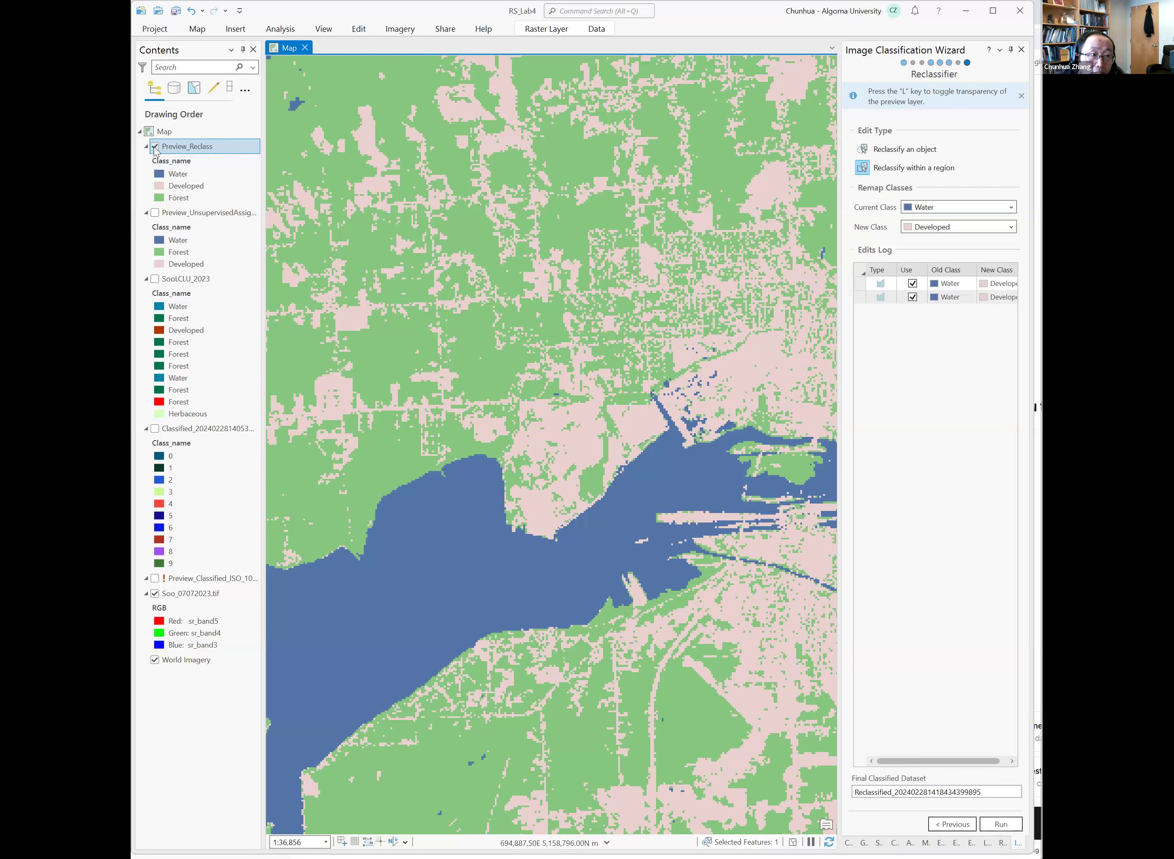
# Draw a third region around the misclassified water pixels in the developed harbour area on the north shore.
pyautogui.click(155, 147)
pyautogui.click(155, 147)
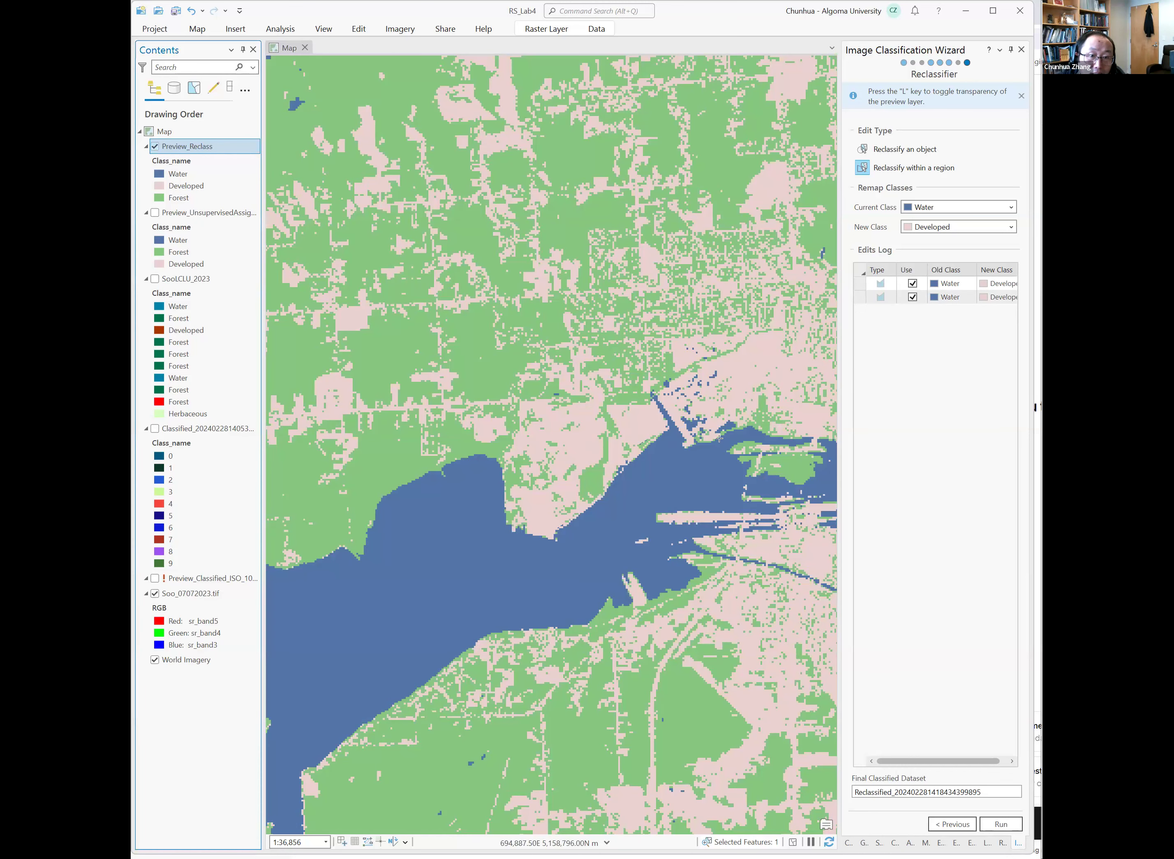
pyautogui.click(658, 389)
pyautogui.click(656, 363)
pyautogui.click(695, 333)
pyautogui.click(734, 348)
pyautogui.click(739, 389)
pyautogui.click(744, 413)
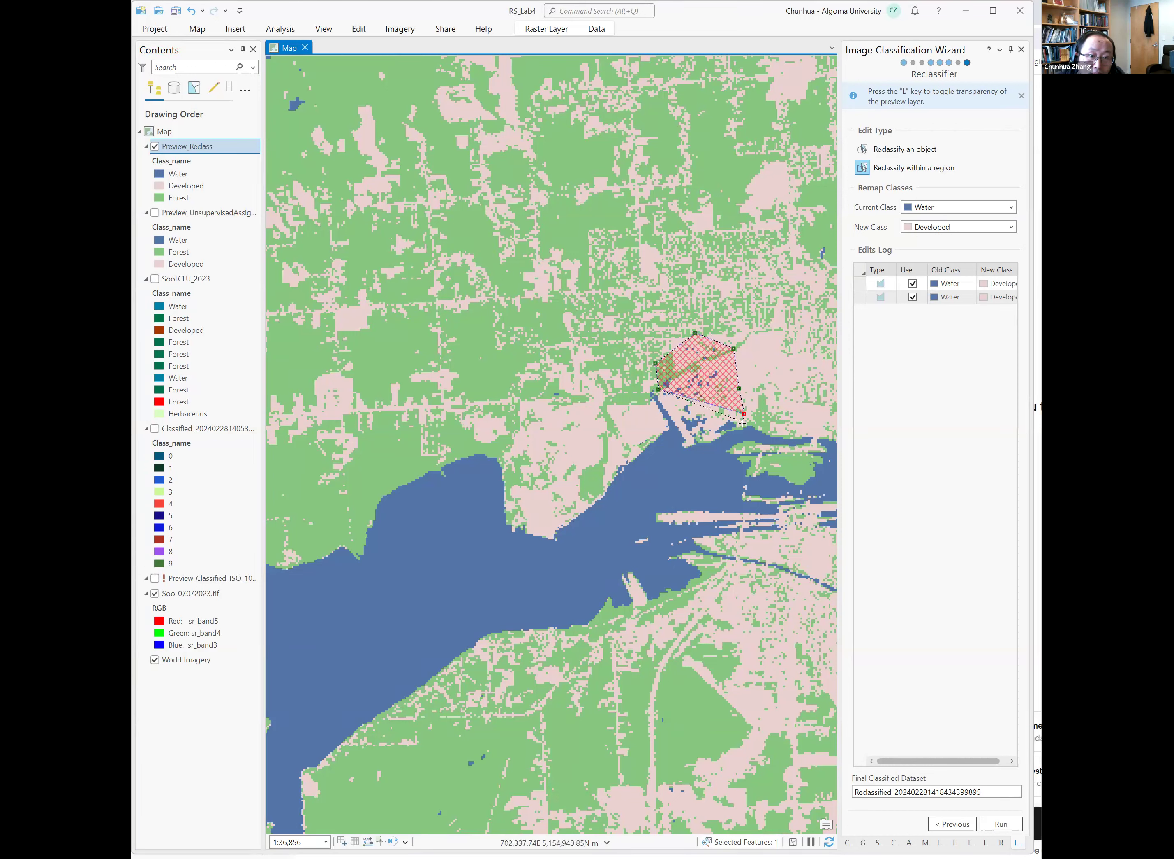
pyautogui.click(741, 428)
pyautogui.click(721, 434)
pyautogui.click(708, 439)
pyautogui.click(695, 441)
pyautogui.click(687, 435)
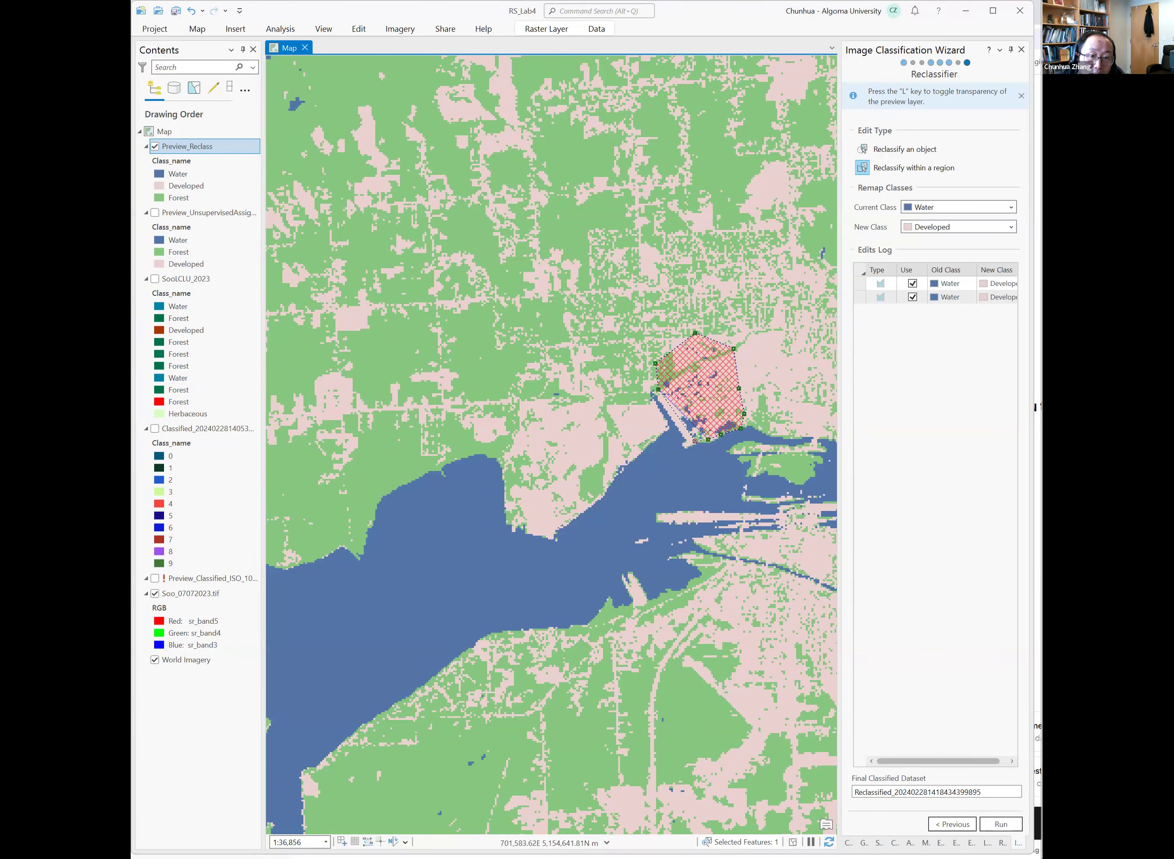
pyautogui.click(673, 414)
pyautogui.doubleClick(672, 413)
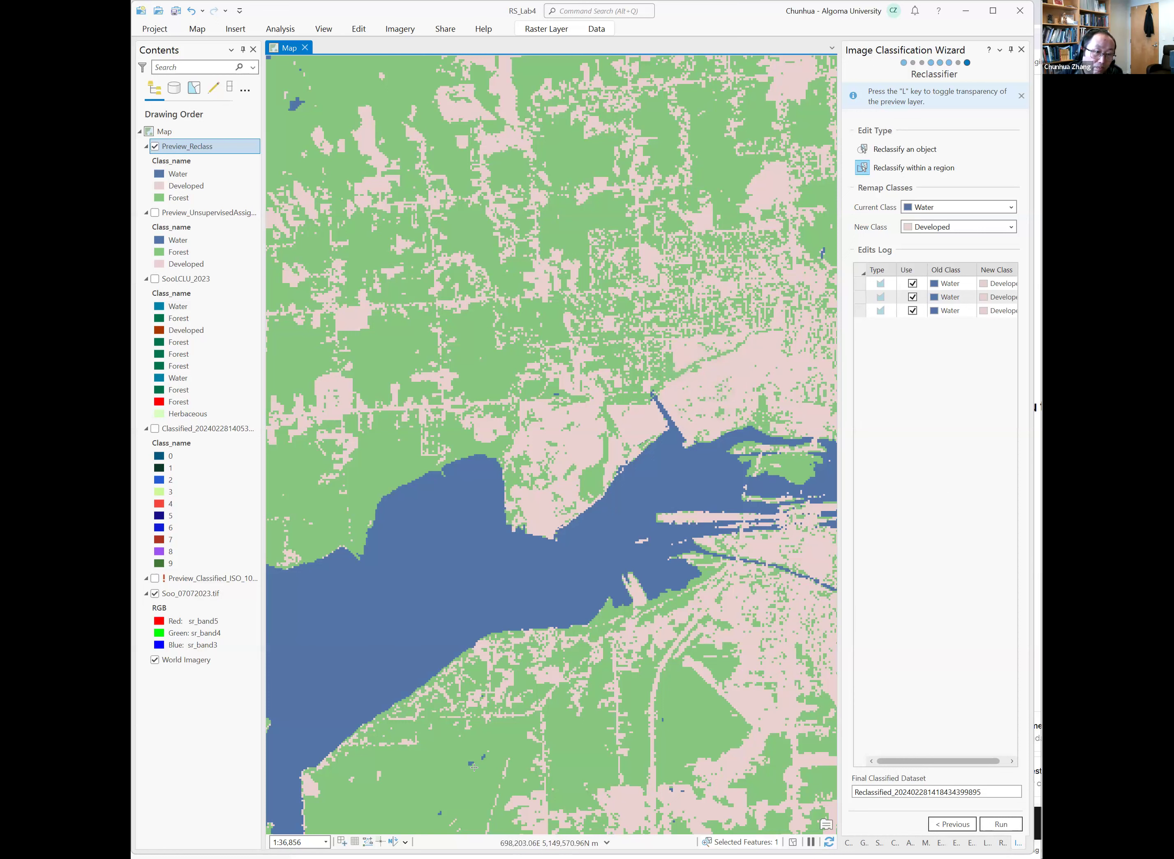
# Toggle the reclass preview and the first edit's use option on and off to compare the result with the image.
pyautogui.click(156, 148)
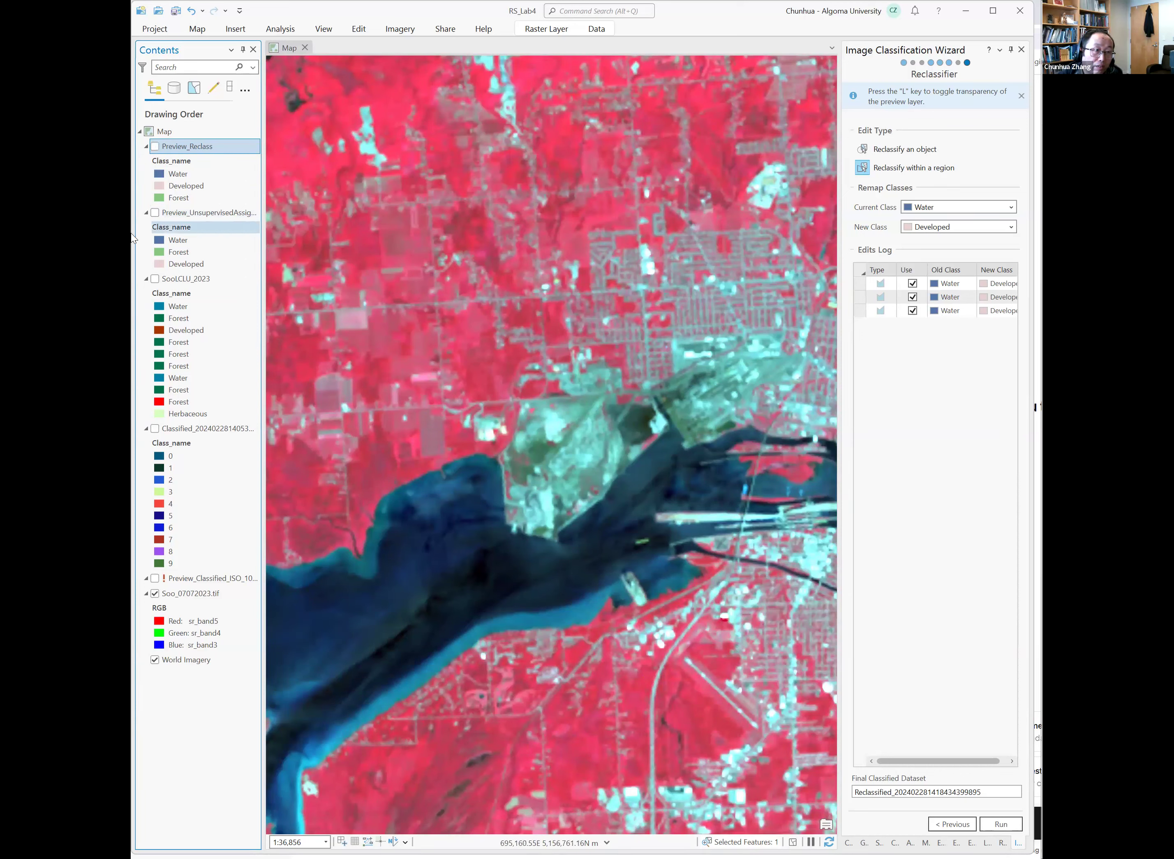
pyautogui.click(155, 147)
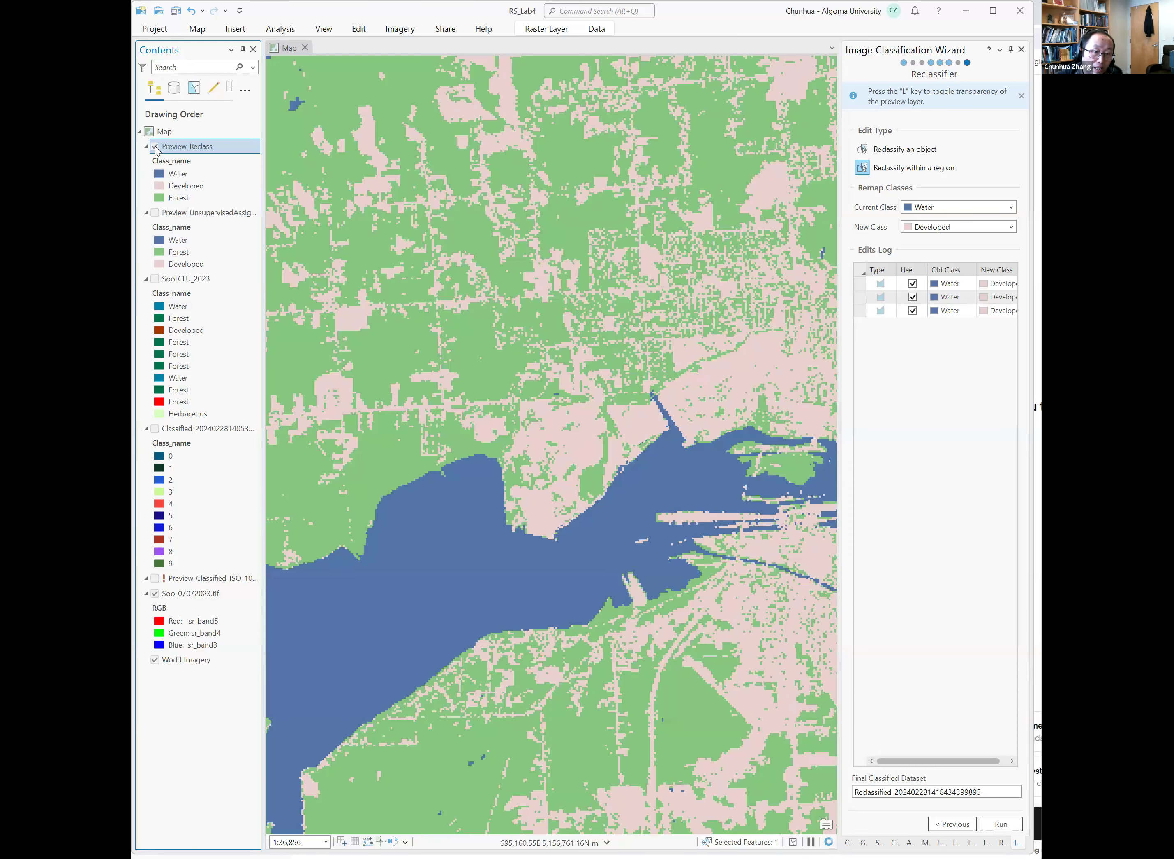
pyautogui.click(155, 146)
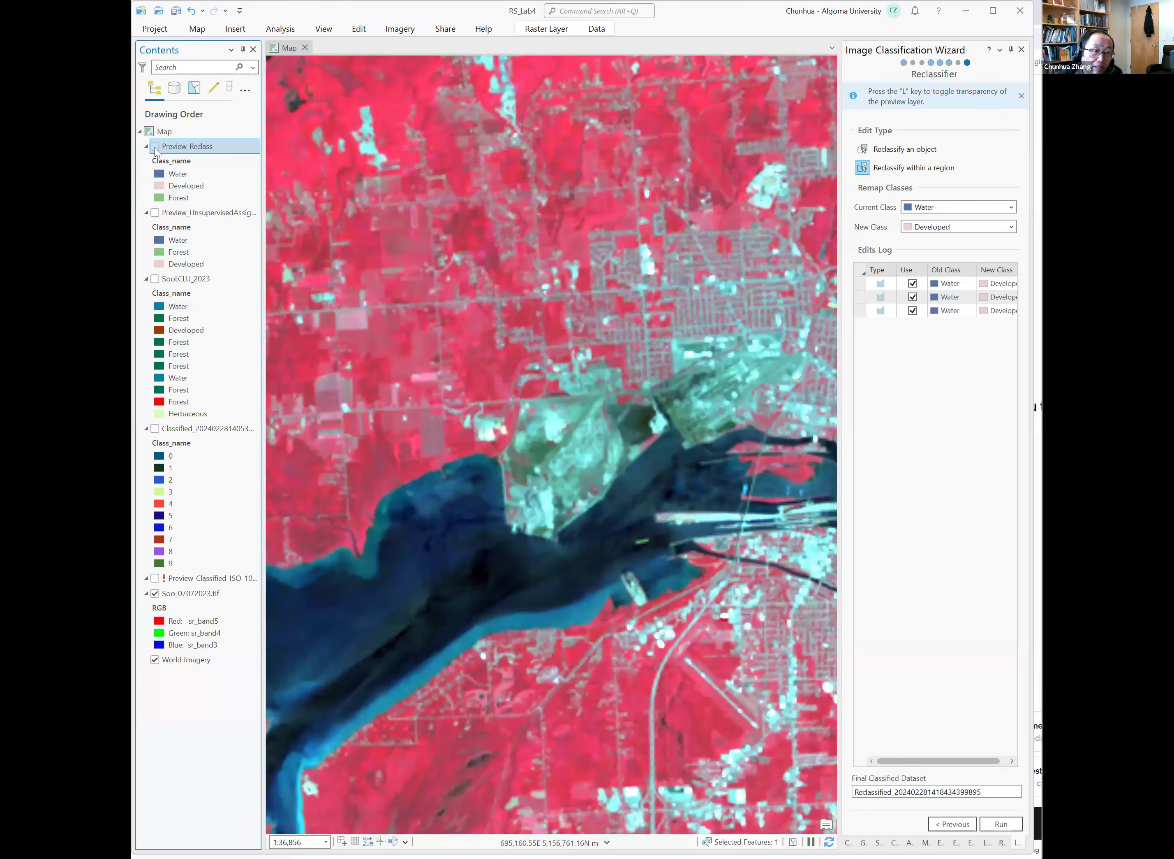
pyautogui.click(155, 146)
pyautogui.click(155, 146)
pyautogui.click(155, 146)
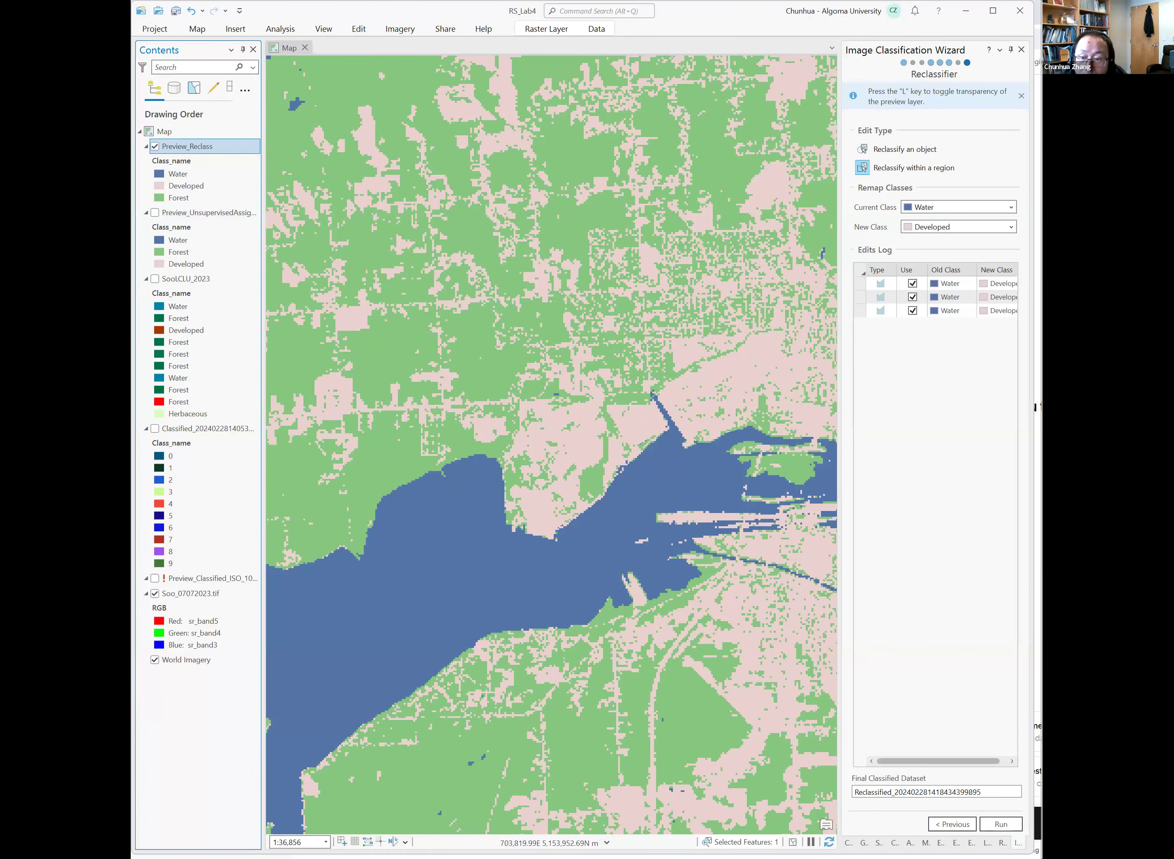
pyautogui.scroll(-1, 514, 419)
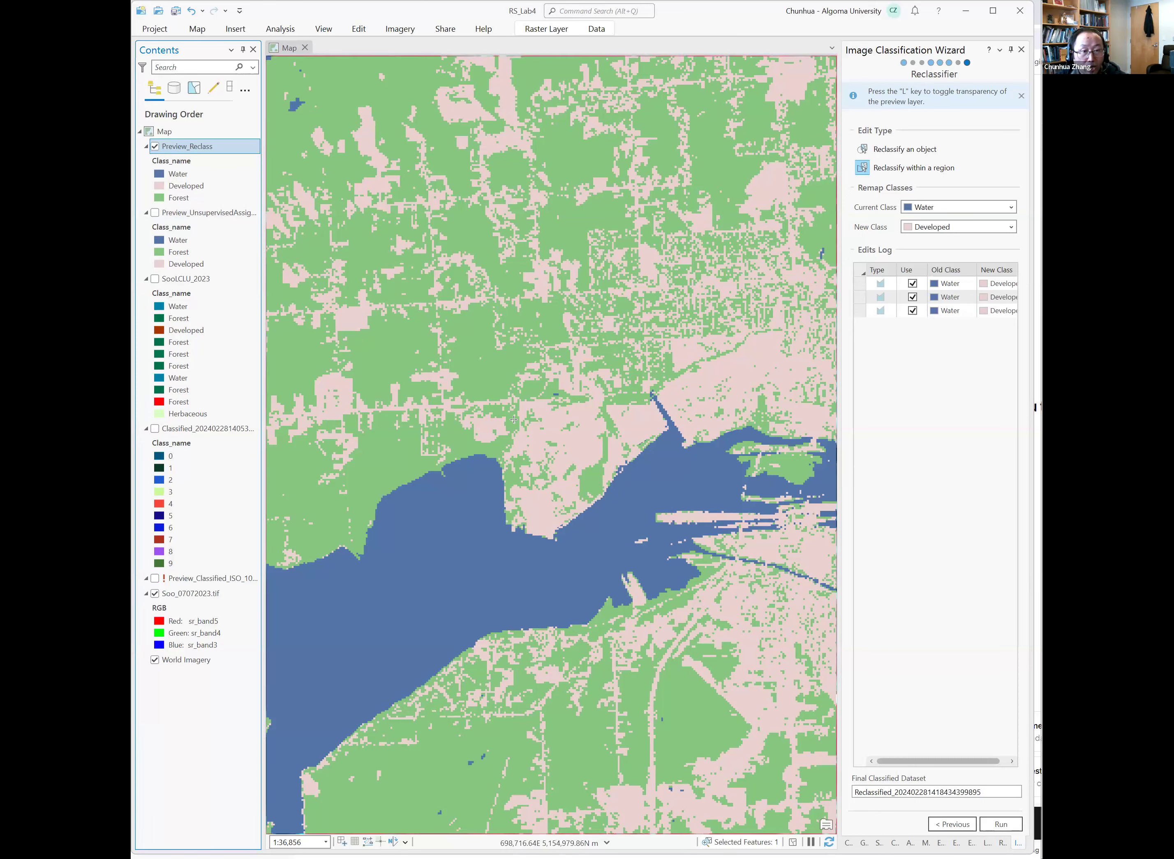
pyautogui.scroll(-2, 513, 419)
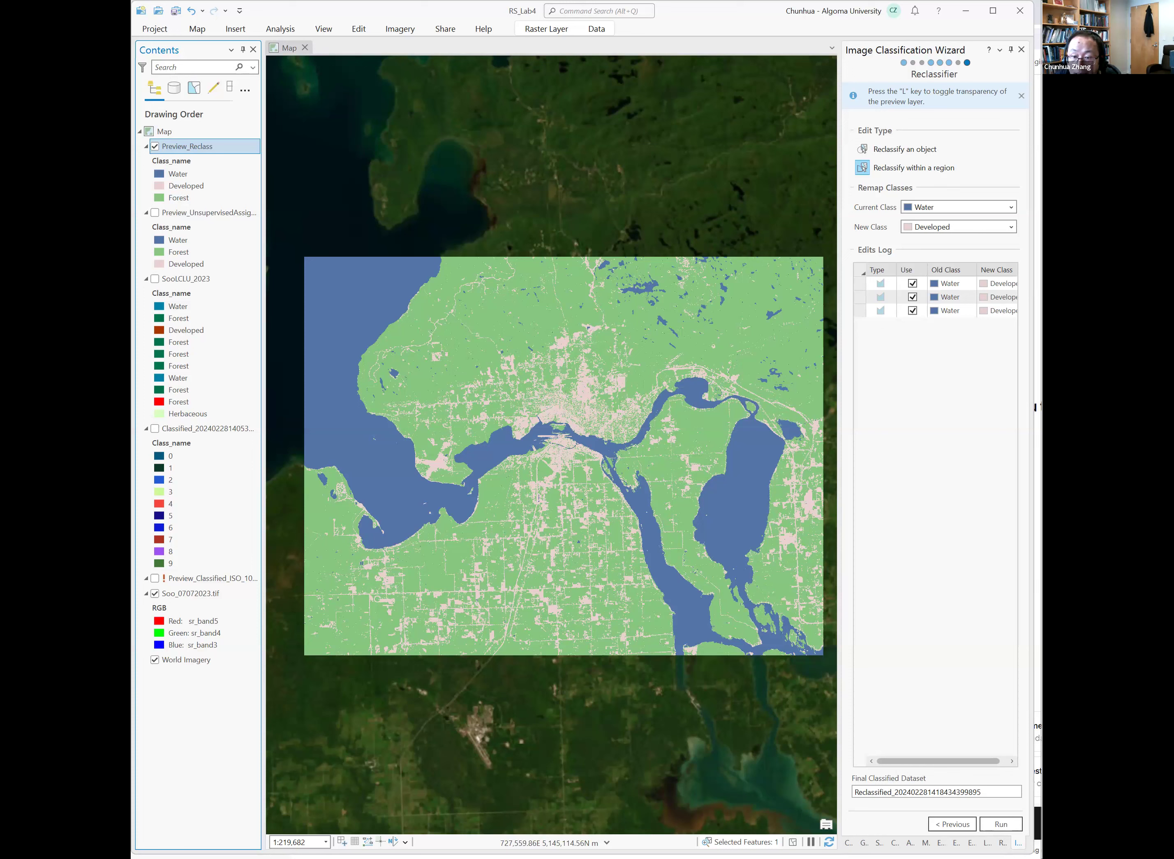
pyautogui.click(912, 283)
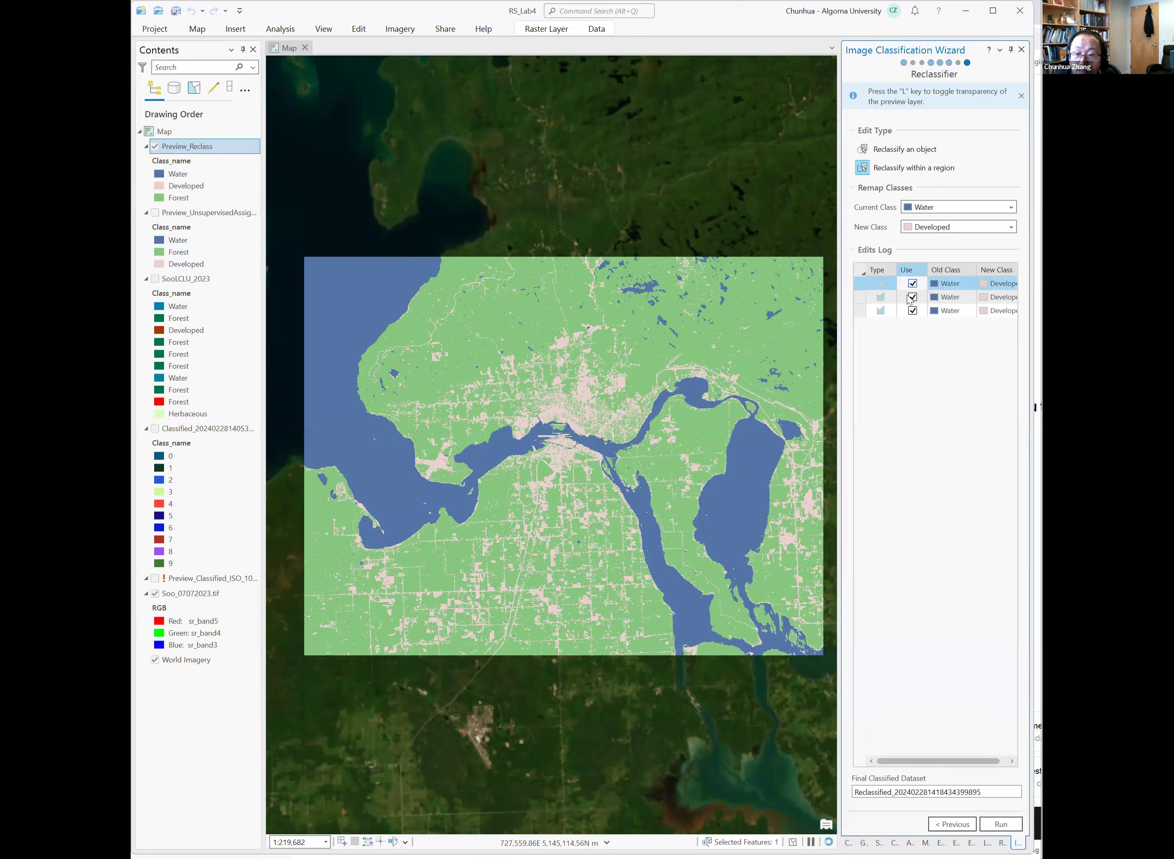
pyautogui.click(913, 284)
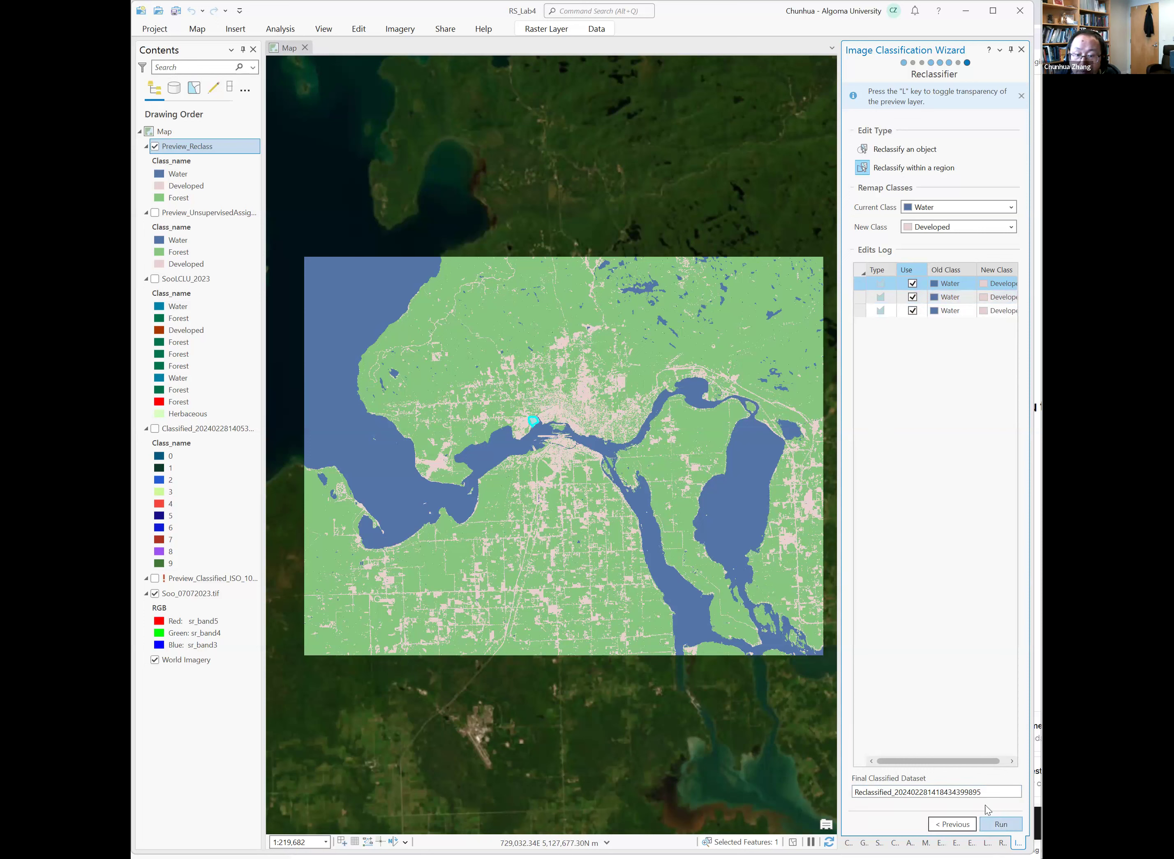
# Name the final classified dataset SooLCLU_2023_Re and run the reclassification.
pyautogui.moveTo(995, 791); pyautogui.dragTo(820, 798)
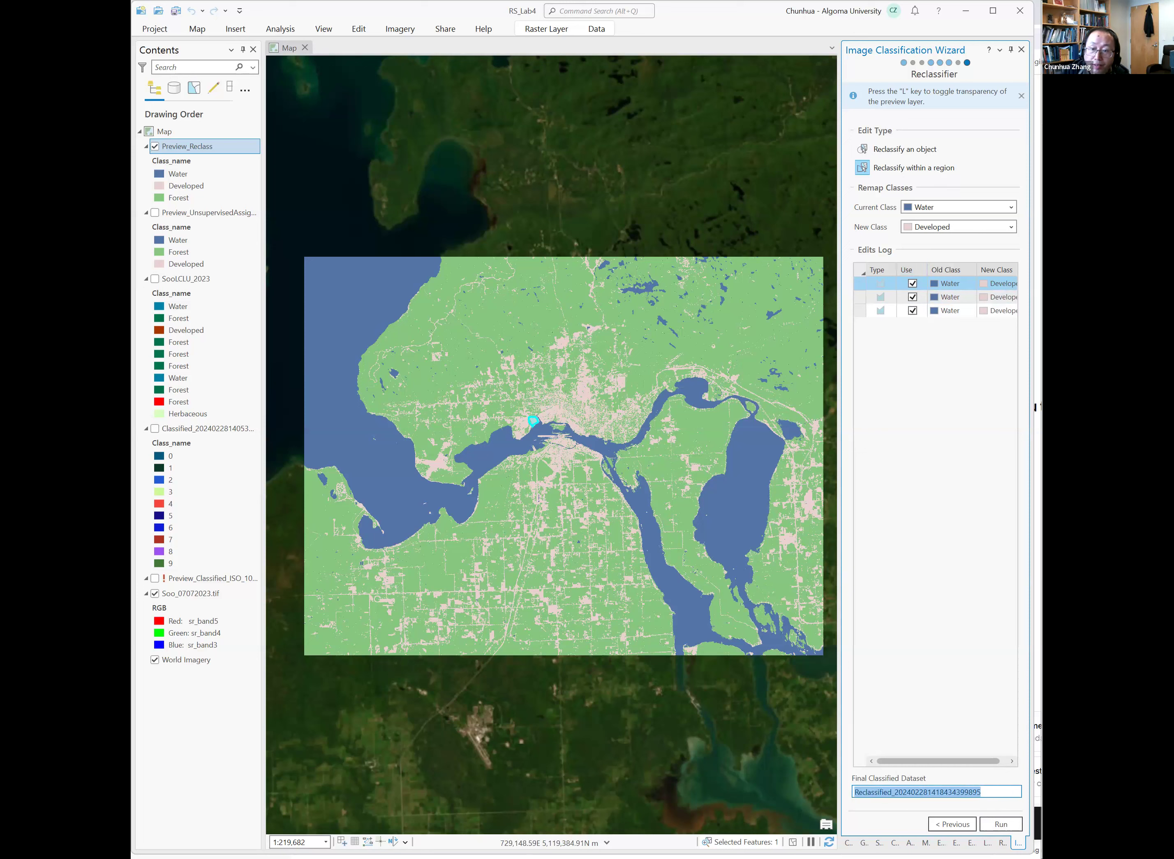
pyautogui.write('Soo')
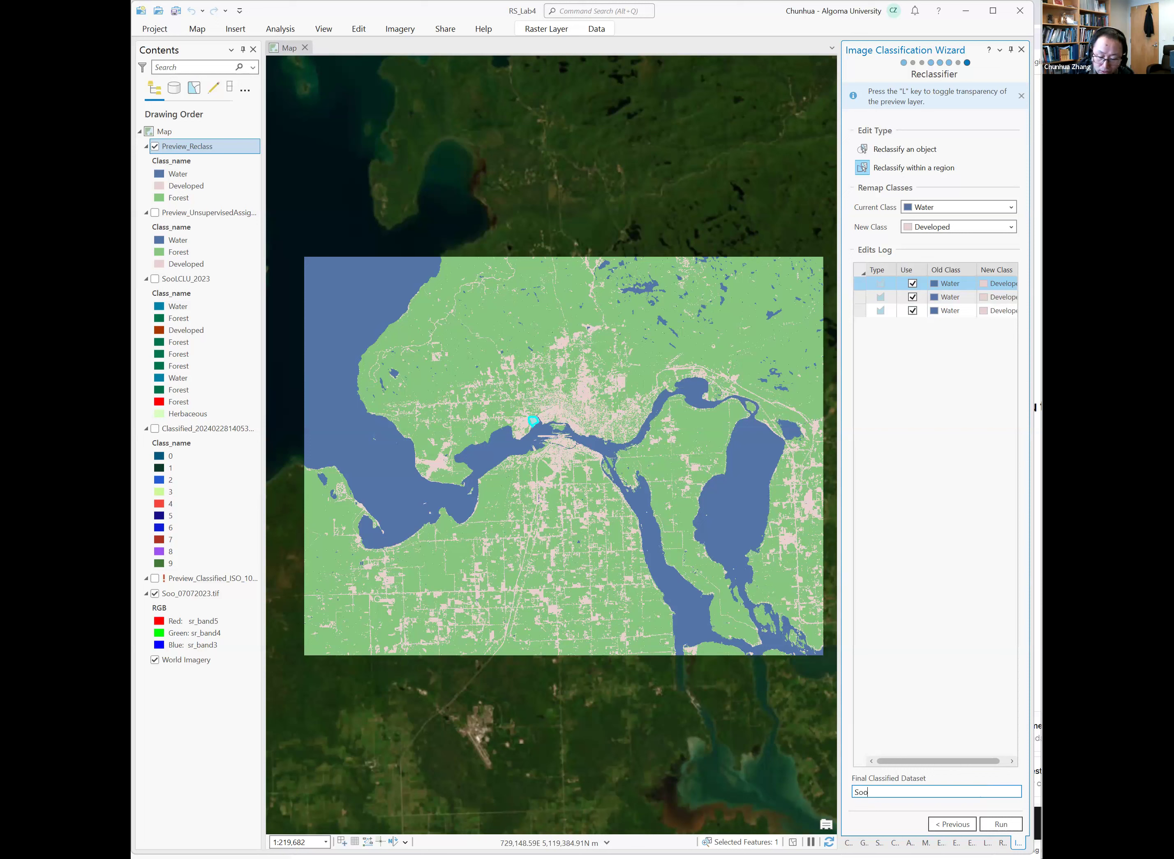
pyautogui.write('LCL')
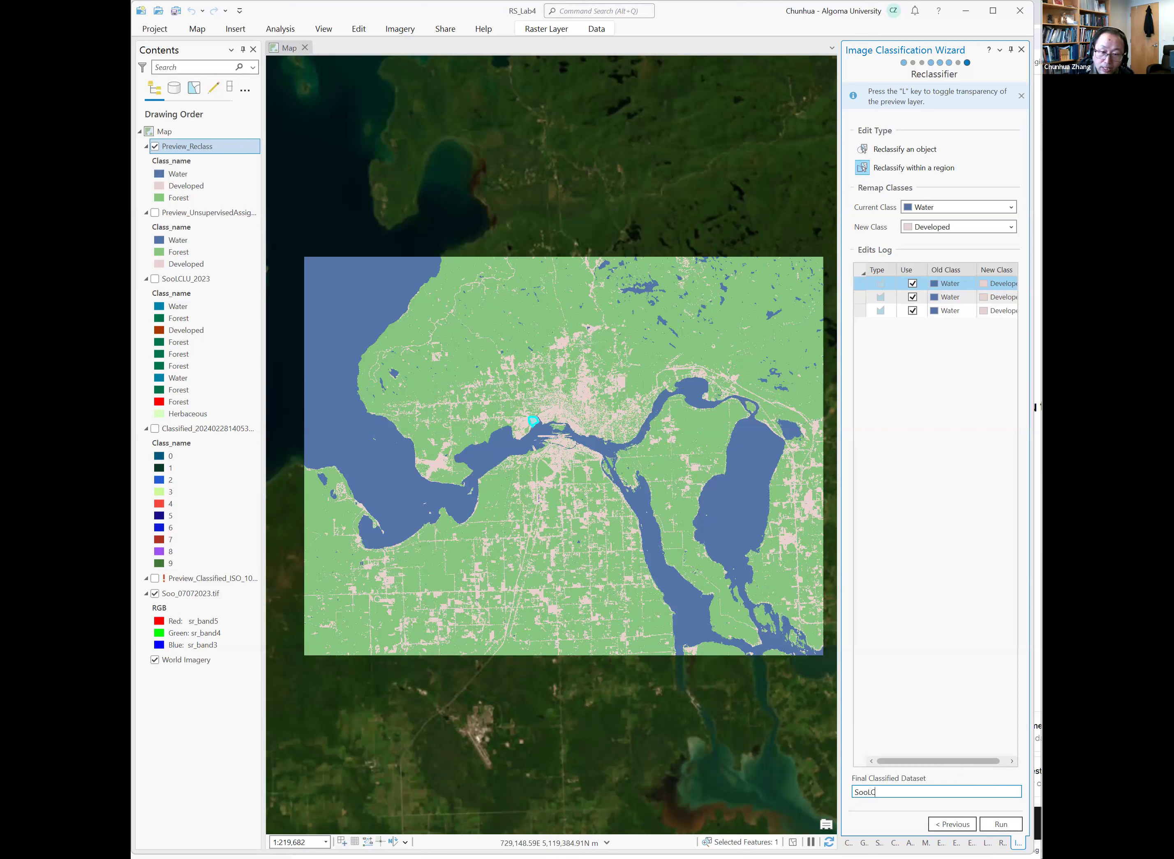
pyautogui.write('U_')
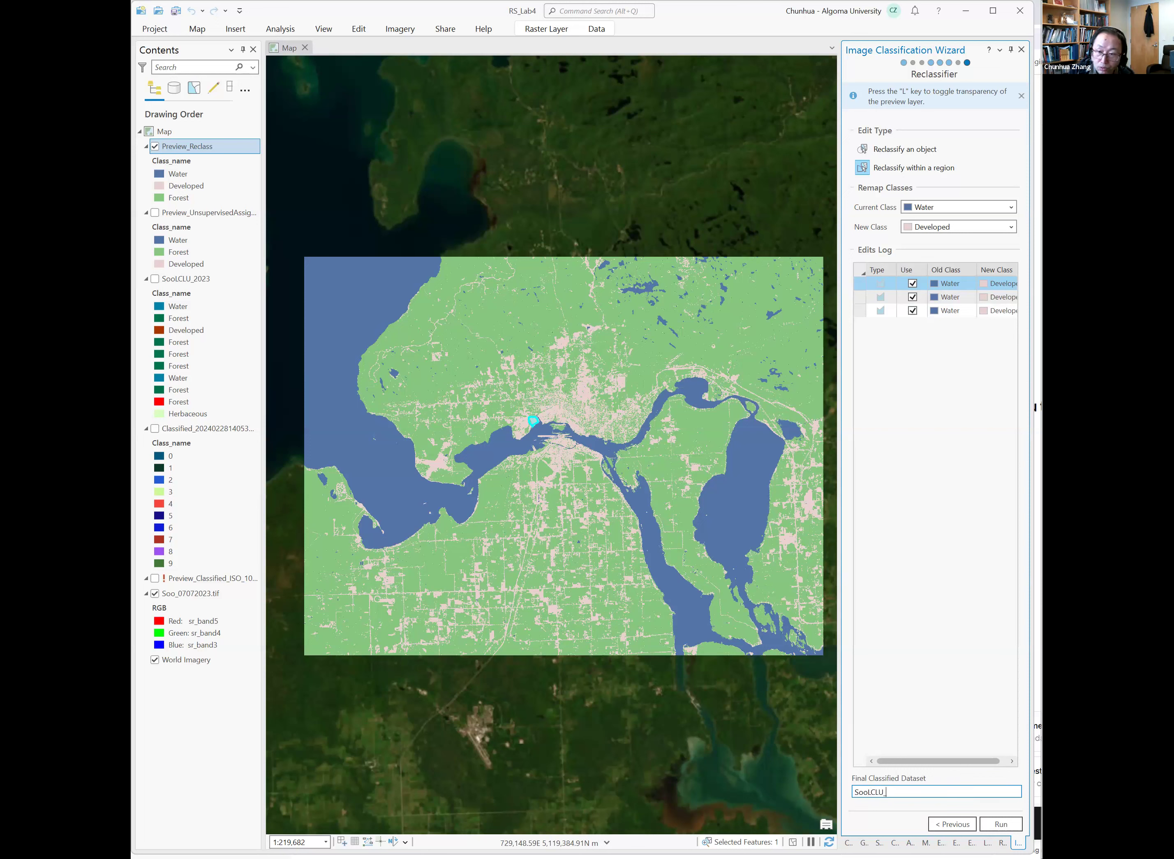
pyautogui.write('2023_Re')
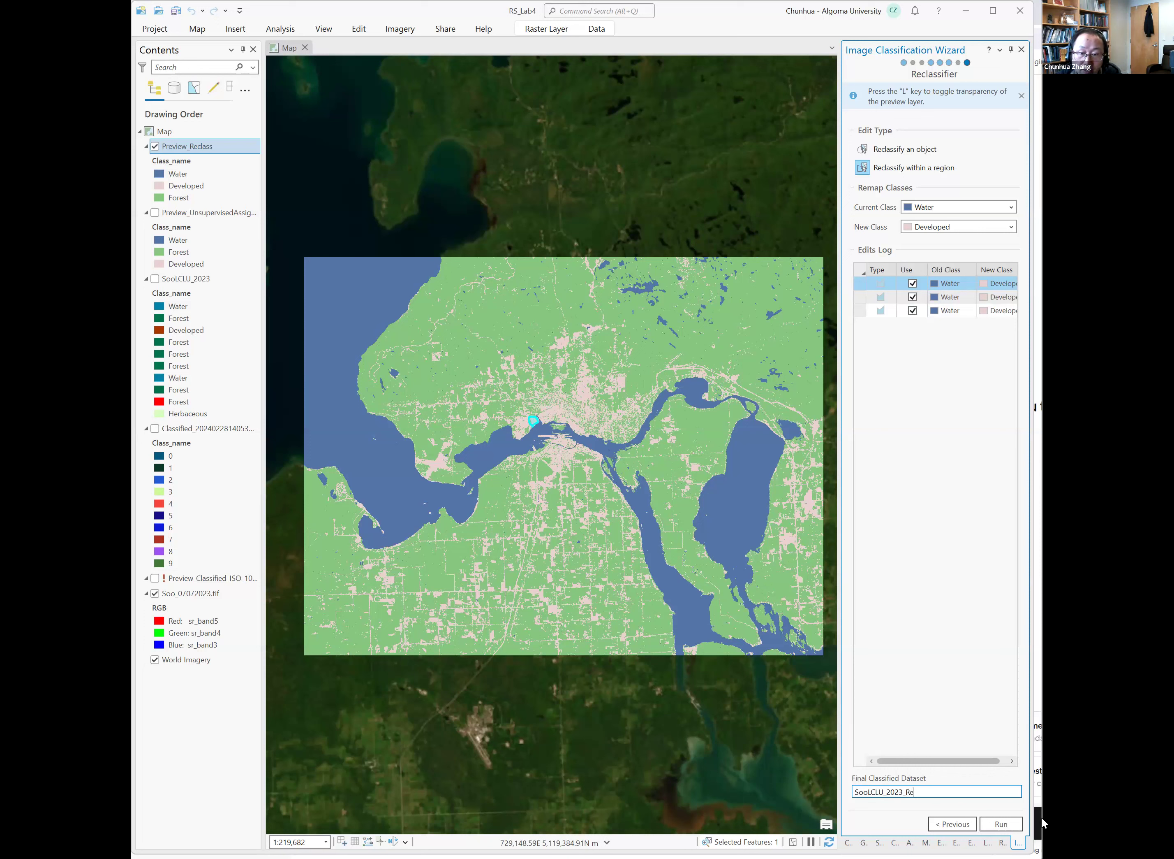
pyautogui.click(1000, 824)
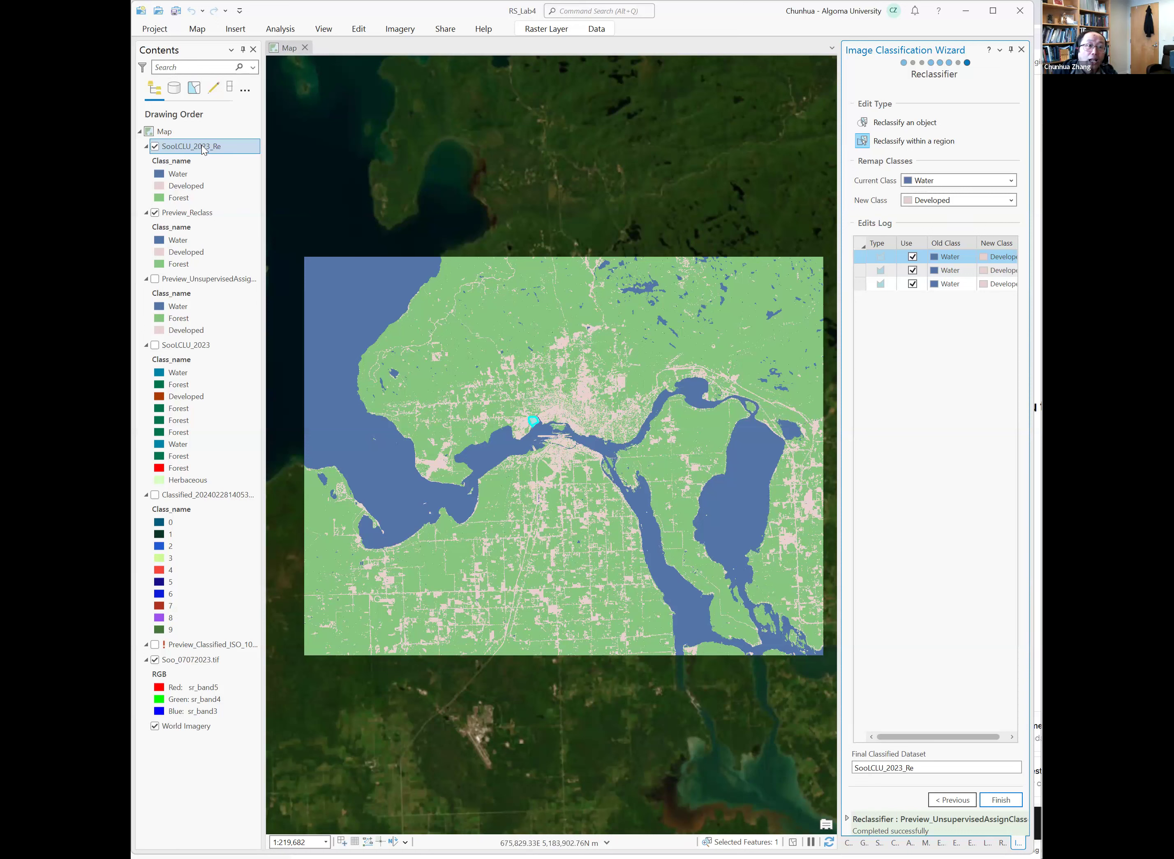
# Open the Reclassifier from the classification tools gallery for the new SooLCLU_2023_Re layer.
pyautogui.click(400, 29)
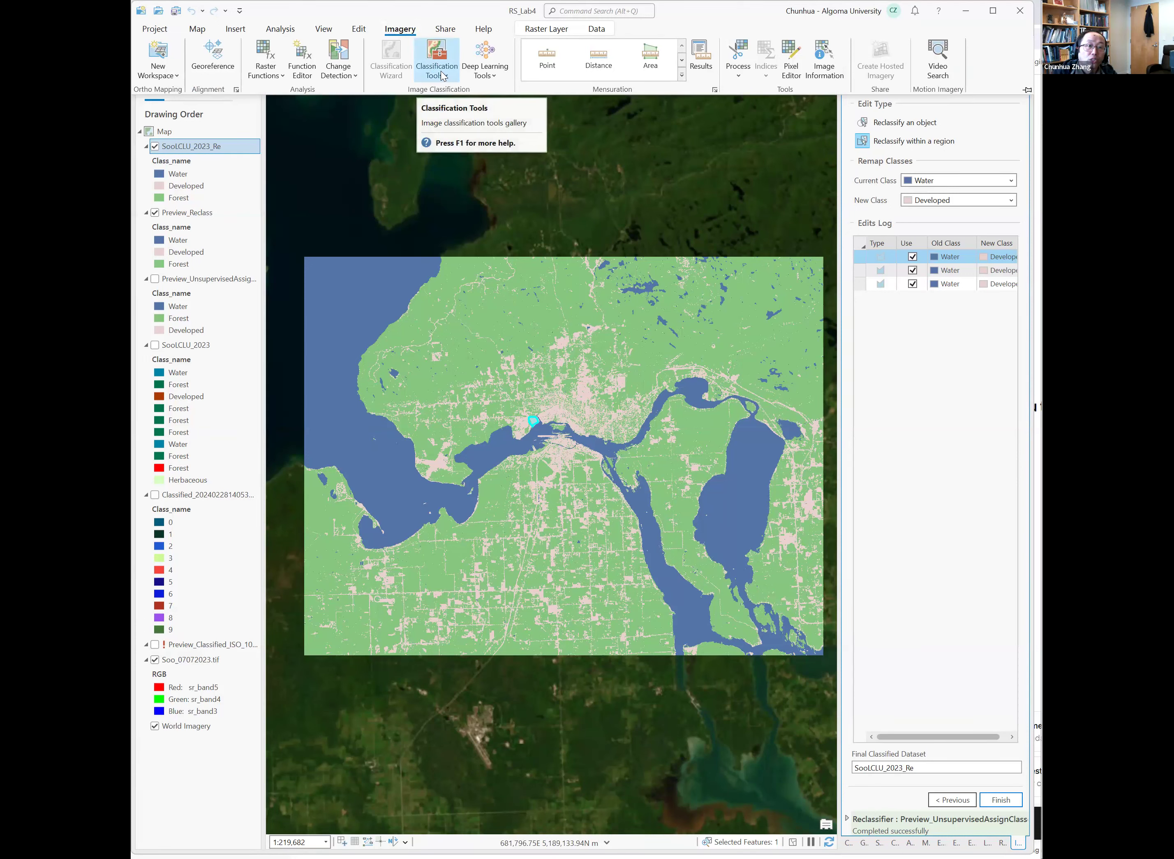
pyautogui.click(443, 77)
pyautogui.click(484, 242)
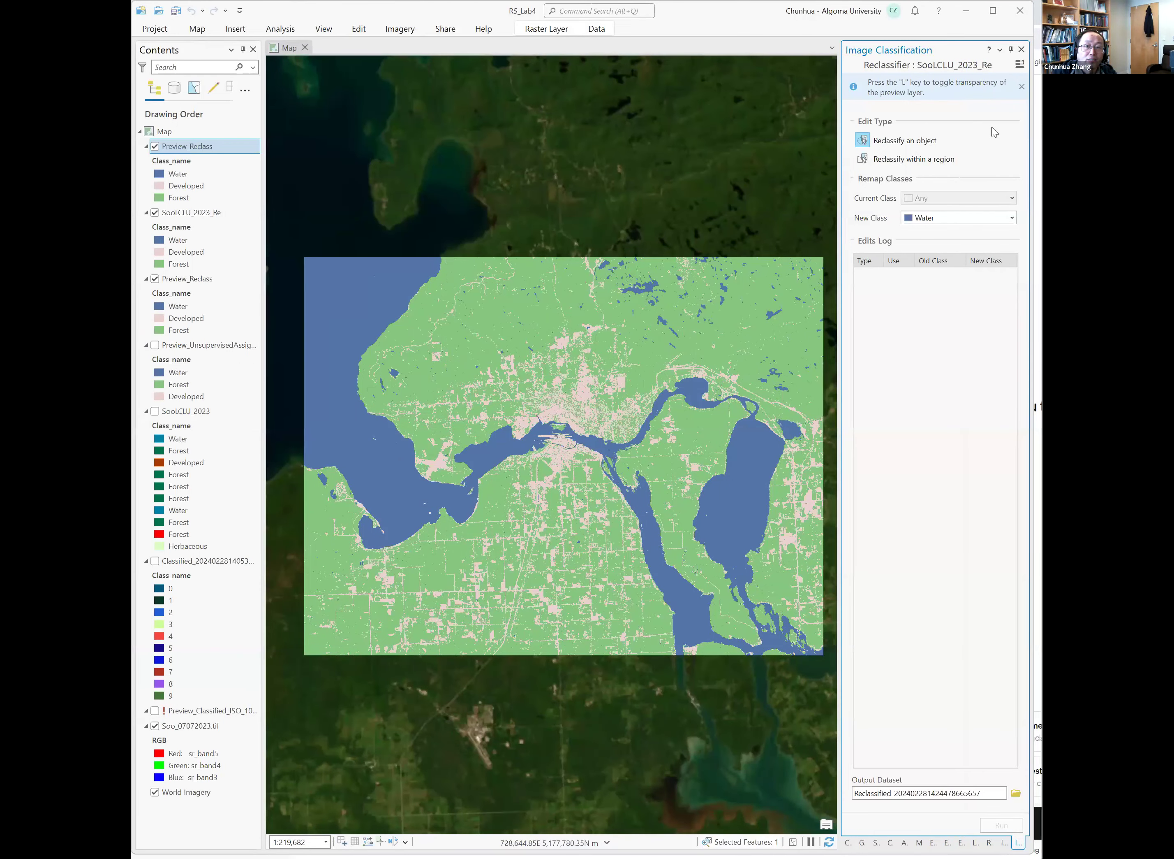
# Switch to reclassifying within a region, remapping current class Water to new class Developed.
pyautogui.click(873, 162)
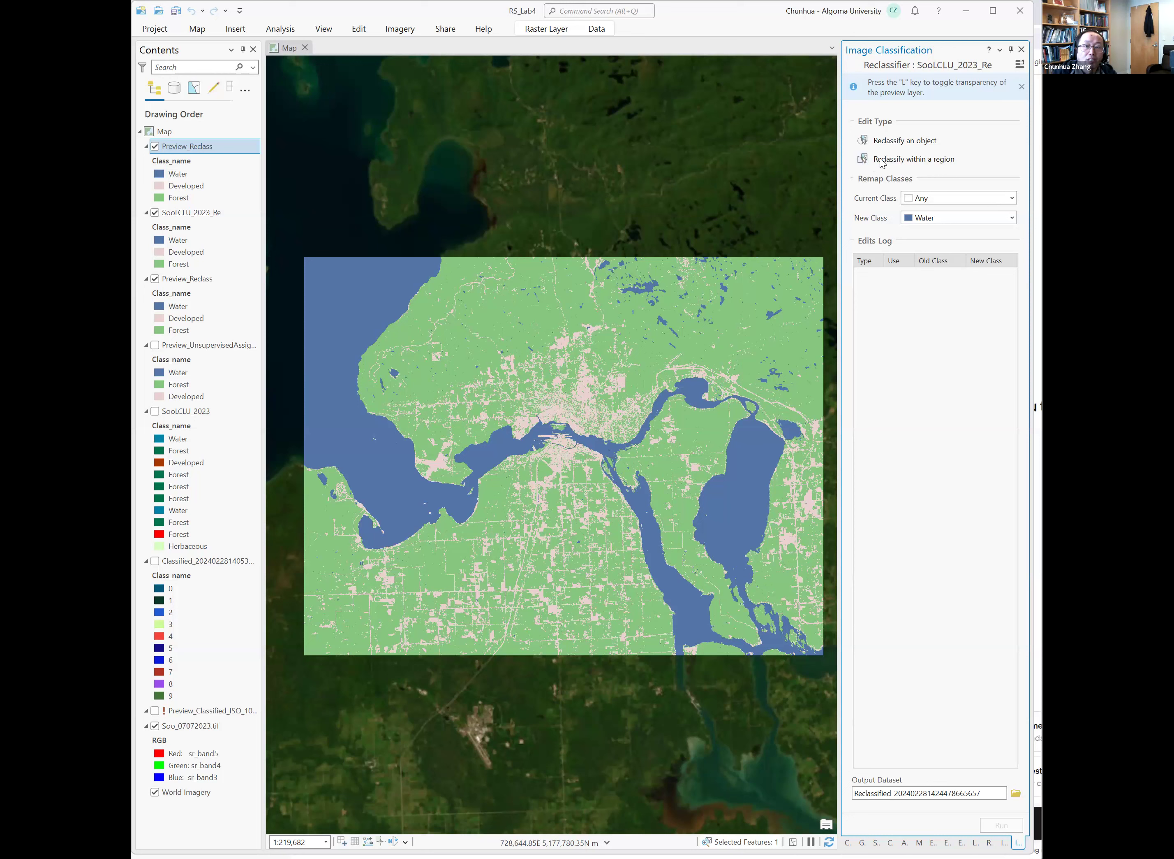
pyautogui.click(944, 197)
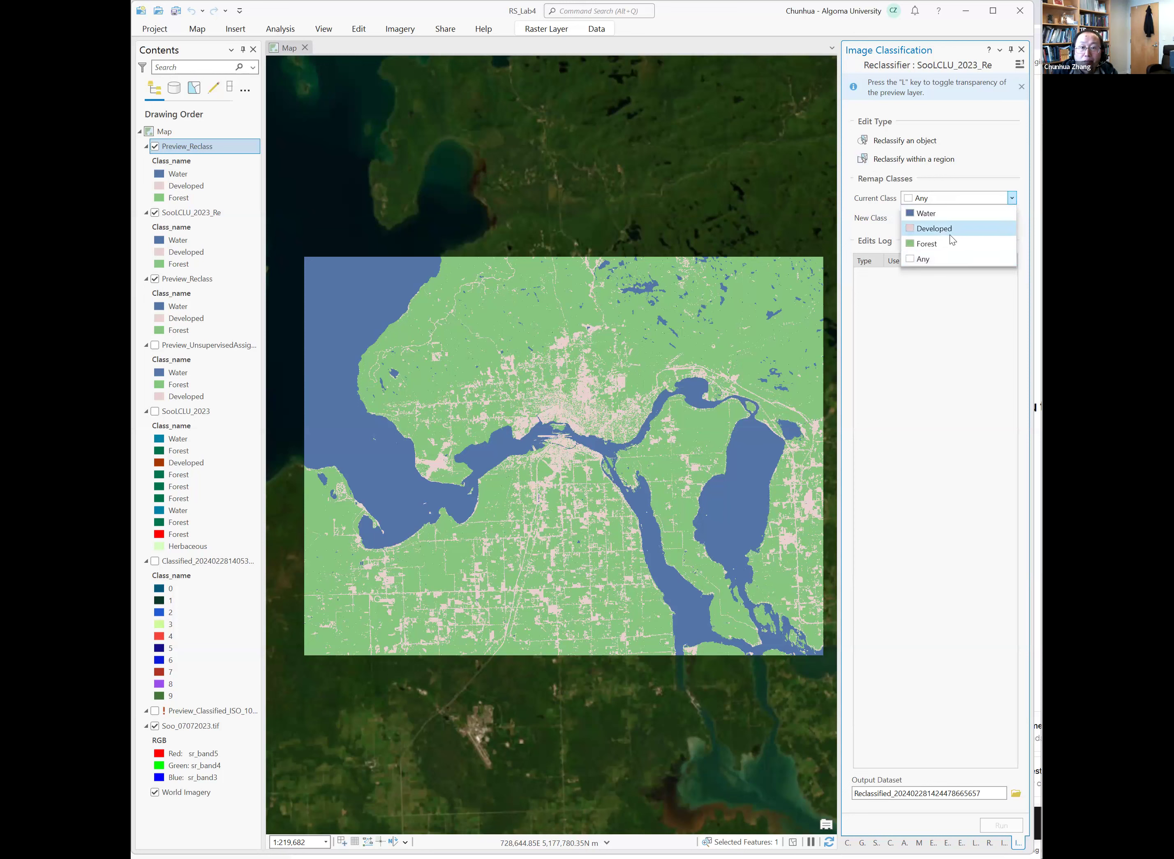
pyautogui.click(956, 217)
pyautogui.click(955, 217)
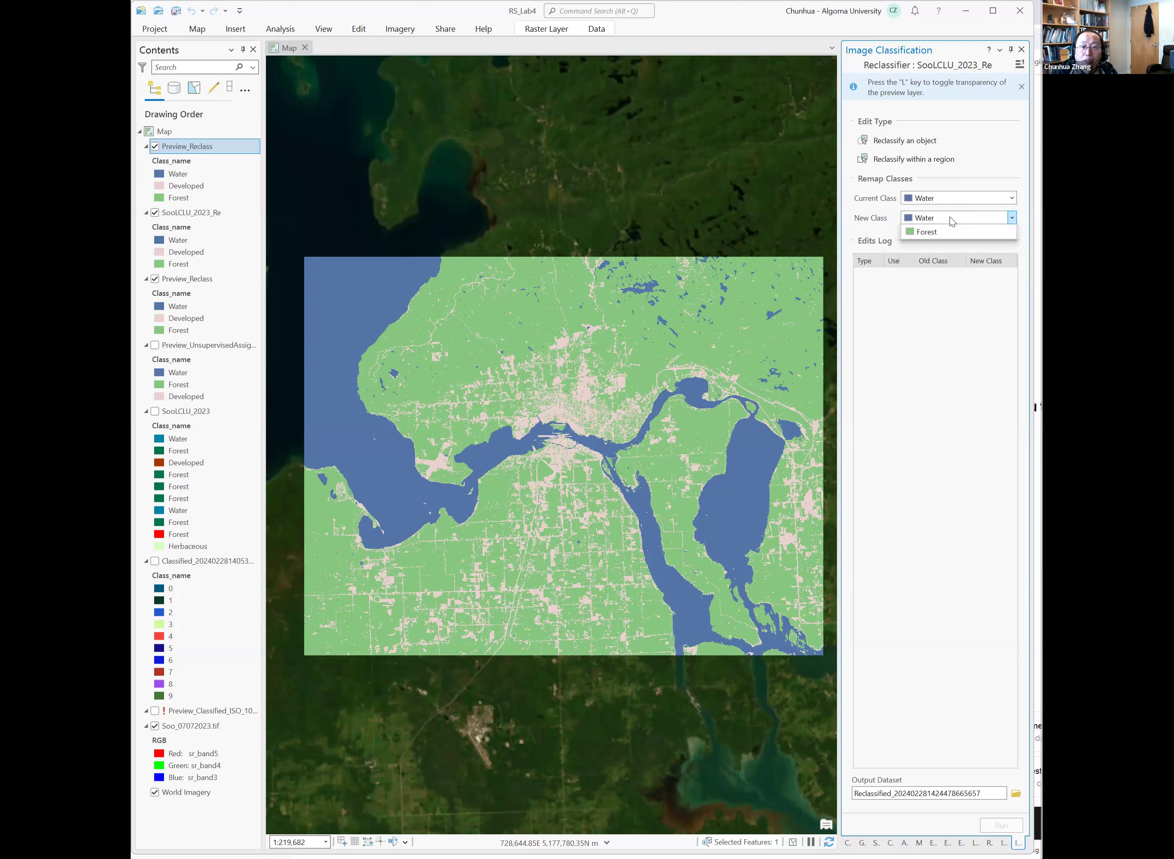
pyautogui.click(937, 248)
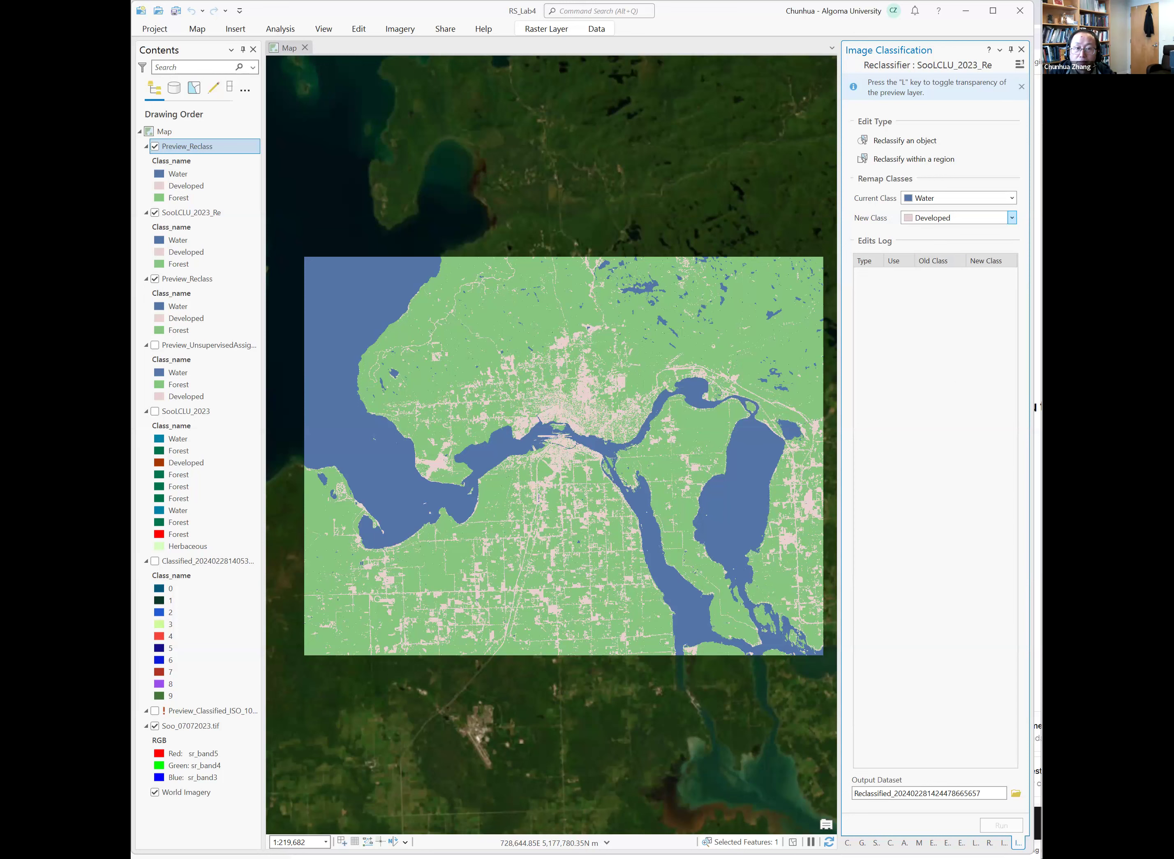
pyautogui.scroll(1, 575, 429)
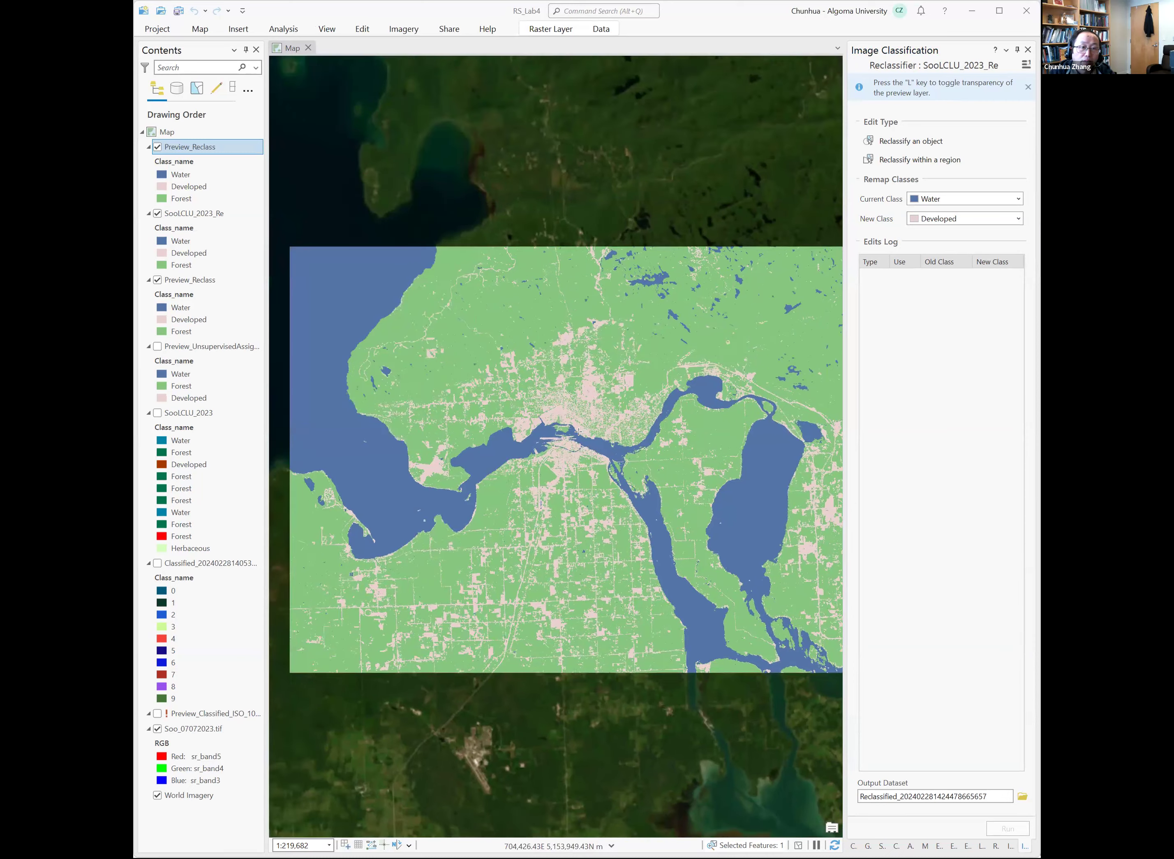
pyautogui.scroll(1, 578, 431)
pyautogui.scroll(4, 579, 431)
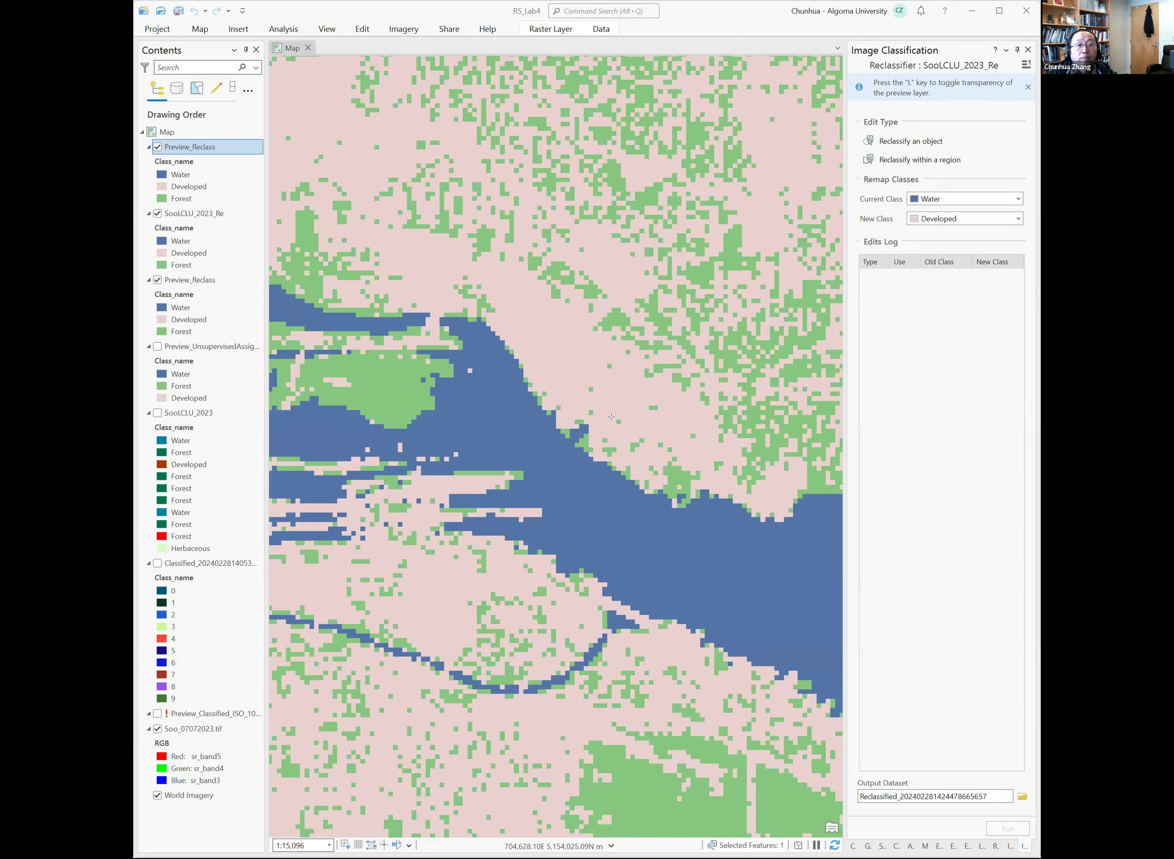
pyautogui.scroll(-2, 611, 417)
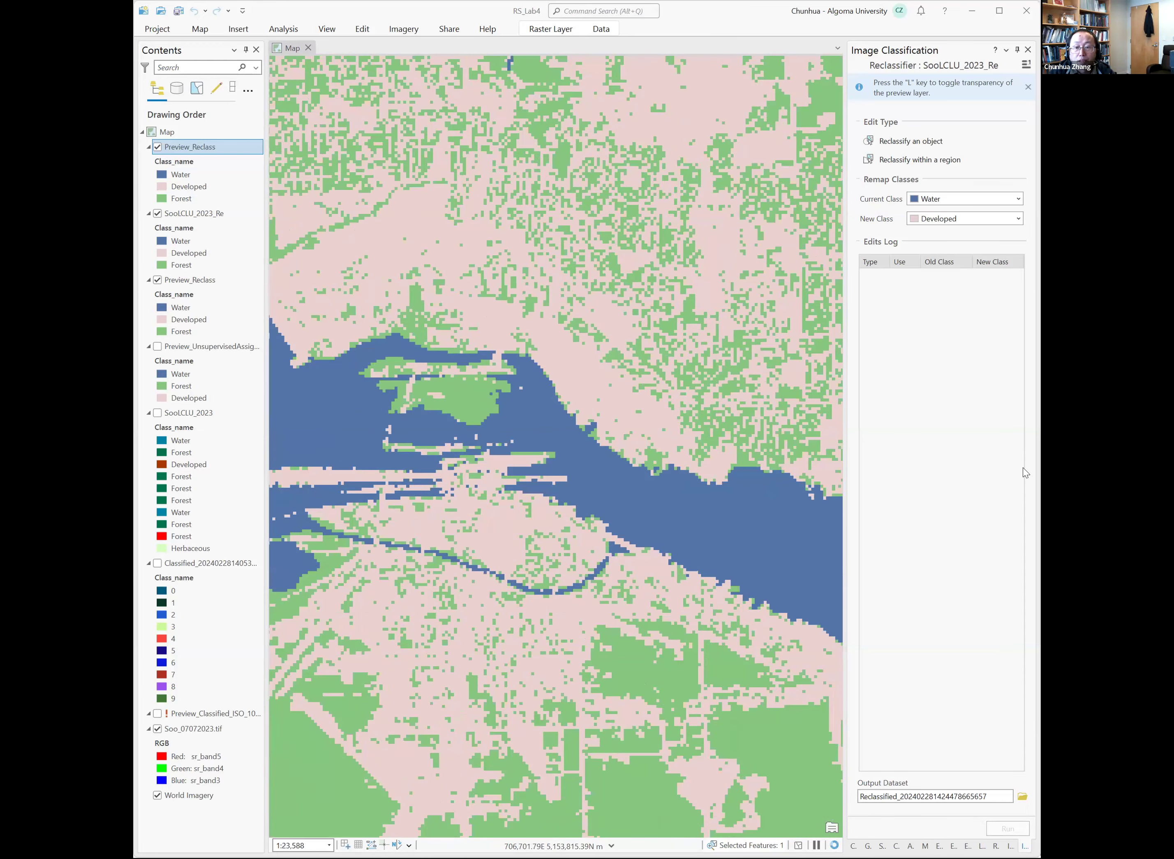
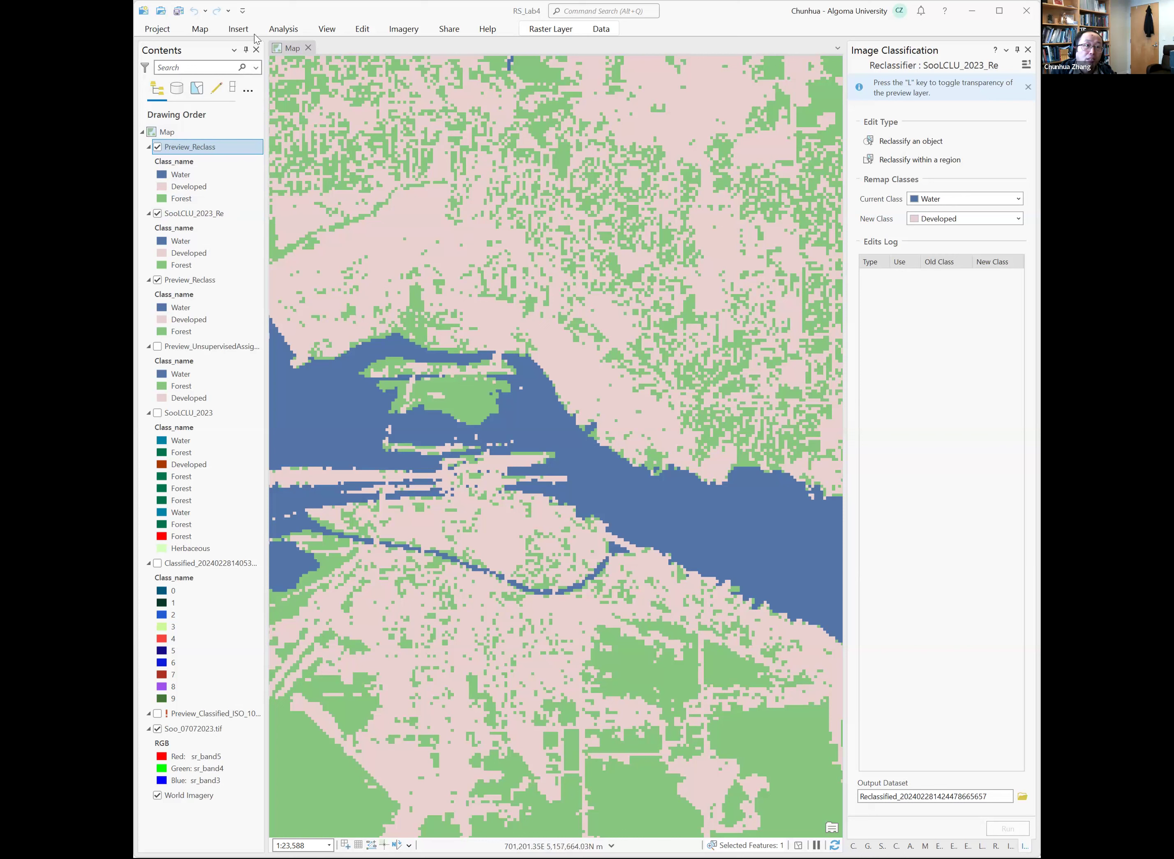
# Search the geoprocessing tools for majority filter and open the Majority Filter tool.
pyautogui.click(276, 31)
pyautogui.click(274, 55)
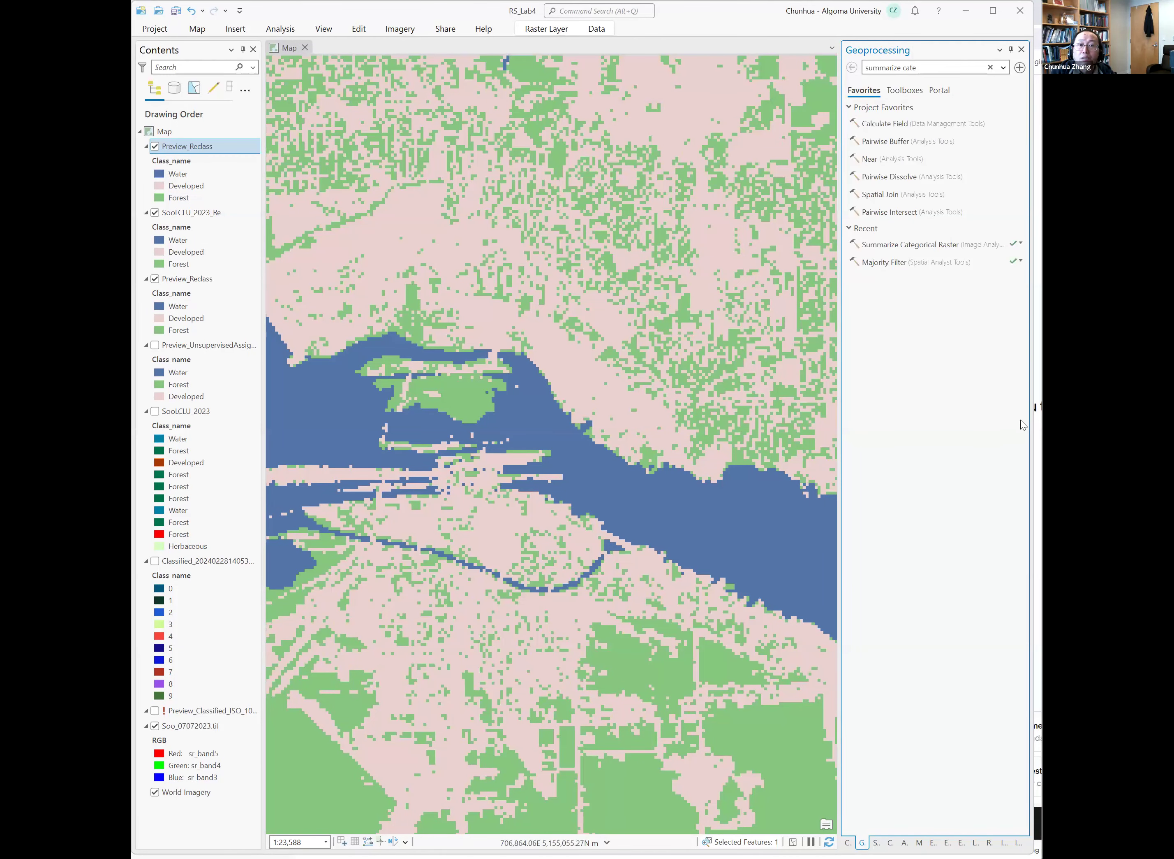
pyautogui.click(919, 68)
pyautogui.write('maj')
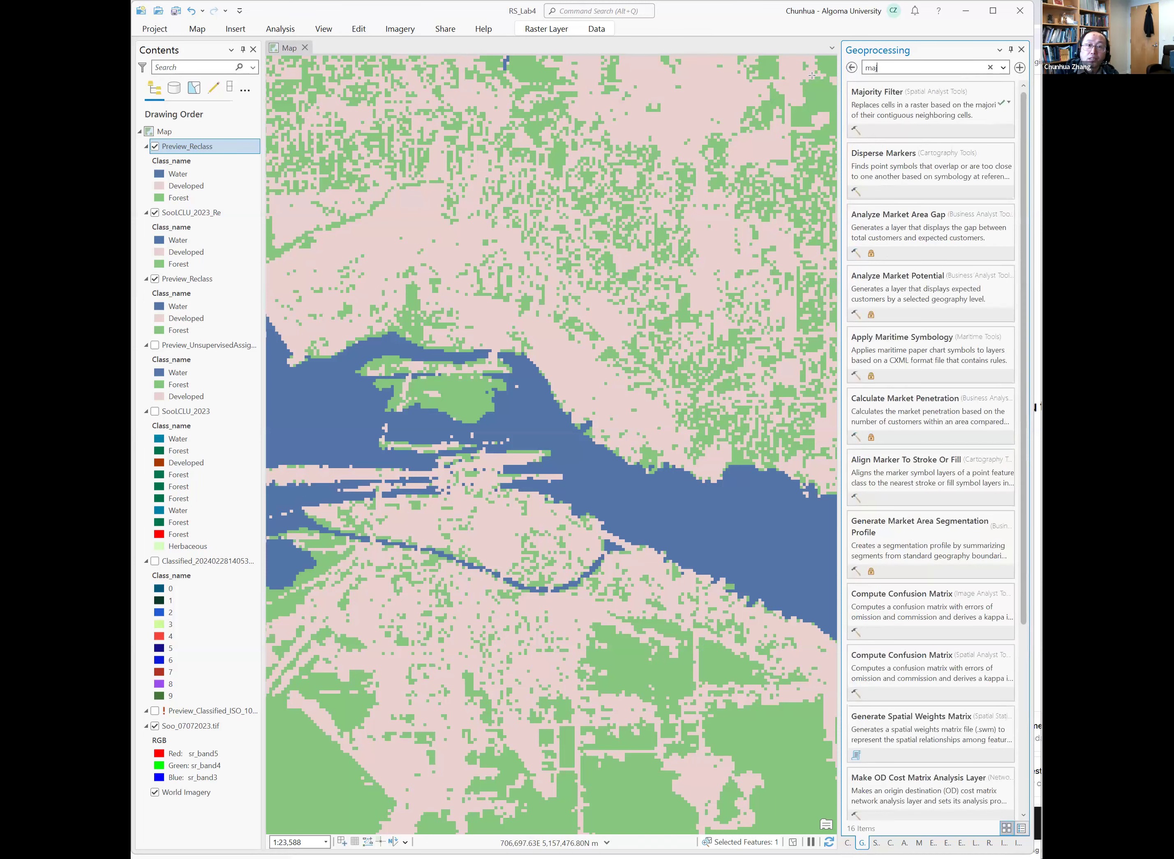
pyautogui.write('ority fi')
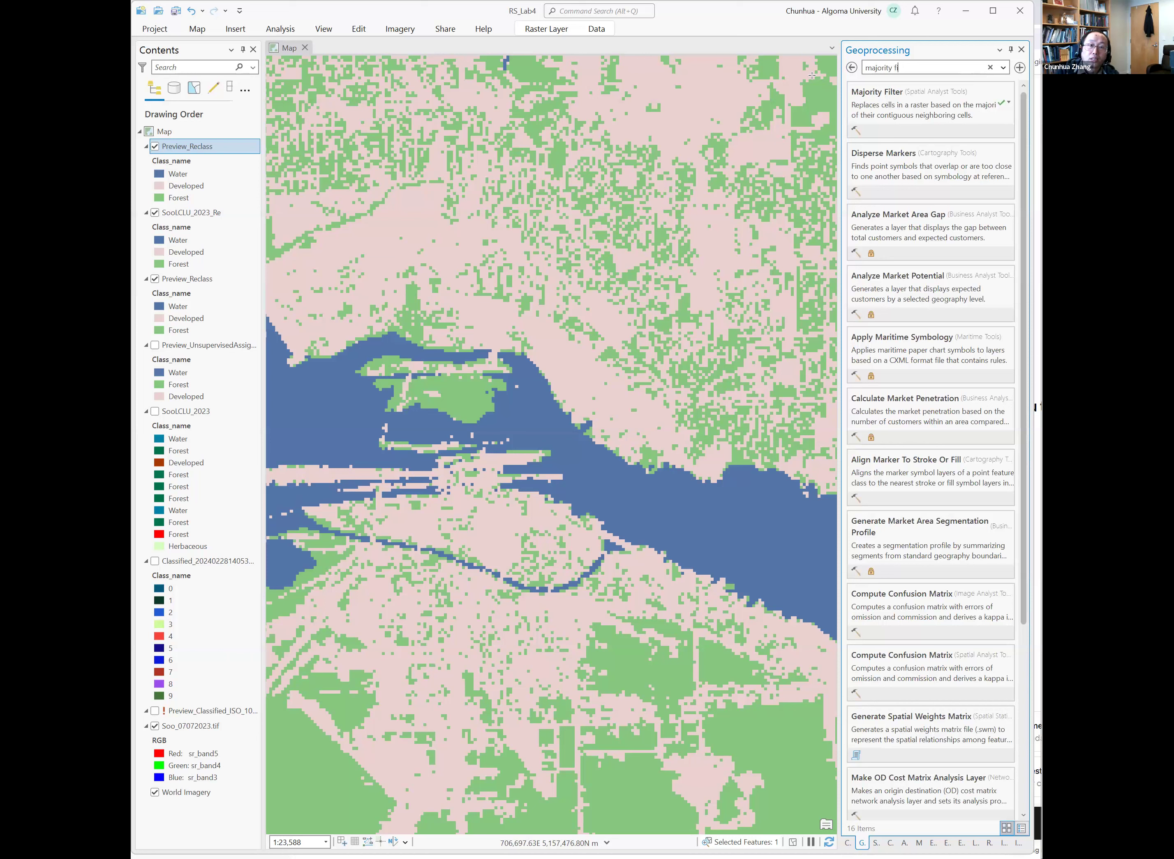
pyautogui.click(898, 100)
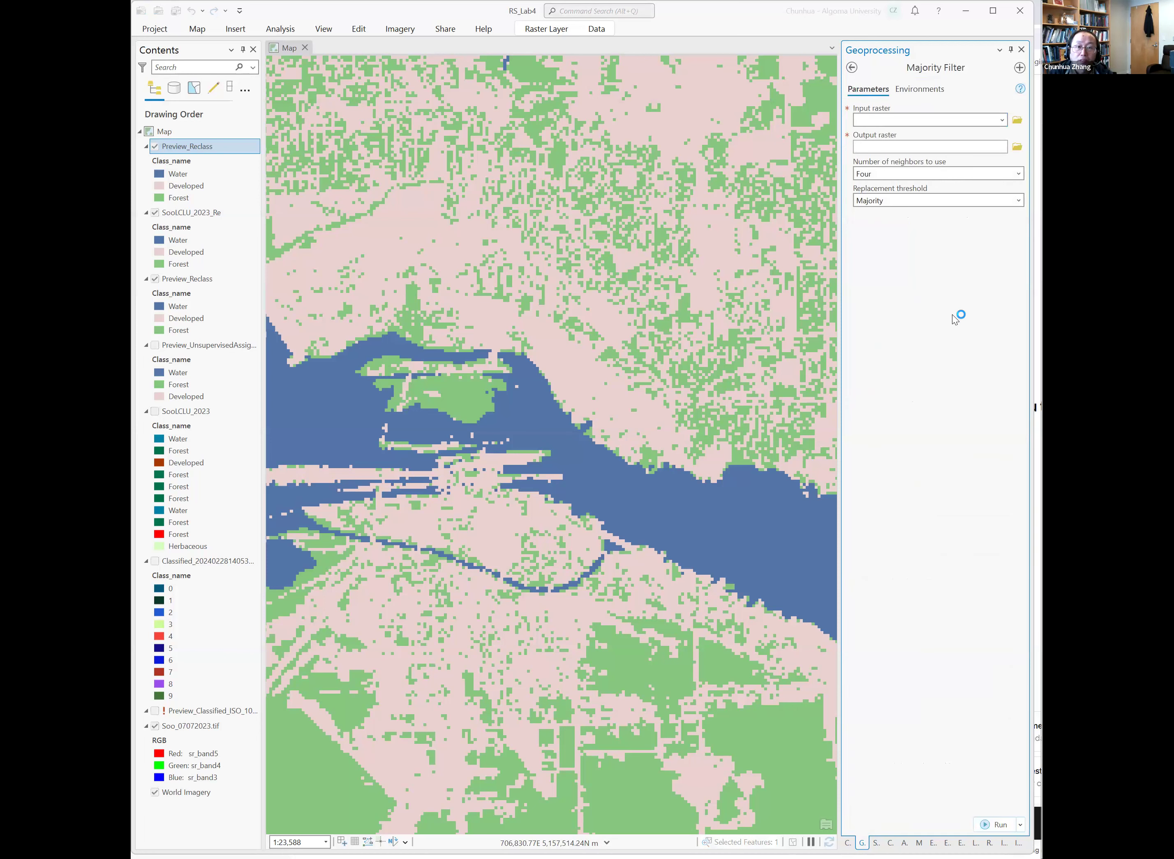
# Set the input raster to SooLCLU_2023_Re and name the output raster SooLCLU_2023_Re_M.
pyautogui.click(1002, 121)
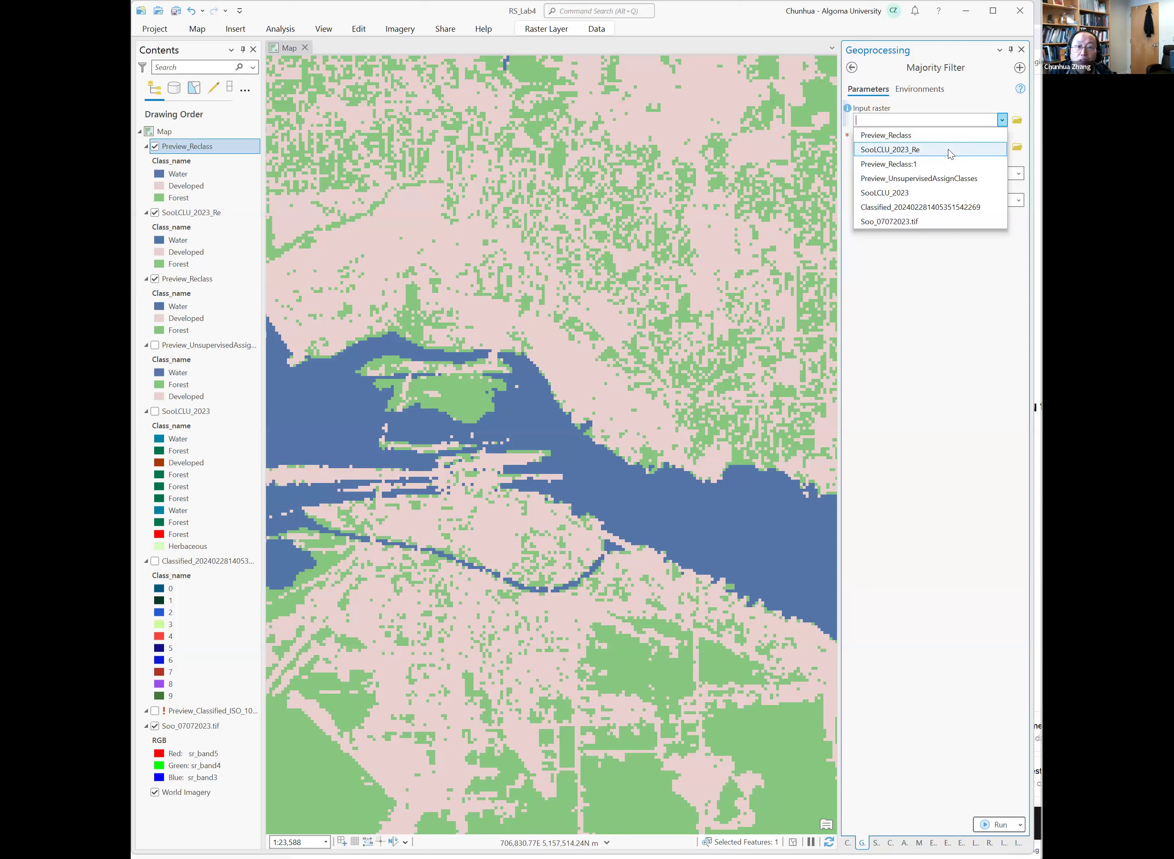
pyautogui.click(948, 148)
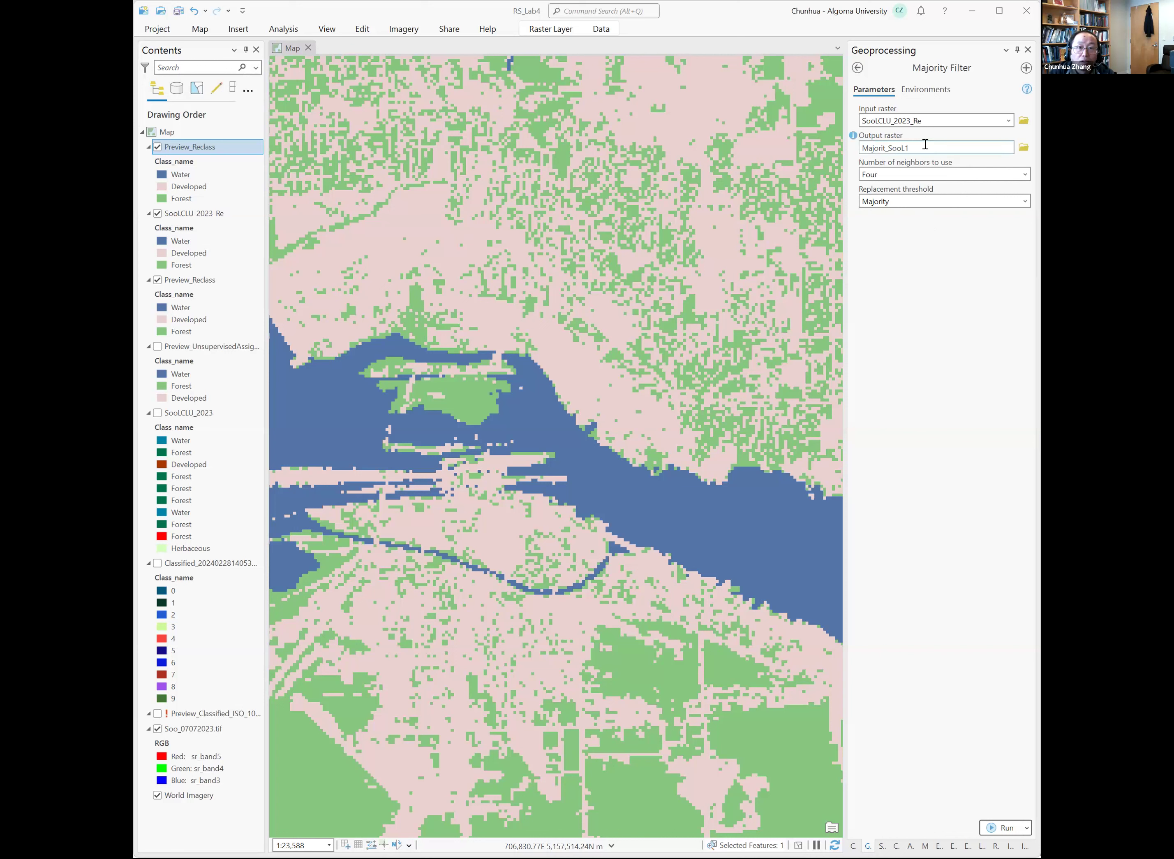
pyautogui.click(992, 148)
pyautogui.click(965, 148)
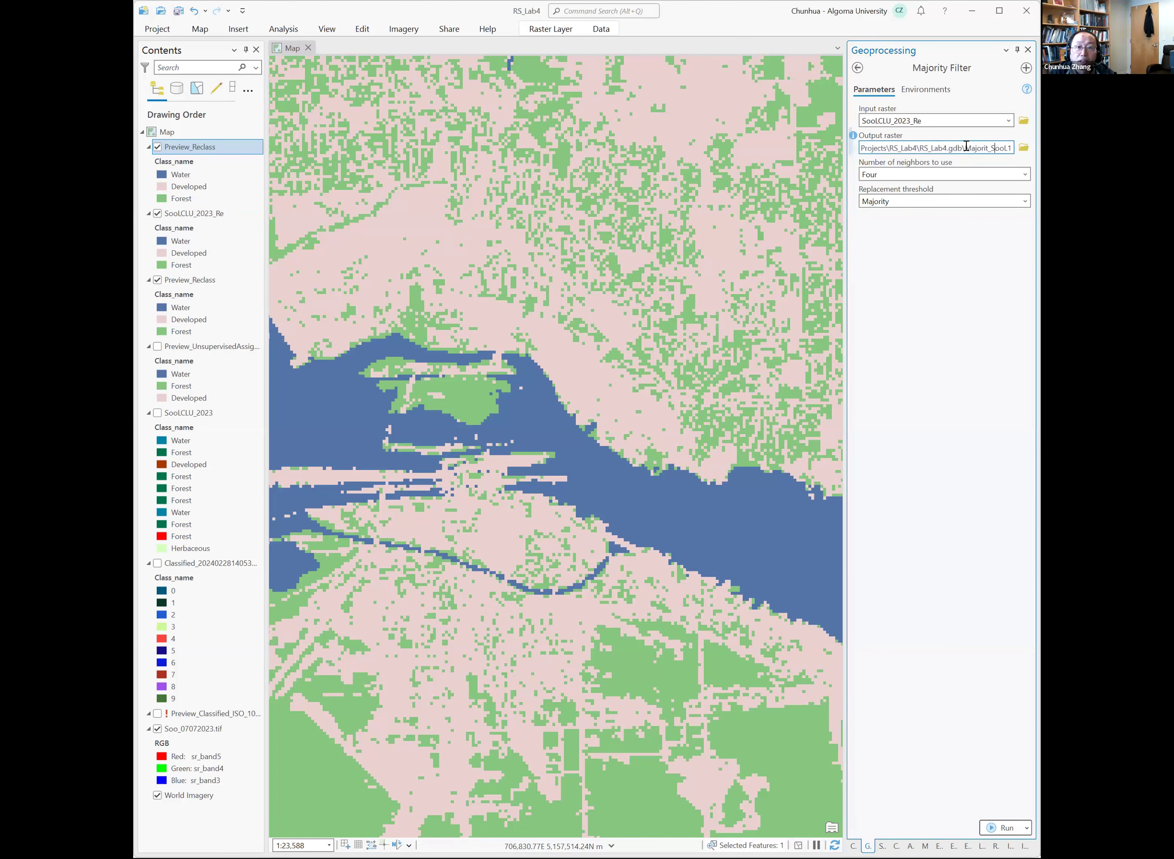
pyautogui.moveTo(965, 148); pyautogui.dragTo(1012, 149)
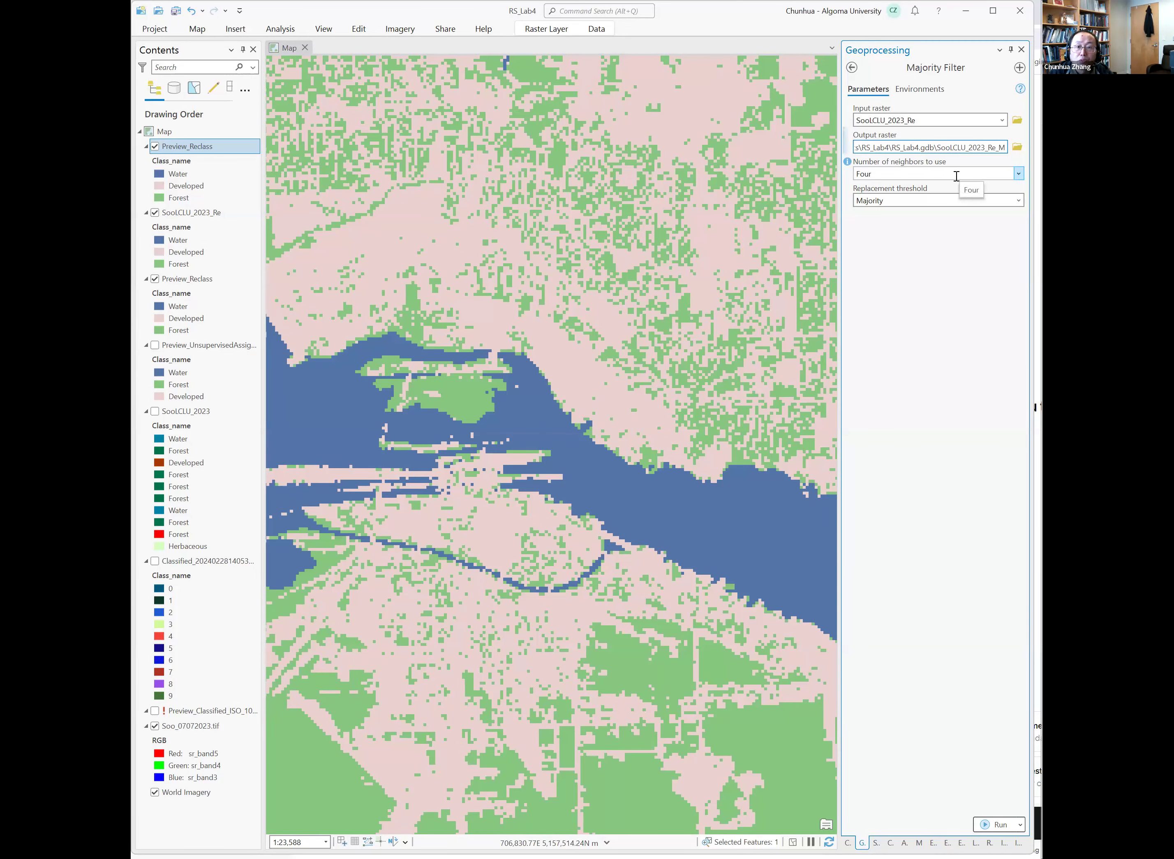
pyautogui.click(850, 165)
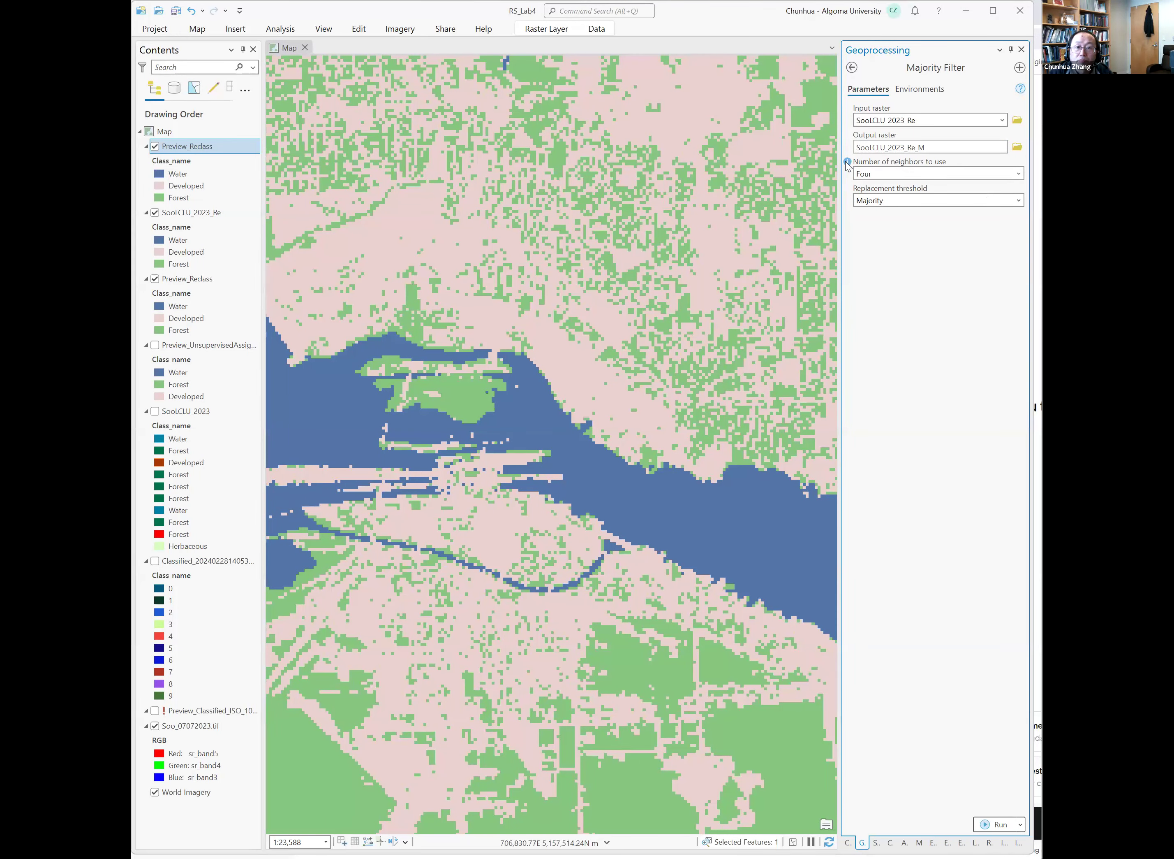
# Run the Majority Filter with four neighbors and the Majority replacement threshold.
pyautogui.moveTo(847, 163)
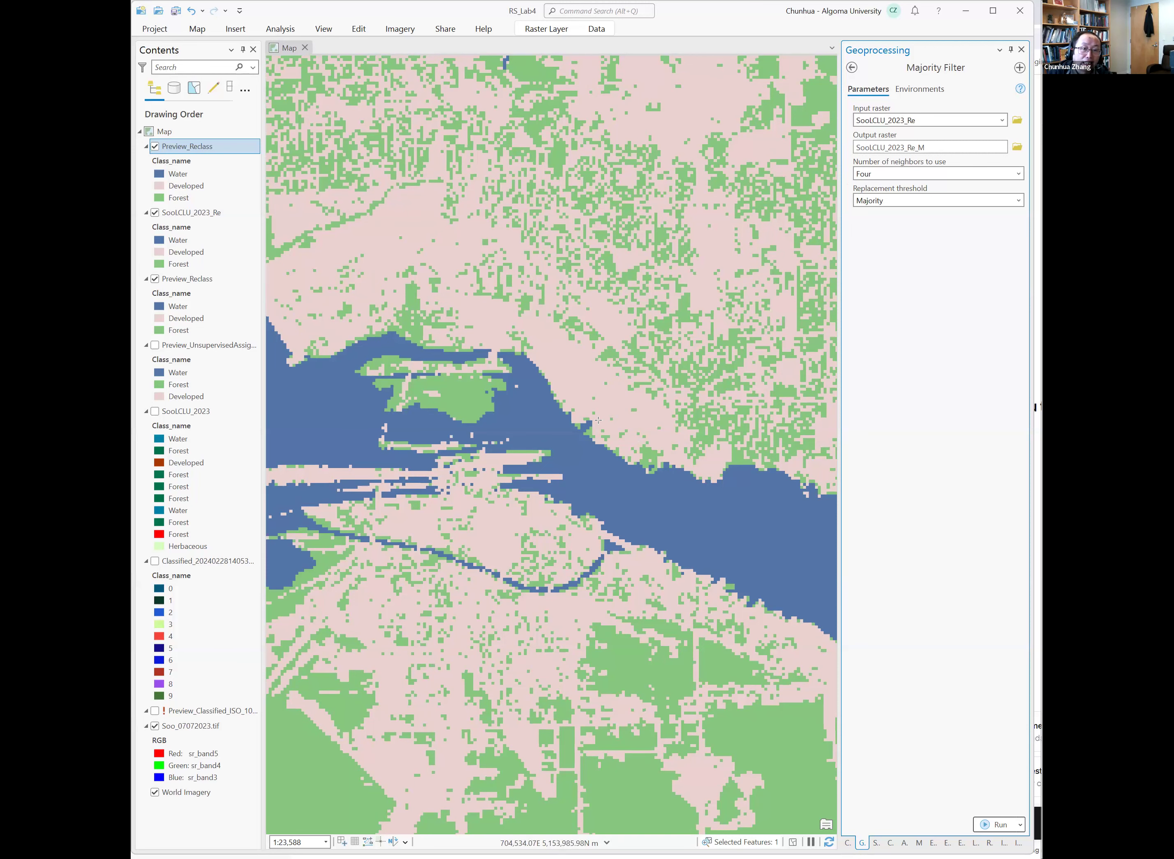
pyautogui.scroll(2, 618, 443)
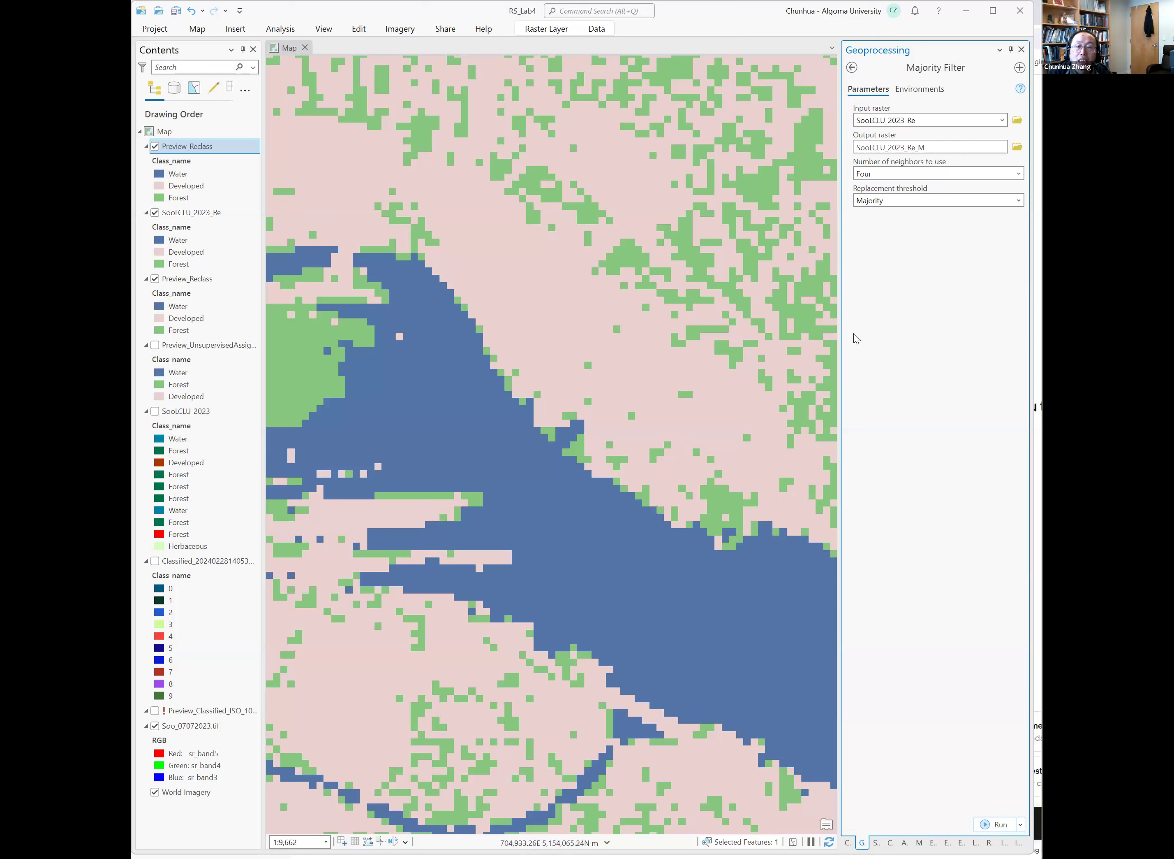
pyautogui.click(989, 827)
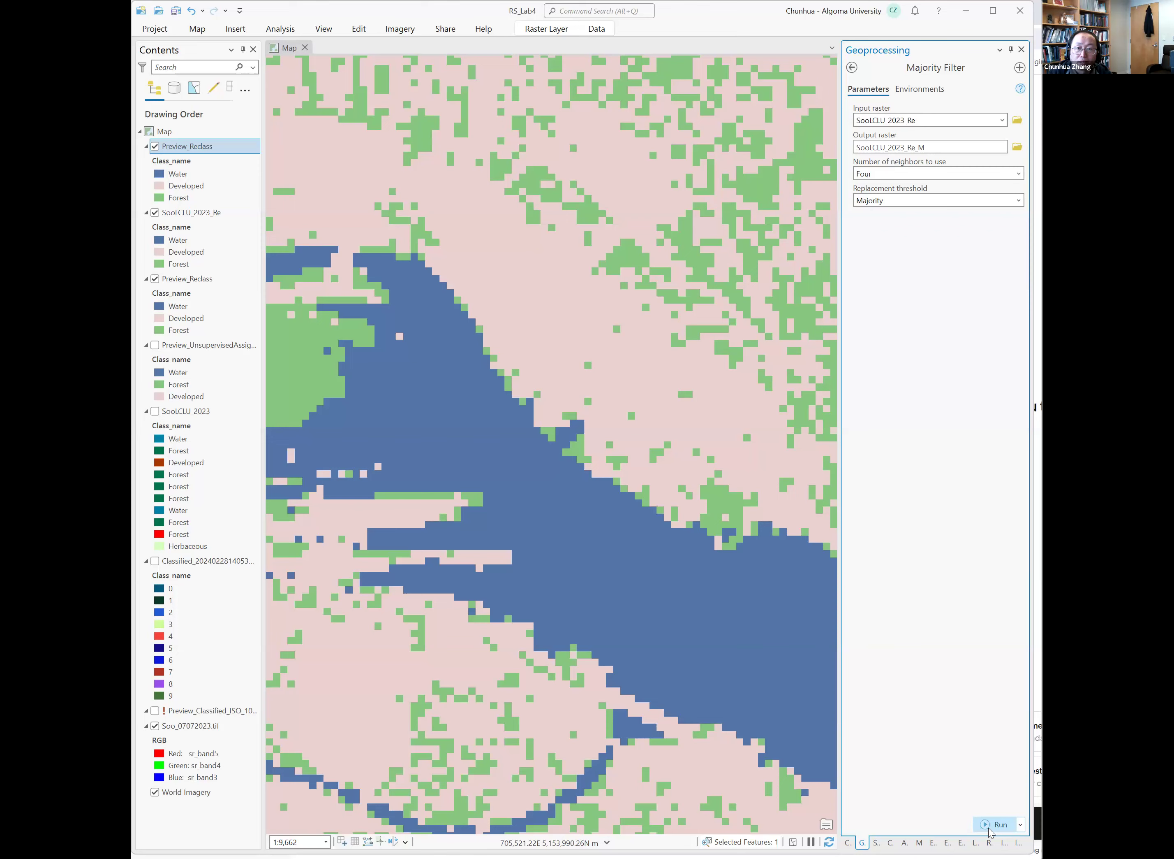